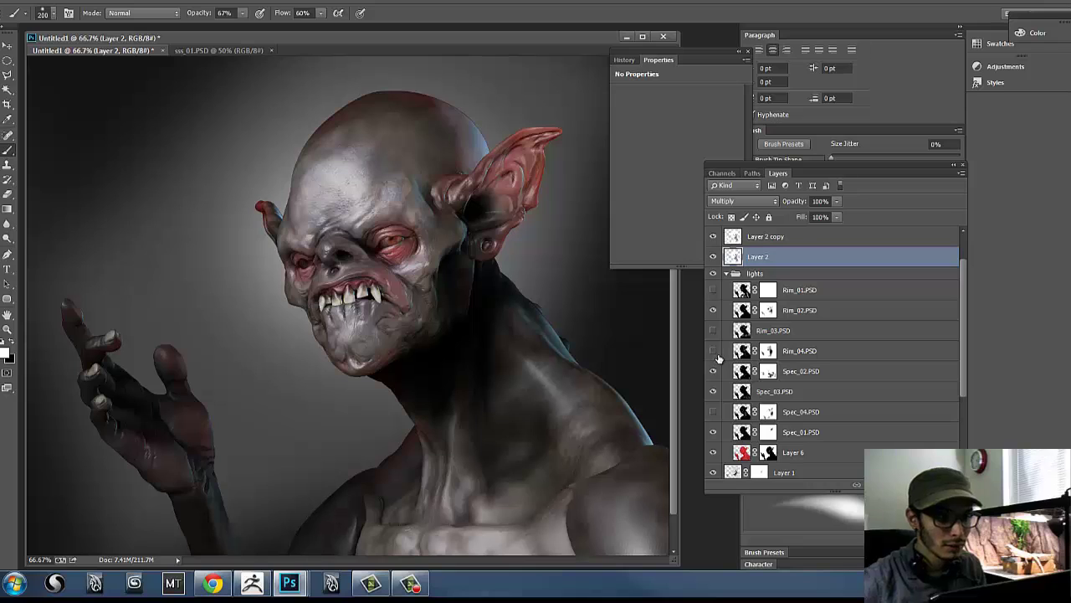
# - Compare the image with the Rim_04.PSD and Spec_04.PSD layers shown and hidden, leaving both hidden
pyautogui.click(717, 353)
pyautogui.click(714, 354)
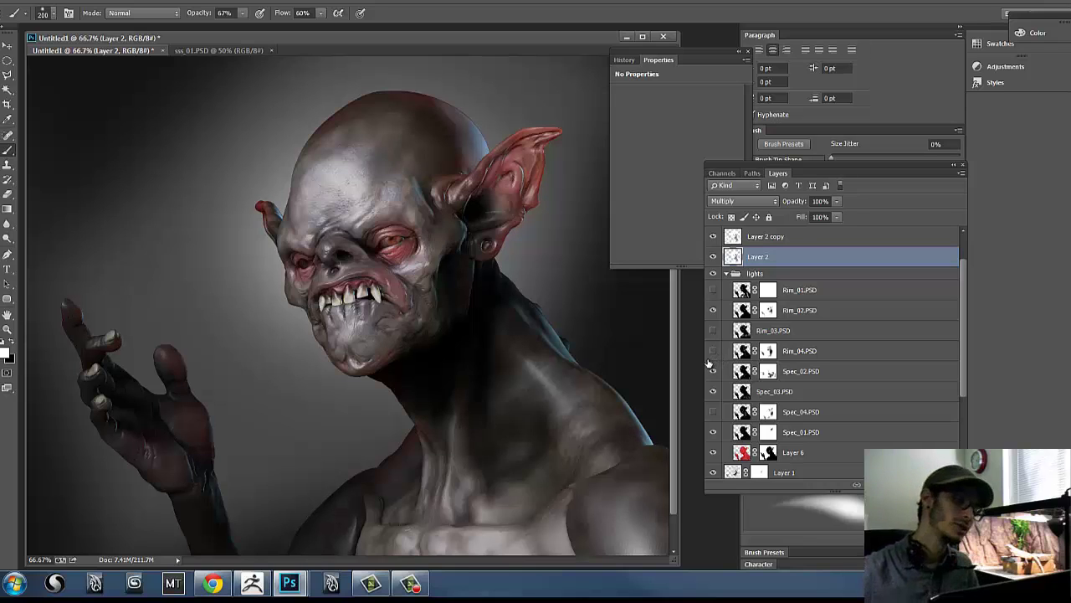
pyautogui.click(715, 354)
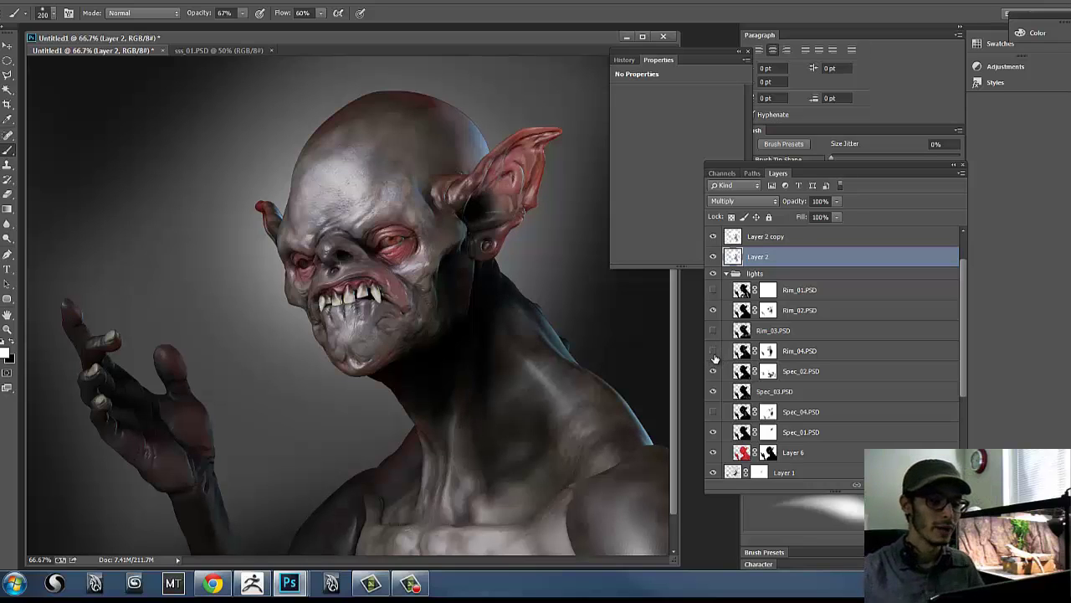
pyautogui.click(714, 356)
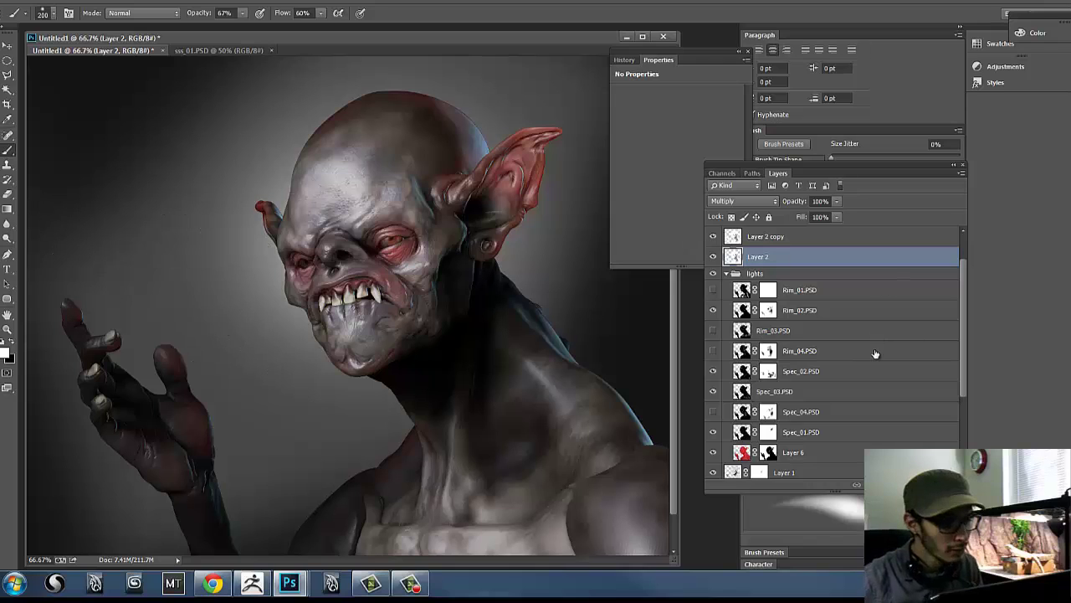
pyautogui.click(715, 417)
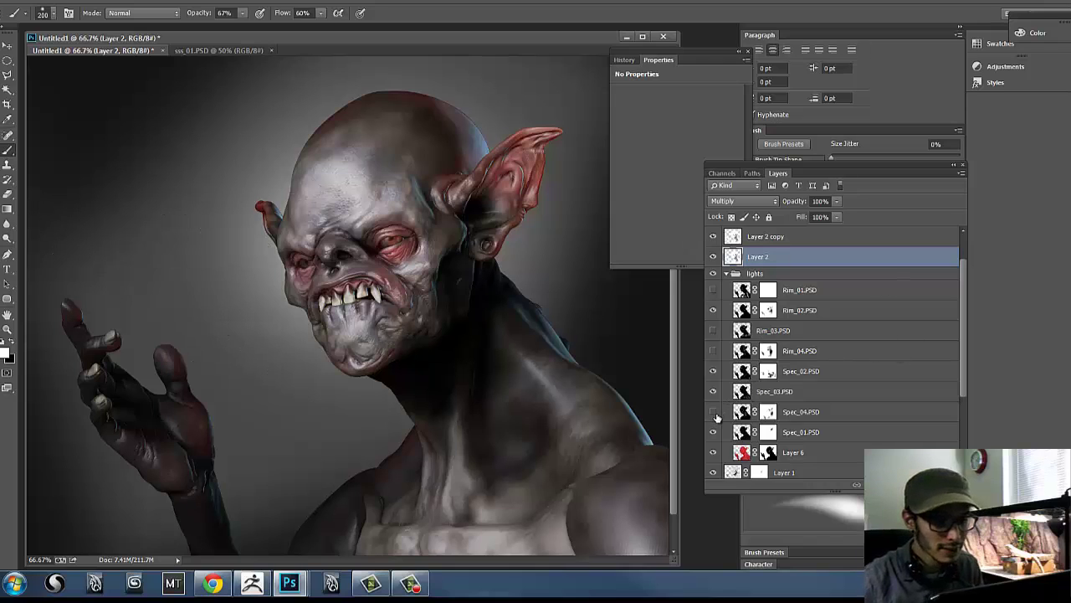
pyautogui.click(718, 413)
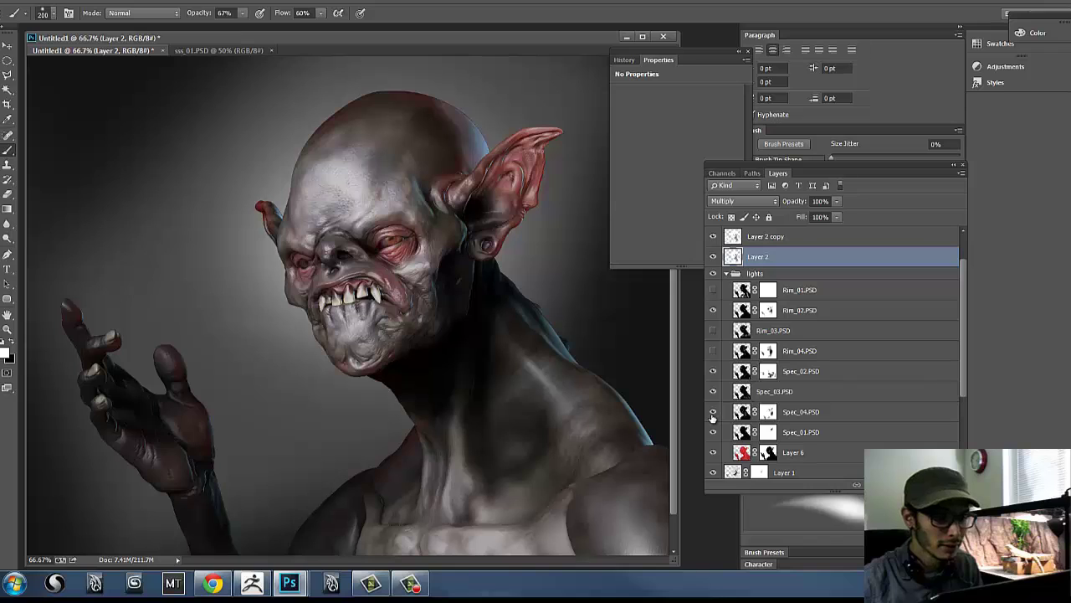
pyautogui.click(723, 416)
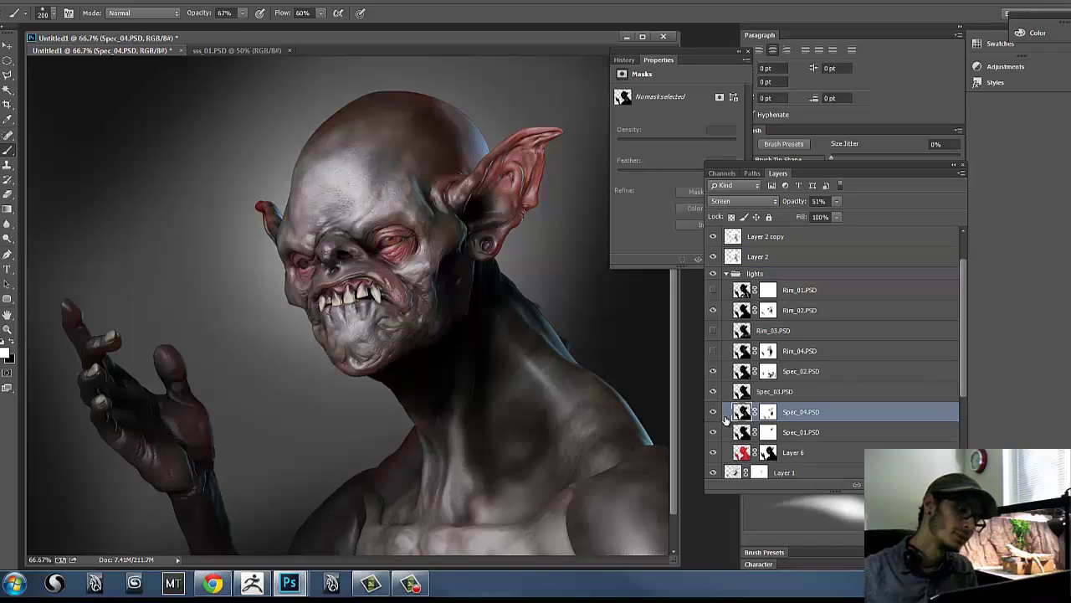
pyautogui.click(713, 414)
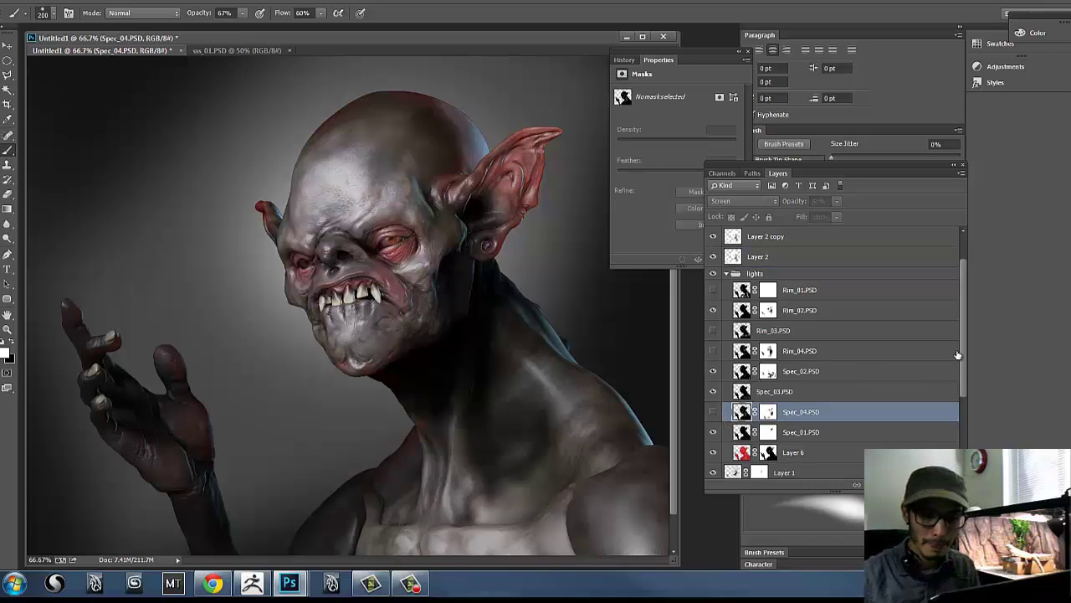
# - Make the Reflect_01.PSD layer below the lights group visible and select it
pyautogui.click(959, 354)
pyautogui.moveTo(965, 358); pyautogui.dragTo(963, 427)
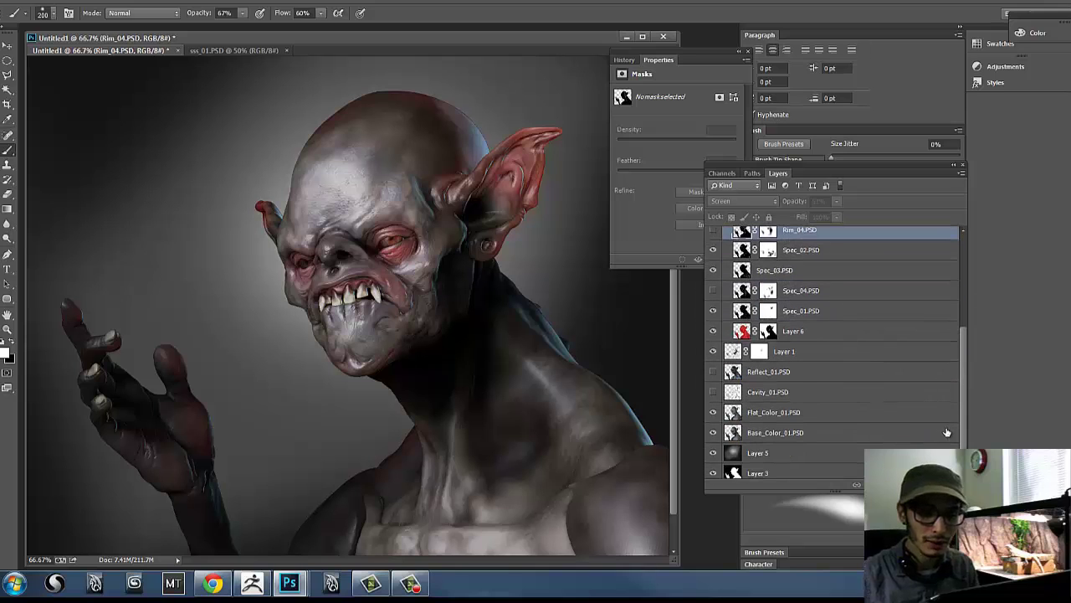
pyautogui.click(713, 371)
pyautogui.click(755, 376)
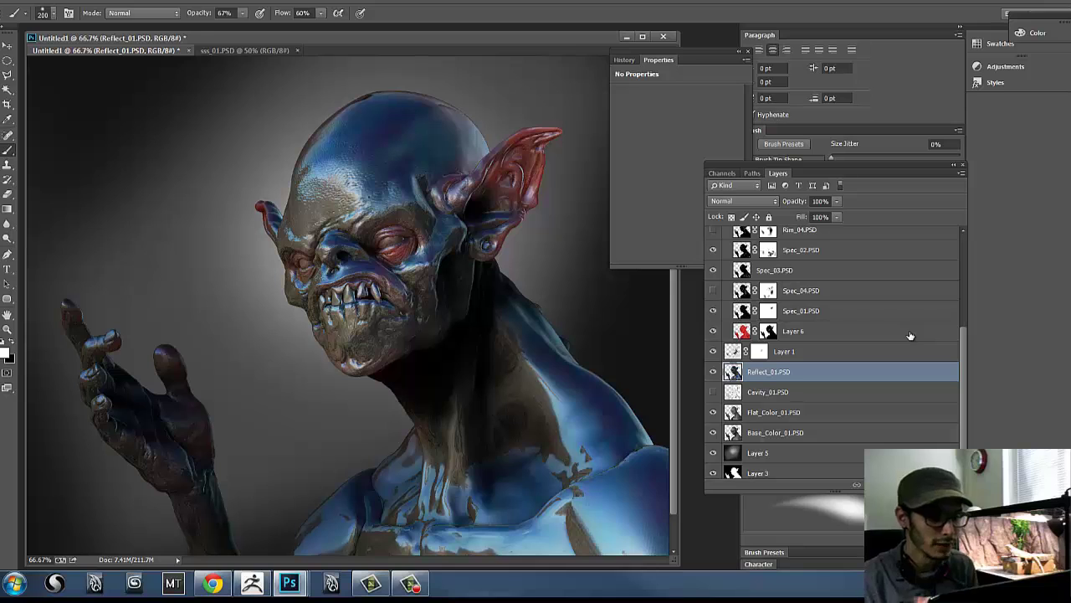
pyautogui.click(911, 335)
pyautogui.click(780, 378)
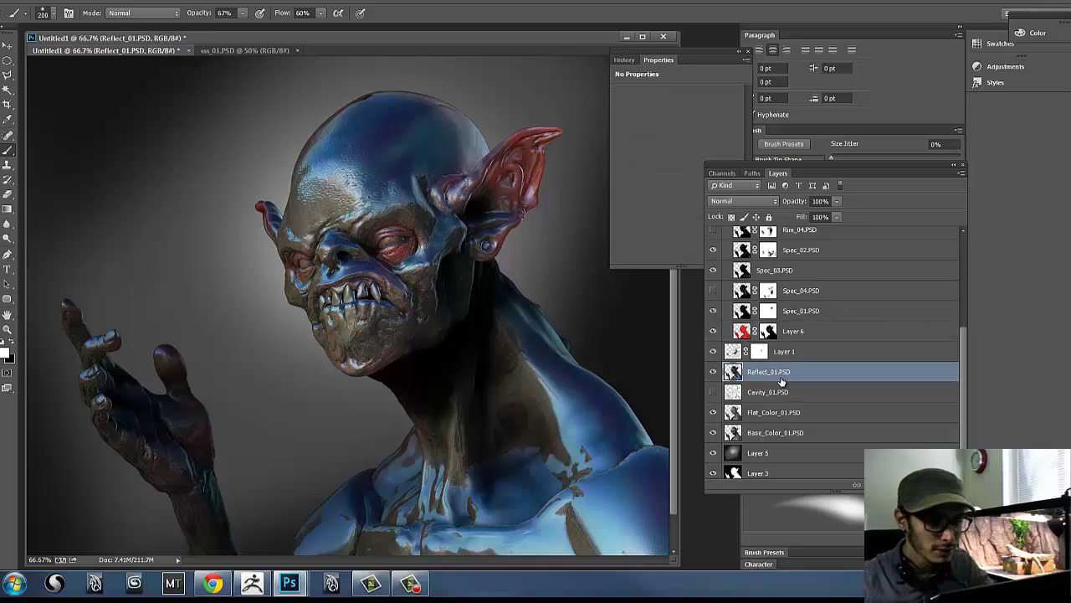
# - Try the Lighten blend mode on the Reflect_01.PSD layer, and settle on Screen
pyautogui.click(752, 203)
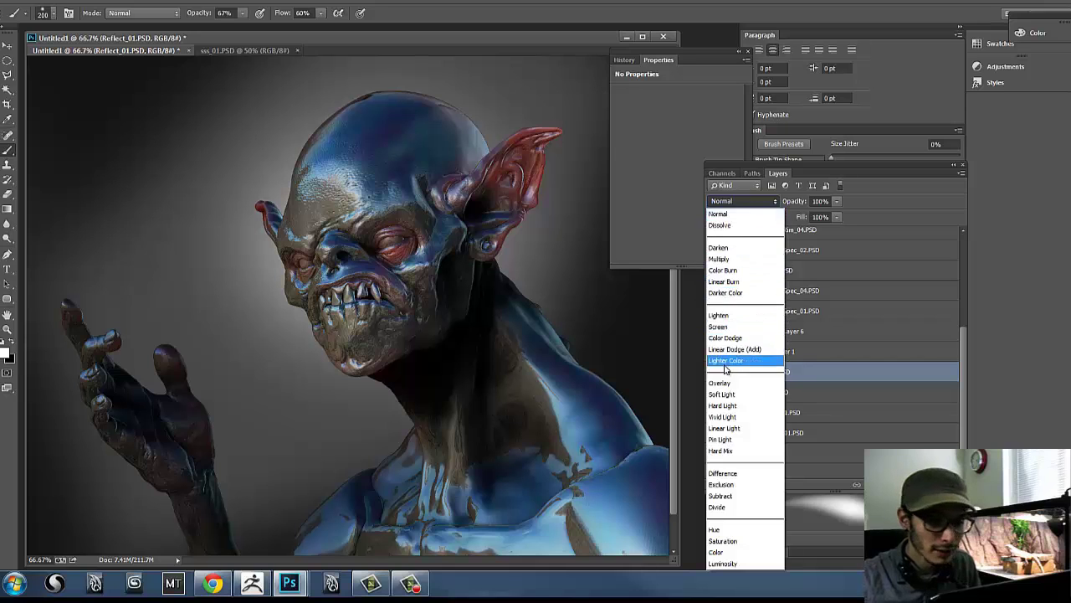
pyautogui.click(742, 315)
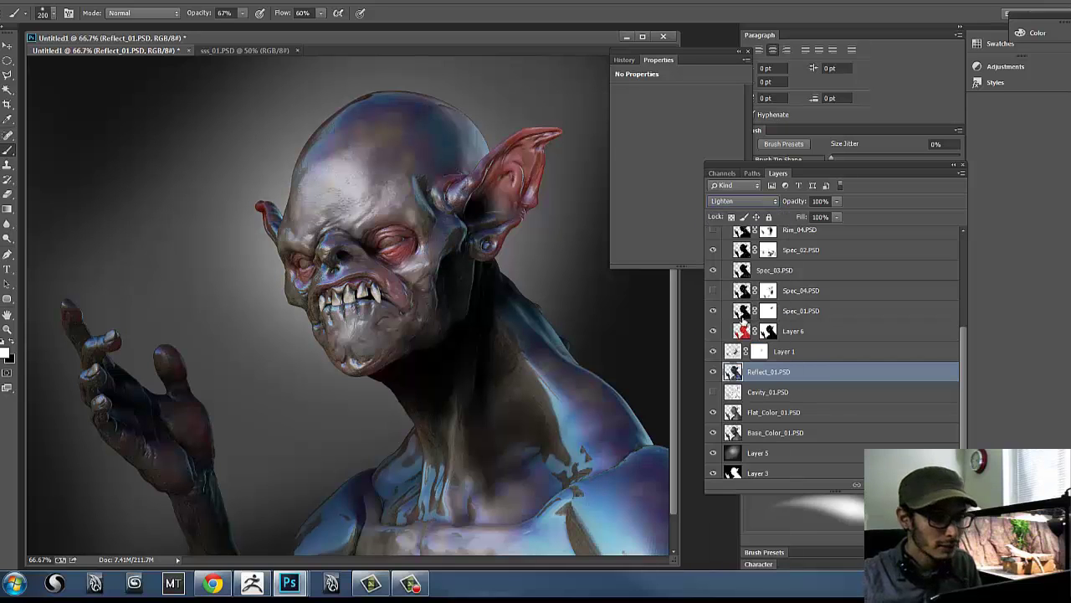
pyautogui.click(742, 201)
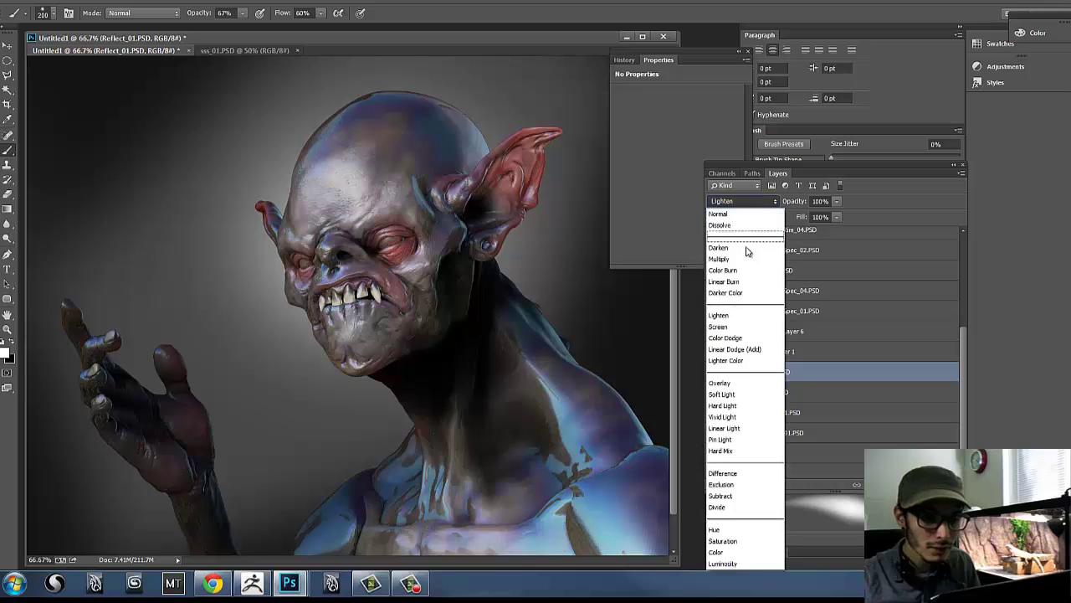
pyautogui.click(736, 326)
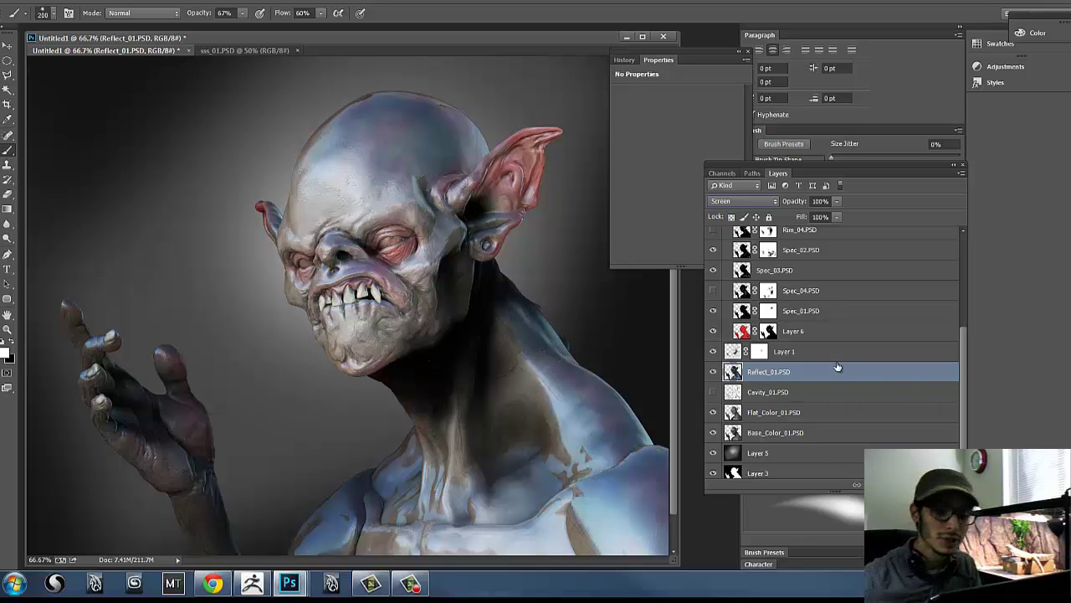
# - Add a layer mask to Reflect_01.PSD and paint it black over the creature's face with a 400 px brush
pyautogui.click(887, 485)
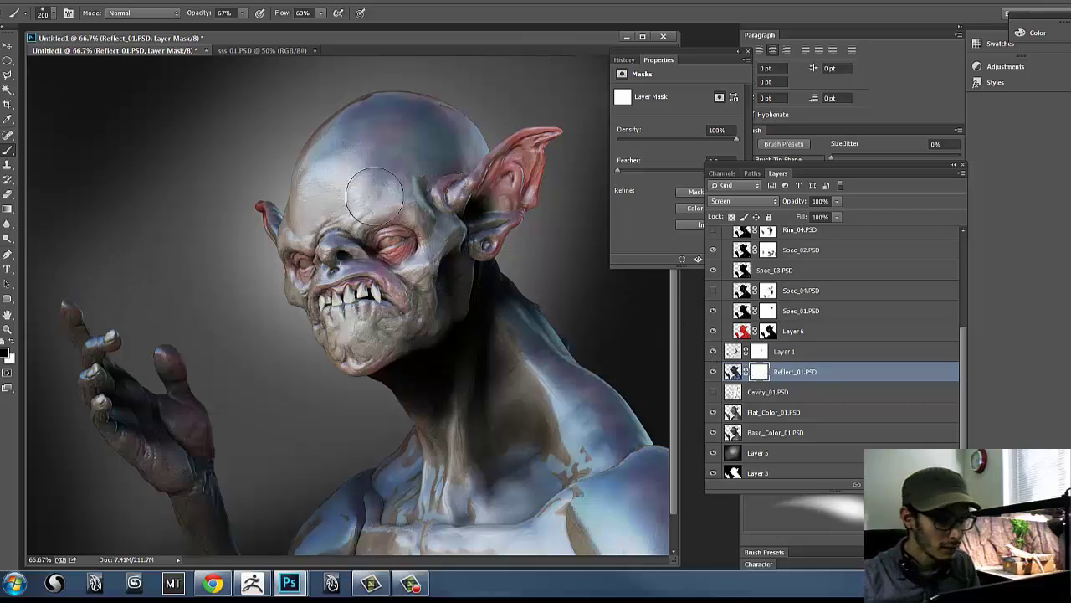
pyautogui.press('x')
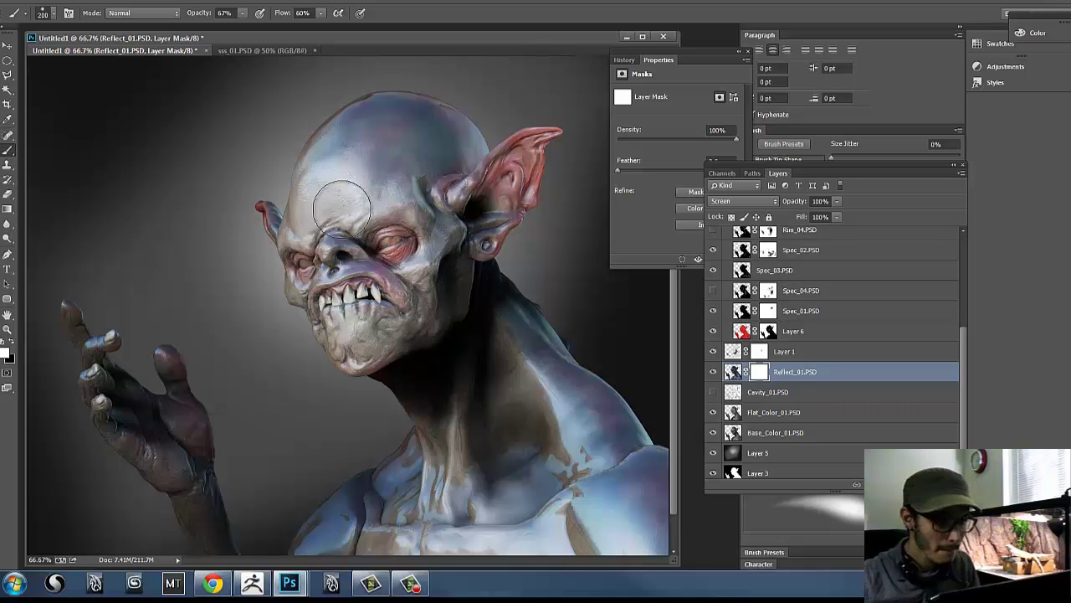
pyautogui.press(']')
pyautogui.press(']')
pyautogui.press(']')
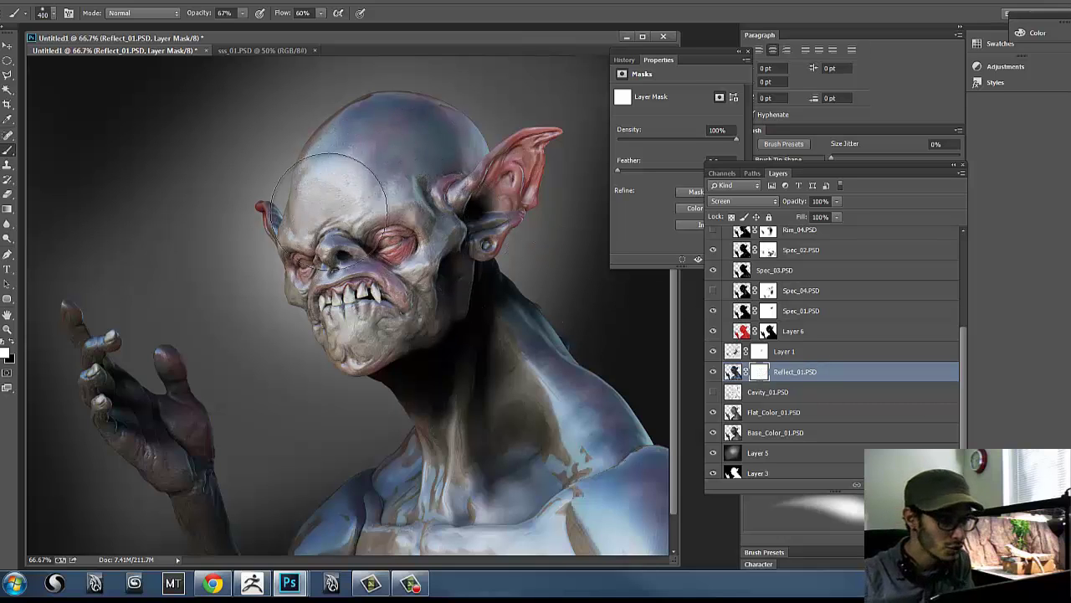
pyautogui.press('x')
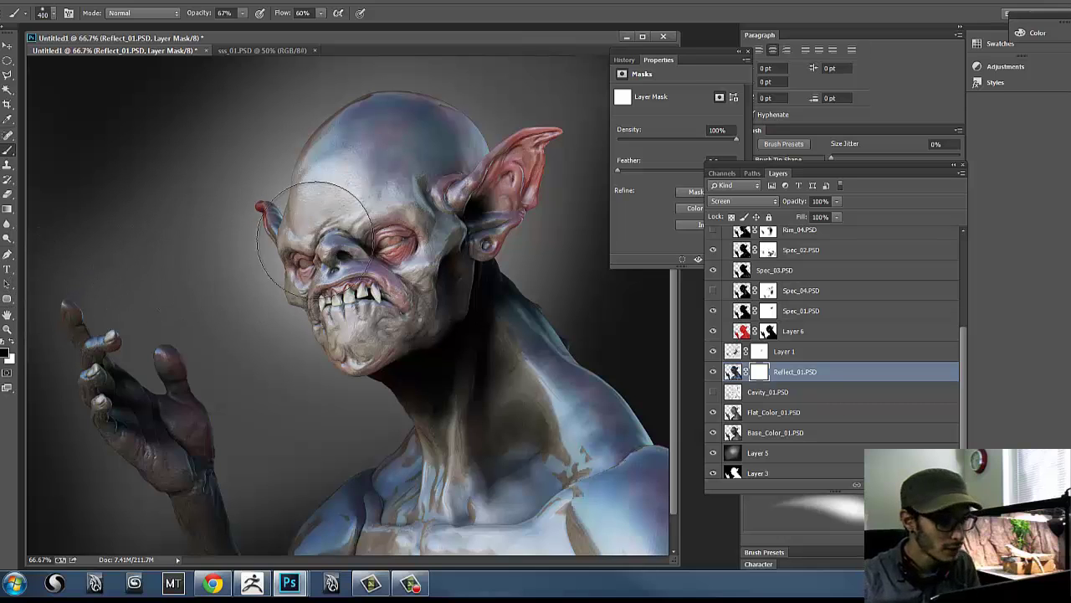
pyautogui.moveTo(316, 242)
pyautogui.mouseDown()
pyautogui.moveTo(392, 180)
pyautogui.moveTo(348, 198)
pyautogui.mouseUp()
pyautogui.moveTo(367, 234)
pyautogui.mouseDown()
pyautogui.moveTo(374, 301)
pyautogui.moveTo(395, 239)
pyautogui.moveTo(402, 249)
pyautogui.moveTo(382, 299)
pyautogui.moveTo(345, 306)
pyautogui.moveTo(323, 244)
pyautogui.moveTo(336, 275)
pyautogui.moveTo(324, 270)
pyautogui.moveTo(328, 239)
pyautogui.moveTo(343, 234)
pyautogui.moveTo(329, 239)
pyautogui.moveTo(351, 321)
pyautogui.moveTo(348, 306)
pyautogui.moveTo(377, 335)
pyautogui.moveTo(367, 313)
pyautogui.moveTo(380, 331)
pyautogui.moveTo(407, 298)
pyautogui.moveTo(374, 327)
pyautogui.mouseUp()
# - Mask out the reflection on the forehead, scalp and chin with a 250 px brush
pyautogui.press('[')
pyautogui.press('[')
pyautogui.press('[')
pyautogui.press('[')
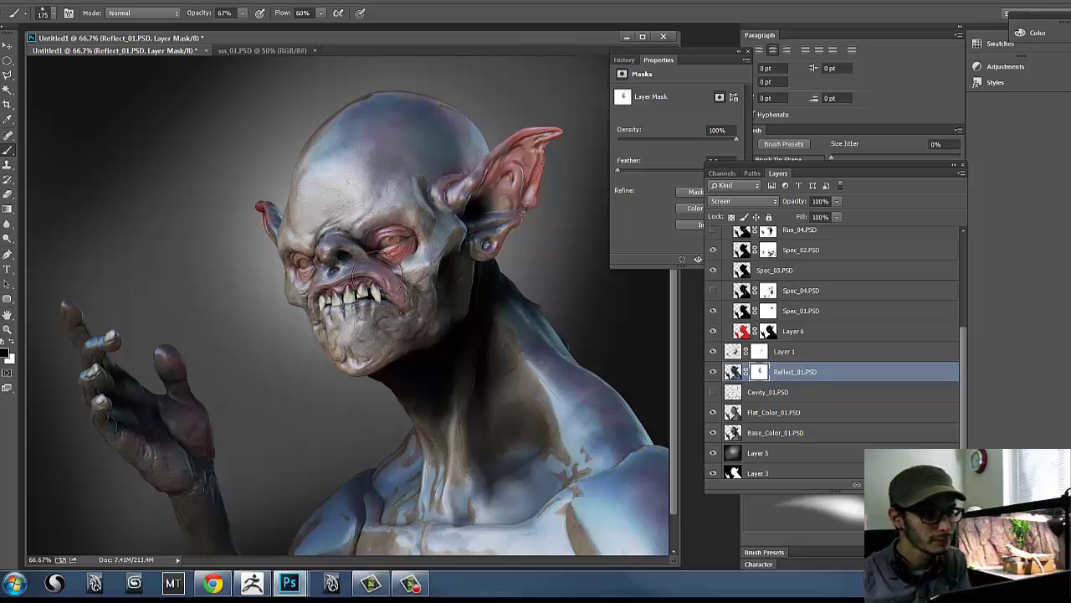
pyautogui.press(']')
pyautogui.press(']')
pyautogui.moveTo(319, 193)
pyautogui.mouseDown()
pyautogui.moveTo(367, 144)
pyautogui.moveTo(391, 145)
pyautogui.moveTo(375, 183)
pyautogui.moveTo(356, 144)
pyautogui.moveTo(351, 167)
pyautogui.moveTo(403, 138)
pyautogui.moveTo(397, 152)
pyautogui.moveTo(463, 163)
pyautogui.moveTo(407, 152)
pyautogui.mouseUp()
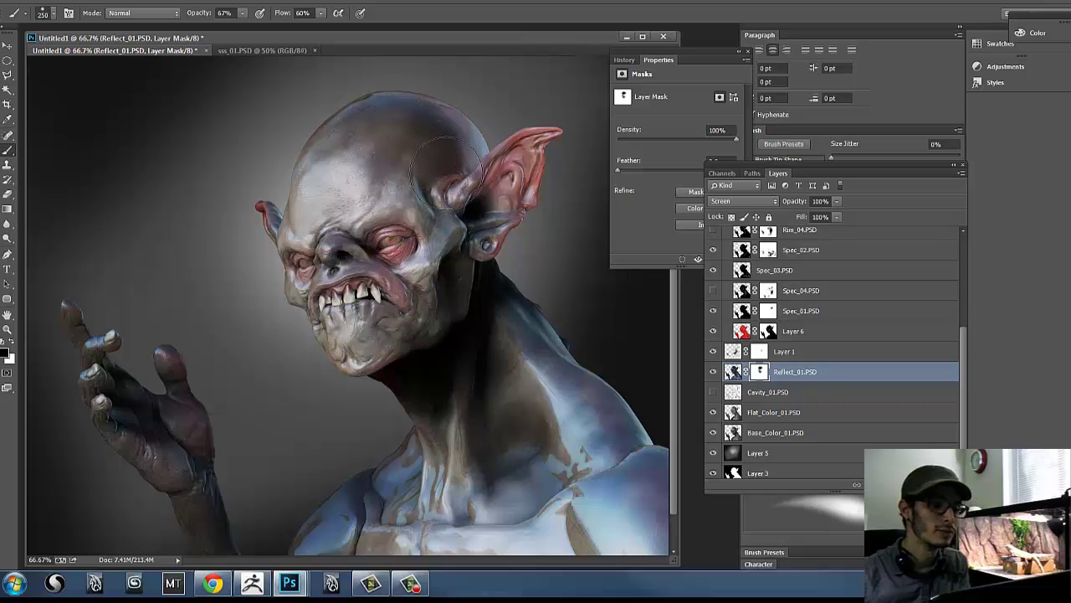
pyautogui.moveTo(383, 154)
pyautogui.mouseDown()
pyautogui.moveTo(405, 183)
pyautogui.moveTo(335, 176)
pyautogui.moveTo(415, 167)
pyautogui.mouseUp()
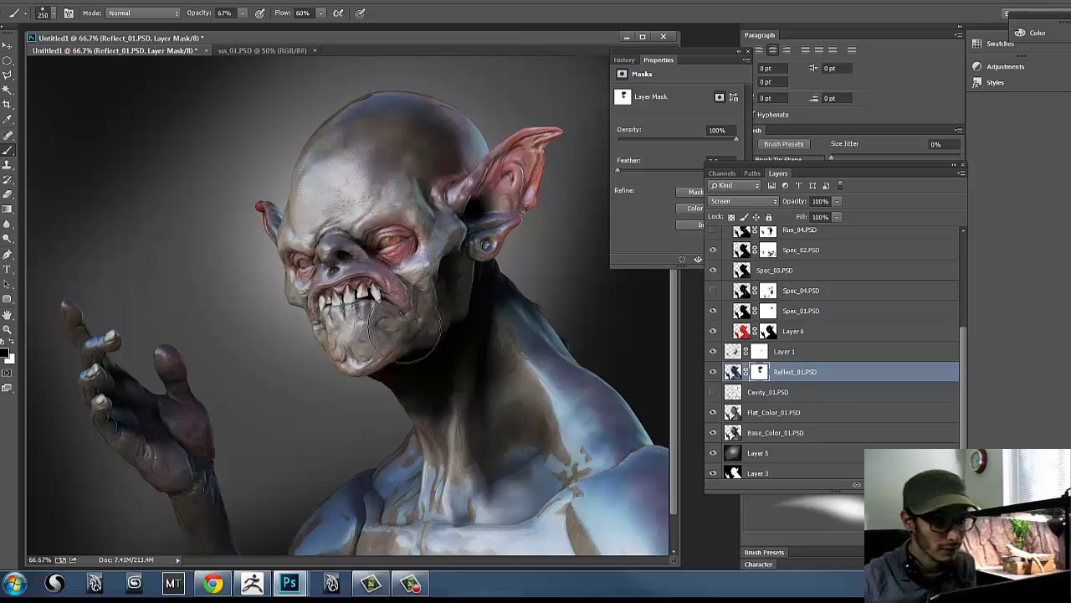
pyautogui.moveTo(346, 305)
pyautogui.mouseDown()
pyautogui.moveTo(384, 314)
pyautogui.moveTo(371, 301)
pyautogui.moveTo(381, 301)
pyautogui.moveTo(410, 331)
pyautogui.mouseUp()
# - Mask out the reflection across the lower neck and upper chest with a larger brush
pyautogui.press(']')
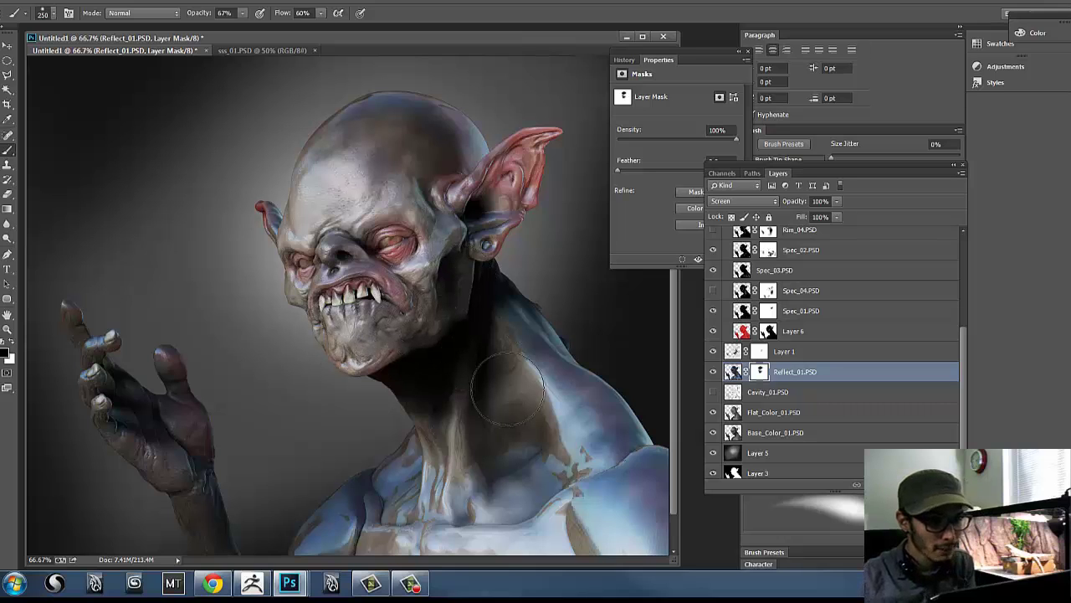
pyautogui.press(']')
pyautogui.press(']')
pyautogui.moveTo(462, 477)
pyautogui.mouseDown()
pyautogui.moveTo(504, 491)
pyautogui.moveTo(405, 510)
pyautogui.moveTo(477, 450)
pyautogui.moveTo(483, 479)
pyautogui.moveTo(510, 483)
pyautogui.moveTo(539, 520)
pyautogui.moveTo(529, 539)
pyautogui.moveTo(465, 507)
pyautogui.moveTo(527, 472)
pyautogui.moveTo(416, 503)
pyautogui.mouseUp()
# - Reduce the brush to 200 px and mask out the reflection on the raised hand, finishing at 125 px
pyautogui.press('[')
pyautogui.press('[')
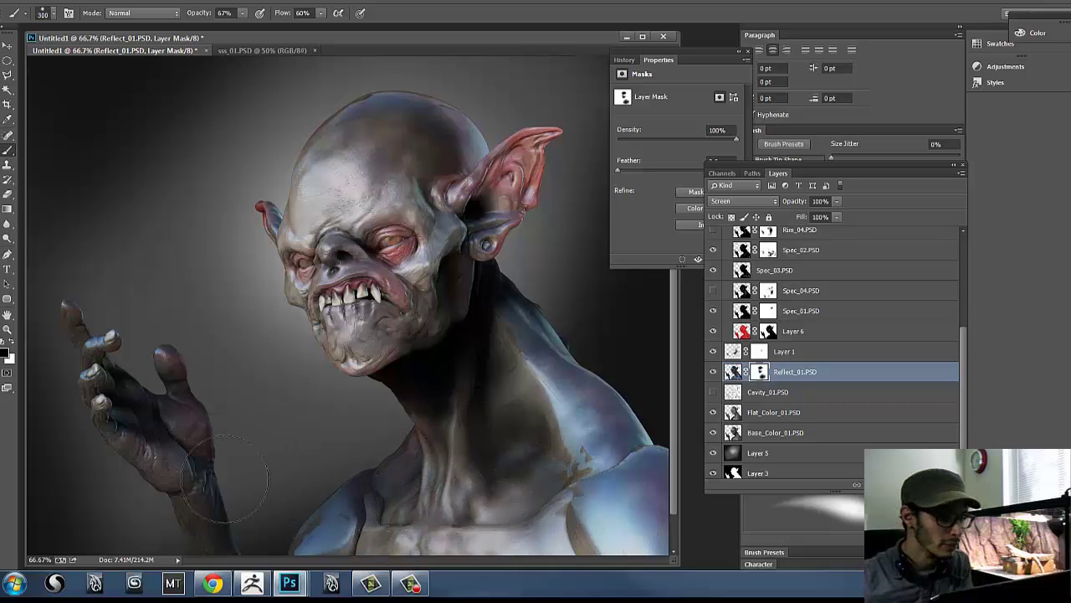
pyautogui.press('[')
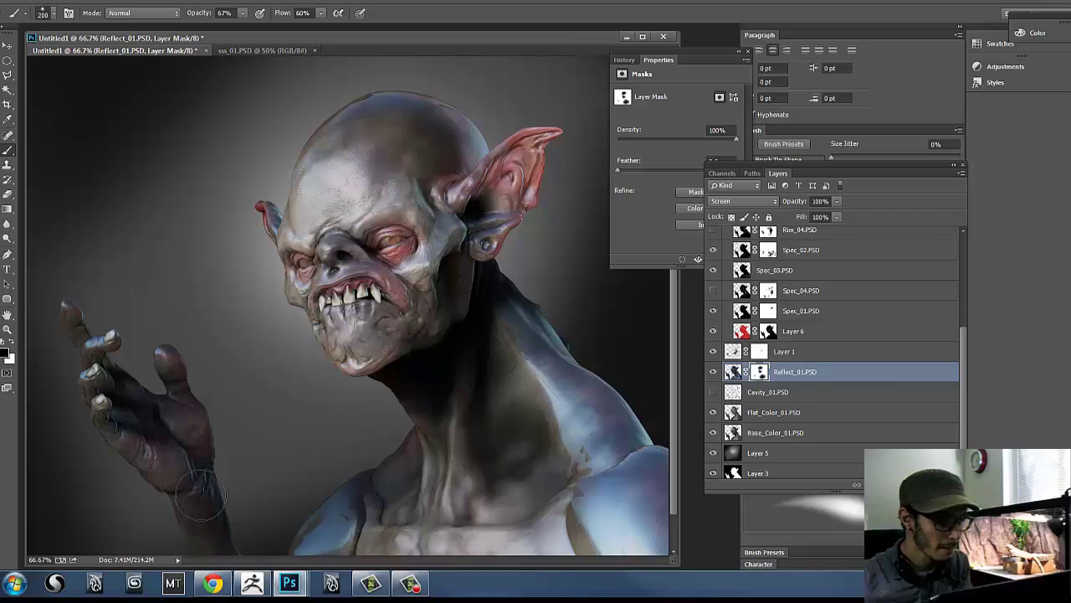
pyautogui.moveTo(163, 441); pyautogui.dragTo(130, 419)
pyautogui.press('[')
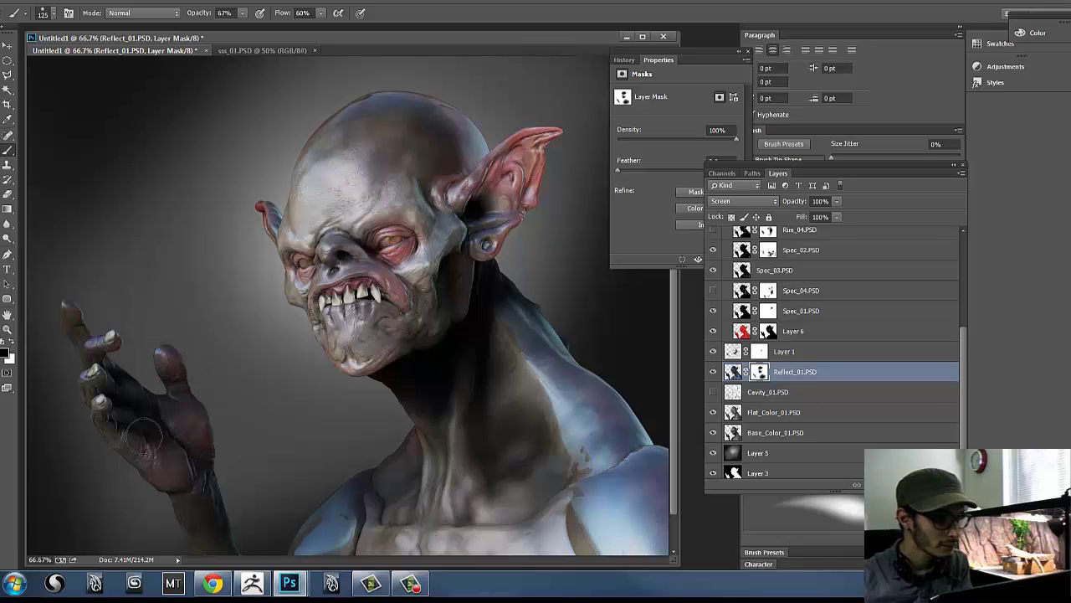
# - Mask out the reflection between the neck and shoulder with a 400 px brush, and reduce the brush to 300 px
pyautogui.press(']')
pyautogui.press(']')
pyautogui.press(']')
pyautogui.press(']')
pyautogui.moveTo(587, 471)
pyautogui.mouseDown()
pyautogui.moveTo(530, 378)
pyautogui.moveTo(576, 451)
pyautogui.moveTo(572, 427)
pyautogui.moveTo(524, 371)
pyautogui.moveTo(574, 453)
pyautogui.moveTo(517, 364)
pyautogui.moveTo(529, 437)
pyautogui.mouseUp()
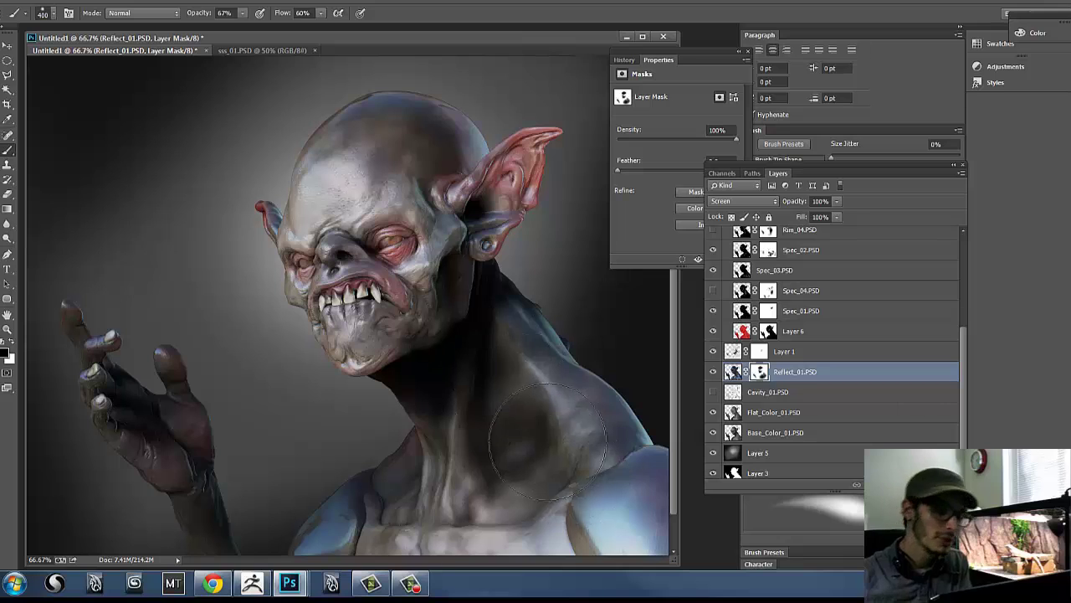
pyautogui.press(']')
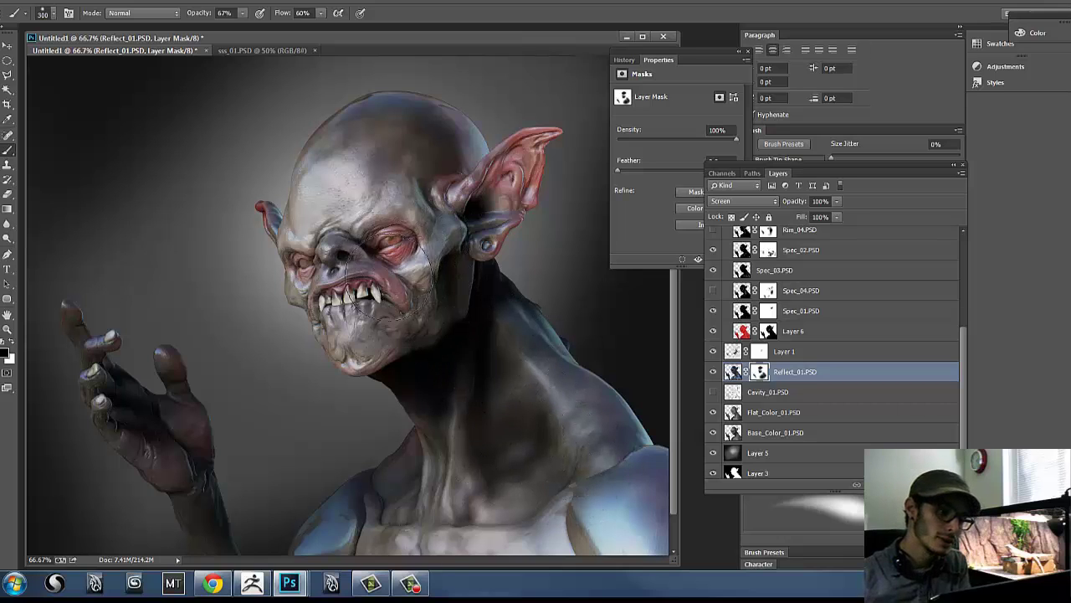
pyautogui.press('[')
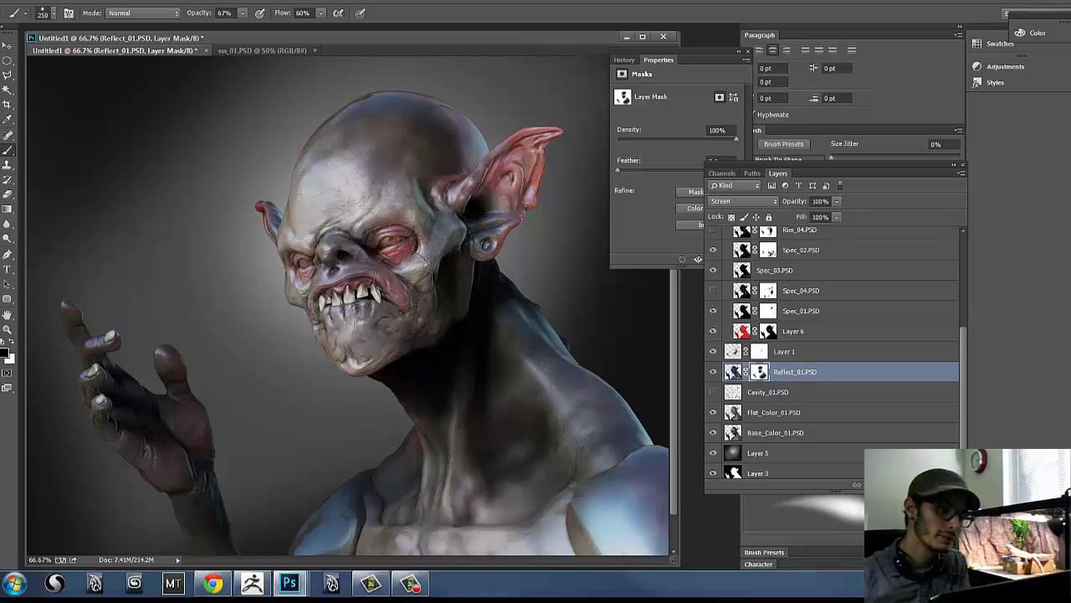
pyautogui.press(']')
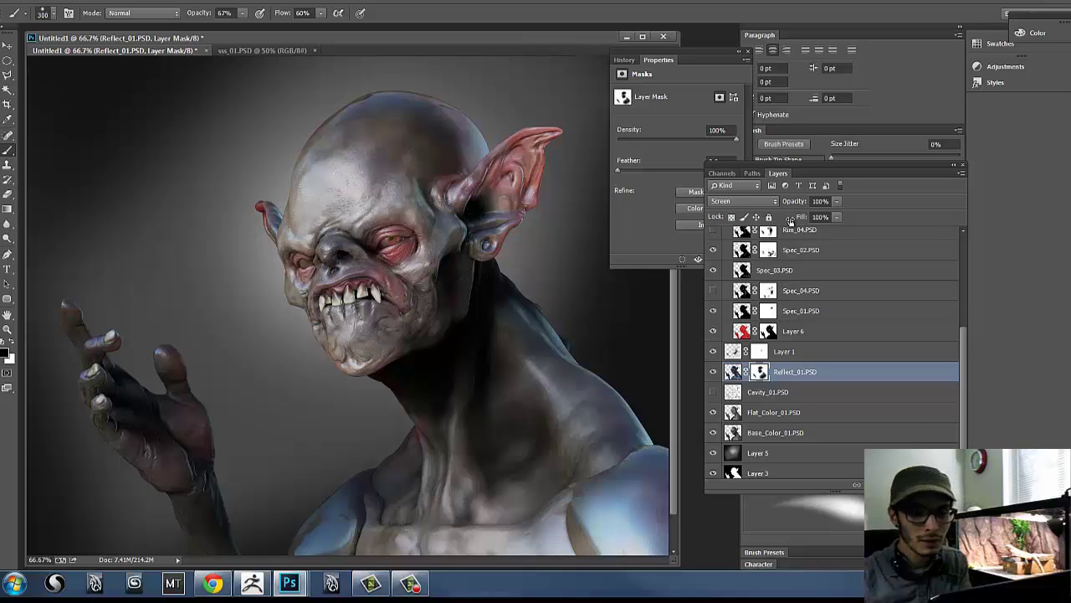
# - Lower the Reflect_01.PSD layer's opacity to 52% and compare the image with the layer hidden and shown
pyautogui.moveTo(831, 213); pyautogui.dragTo(812, 213)
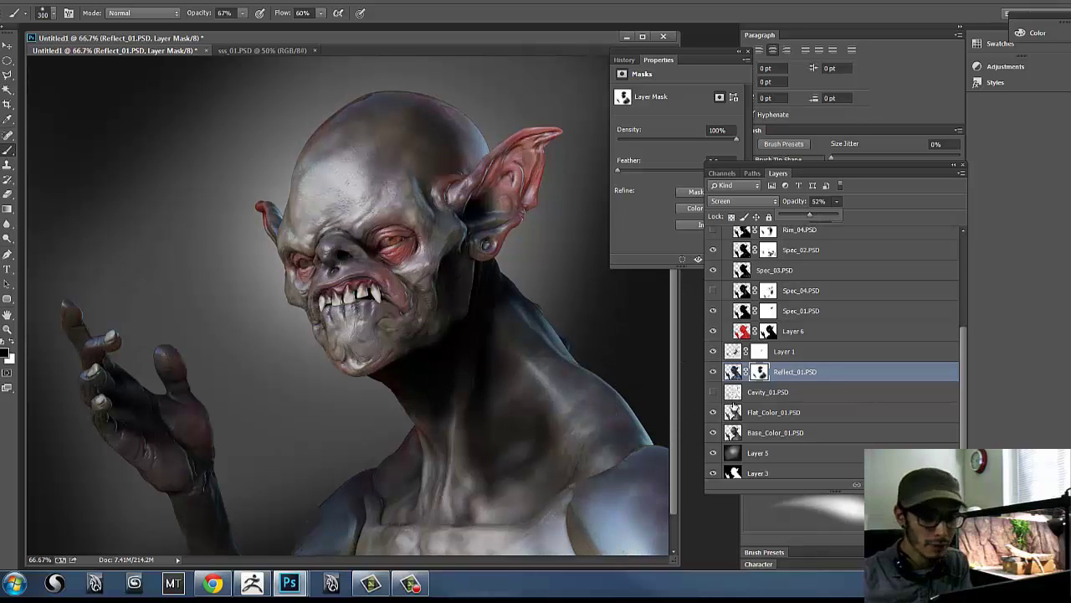
pyautogui.click(713, 372)
pyautogui.click(713, 372)
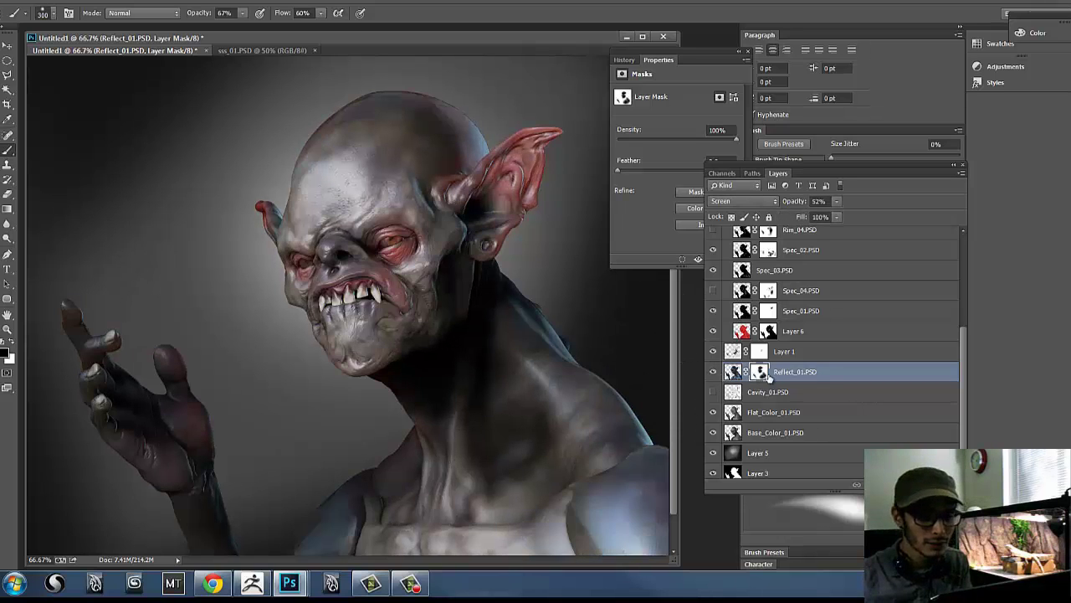
# - Paint black on the Reflect_01.PSD mask around the large ear with a 300 px brush
pyautogui.click(733, 371)
pyautogui.press('[')
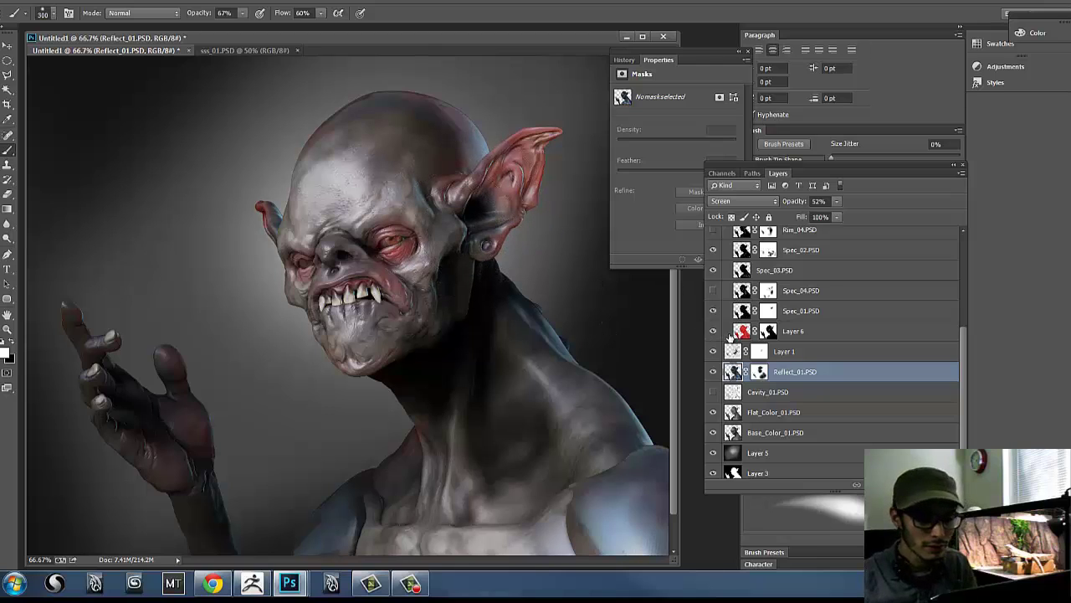
pyautogui.click(758, 372)
pyautogui.moveTo(527, 242); pyautogui.dragTo(482, 209)
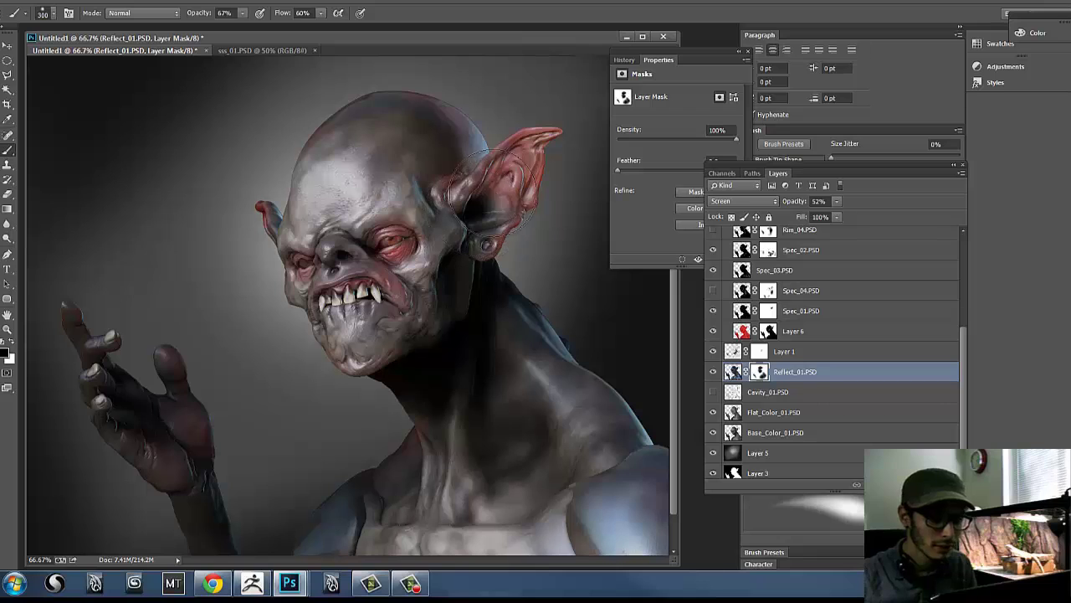
# - Reduce the brush to 175 px and mask out the remaining reflection around the chin and mouth
pyautogui.press('[')
pyautogui.press('[')
pyautogui.press('[')
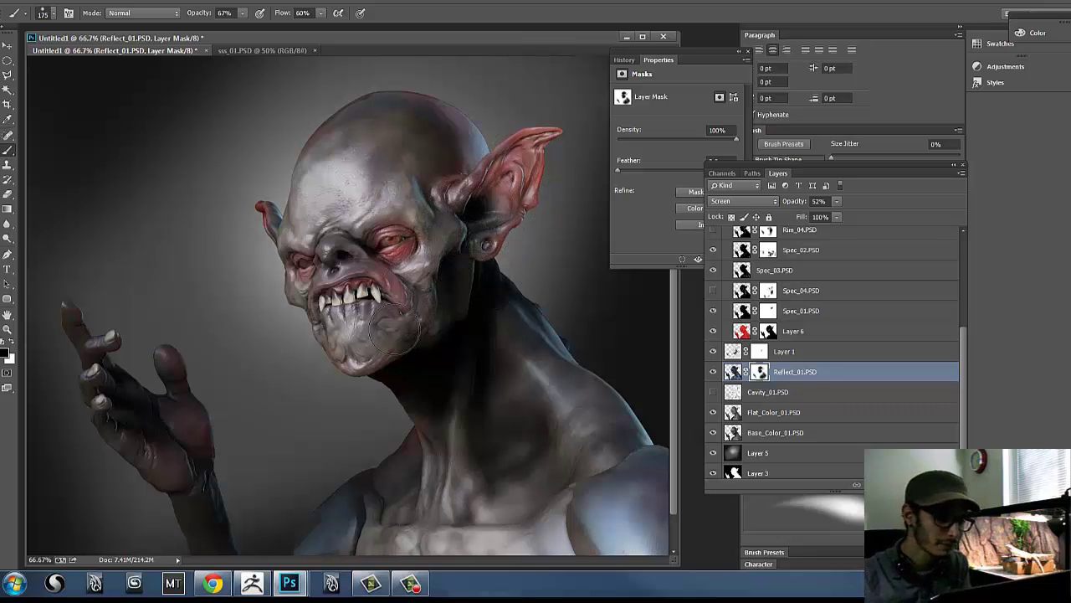
pyautogui.moveTo(395, 329)
pyautogui.mouseDown()
pyautogui.moveTo(359, 357)
pyautogui.moveTo(342, 341)
pyautogui.moveTo(366, 339)
pyautogui.moveTo(348, 301)
pyautogui.mouseUp()
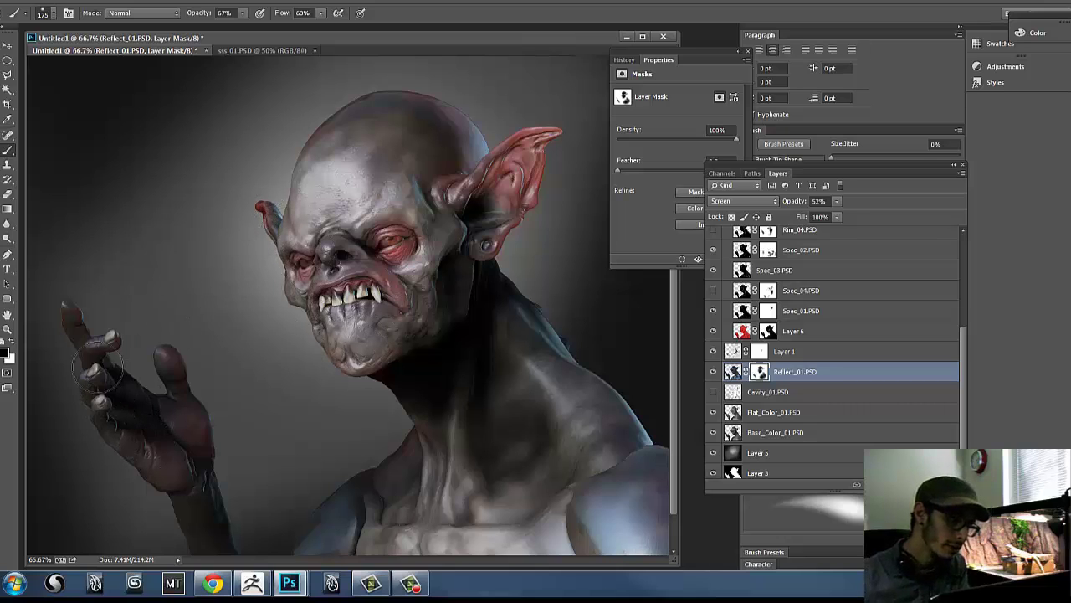
# - Mask out the reflection on the raised hand's wrist and the near shoulder, and compare the image with Reflect_01.PSD hidden and shown
pyautogui.moveTo(192, 493); pyautogui.dragTo(212, 513)
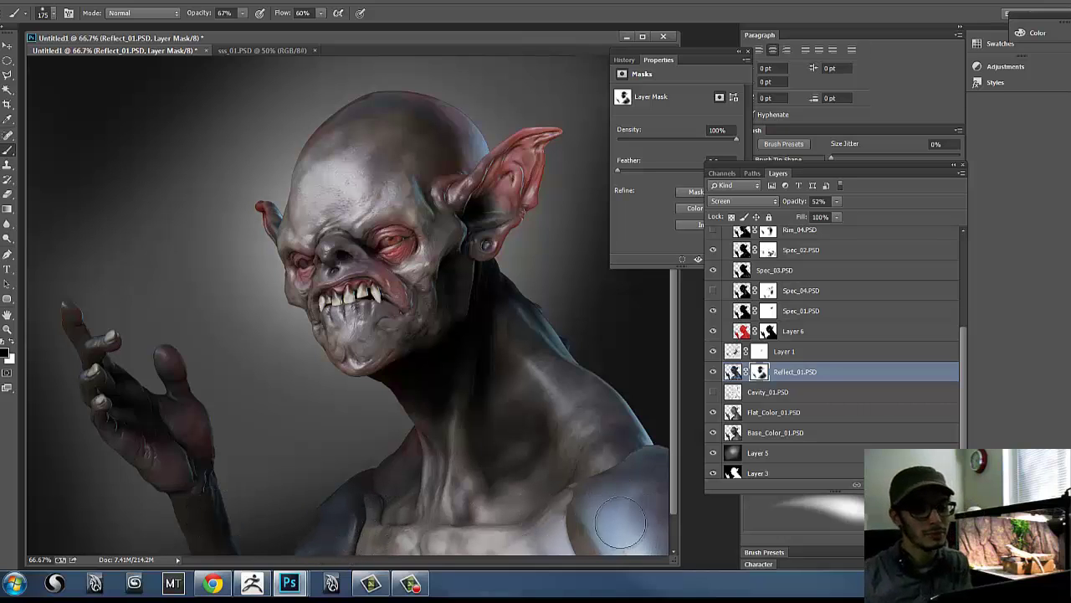
pyautogui.moveTo(620, 522)
pyautogui.mouseDown()
pyautogui.moveTo(604, 529)
pyautogui.moveTo(634, 540)
pyautogui.moveTo(617, 532)
pyautogui.mouseUp()
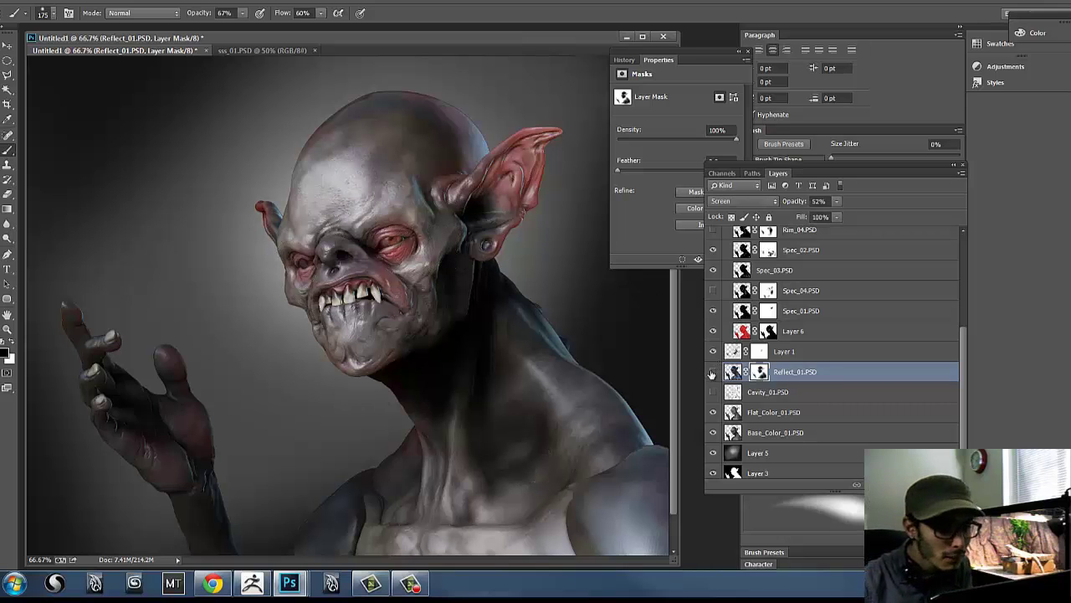
pyautogui.click(712, 371)
pyautogui.click(712, 372)
# - Compare the image with Layer 6 and the individual Spec and Rim_02.PSD light layers hidden and shown
pyautogui.click(713, 250)
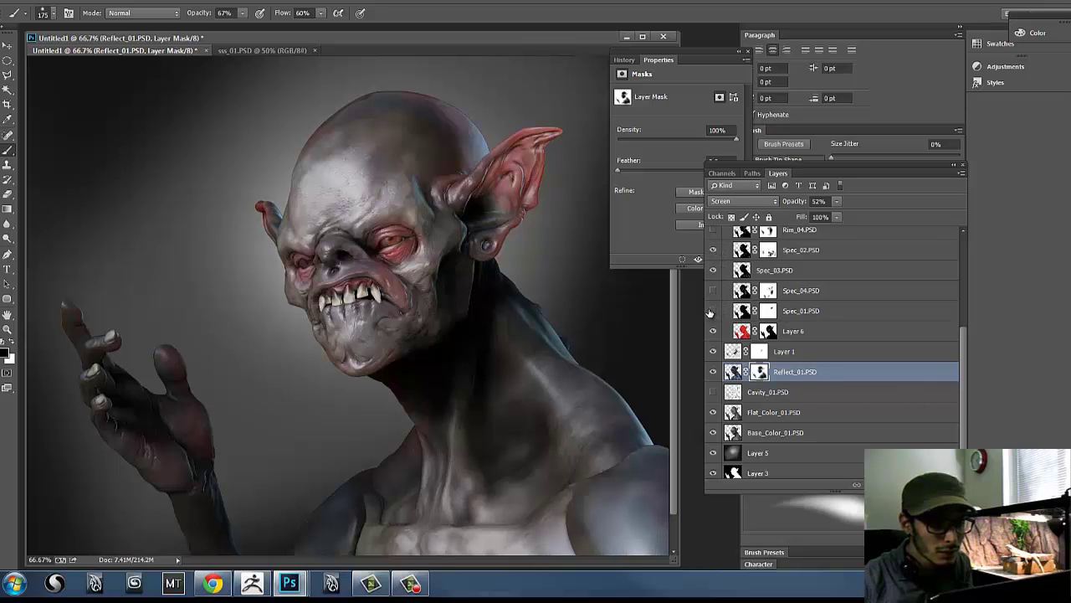
pyautogui.click(713, 331)
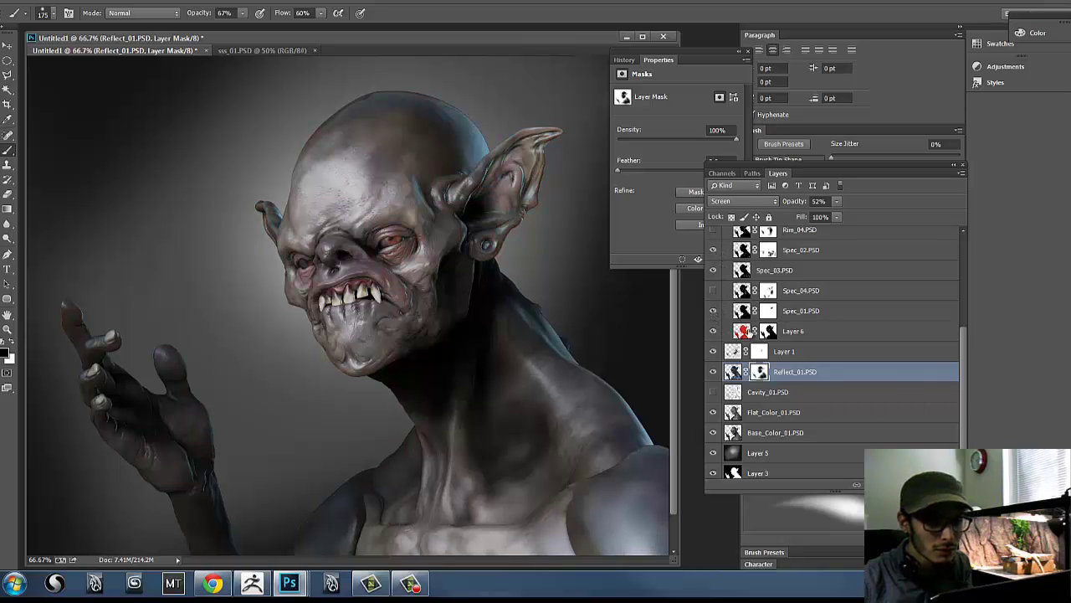
pyautogui.moveTo(967, 327); pyautogui.dragTo(982, 316)
pyautogui.moveTo(976, 333); pyautogui.dragTo(976, 306)
pyautogui.click(713, 295)
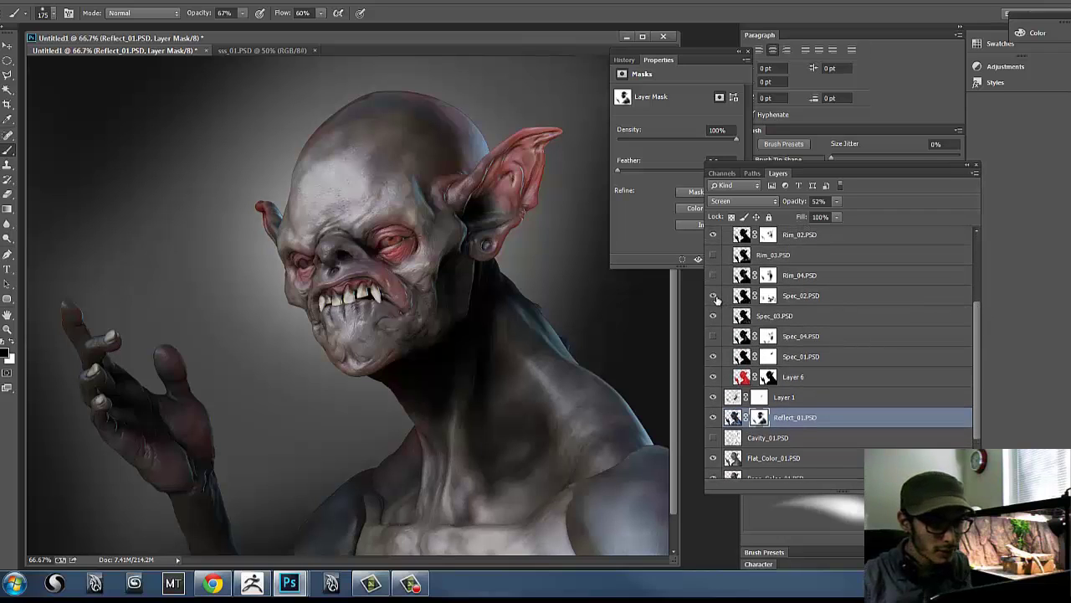
pyautogui.click(713, 317)
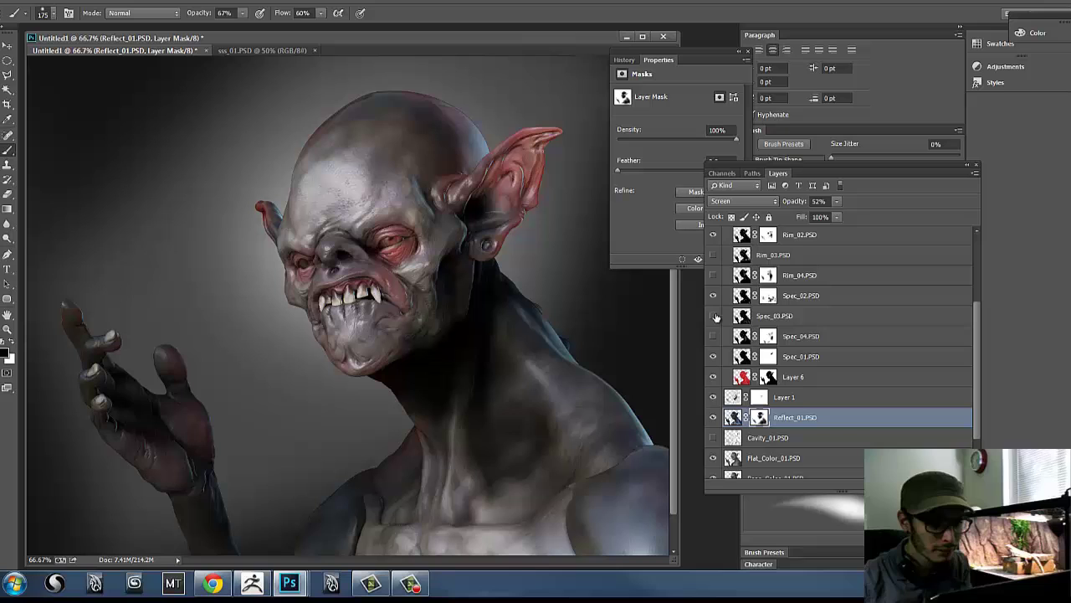
pyautogui.click(713, 236)
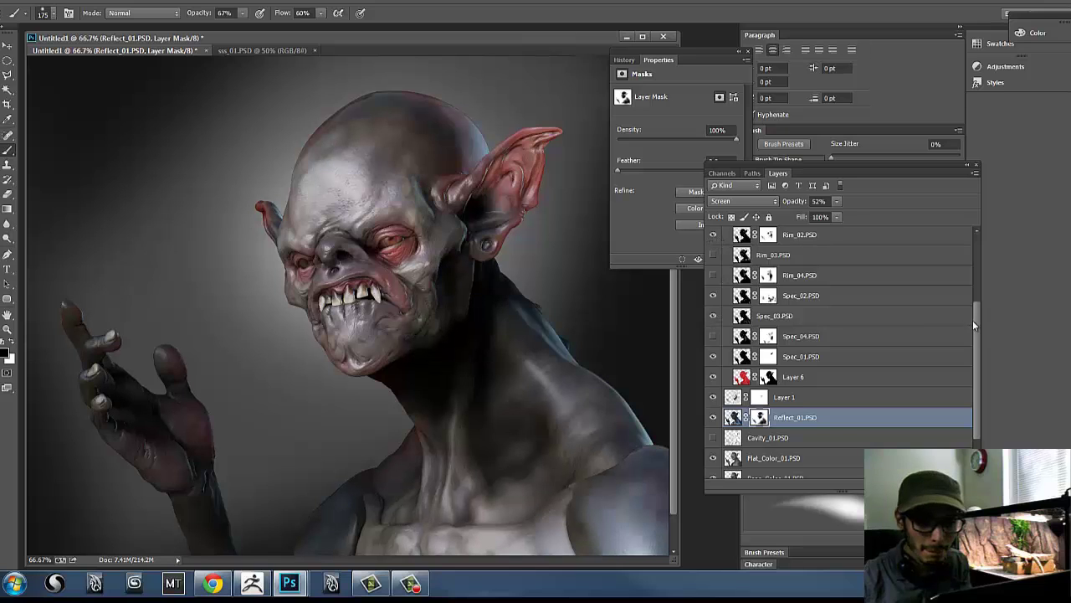
pyautogui.moveTo(976, 321); pyautogui.dragTo(982, 280)
pyautogui.click(713, 304)
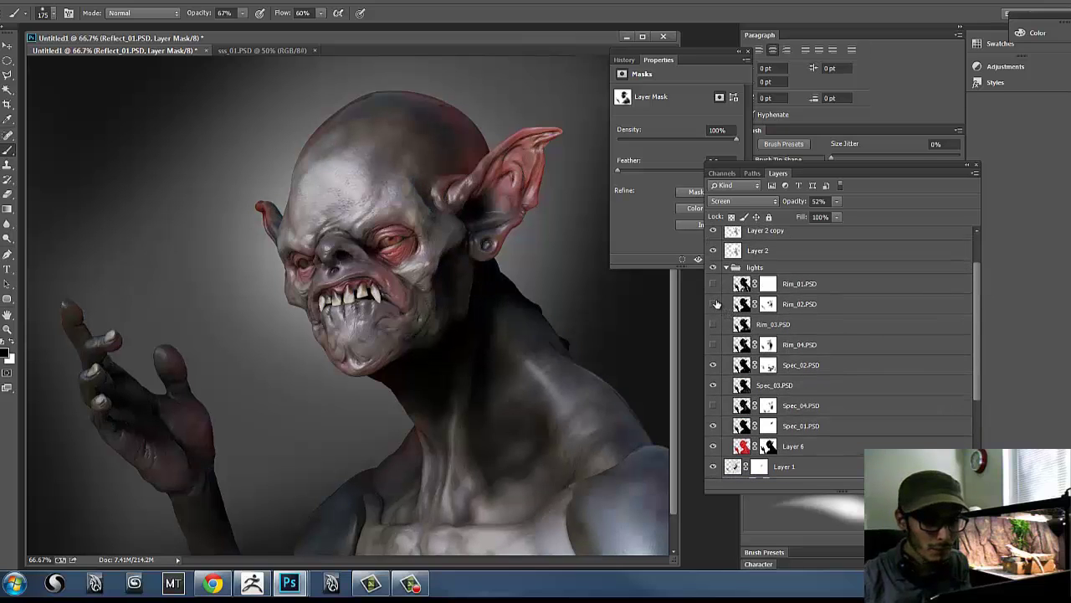
# - Compare the image with Flat_Color_01.PSD and Base_Color_01.PSD each hidden and shown
pyautogui.moveTo(978, 320); pyautogui.dragTo(978, 410)
pyautogui.click(712, 407)
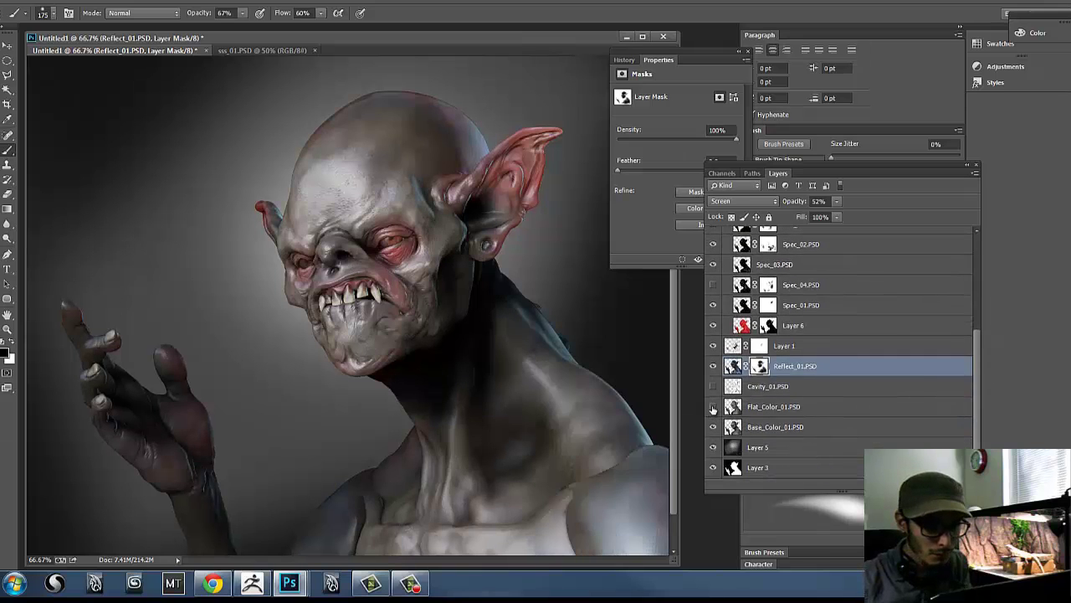
pyautogui.click(712, 407)
pyautogui.click(713, 428)
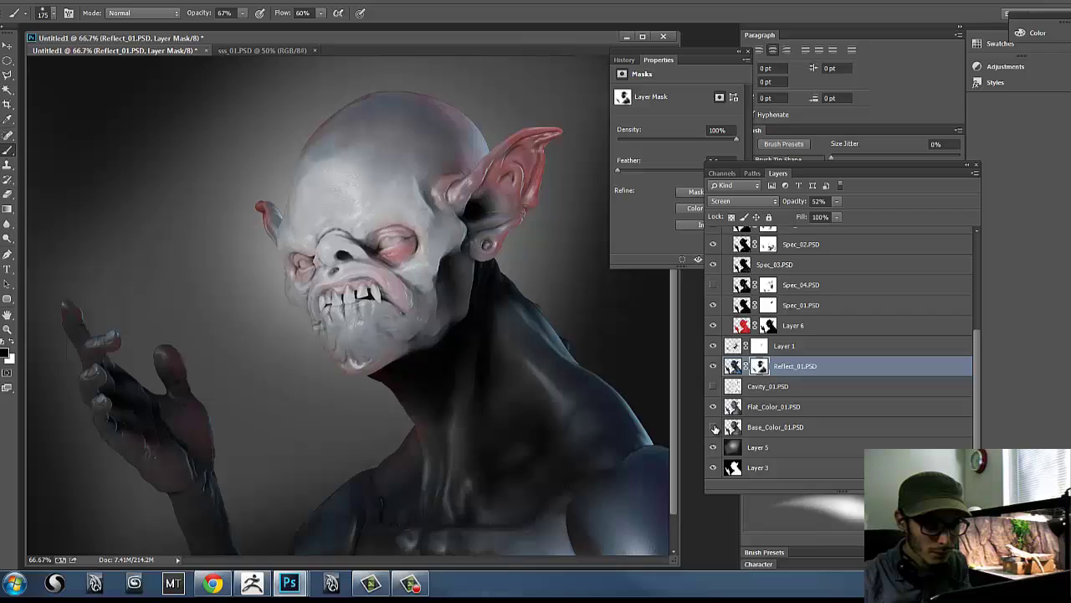
pyautogui.click(713, 428)
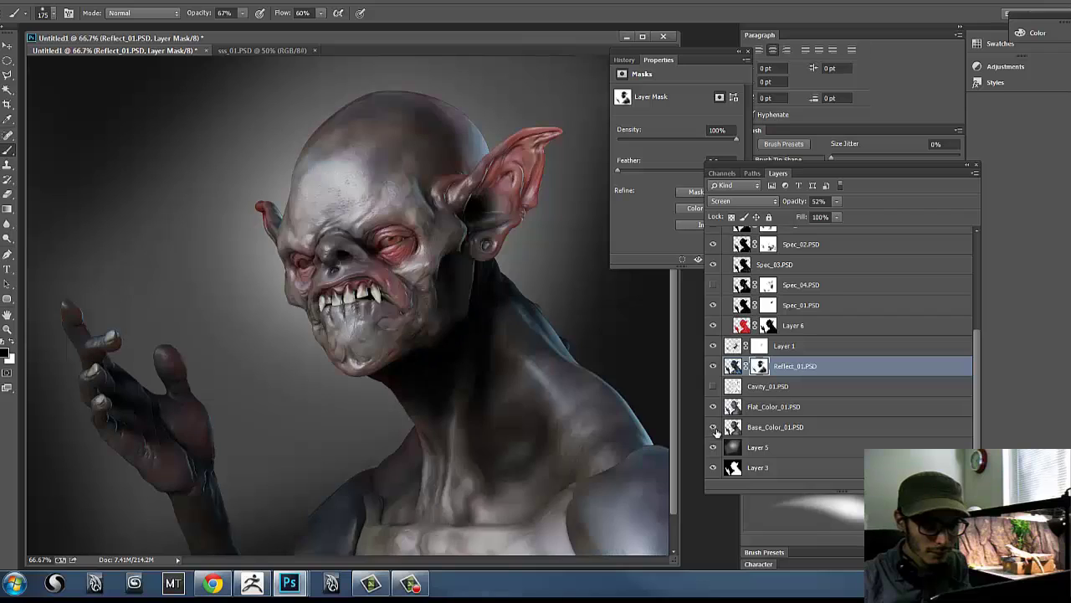
# - Hide the Spec_01.PSD, Spec_02.PSD, Spec_03.PSD and Rim_02.PSD light layers
pyautogui.click(713, 265)
pyautogui.click(713, 244)
pyautogui.scroll(5, 978, 314)
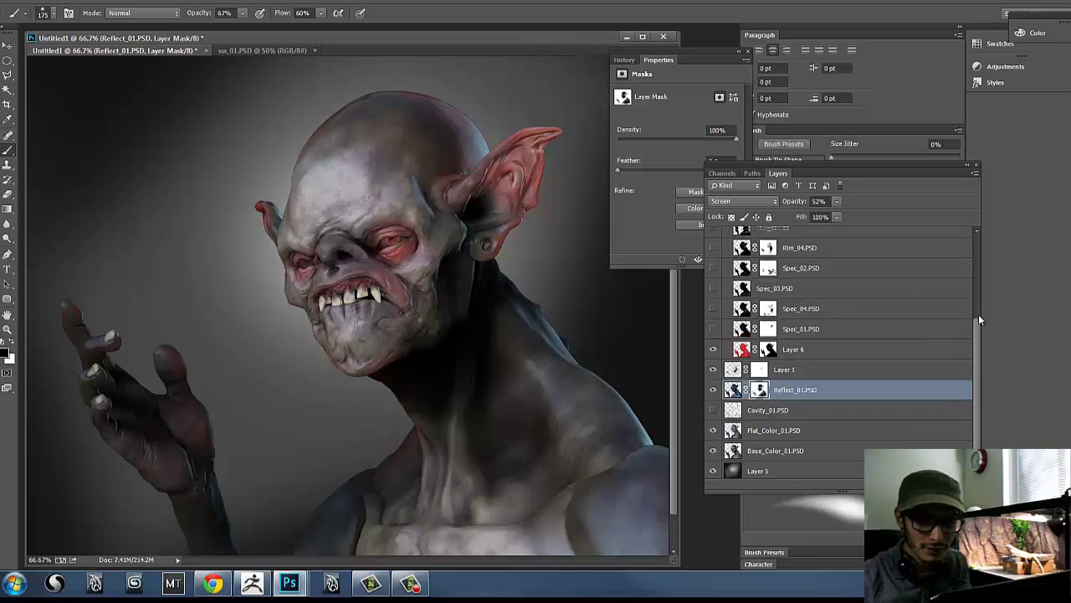
pyautogui.click(713, 284)
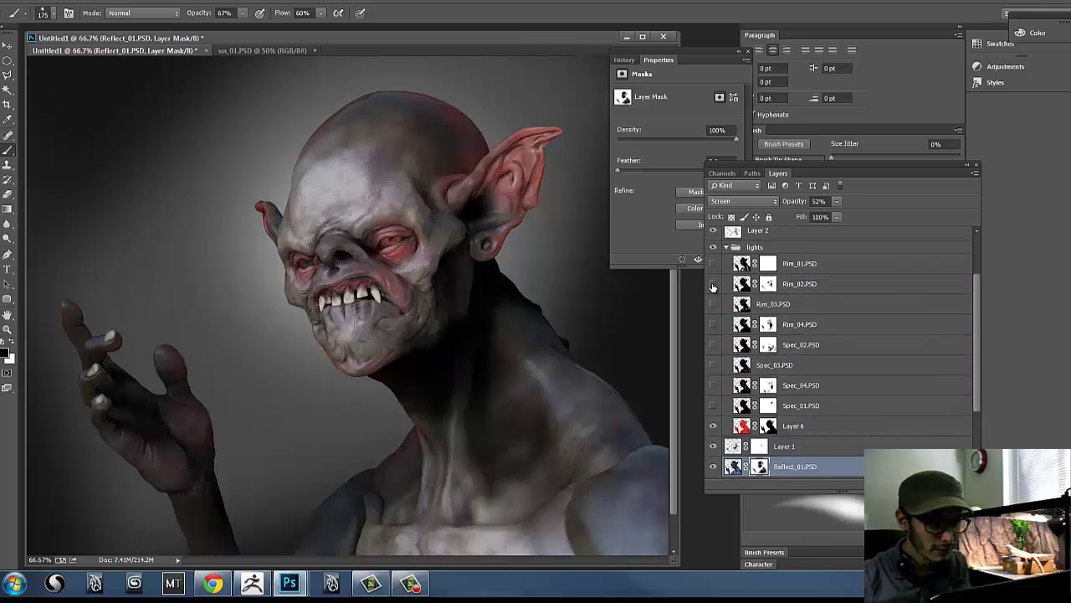
# - Check the contribution of the Base_Color_01.PSD and Flat_Color_01.PSD layers and leave Flat_Color_01.PSD hidden
pyautogui.scroll(-5, 976, 315)
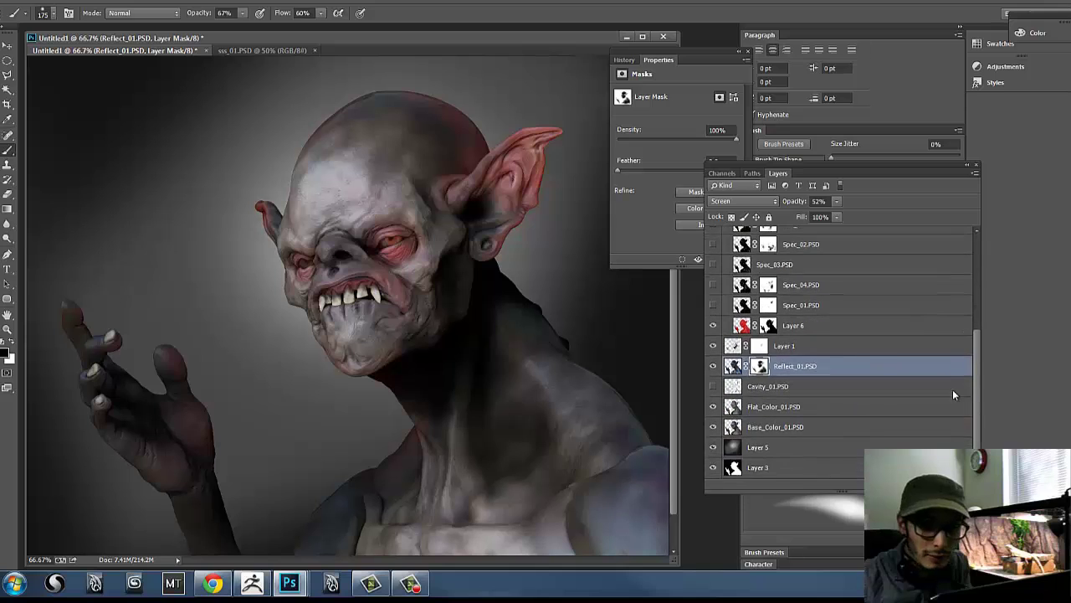
pyautogui.click(713, 407)
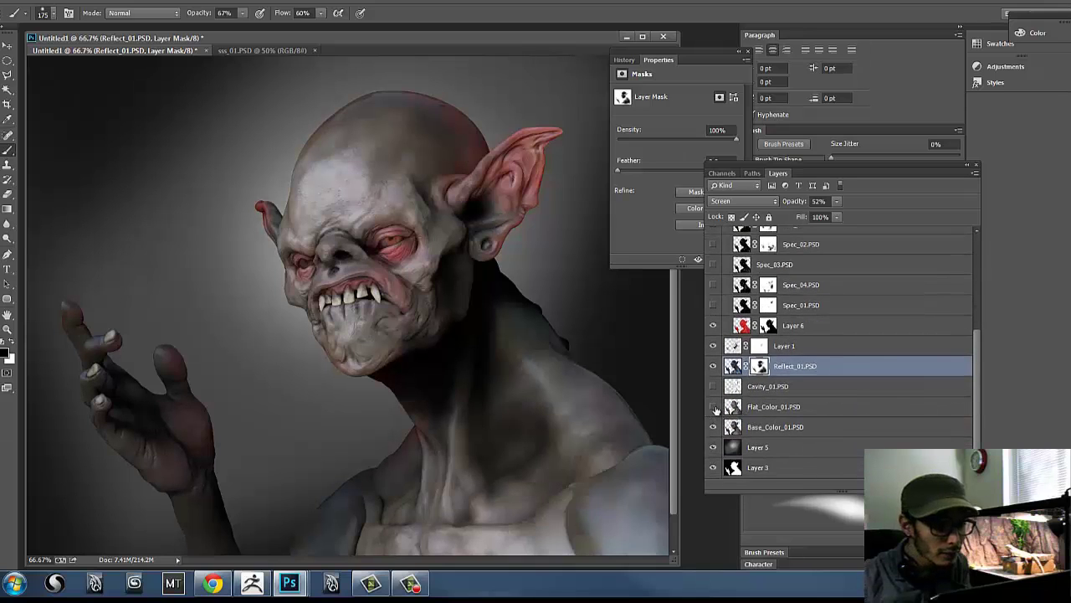
pyautogui.click(714, 428)
pyautogui.click(714, 428)
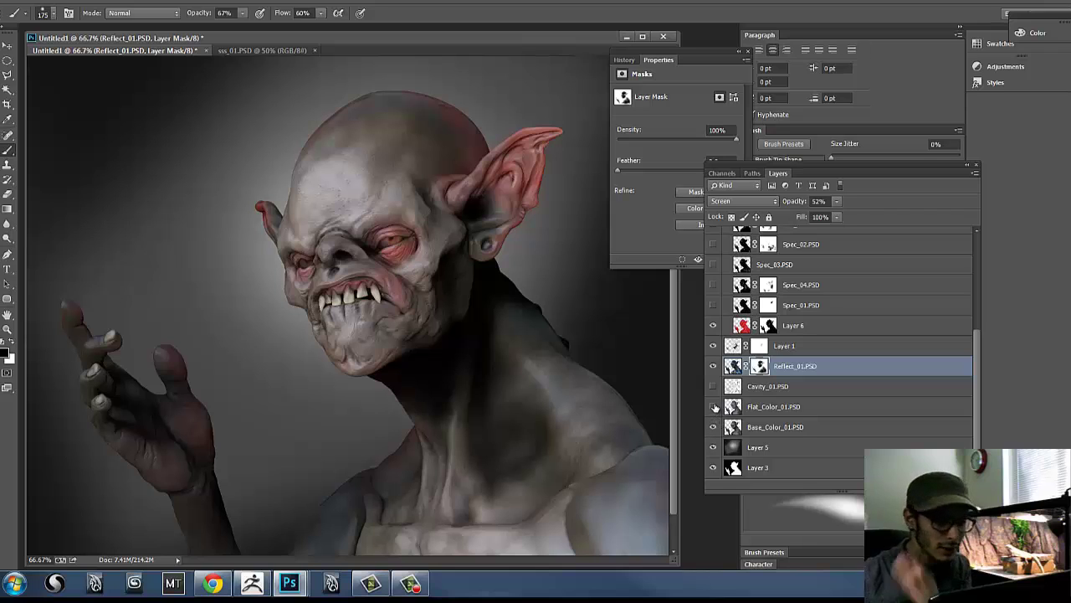
pyautogui.click(713, 407)
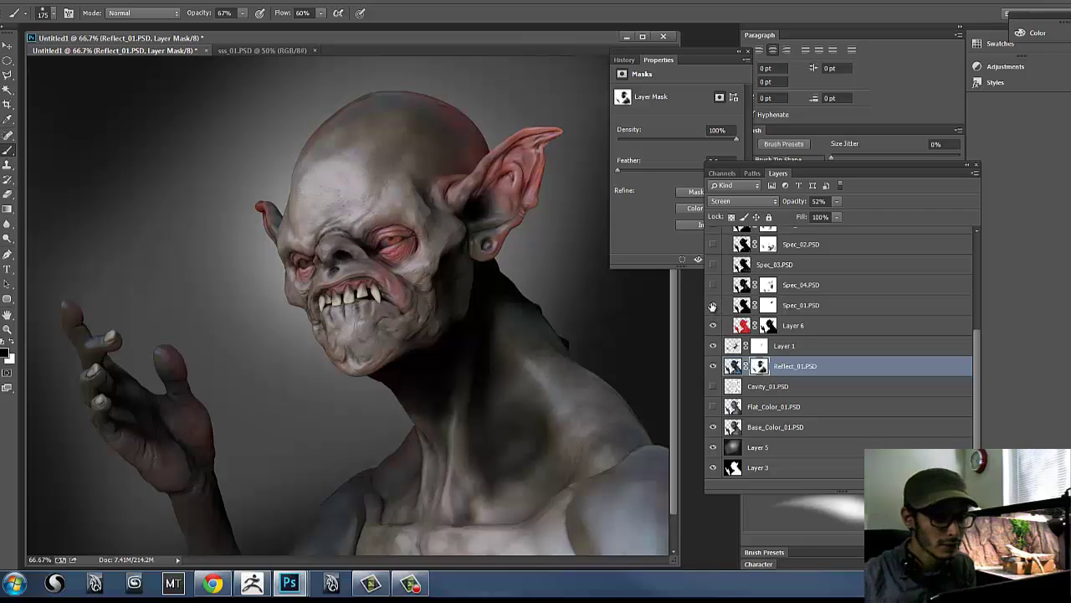
# - Show the Spec_04.PSD layer and delete the Spec_01.PSD layer
pyautogui.click(761, 306)
pyautogui.click(713, 304)
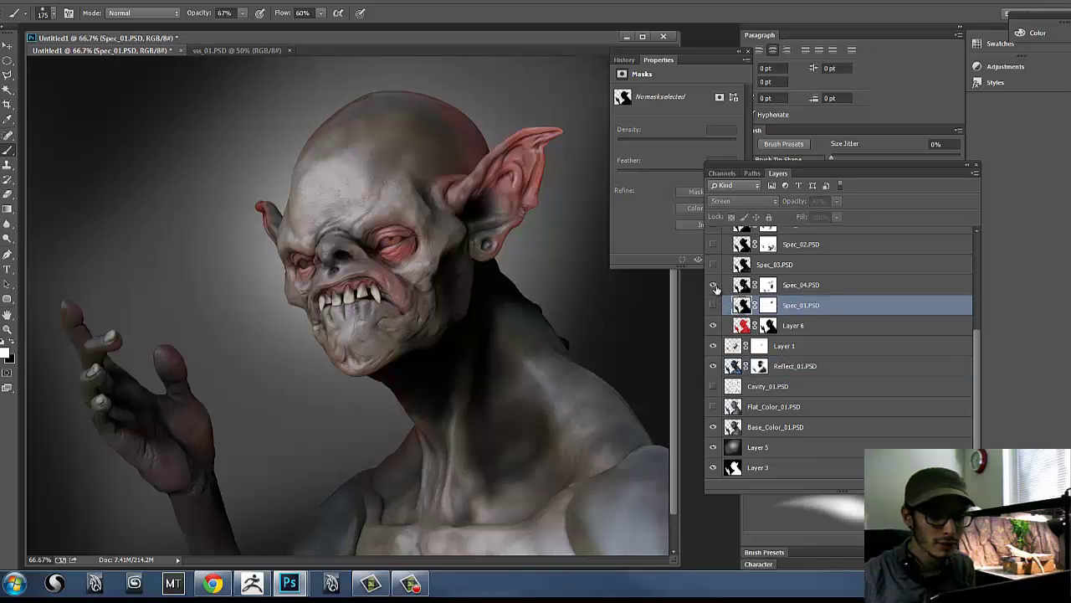
pyautogui.click(713, 286)
pyautogui.moveTo(878, 312); pyautogui.dragTo(913, 489)
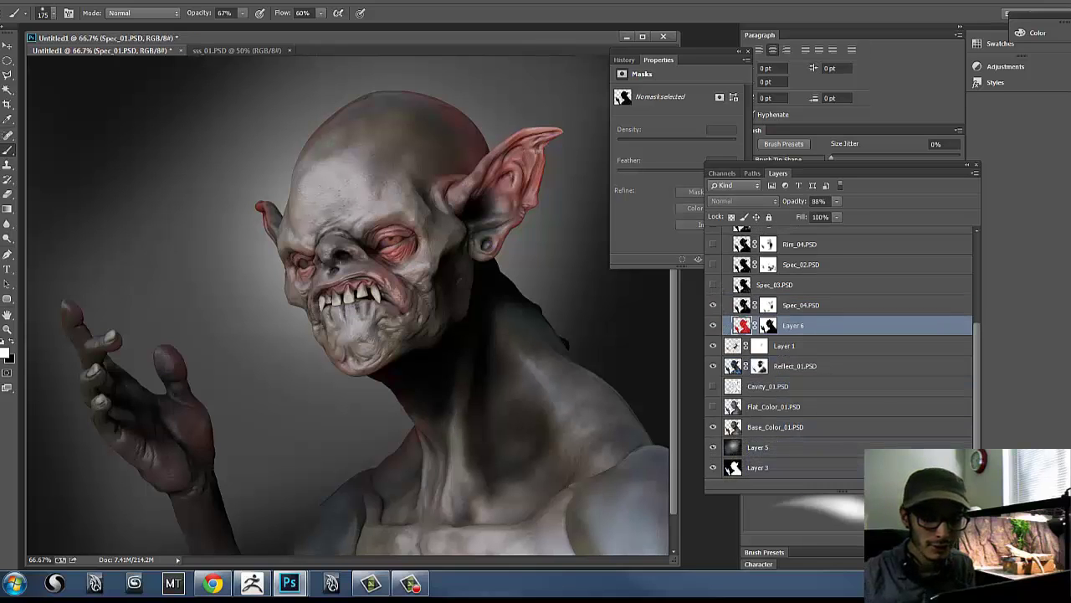
# - Compare the image with Spec_04.PSD hidden and shown, and lower that layer's opacity to 32%
pyautogui.click(801, 308)
pyautogui.click(713, 305)
pyautogui.click(713, 305)
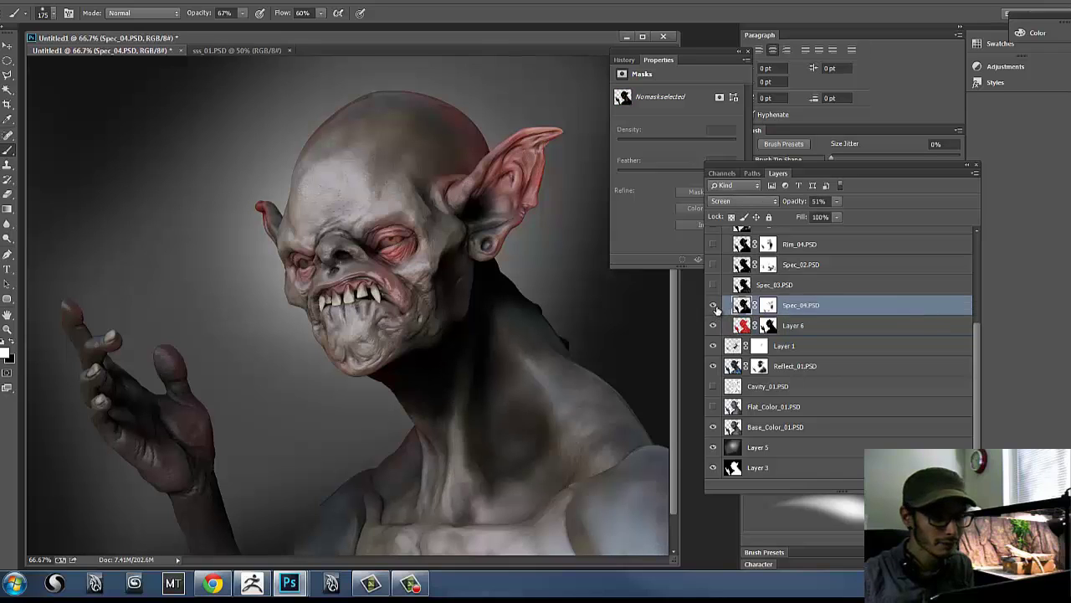
pyautogui.click(713, 305)
pyautogui.click(713, 305)
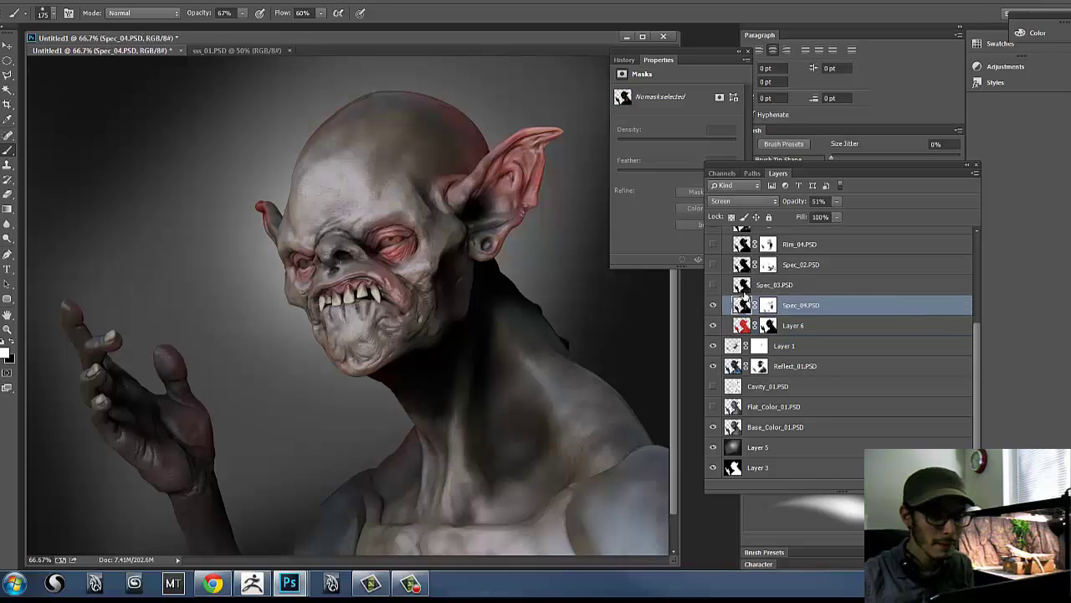
pyautogui.click(836, 200)
pyautogui.moveTo(846, 214); pyautogui.dragTo(830, 219)
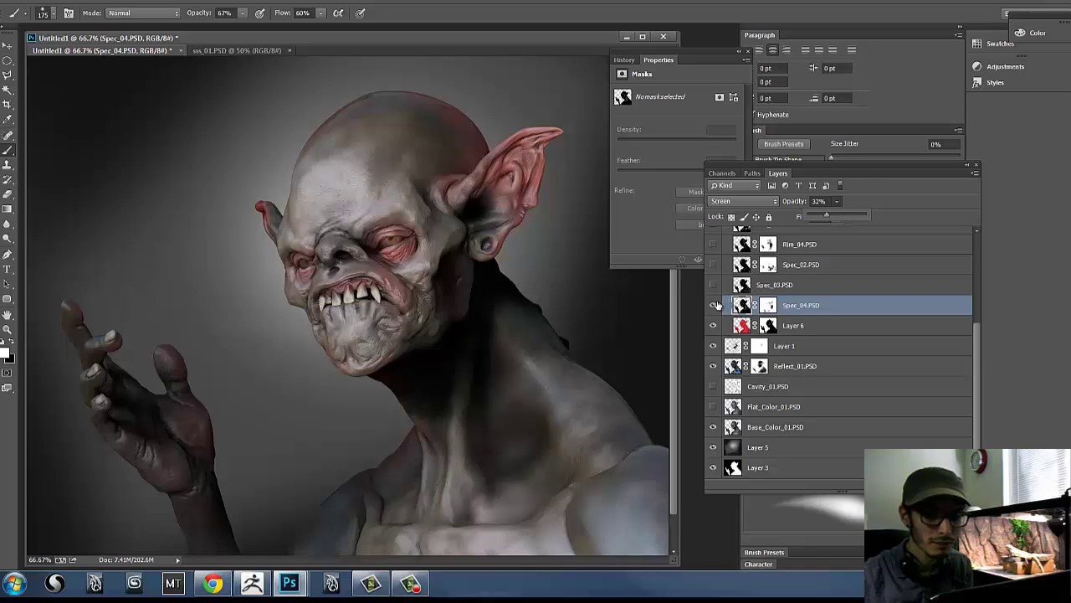
# - Show the Spec_02.PSD layer with Spec_03.PSD kept hidden, and set the Spec_02.PSD opacity to 68%
pyautogui.click(713, 285)
pyautogui.click(714, 265)
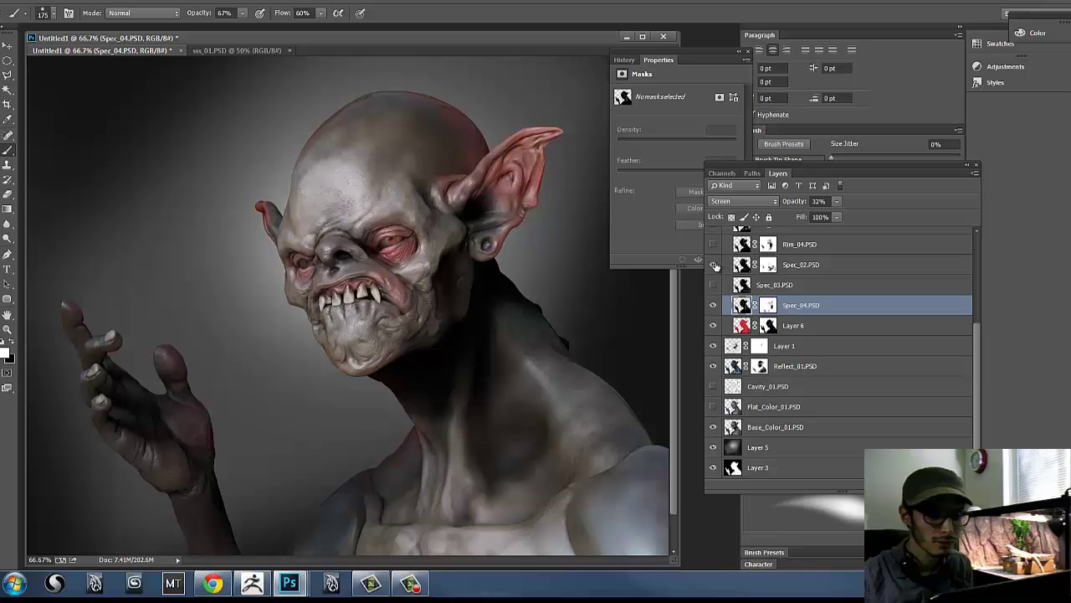
pyautogui.click(713, 266)
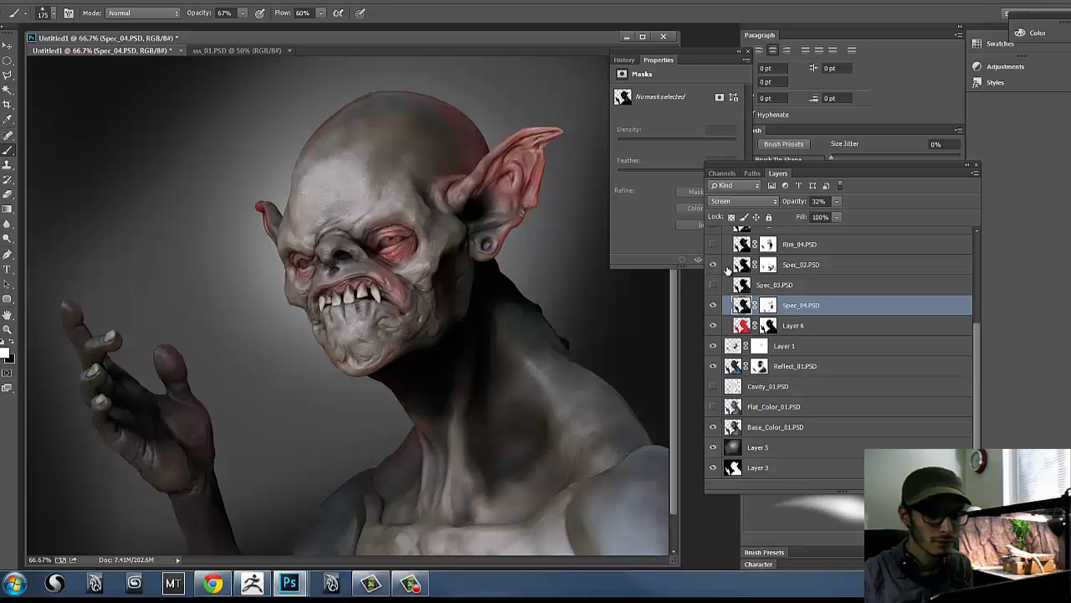
pyautogui.click(801, 266)
pyautogui.click(837, 203)
pyautogui.moveTo(851, 217); pyautogui.dragTo(857, 218)
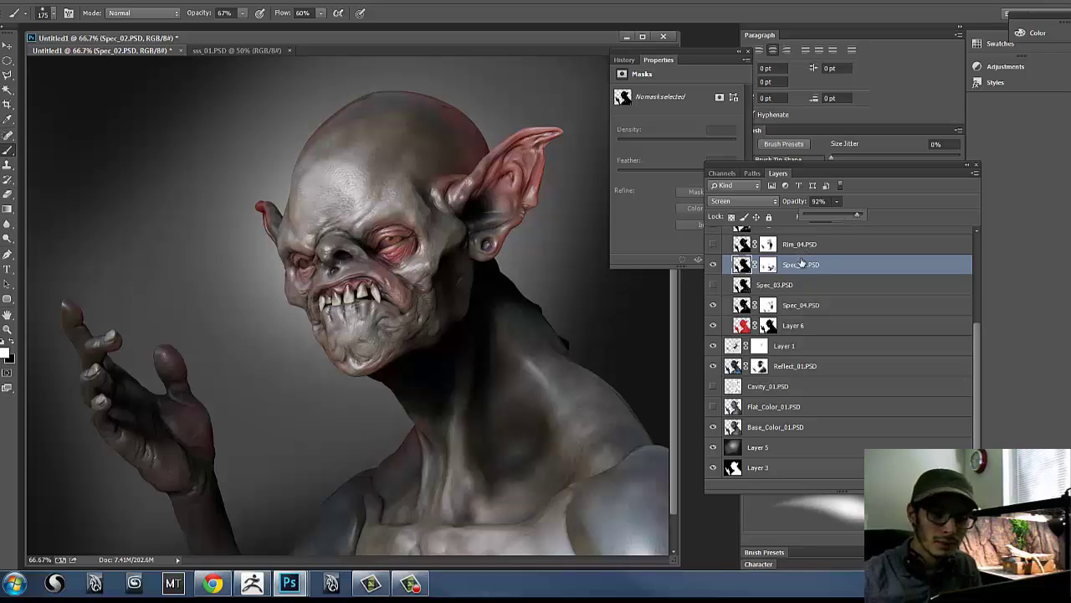
pyautogui.click(843, 214)
# - Preview the Rim_04.PSD and Rim_03.PSD layers one at a time and hide each again
pyautogui.click(714, 245)
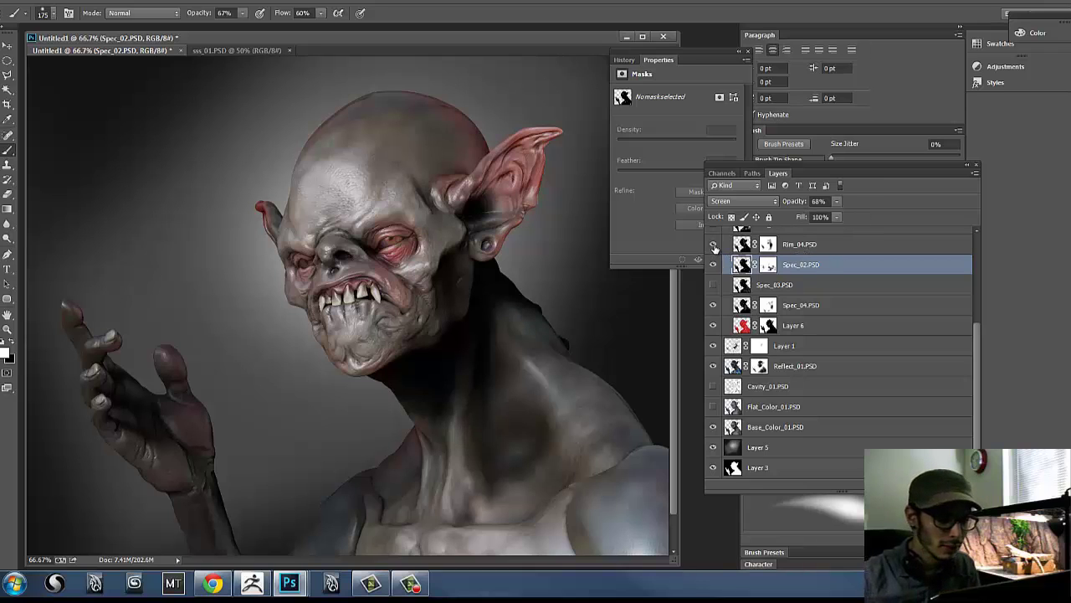
pyautogui.click(714, 245)
pyautogui.scroll(2, 915, 298)
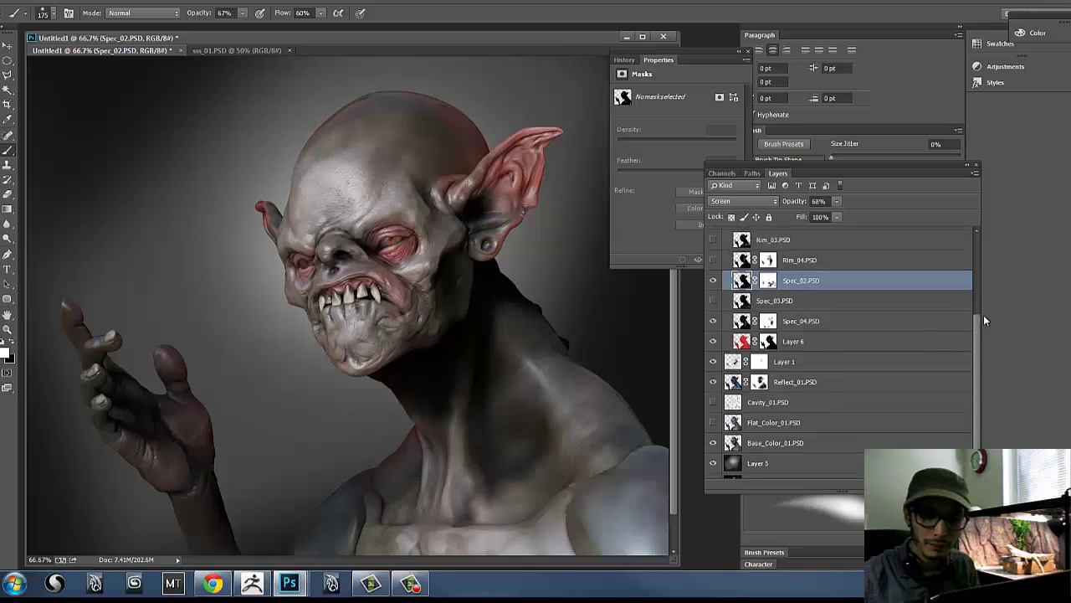
pyautogui.click(714, 304)
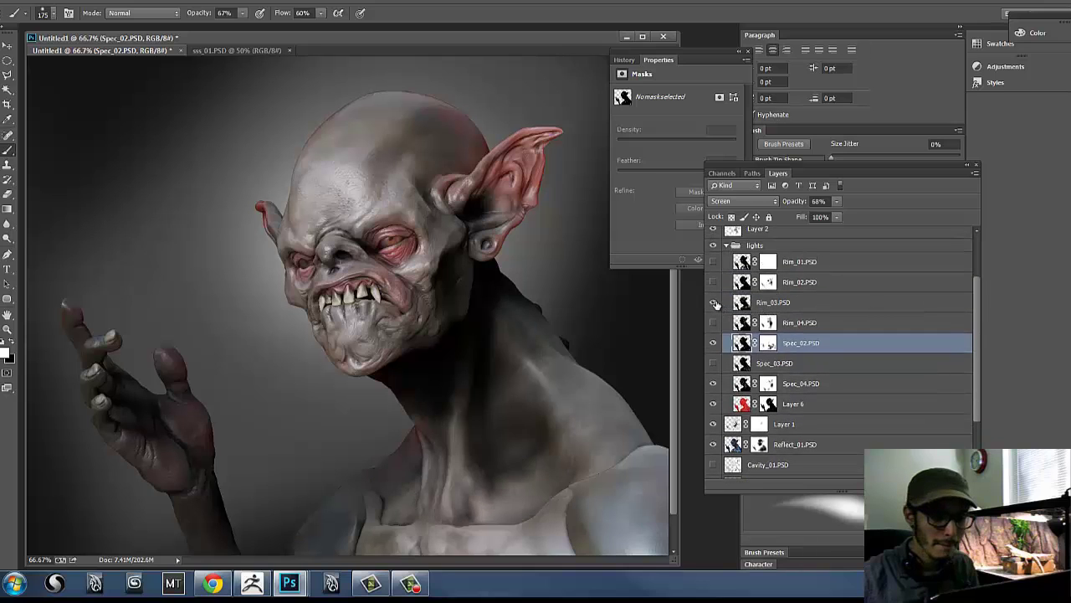
pyautogui.click(716, 300)
# - Compare the Rim_01.PSD and Rim_02.PSD rim lights, leaving Rim_02.PSD shown and Rim_01.PSD hidden
pyautogui.click(712, 283)
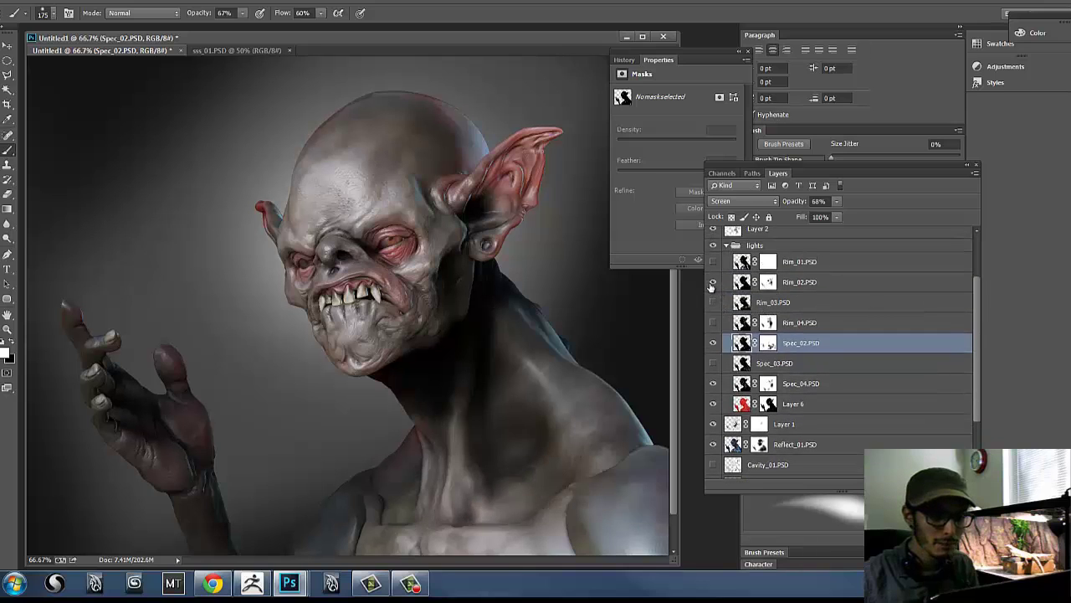
pyautogui.click(712, 283)
pyautogui.click(713, 263)
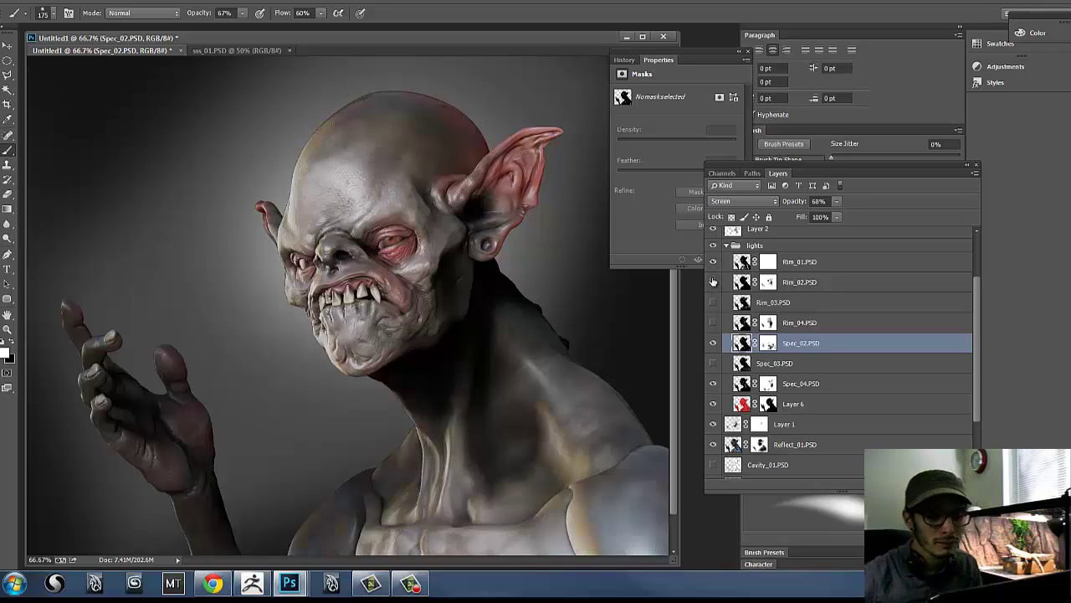
pyautogui.click(713, 283)
pyautogui.click(713, 283)
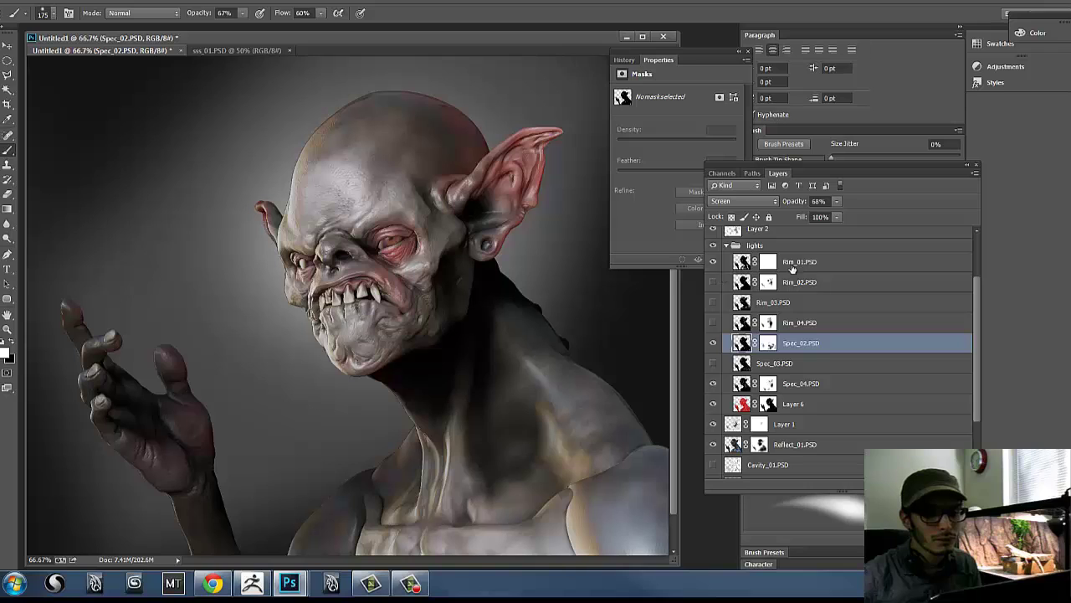
pyautogui.click(713, 263)
pyautogui.click(713, 283)
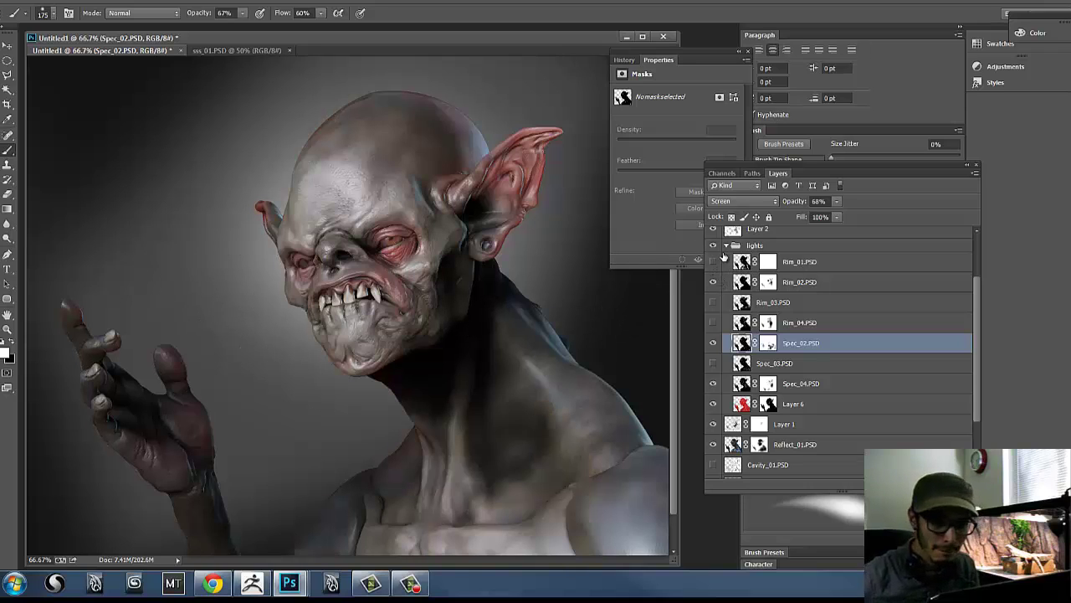
# - Compare the image with the lights group, Layer 2, Layer 2 copy and Layer 1 copy each hidden and shown
pyautogui.click(713, 246)
pyautogui.click(713, 246)
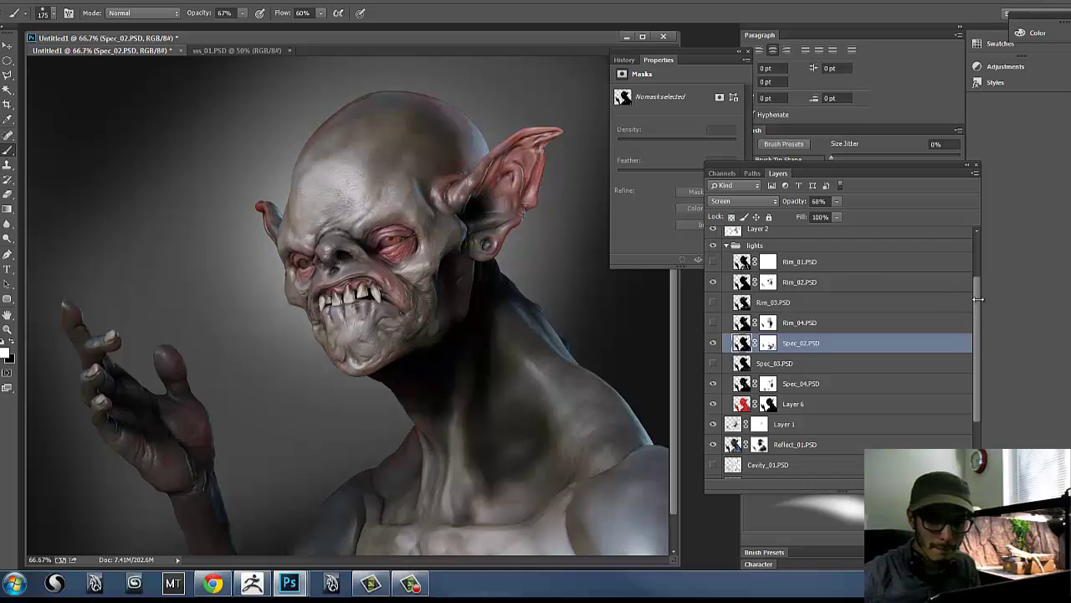
pyautogui.moveTo(977, 299); pyautogui.dragTo(988, 243)
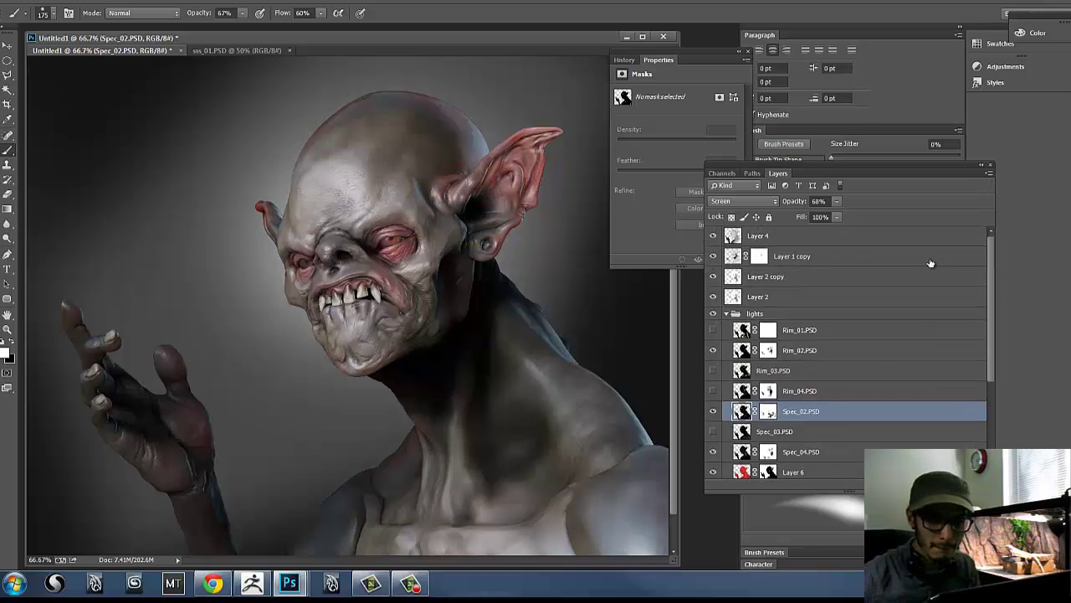
pyautogui.click(715, 298)
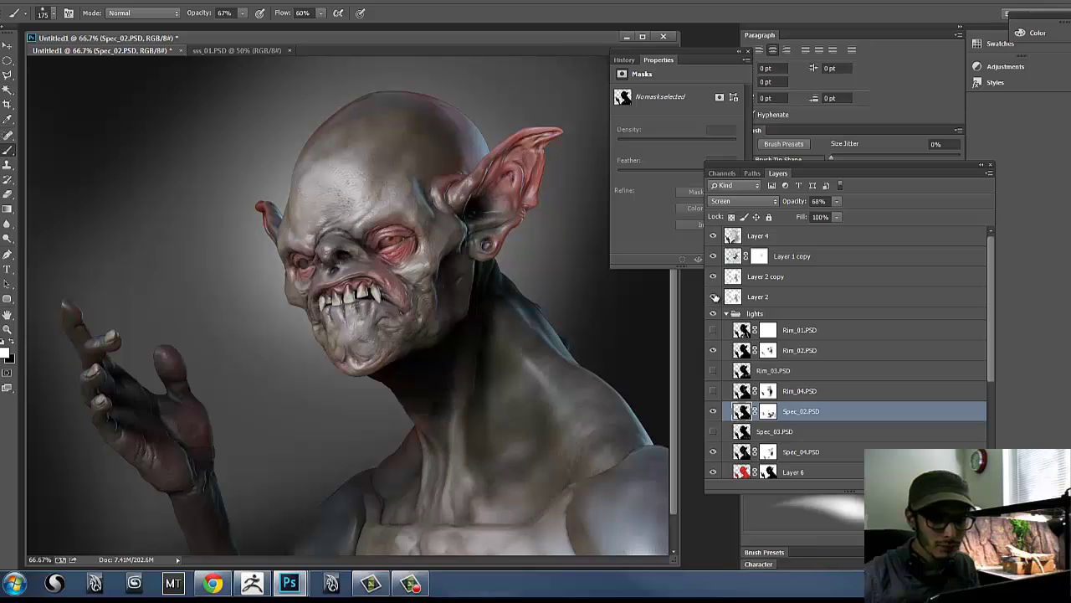
pyautogui.click(713, 279)
pyautogui.click(714, 277)
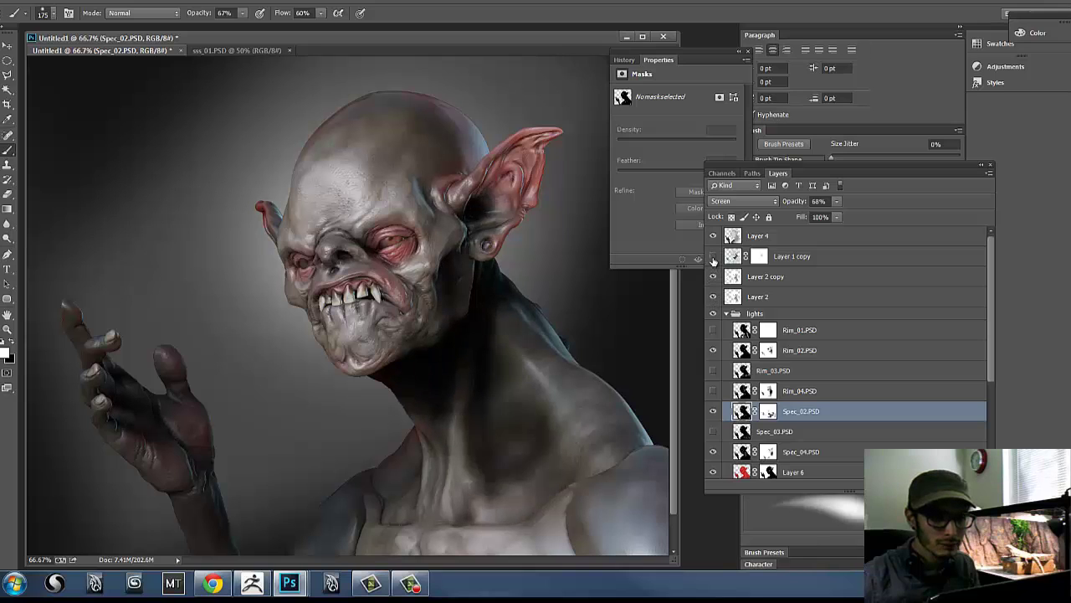
pyautogui.click(713, 258)
pyautogui.click(714, 258)
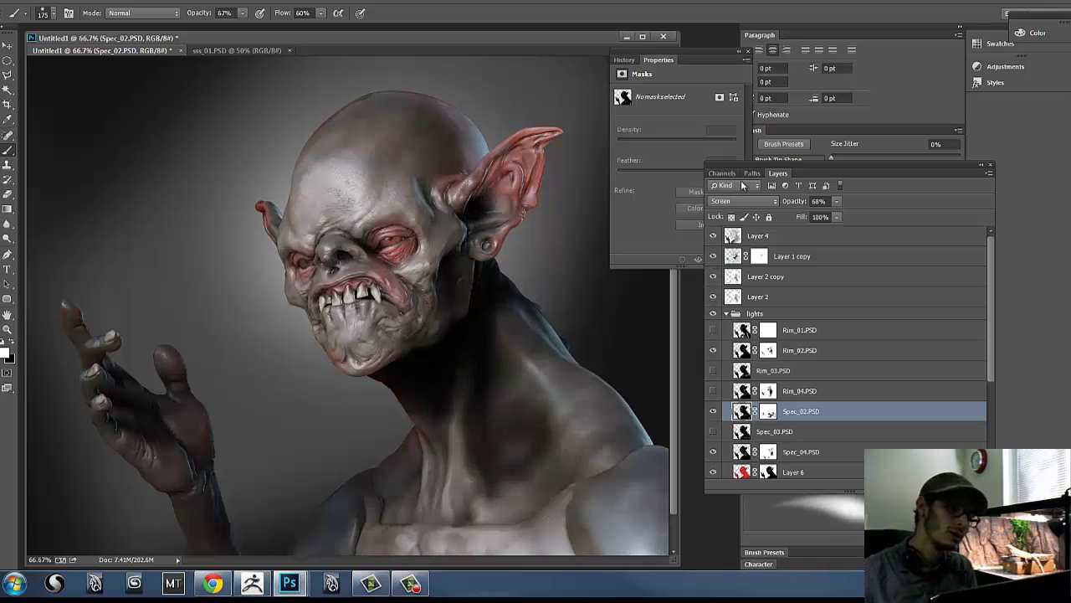
pyautogui.click(743, 185)
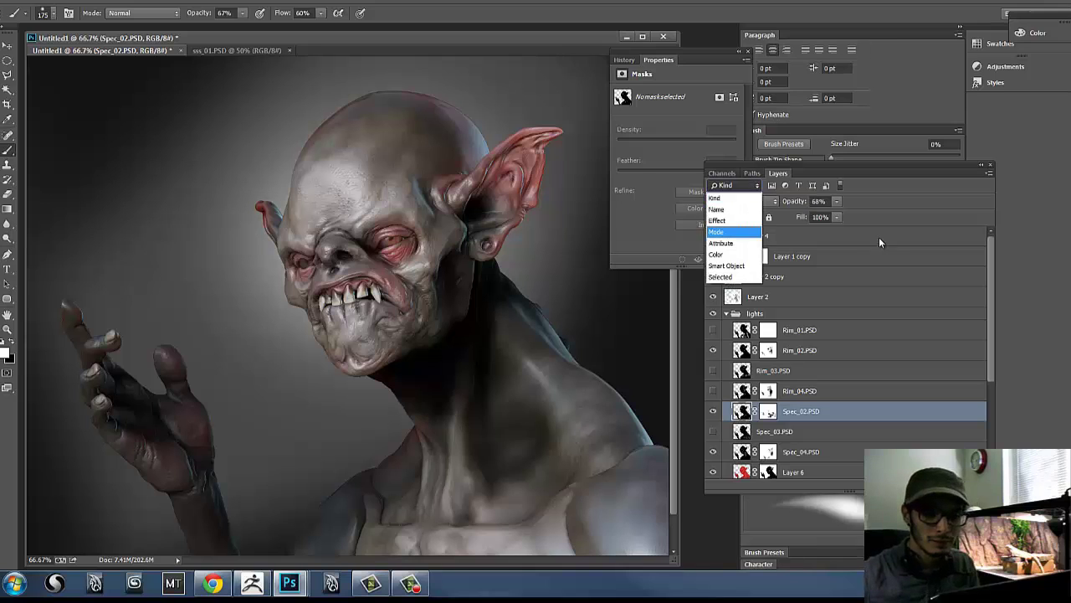
pyautogui.click(908, 186)
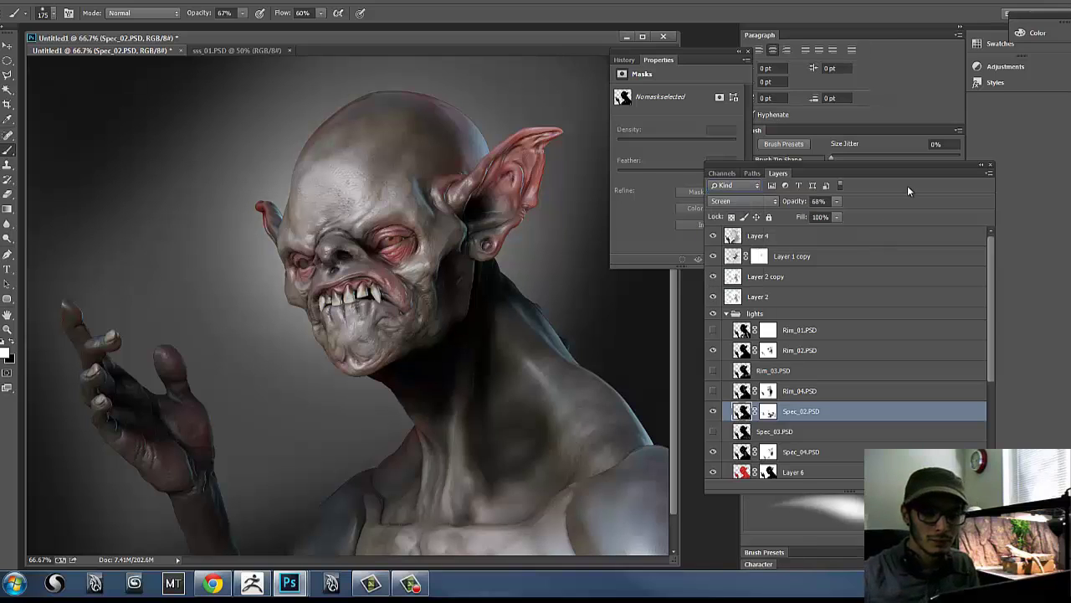
# - Compare the image with Layer 4 hidden and shown, and lower that layer's opacity to 21%
pyautogui.click(713, 238)
pyautogui.click(715, 238)
pyautogui.click(768, 237)
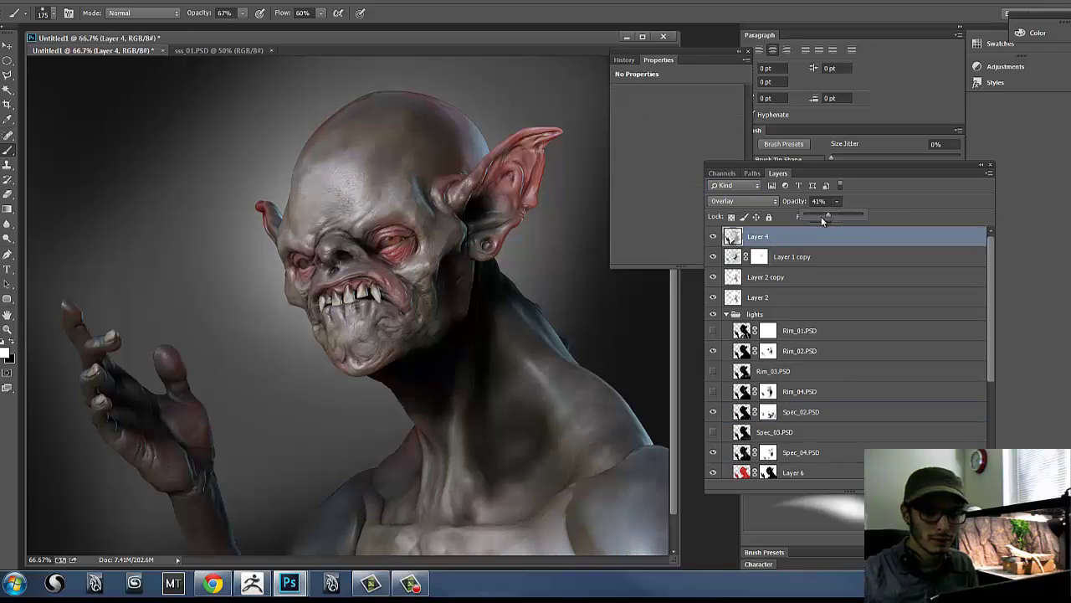
pyautogui.moveTo(822, 217); pyautogui.dragTo(819, 215)
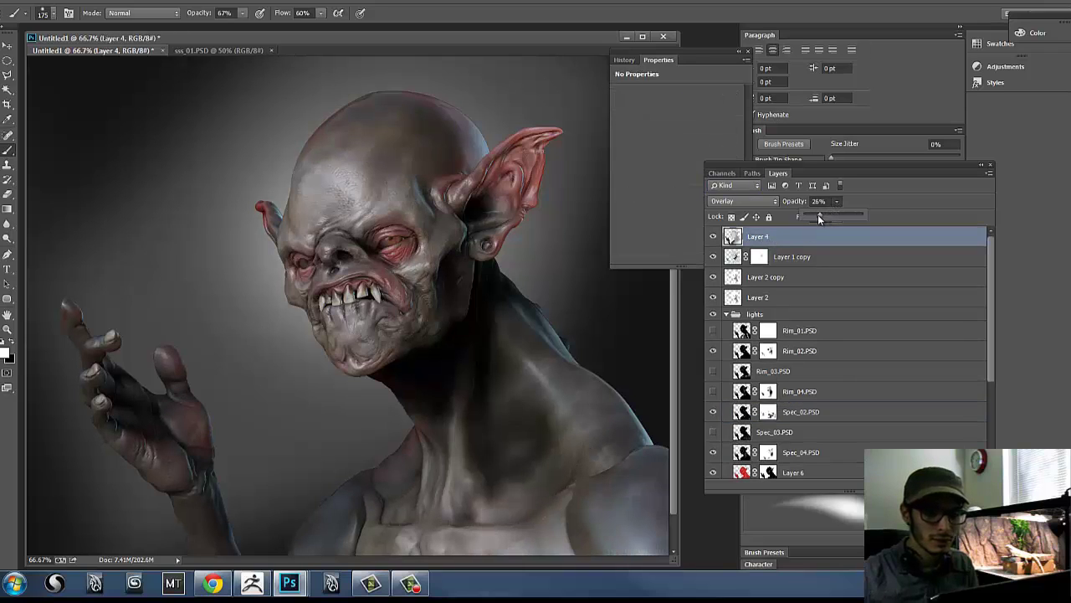
pyautogui.click(715, 237)
pyautogui.click(714, 238)
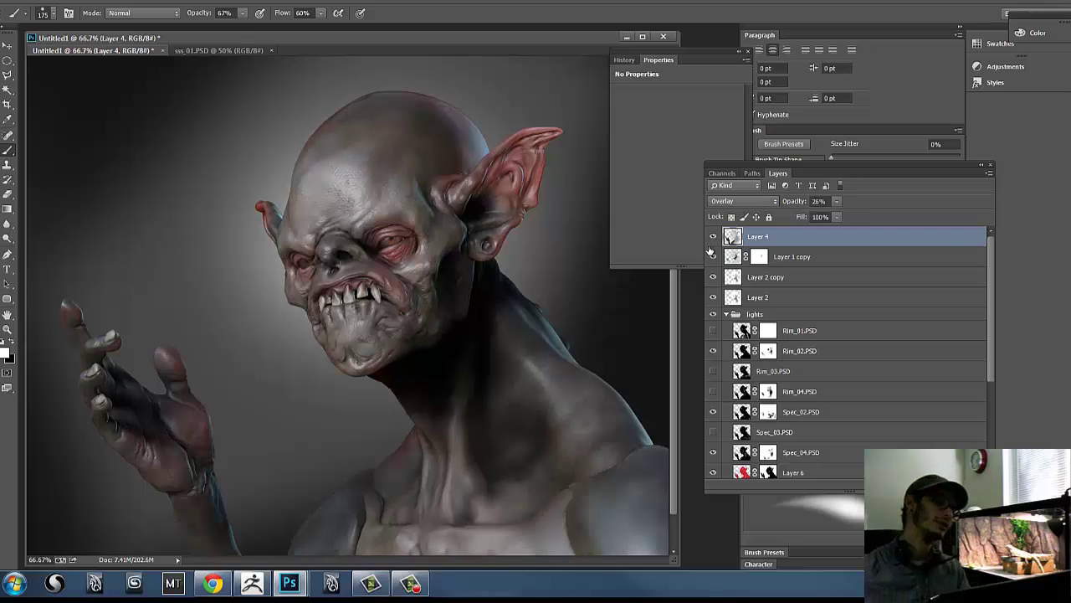
pyautogui.click(836, 204)
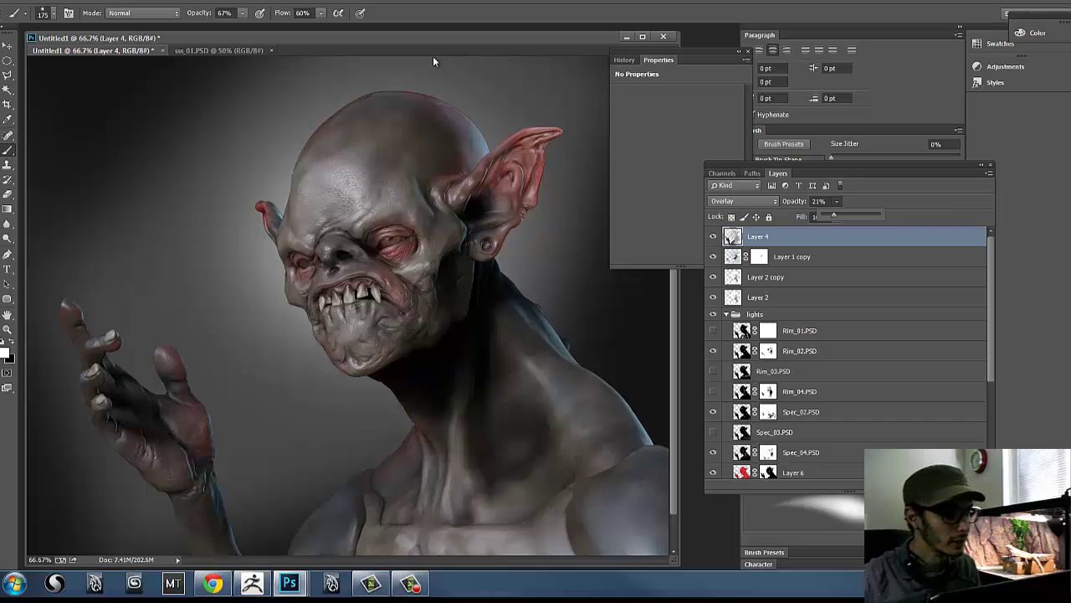
pyautogui.moveTo(375, 38); pyautogui.dragTo(383, 39)
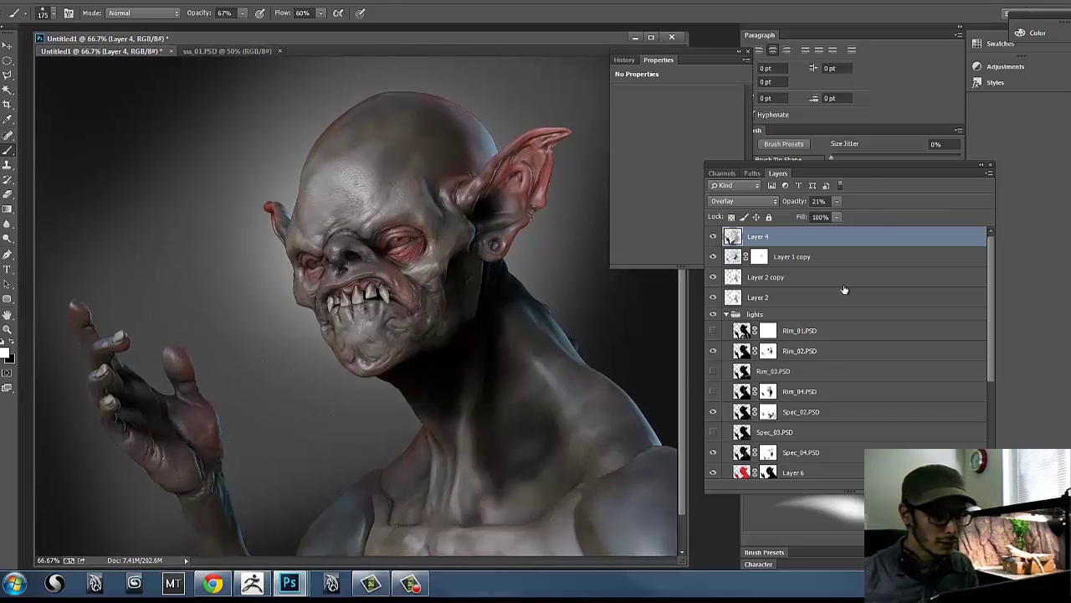
# - Show the Flat_Color_01.PSD and Cavity_01.PSD layers, and set the Cavity_01.PSD blend mode to Multiply, comparing it hidden and shown
pyautogui.moveTo(987, 317); pyautogui.dragTo(948, 406)
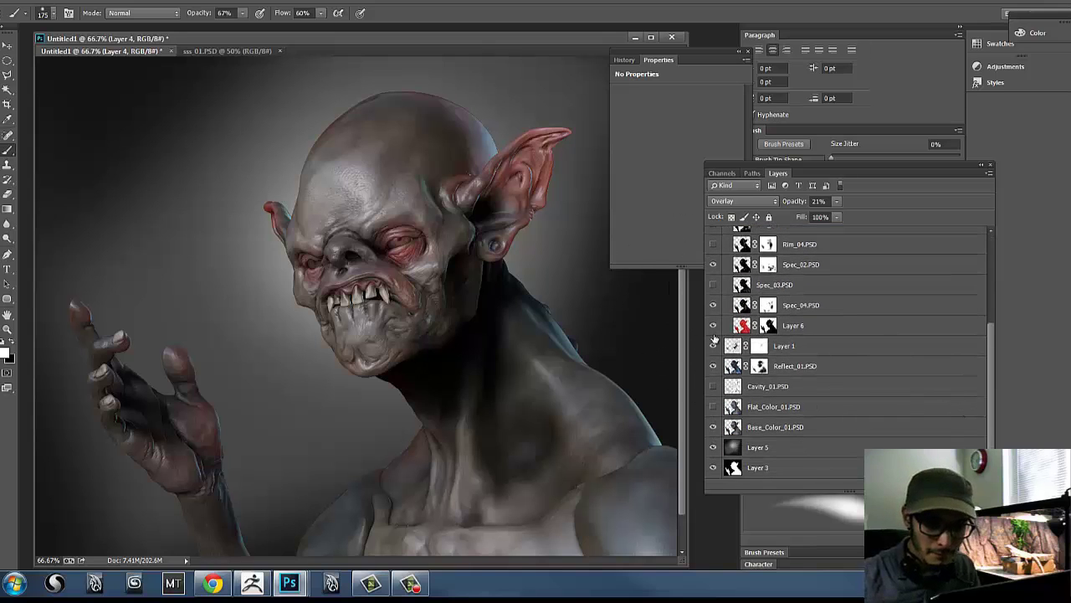
pyautogui.click(713, 407)
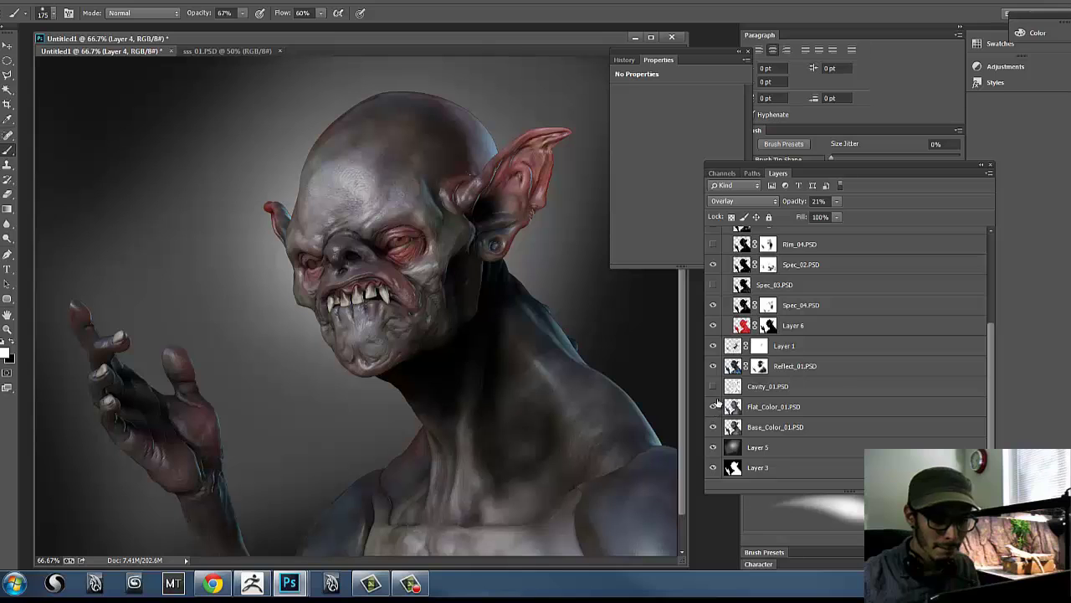
pyautogui.click(713, 387)
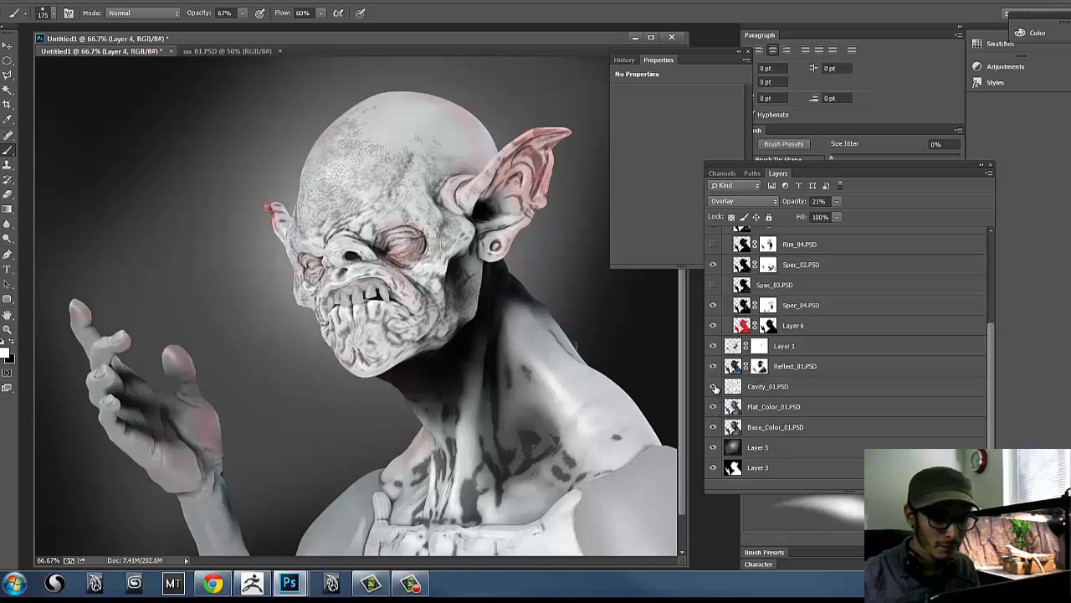
pyautogui.click(774, 389)
pyautogui.click(728, 201)
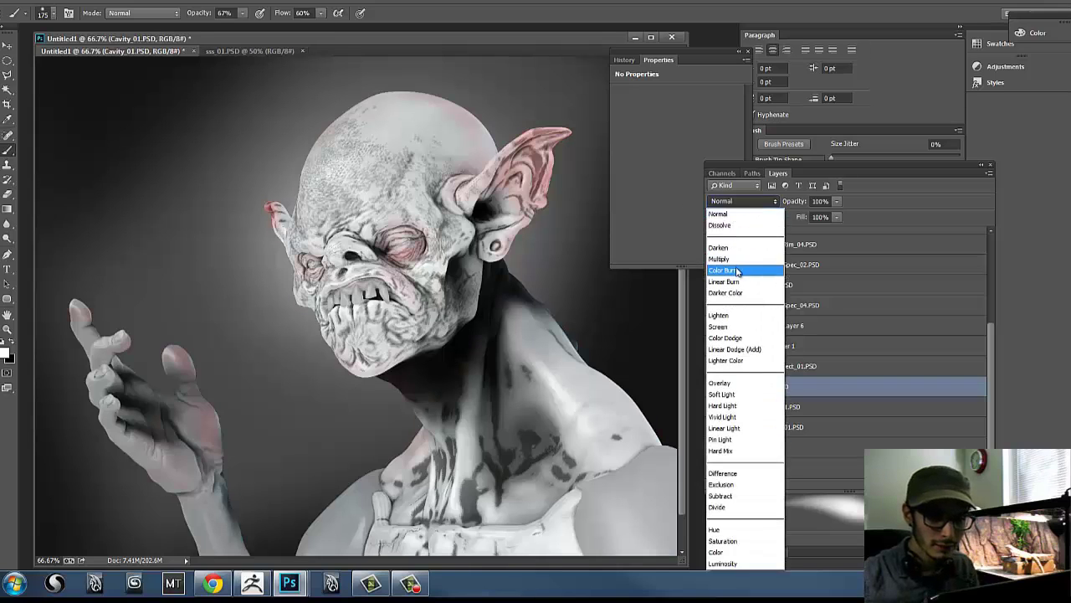
pyautogui.click(720, 259)
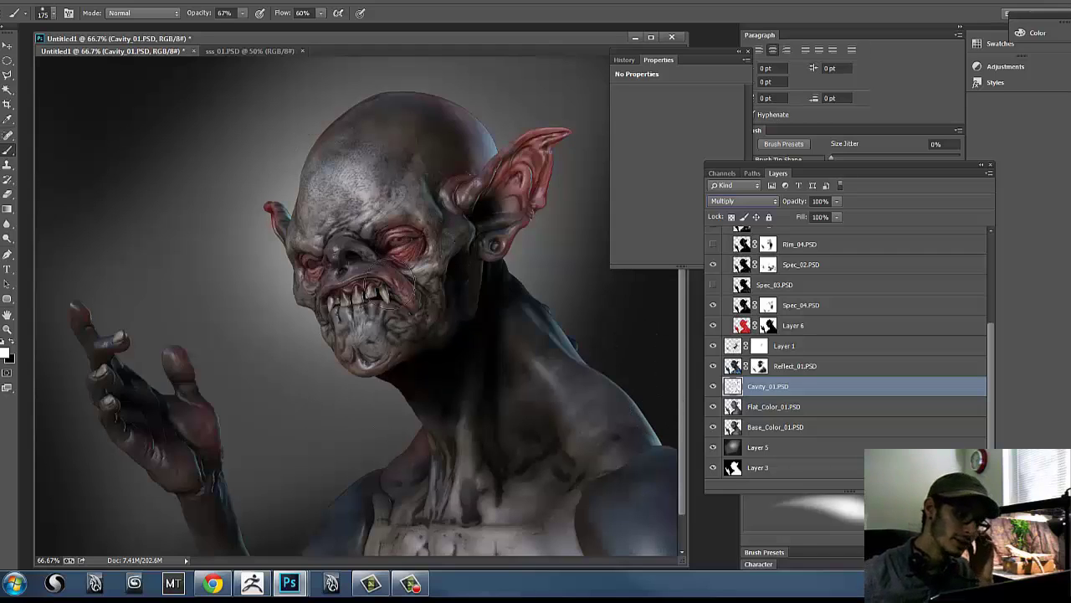
pyautogui.click(713, 385)
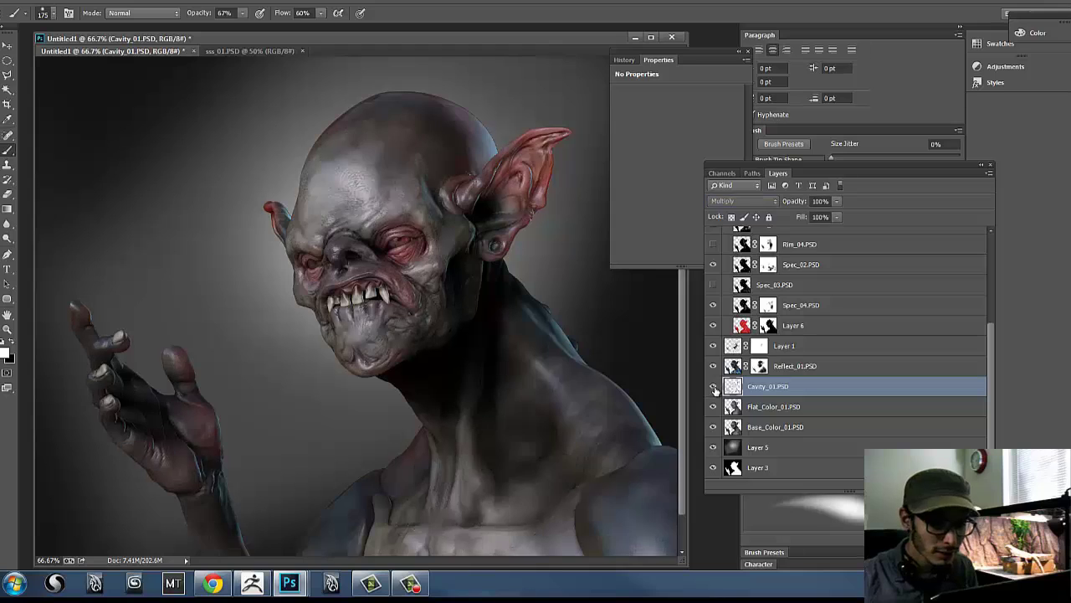
pyautogui.click(713, 386)
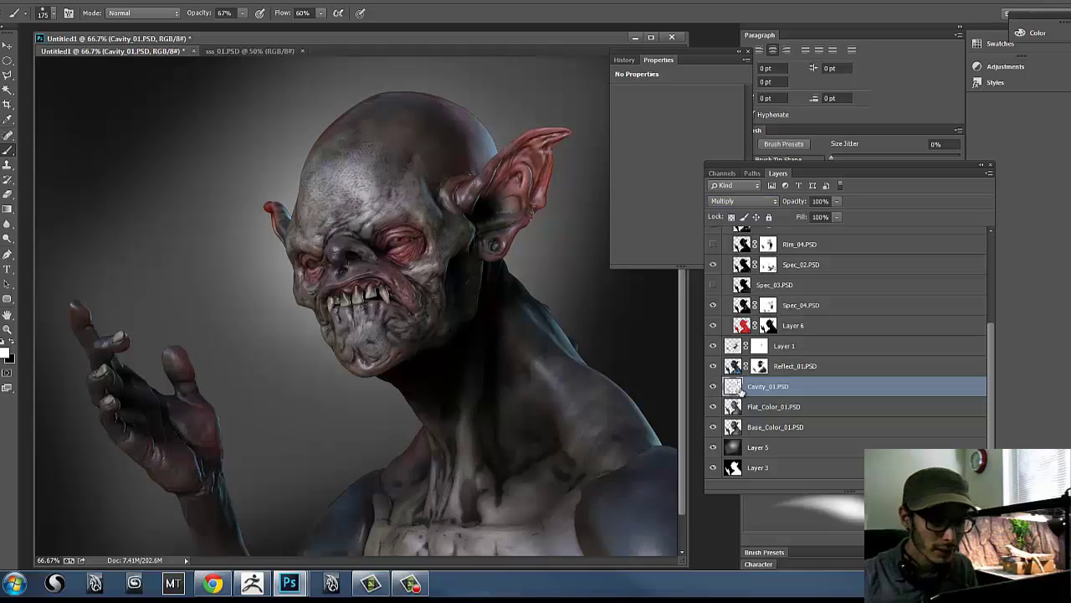
# - Soften the Cavity_01.PSD detail on the forehead, chin, cheek and neck with the Blur tool, enlarging the brush up to 150
pyautogui.click(9, 227)
pyautogui.click(35, 223)
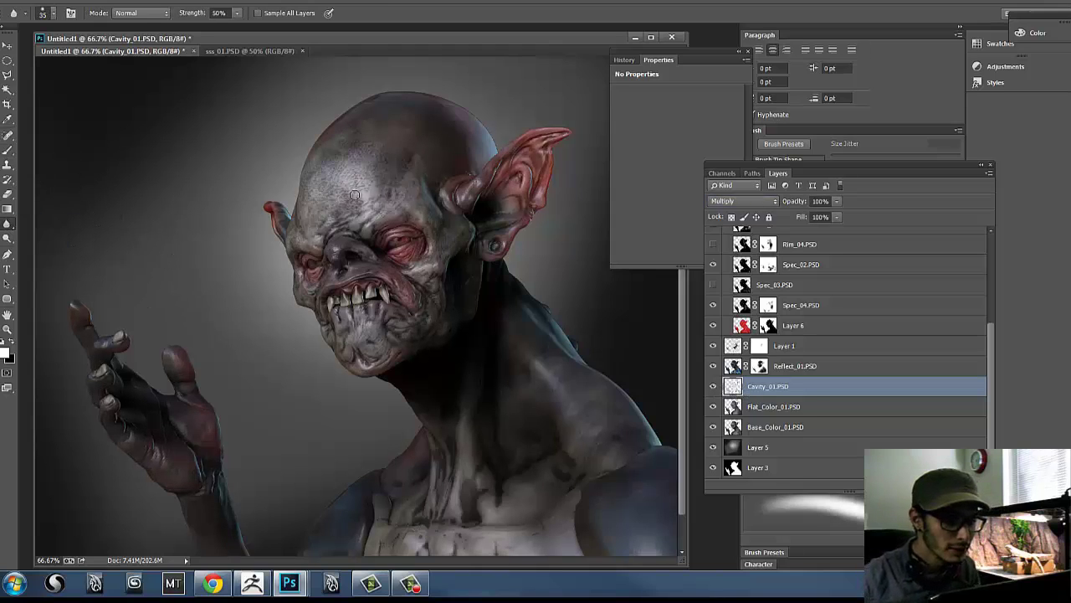
pyautogui.moveTo(355, 195)
pyautogui.mouseDown()
pyautogui.moveTo(344, 182)
pyautogui.moveTo(363, 176)
pyautogui.mouseUp()
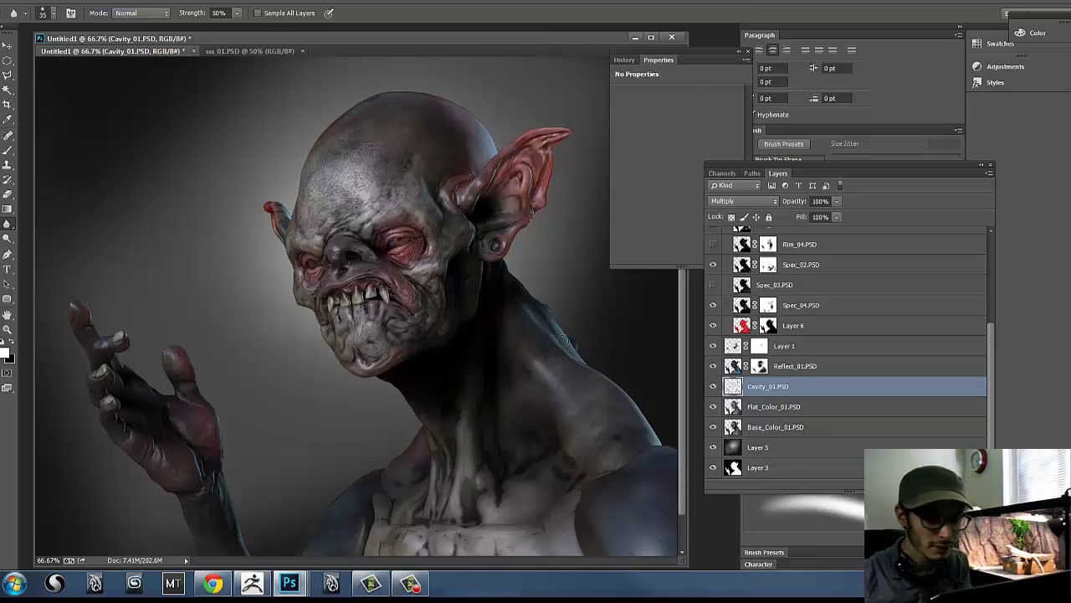
pyautogui.press(']')
pyautogui.press(']')
pyautogui.press(']')
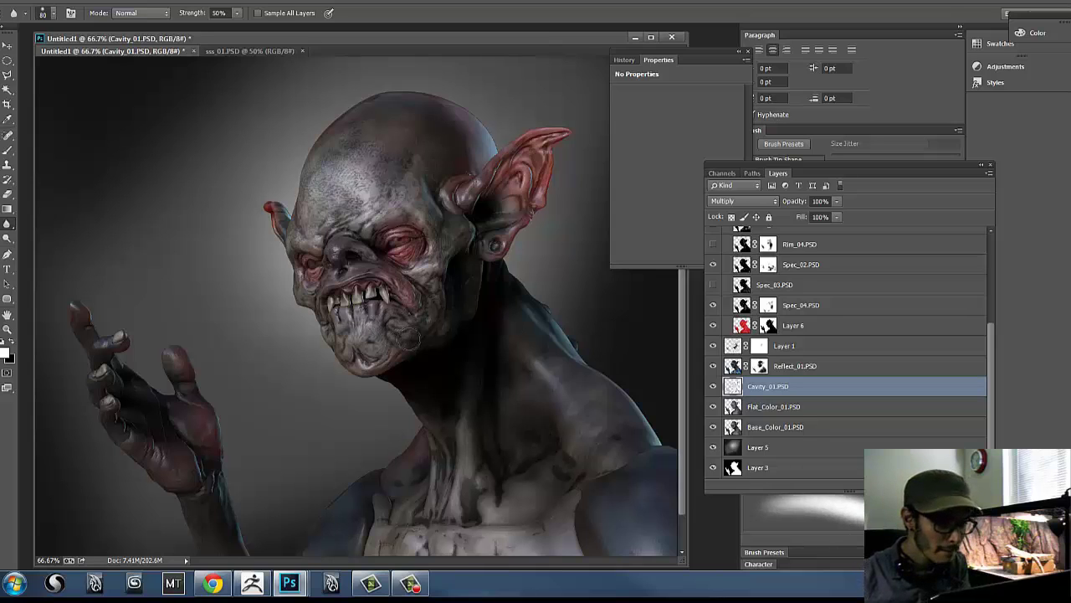
pyautogui.moveTo(370, 313)
pyautogui.mouseDown()
pyautogui.moveTo(405, 328)
pyautogui.moveTo(368, 355)
pyautogui.mouseUp()
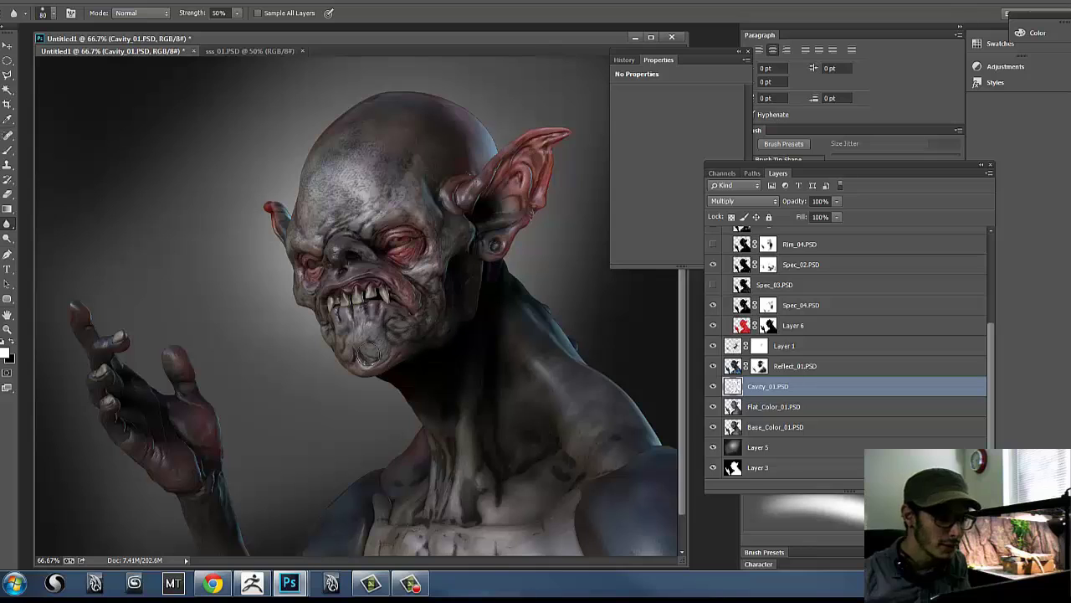
pyautogui.press(']')
pyautogui.press(']')
pyautogui.press(']')
pyautogui.press(']')
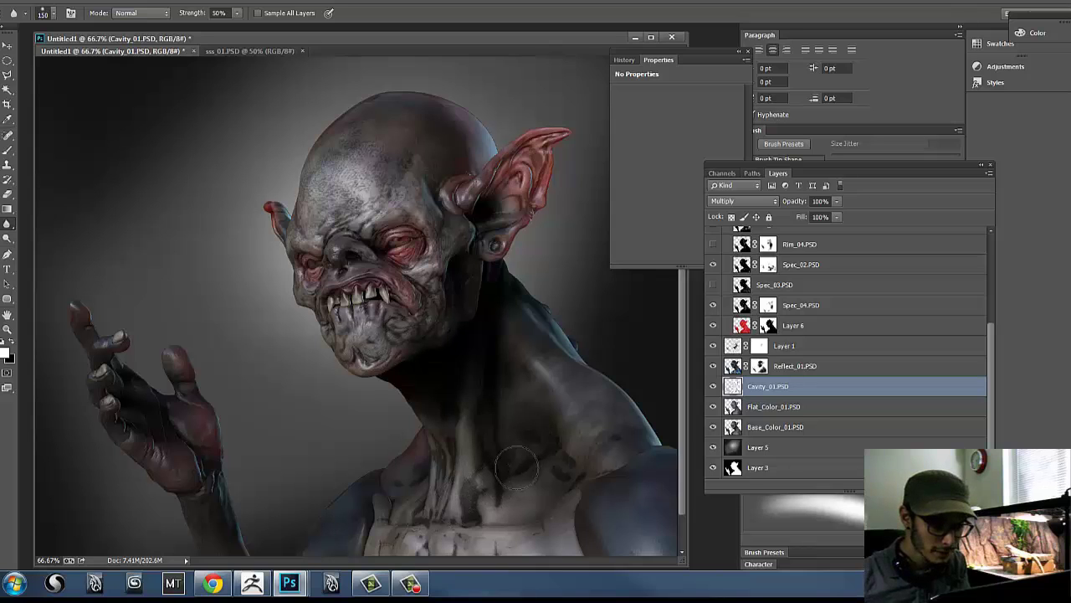
pyautogui.moveTo(425, 323); pyautogui.dragTo(432, 284)
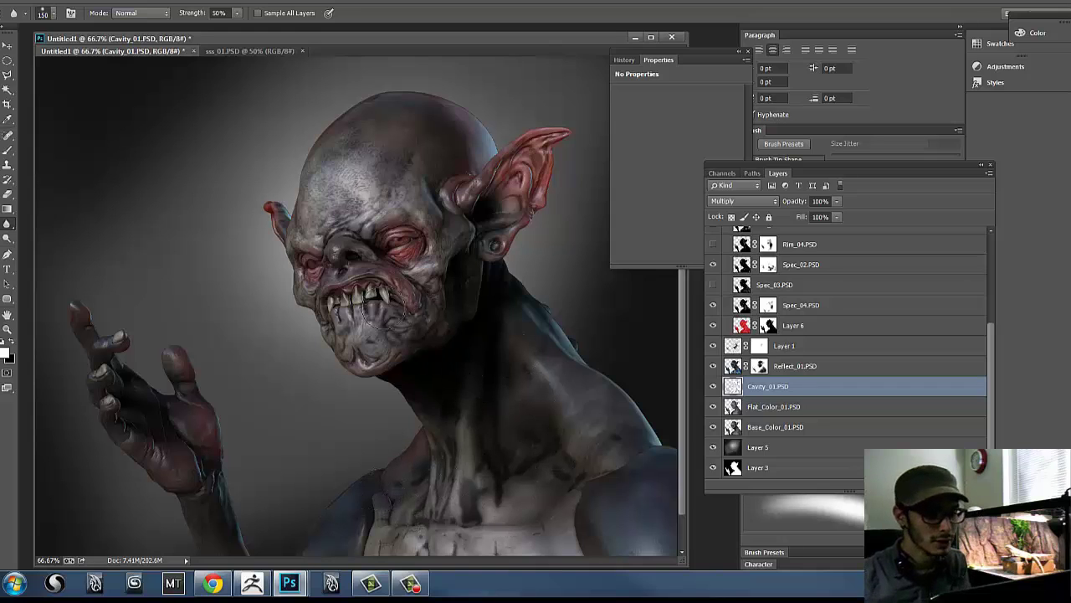
# - Lower the Cavity_01.PSD layer's opacity to 87%, leaving its layer style options as they are
pyautogui.click(837, 202)
pyautogui.moveTo(836, 215); pyautogui.dragTo(829, 216)
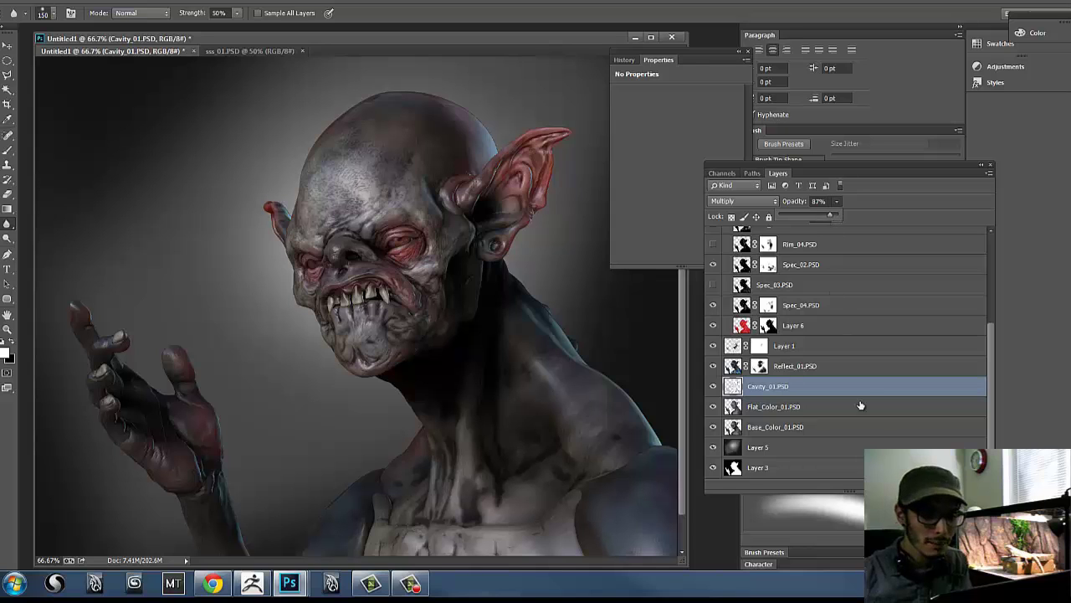
pyautogui.doubleClick(818, 385)
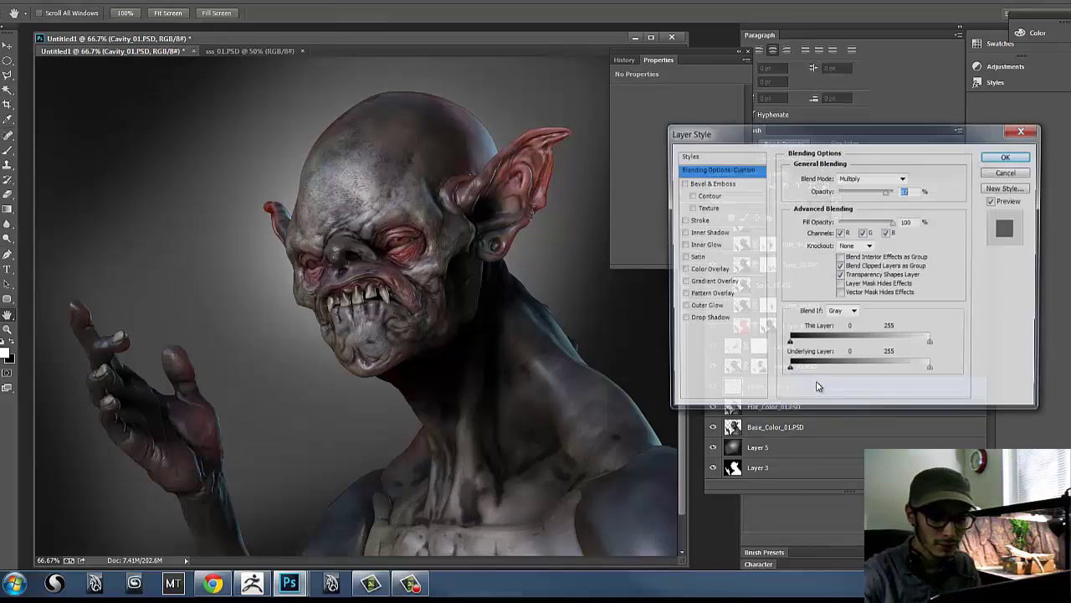
pyautogui.click(1021, 155)
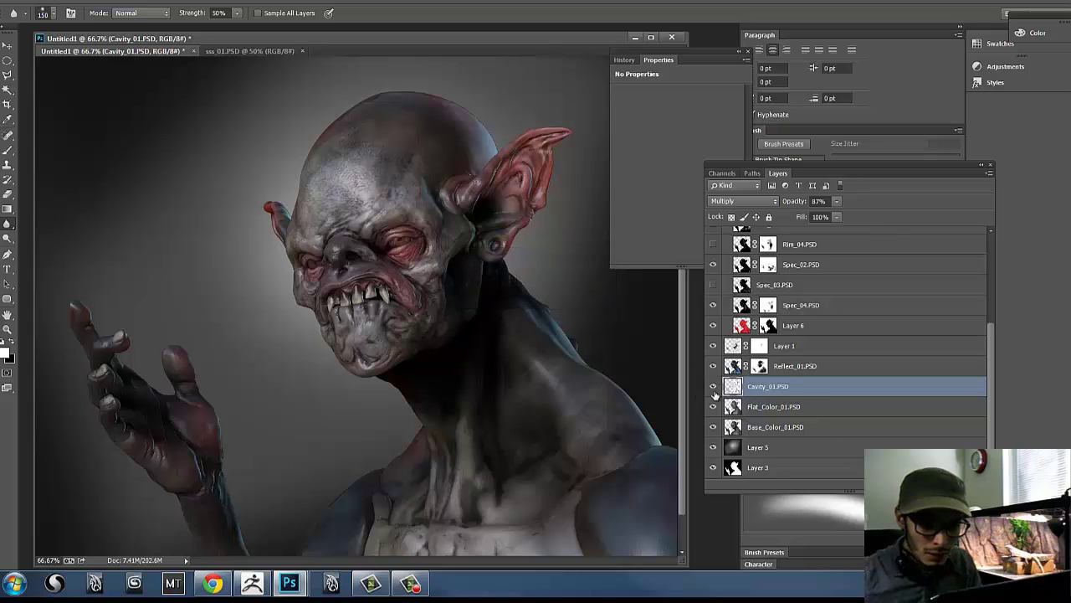
# - Colorize the Cavity_01.PSD layer with Hue/Saturation, using hue 2, saturation 18 and a slightly reduced lightness
pyautogui.hotkey('ctrl', 'u')
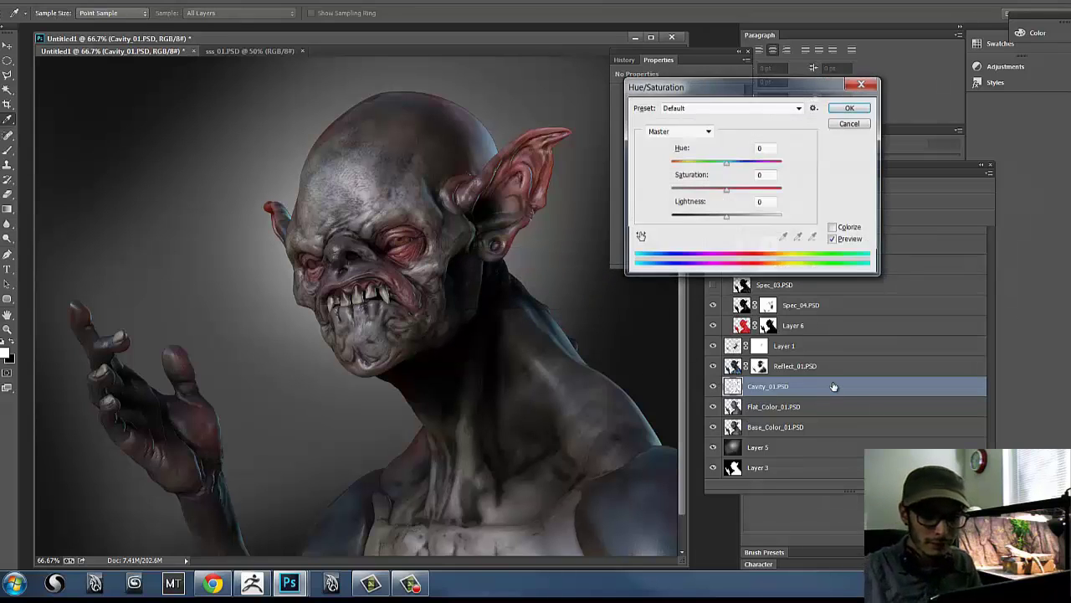
pyautogui.click(833, 226)
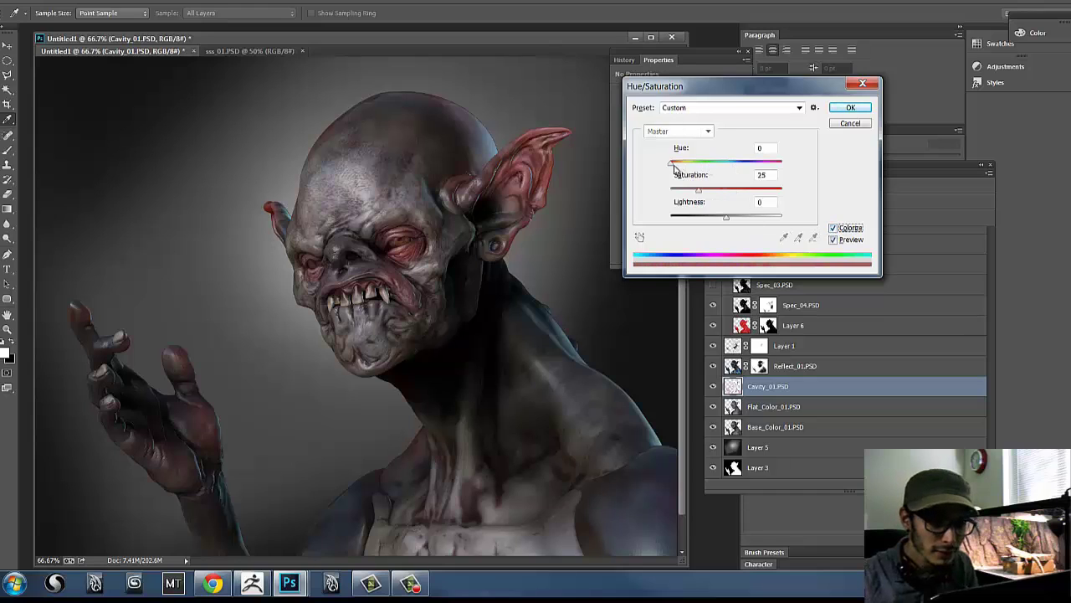
pyautogui.moveTo(675, 167); pyautogui.dragTo(745, 192)
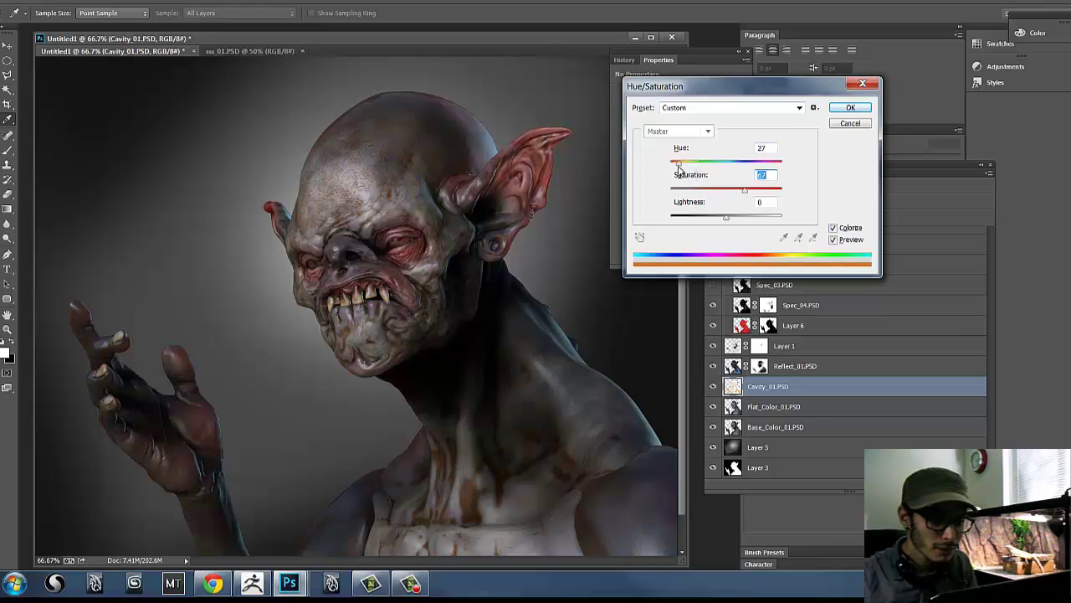
pyautogui.moveTo(679, 166); pyautogui.dragTo(677, 165)
pyautogui.moveTo(745, 192); pyautogui.dragTo(752, 192)
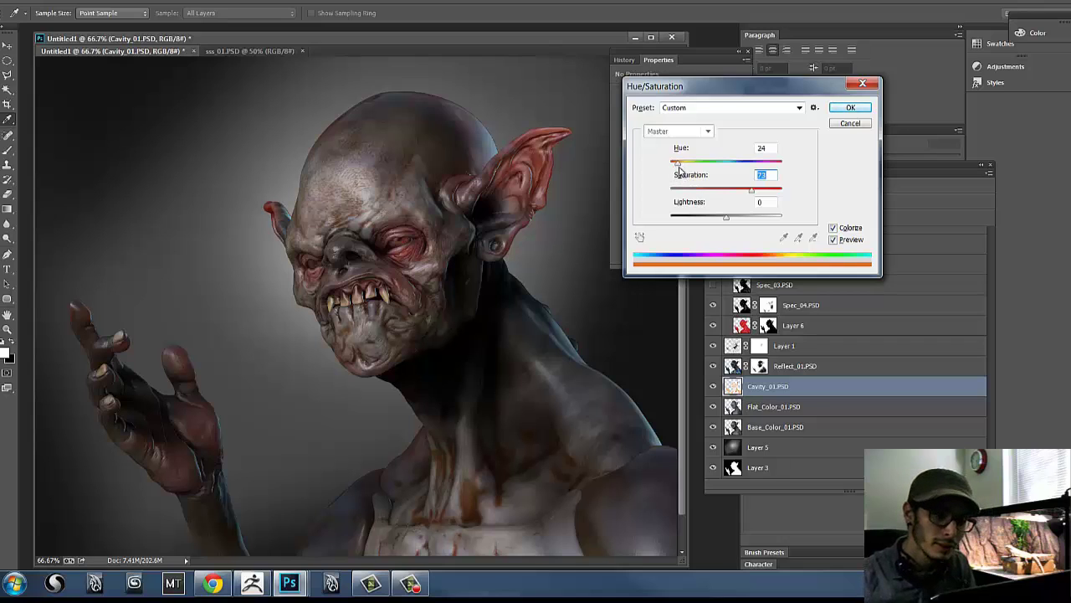
pyautogui.moveTo(679, 168); pyautogui.dragTo(720, 227)
pyautogui.click(723, 218)
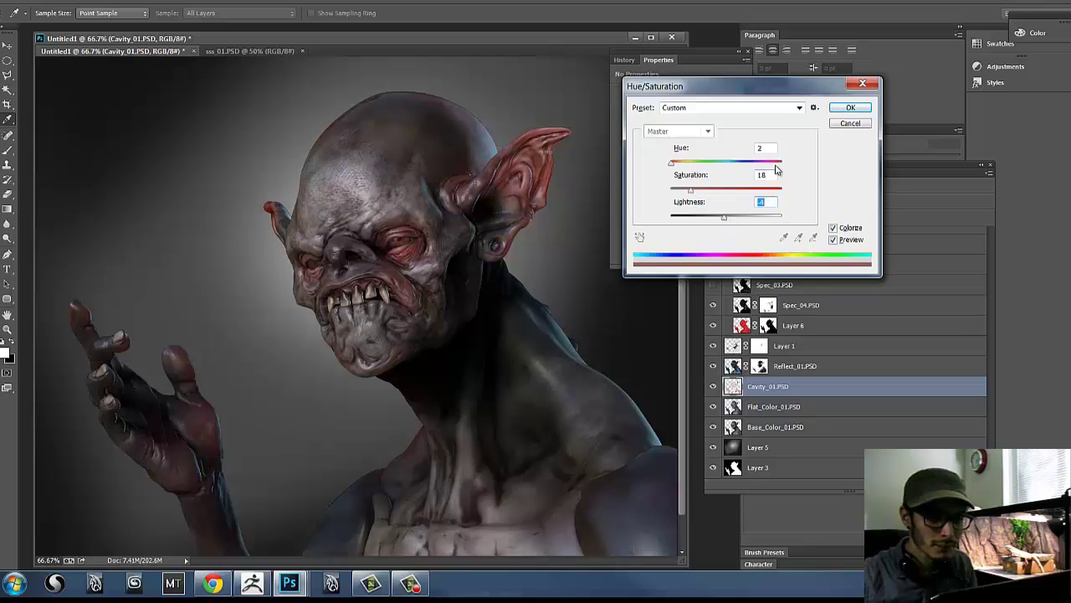
pyautogui.click(839, 112)
pyautogui.press('r')
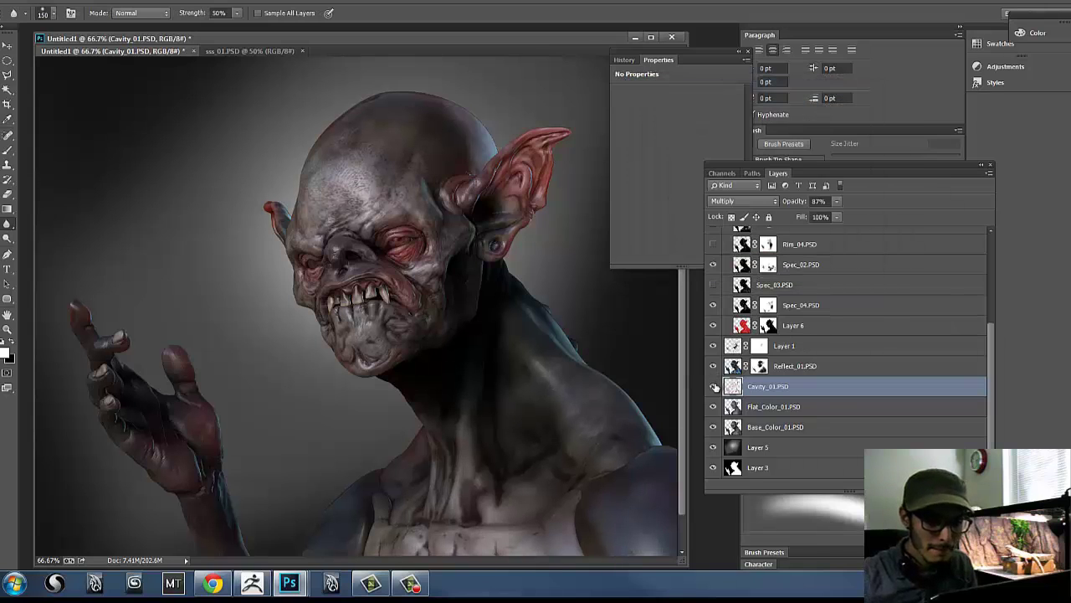
# - Compare the image with Cavity_01.PSD hidden and shown, and hide the Reflect_01.PSD layer
pyautogui.click(713, 386)
pyautogui.click(713, 387)
pyautogui.click(713, 366)
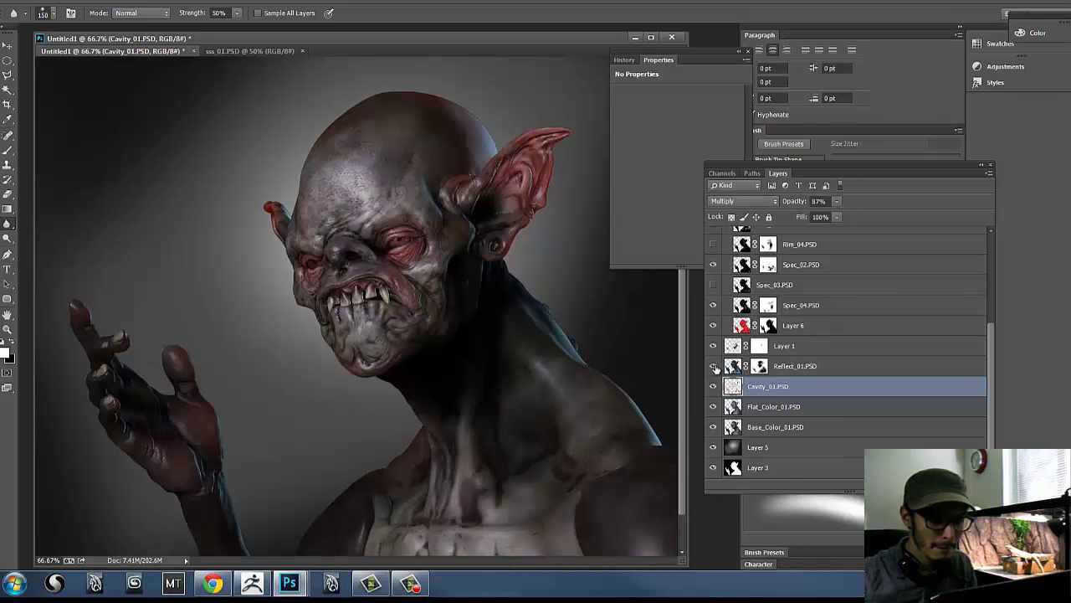
# - Compare the image with Reflect_01.PSD shown and hidden, leave it visible, and activate its layer mask with the Brush tool
pyautogui.click(713, 367)
pyautogui.click(713, 367)
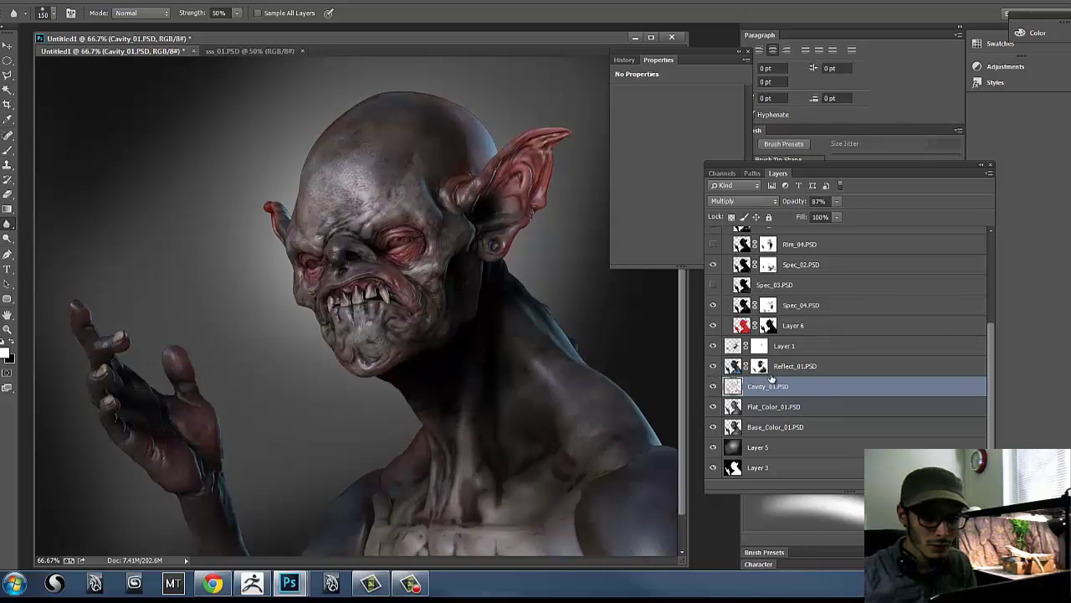
pyautogui.click(759, 366)
pyautogui.press('b')
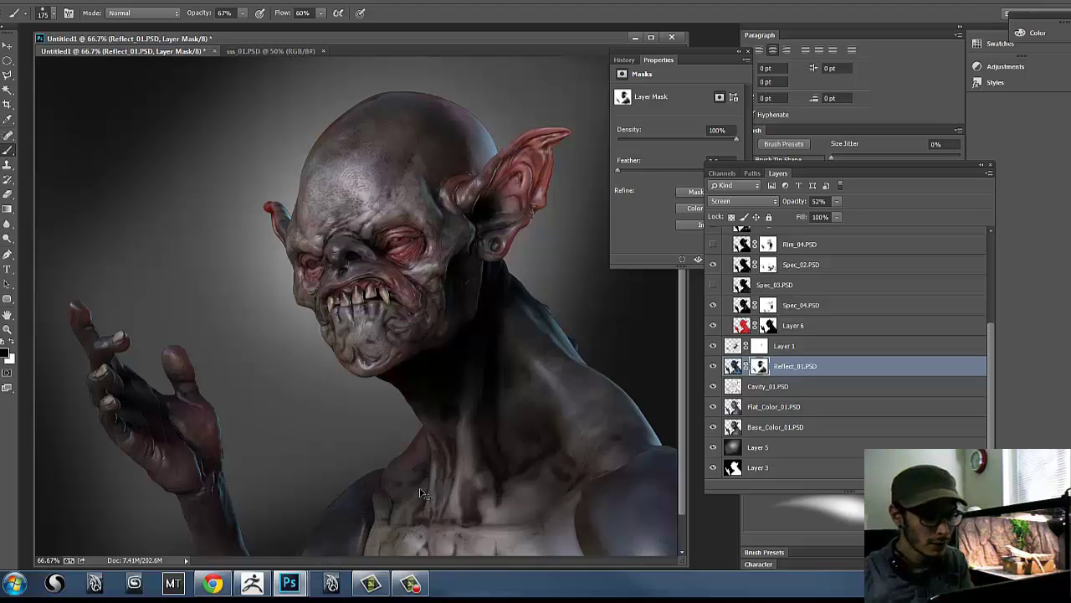
# - Open a second window of the Untitled1 document and arrange it over the first one
pyautogui.hotkey('ctrl', '-')
pyautogui.hotkey('ctrl', '-')
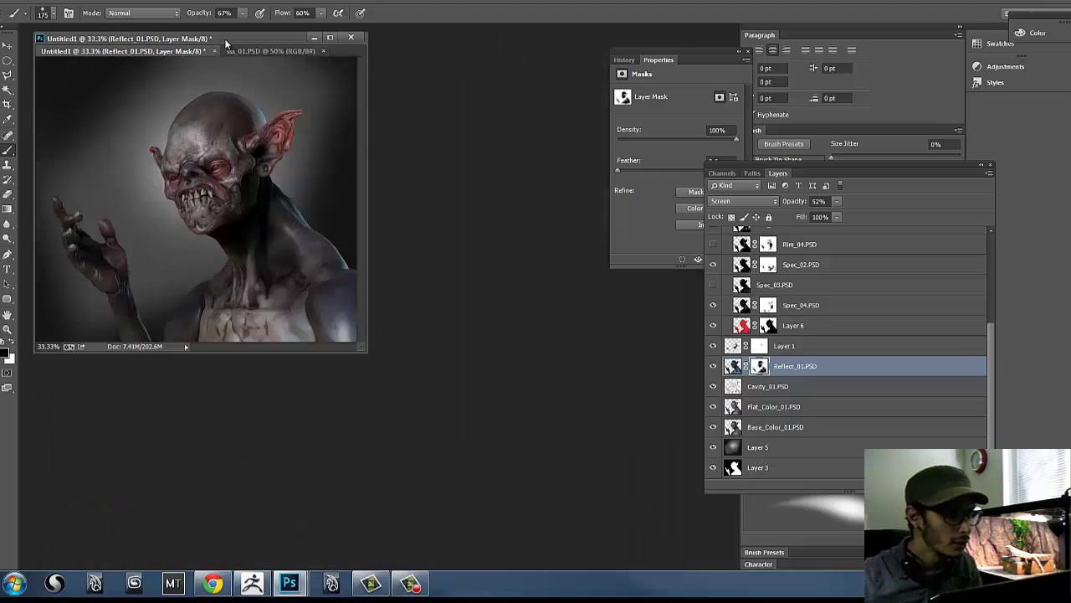
pyautogui.moveTo(225, 42); pyautogui.dragTo(225, 75)
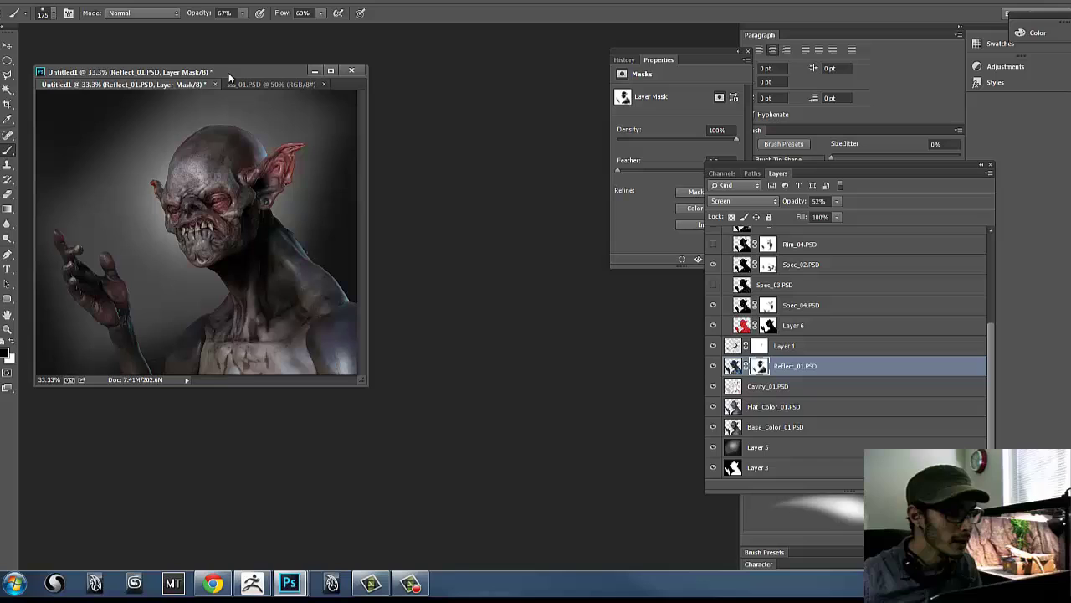
pyautogui.click(247, 1)
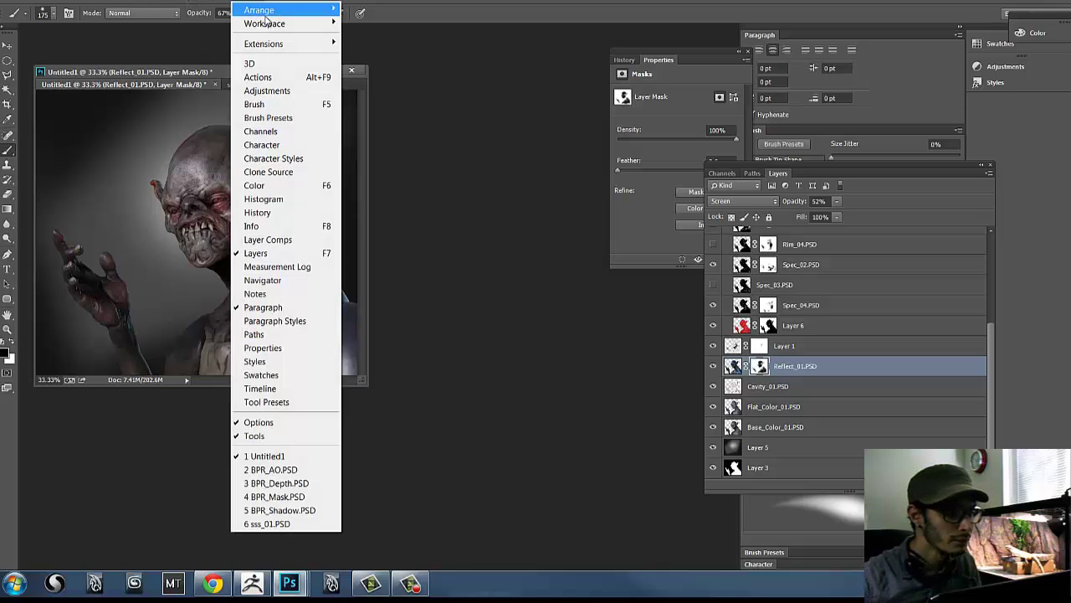
pyautogui.moveTo(270, 25)
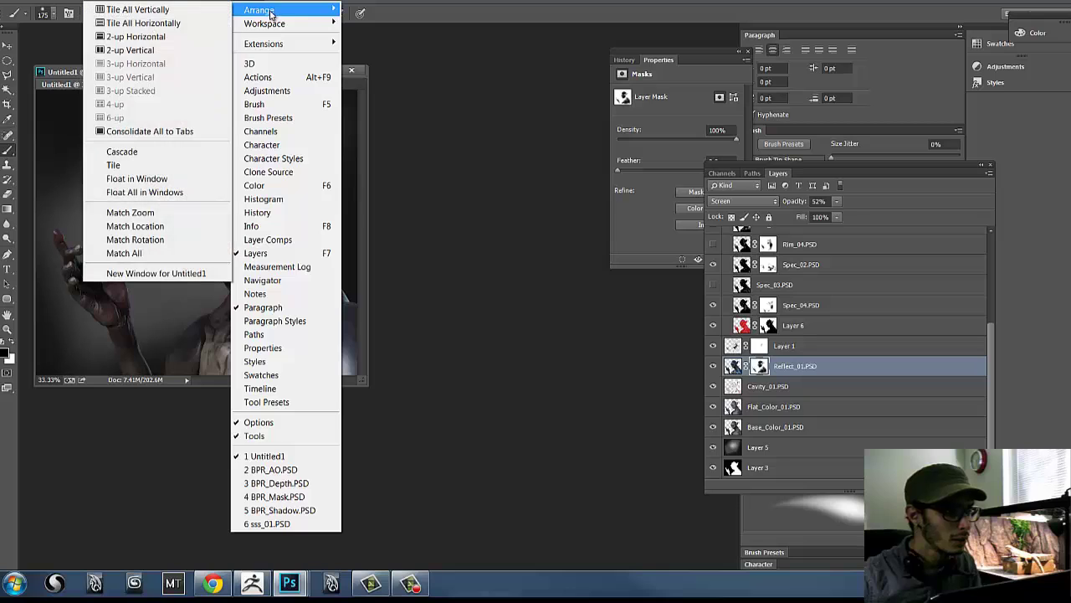
pyautogui.click(135, 276)
pyautogui.moveTo(374, 85); pyautogui.dragTo(240, 100)
pyautogui.moveTo(400, 102); pyautogui.dragTo(368, 103)
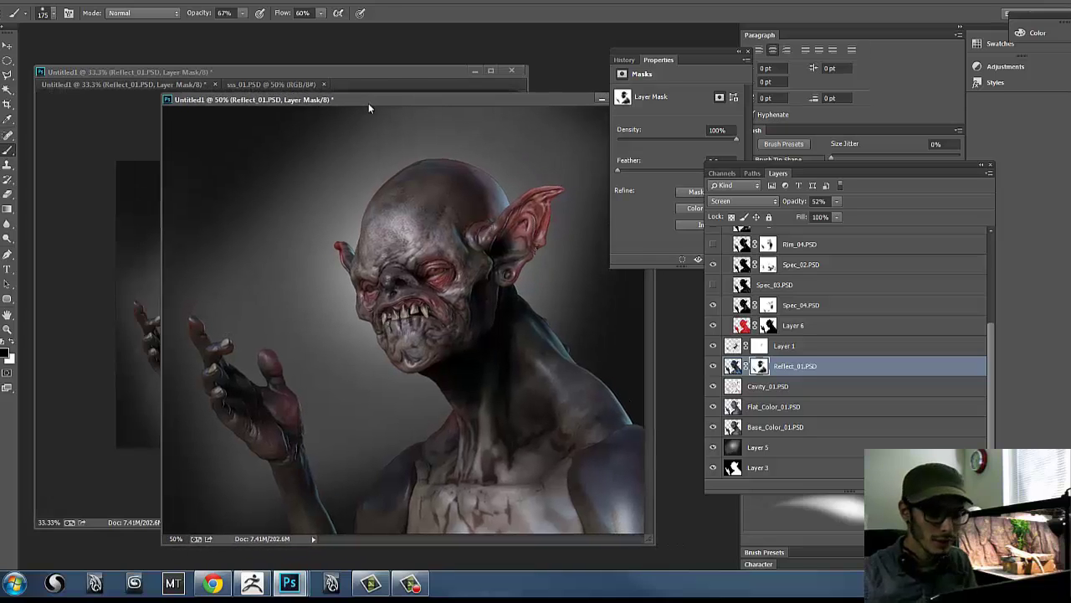
# - Reduce the second window to a small thumbnail preview placed clear of the artwork, and set the main window's zoom to 50%
pyautogui.hotkey('ctrl', '-')
pyautogui.hotkey('ctrl', '-')
pyautogui.hotkey('ctrl', '-')
pyautogui.hotkey('ctrl', '-')
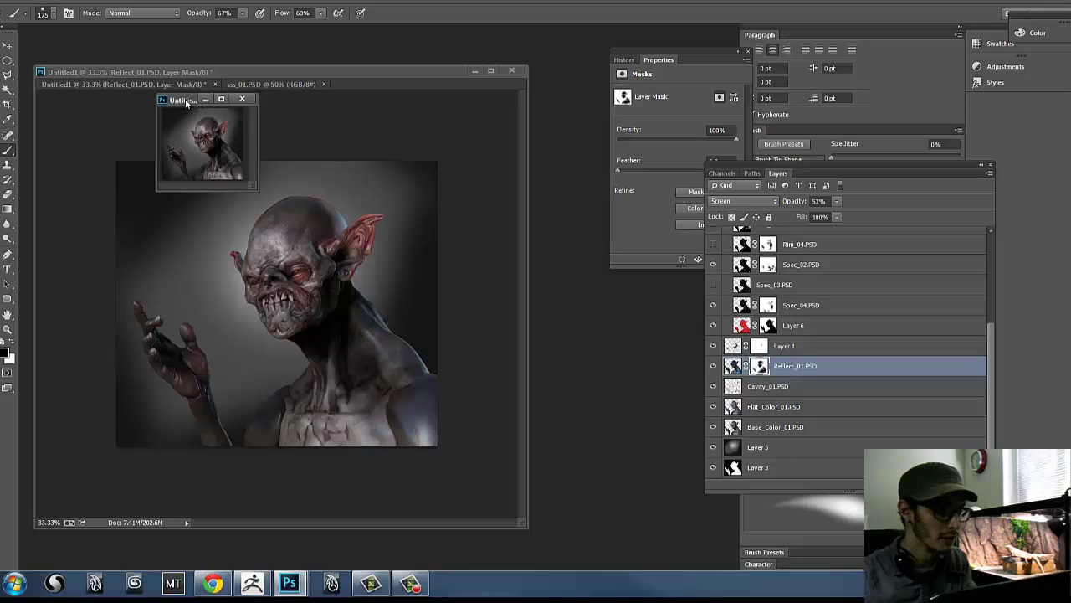
pyautogui.moveTo(205, 99); pyautogui.dragTo(508, 51)
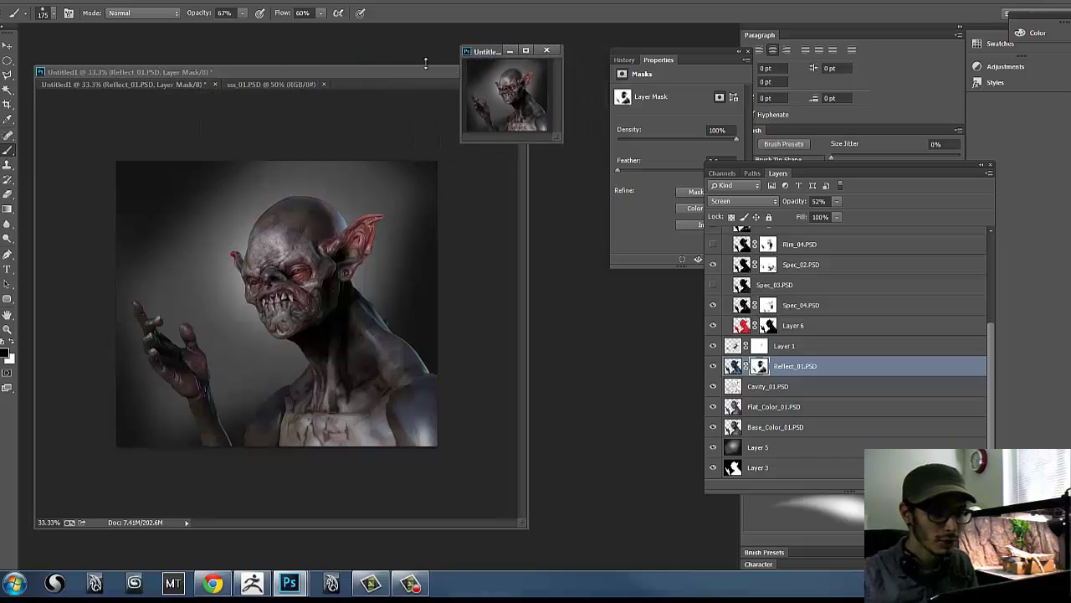
pyautogui.moveTo(373, 75); pyautogui.dragTo(349, 72)
pyautogui.moveTo(480, 52); pyautogui.dragTo(510, 51)
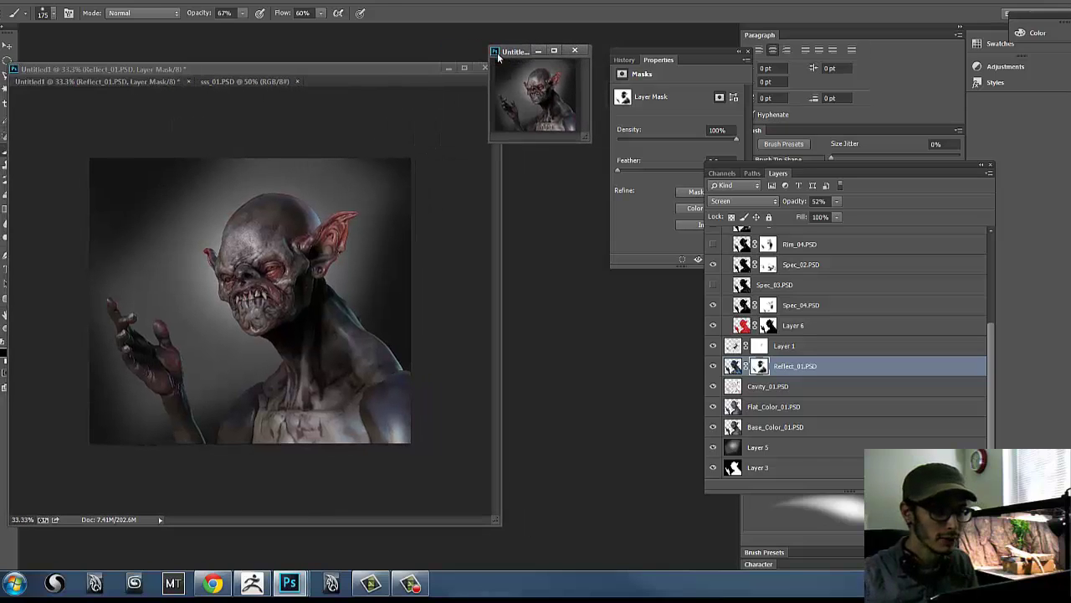
pyautogui.moveTo(388, 71); pyautogui.dragTo(405, 84)
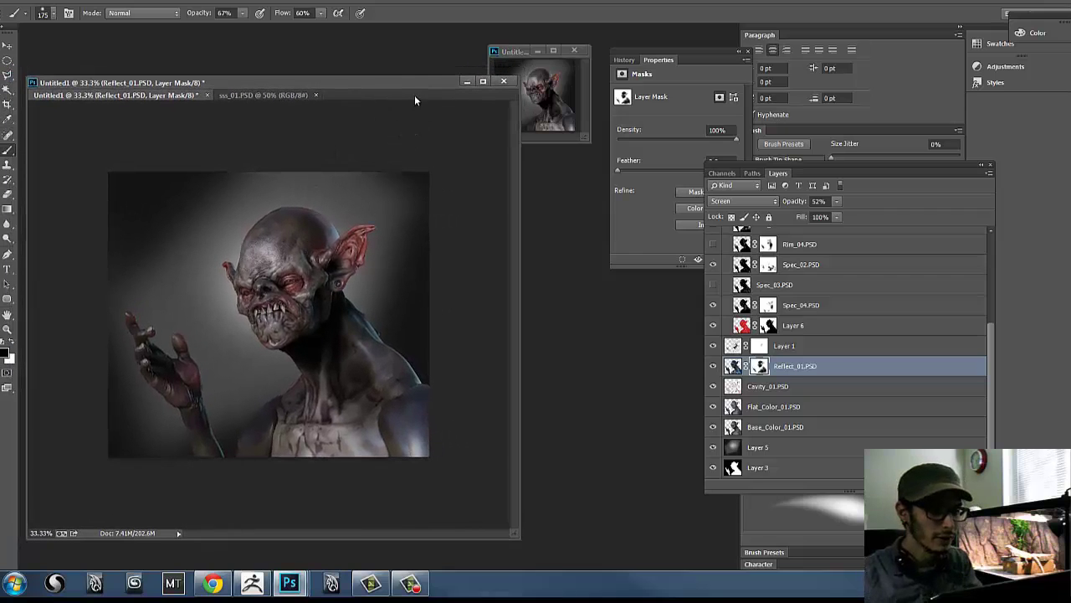
pyautogui.moveTo(413, 84); pyautogui.dragTo(404, 101)
pyautogui.hotkey('ctrl', '+')
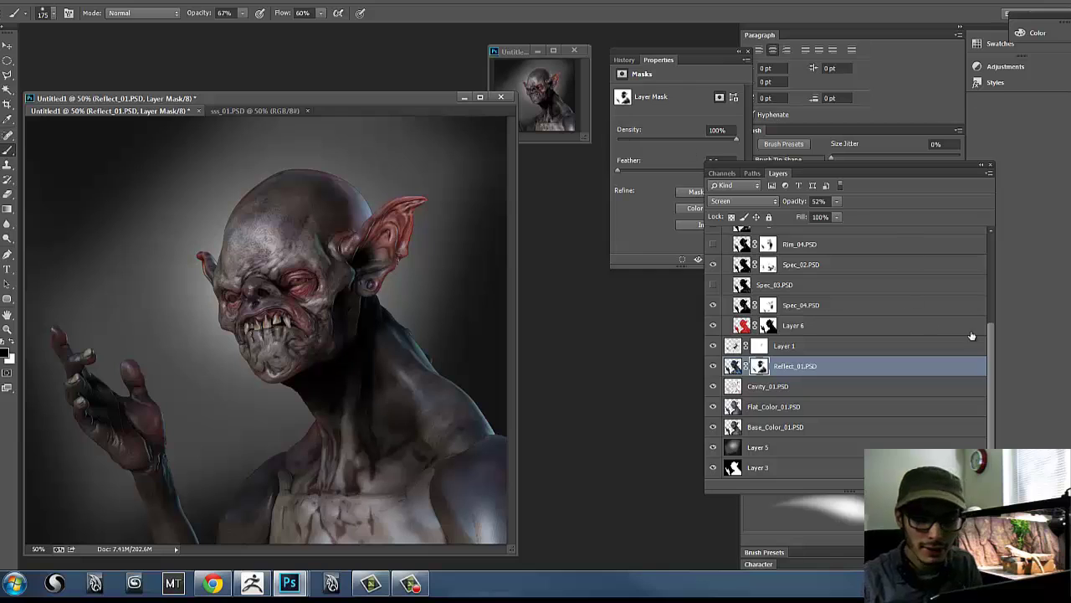
# - Stamp all visible layers into a new merged layer above Layer 4
pyautogui.moveTo(990, 337); pyautogui.dragTo(1013, 250)
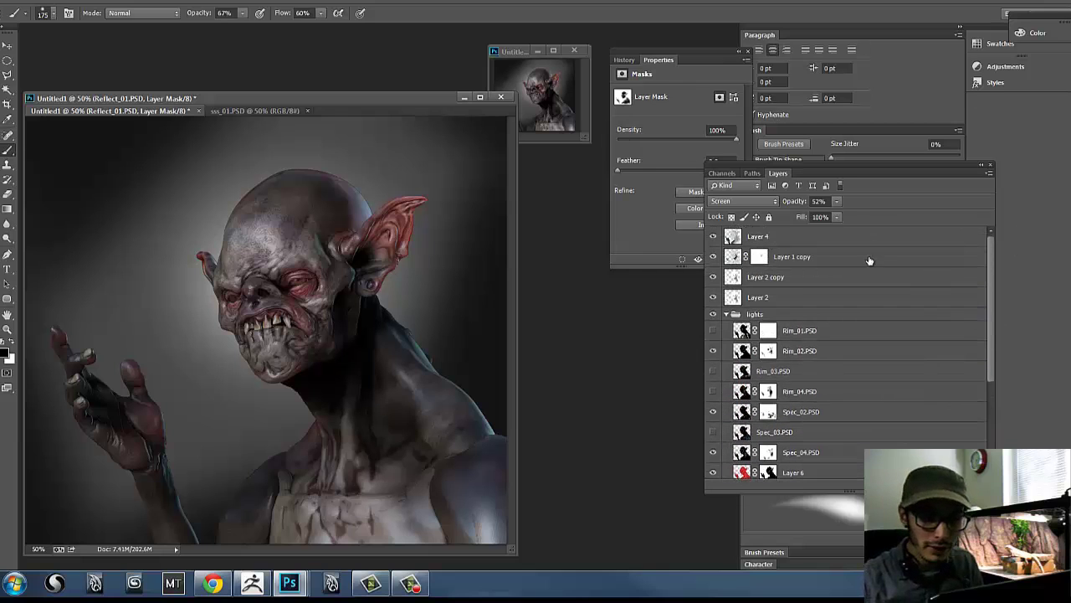
pyautogui.click(857, 239)
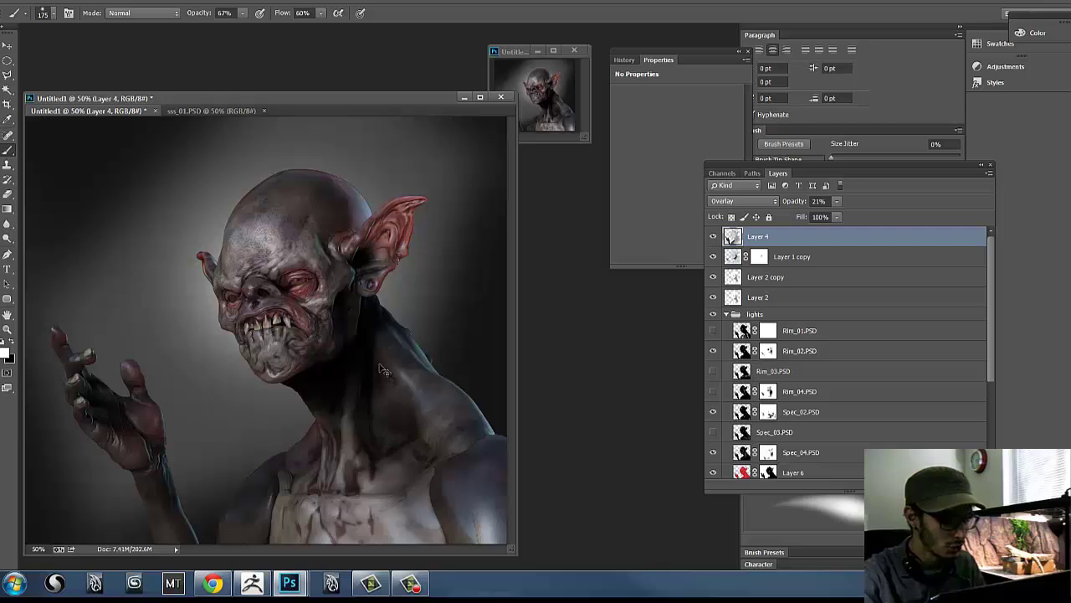
pyautogui.hotkey('ctrl', 'shift', 'alt', 'e')
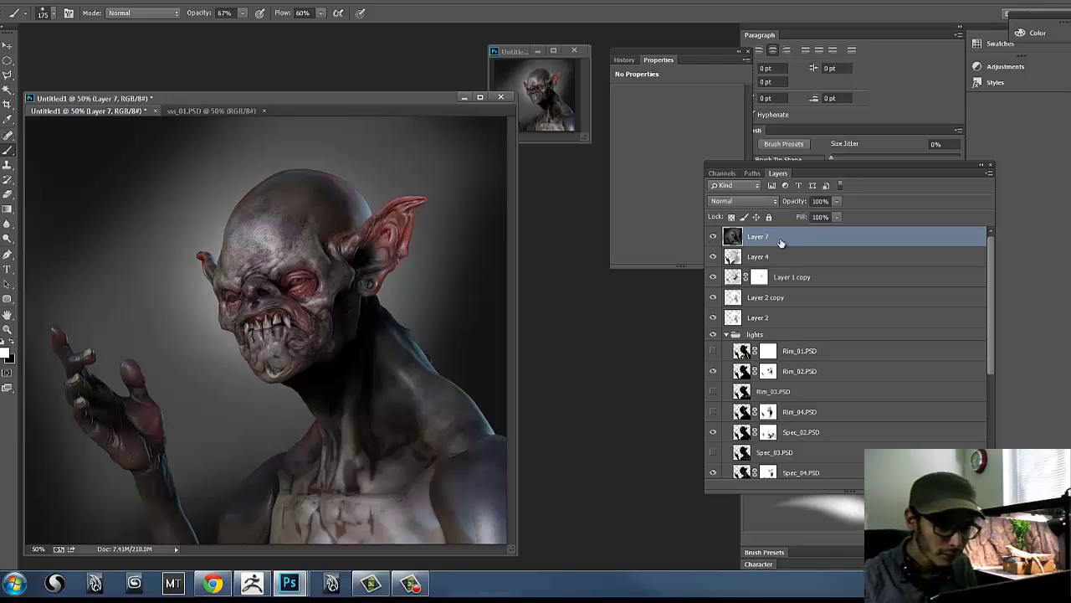
# - Examine the available filters and the Filter Gallery categories, from Artistic to Texture, for the merged Layer 7 without applying any
pyautogui.click(178, 3)
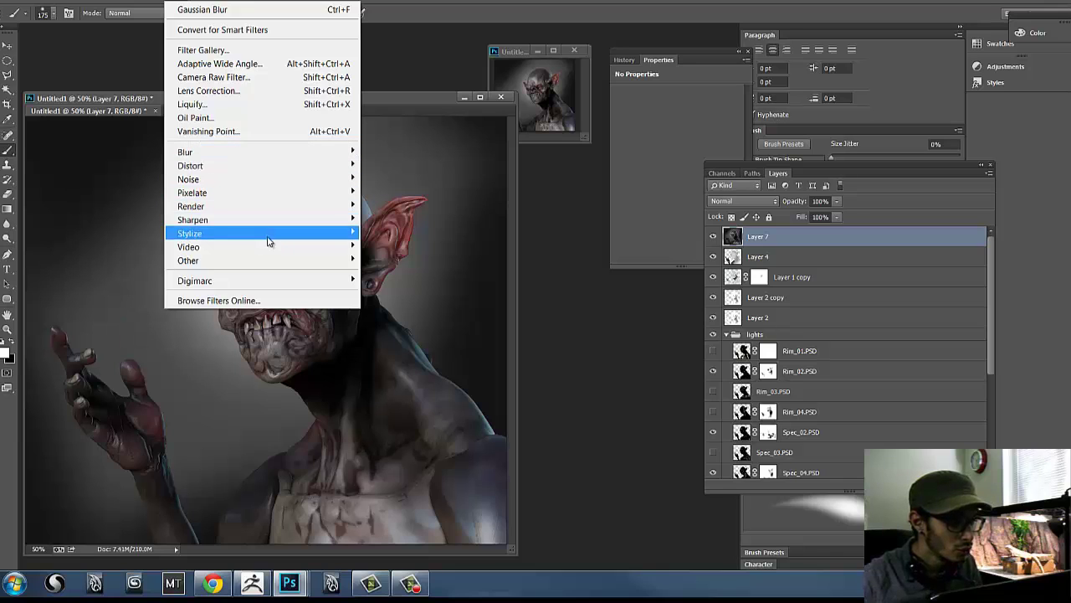
pyautogui.moveTo(255, 251)
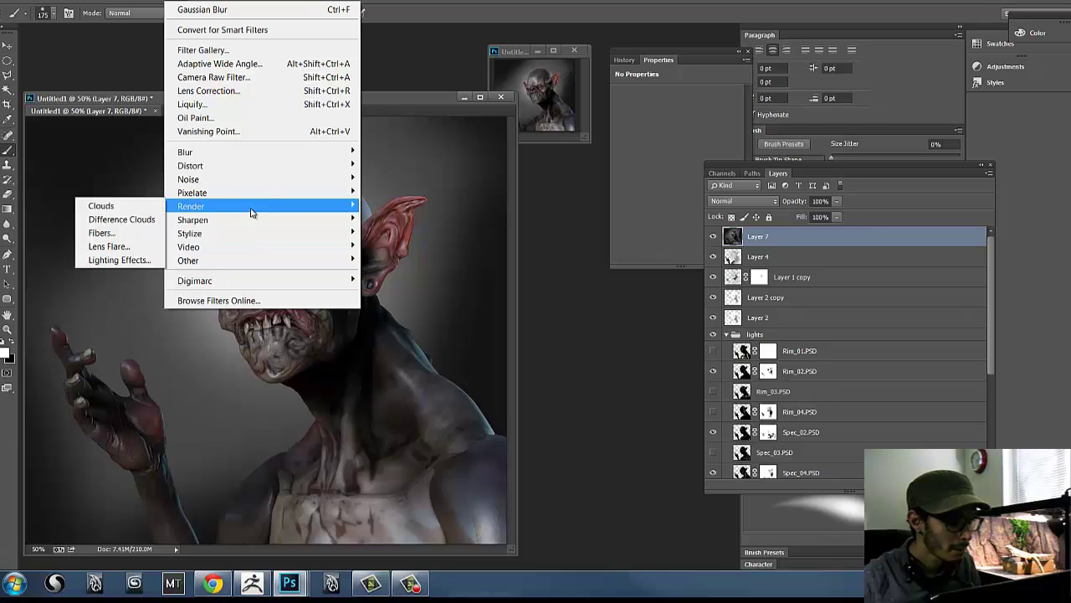
pyautogui.moveTo(253, 195)
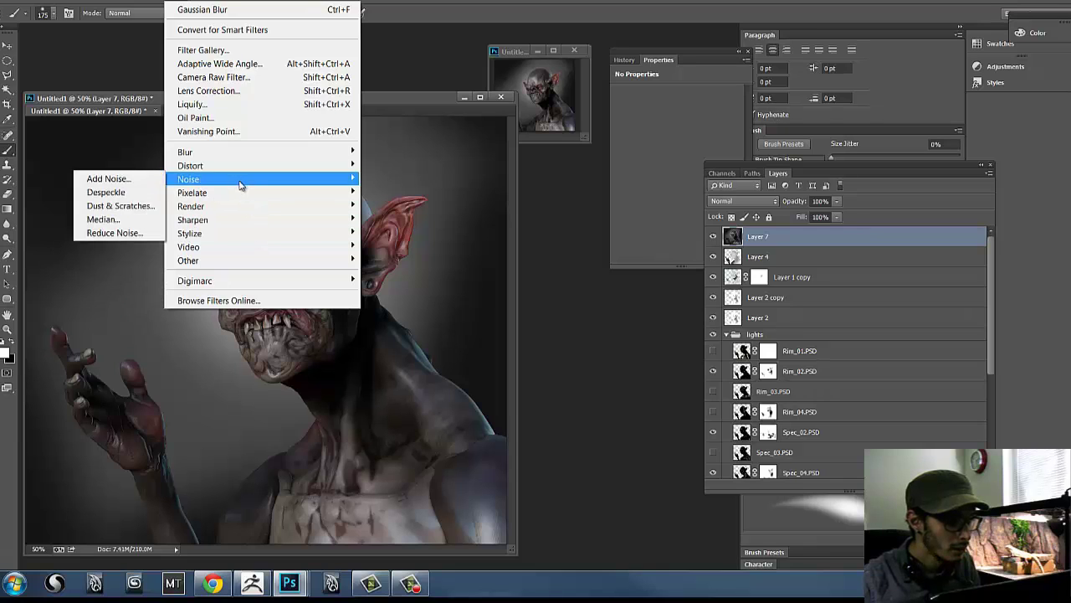
pyautogui.moveTo(243, 156)
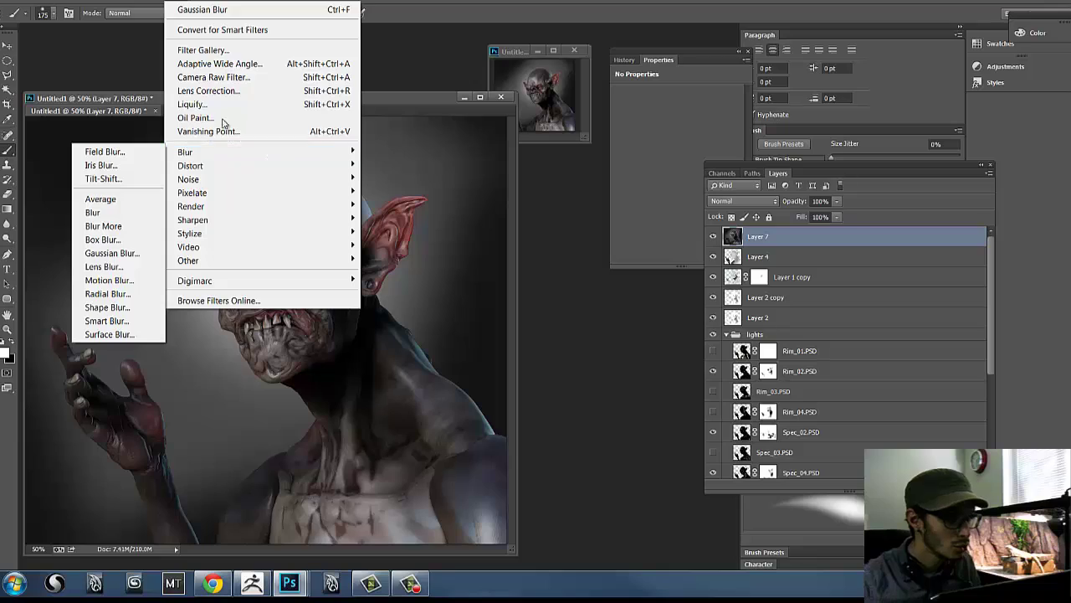
pyautogui.click(223, 52)
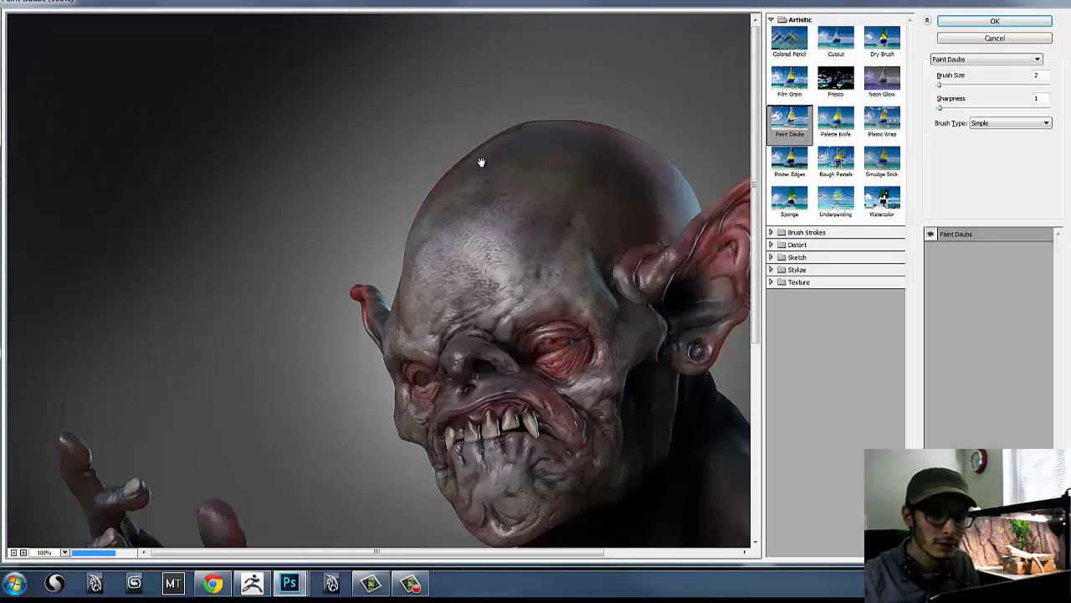
pyautogui.click(790, 235)
pyautogui.click(791, 236)
pyautogui.click(806, 247)
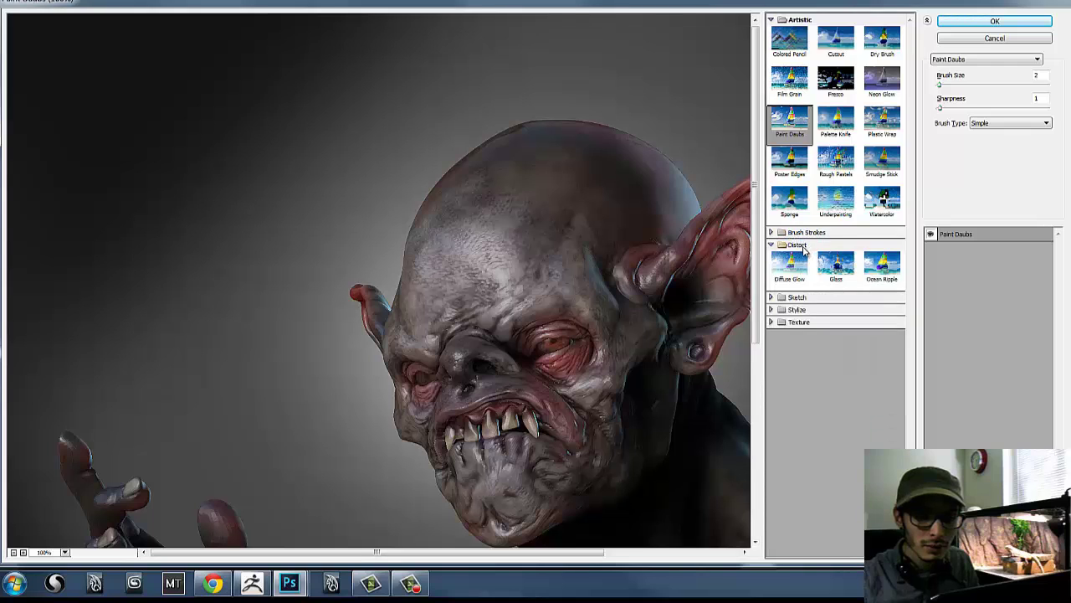
pyautogui.click(802, 248)
pyautogui.click(801, 258)
pyautogui.click(798, 258)
pyautogui.click(798, 270)
pyautogui.click(797, 269)
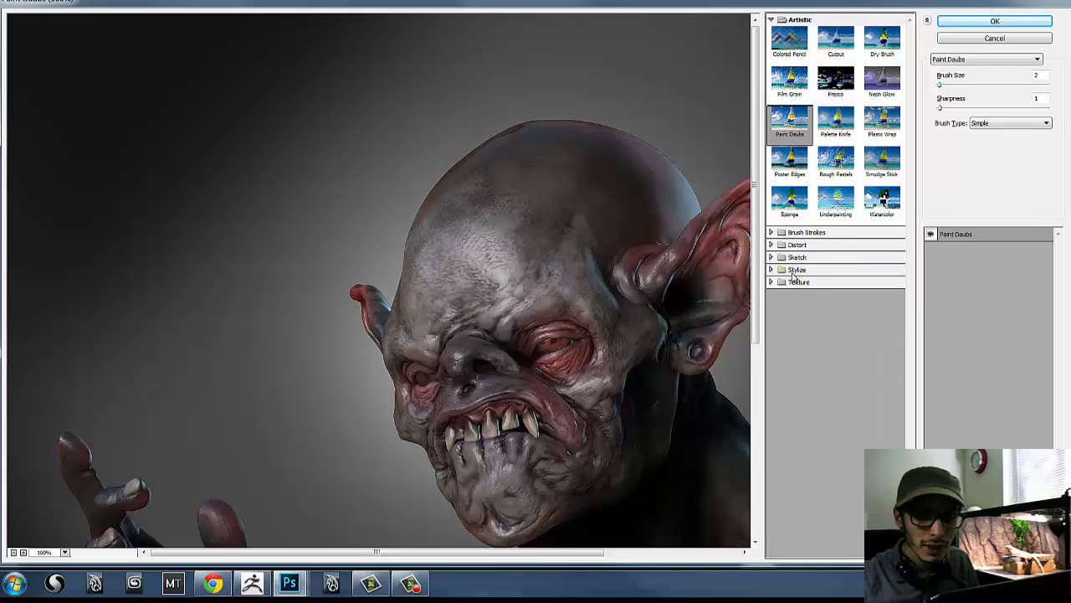
pyautogui.click(799, 282)
pyautogui.click(798, 285)
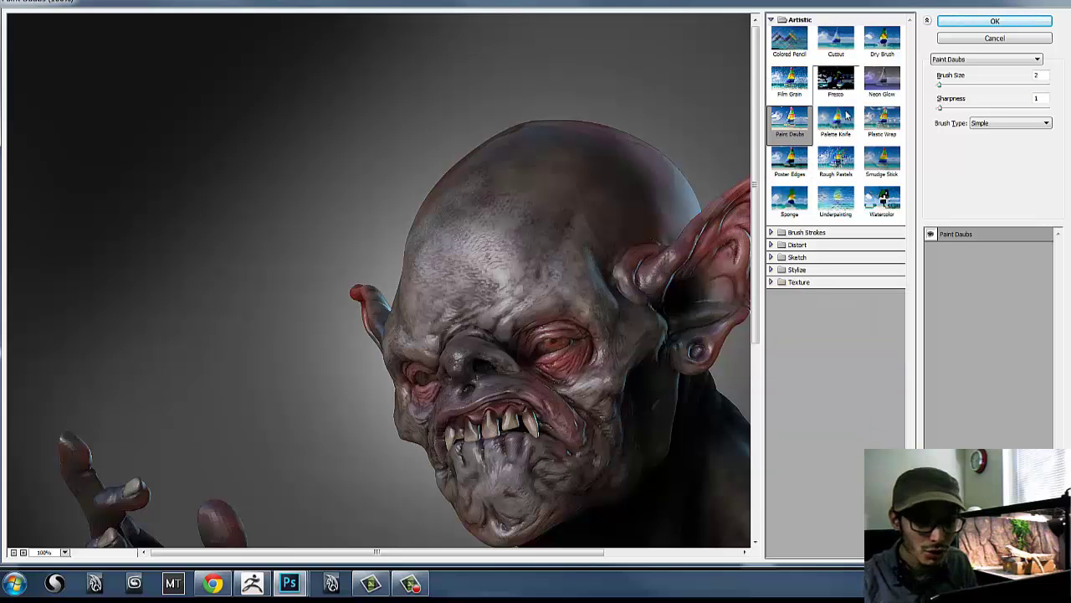
pyautogui.click(995, 40)
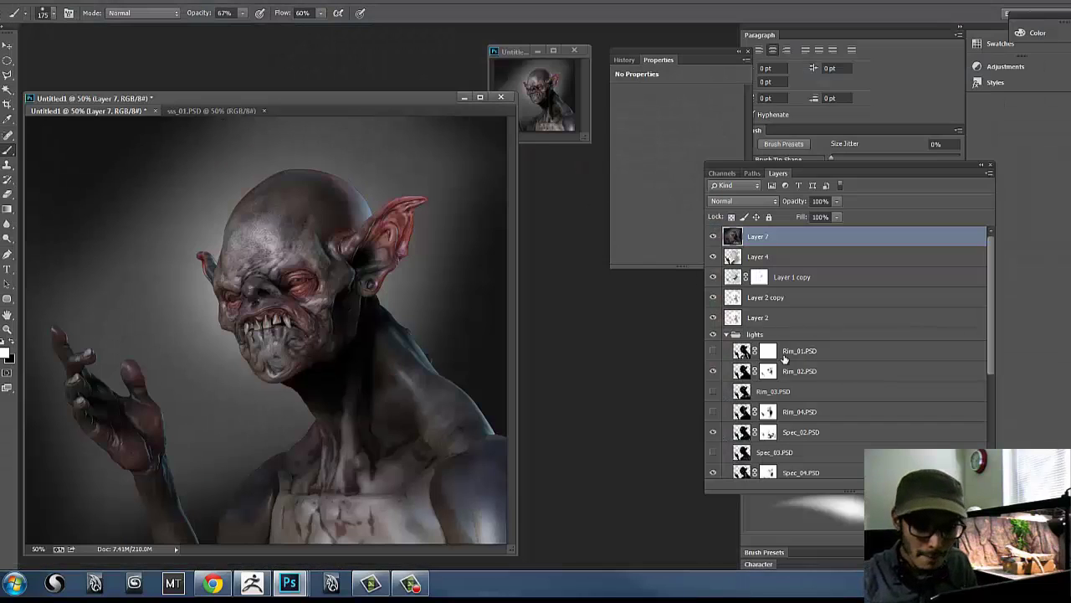
pyautogui.click(927, 485)
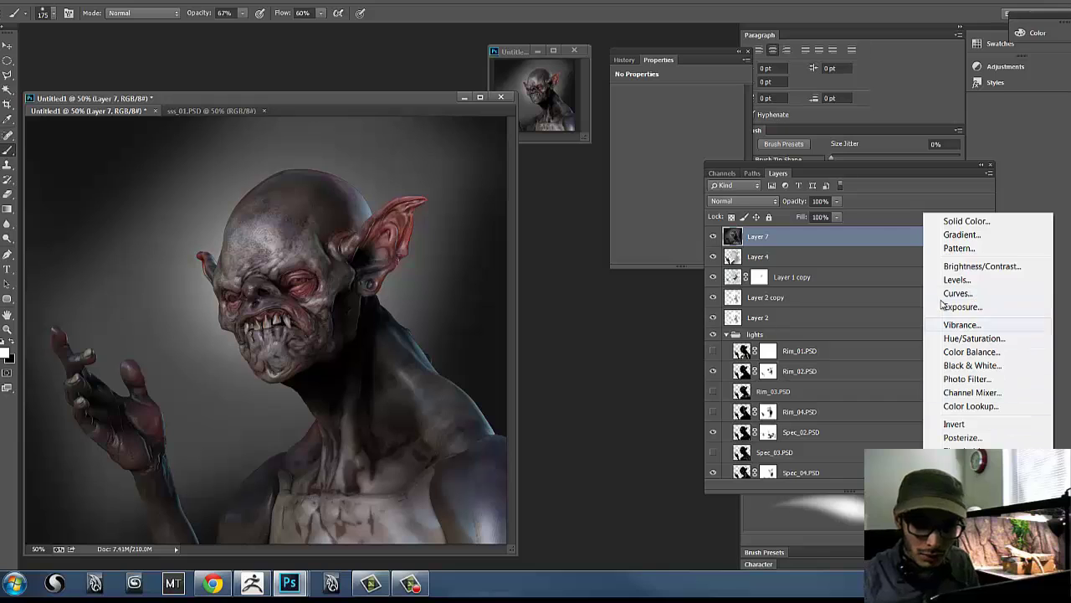
pyautogui.click(658, 204)
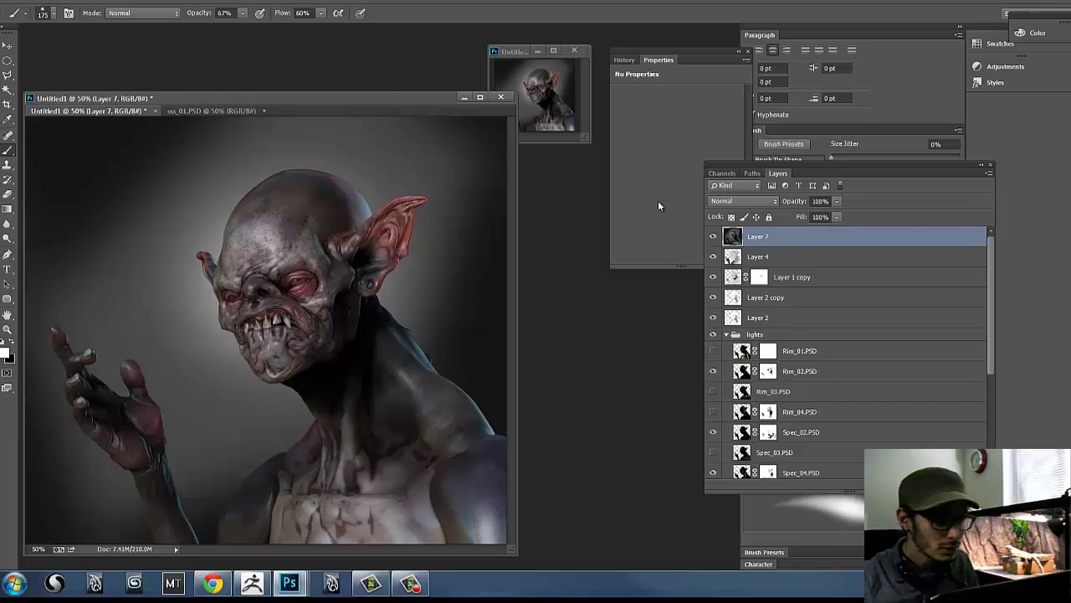
pyautogui.click(178, 4)
pyautogui.moveTo(264, 160)
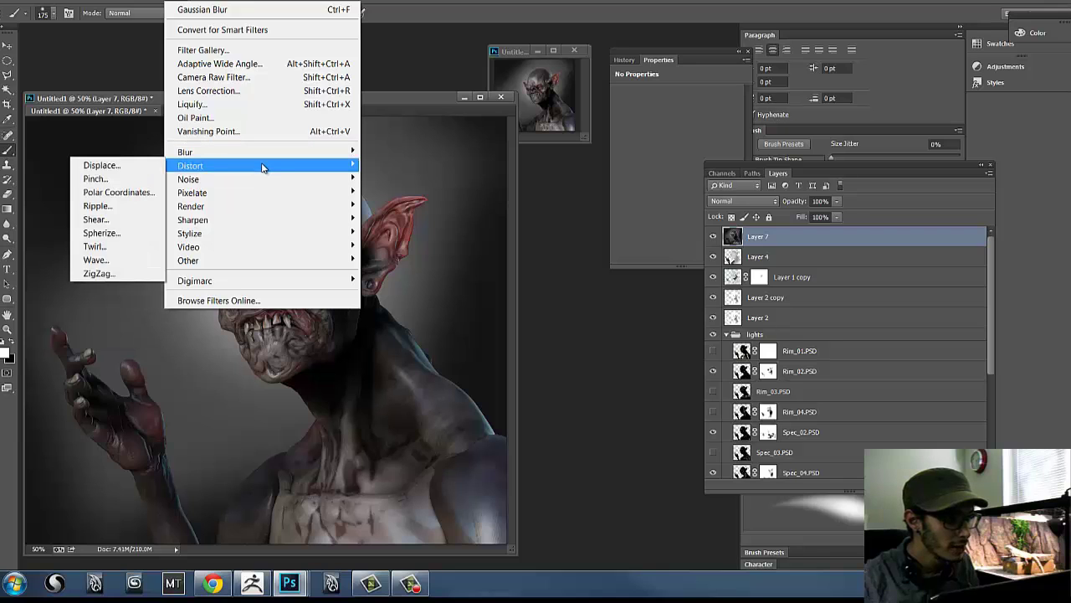
pyautogui.moveTo(263, 180)
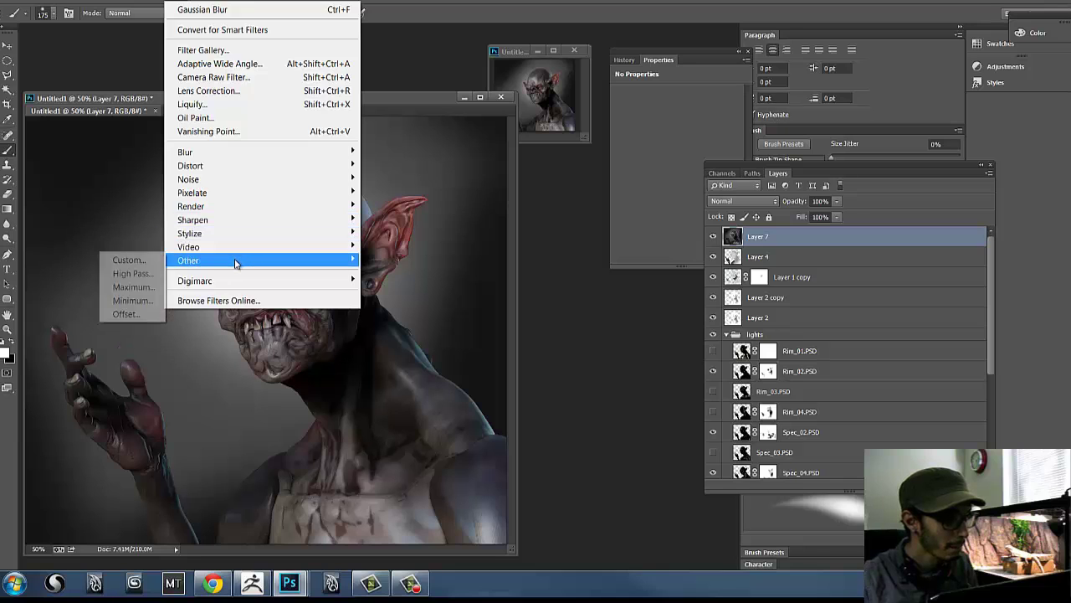
pyautogui.moveTo(235, 285)
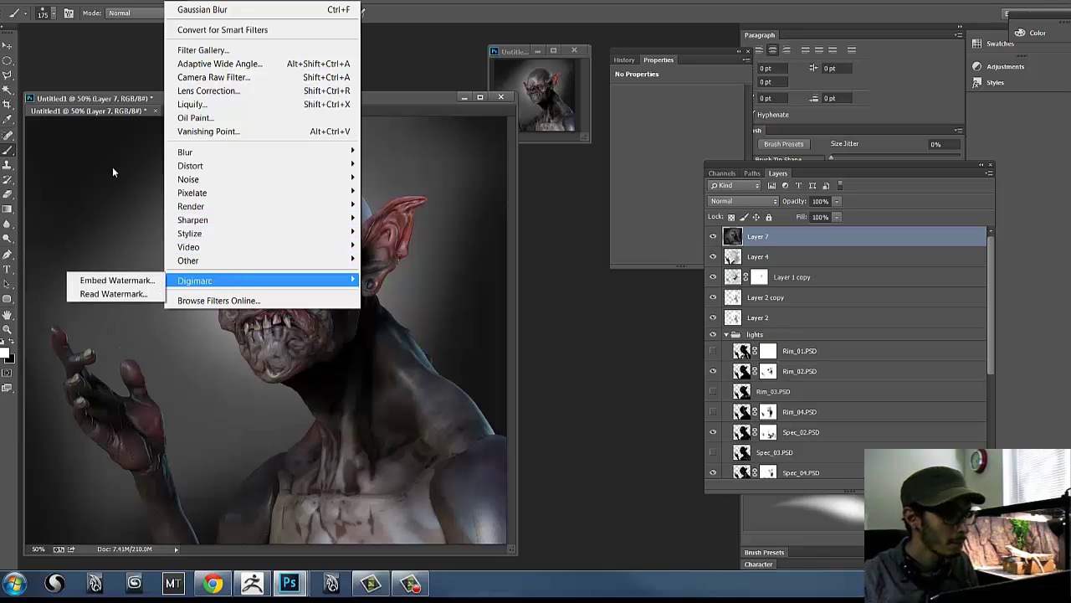
# - Preview the merged Layer 7 with Posterize at 4 levels to check its value shapes, without applying the adjustment
pyautogui.moveTo(104, 2)
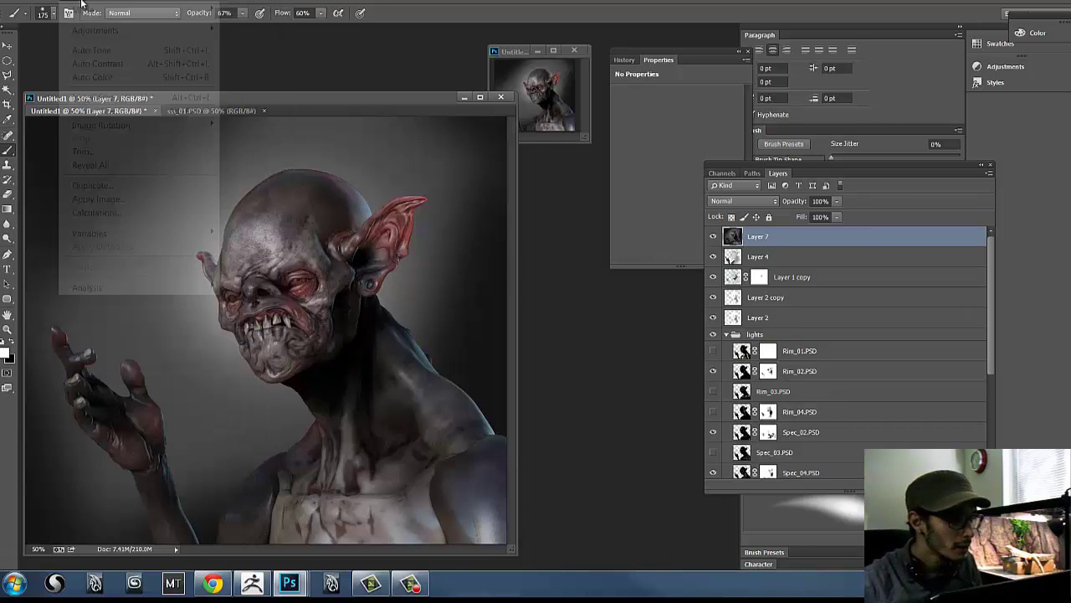
pyautogui.moveTo(80, 31)
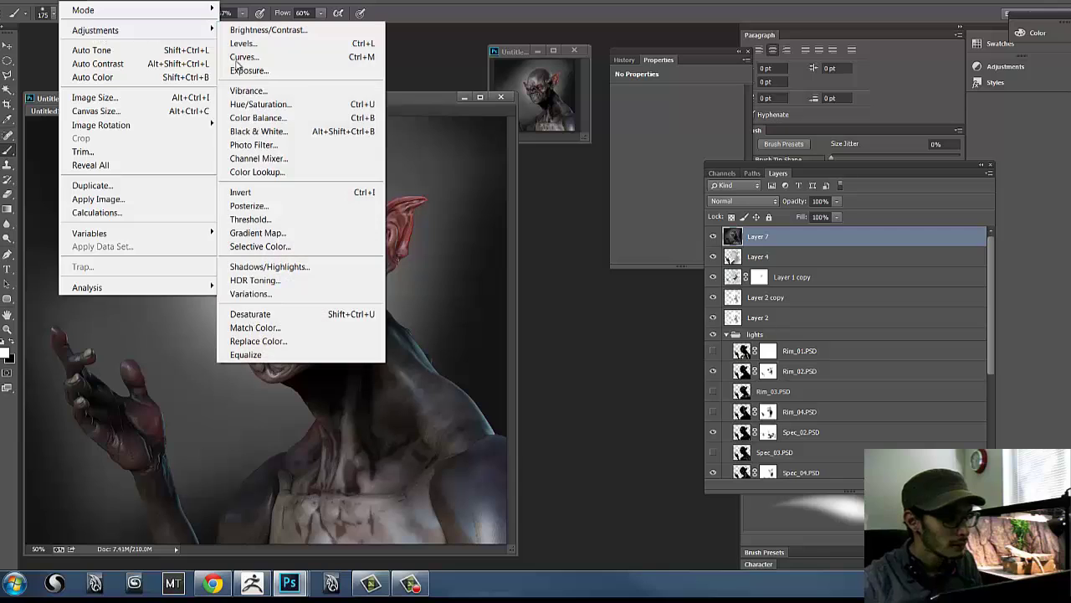
pyautogui.click(288, 209)
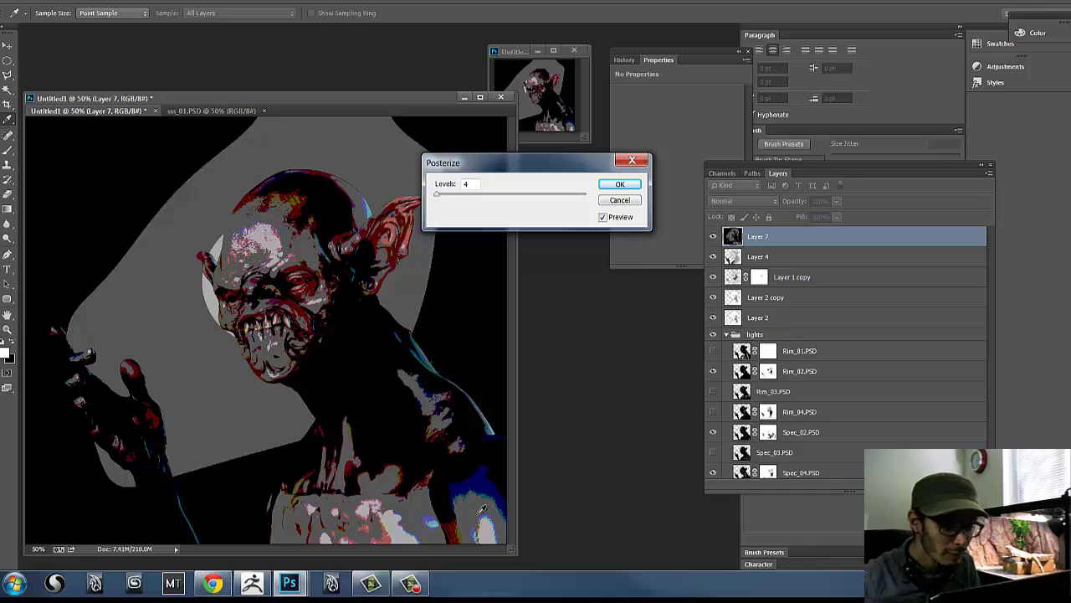
pyautogui.moveTo(444, 195); pyautogui.dragTo(412, 197)
pyautogui.click(619, 202)
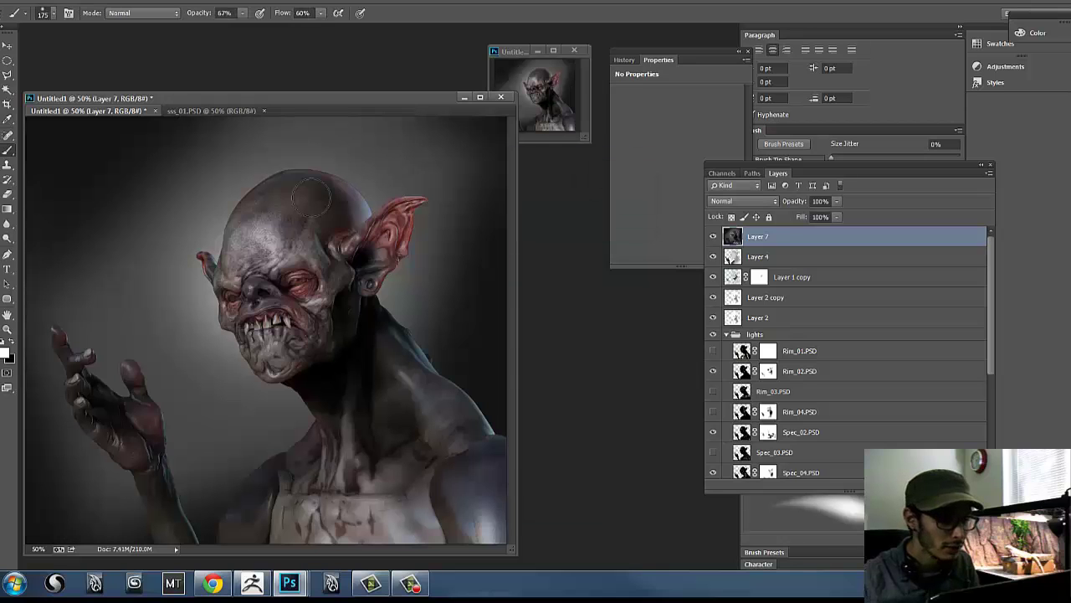
# - Hide the merged Layer 7, compare the image with and without Layer 4 and Layer 5, and select the Layer 5 backdrop
pyautogui.click(713, 237)
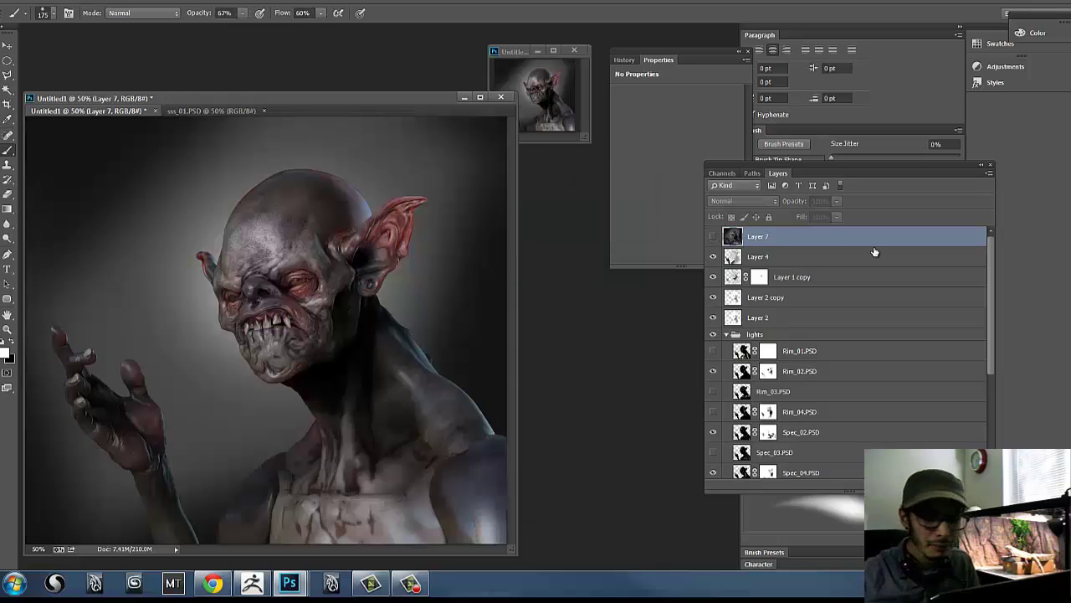
pyautogui.click(712, 258)
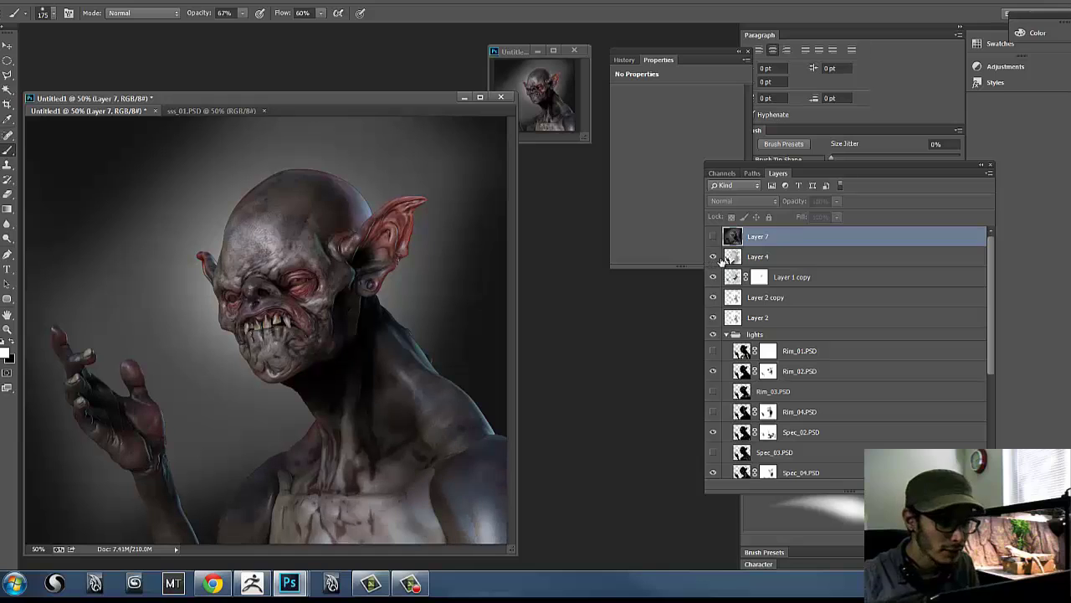
pyautogui.click(821, 262)
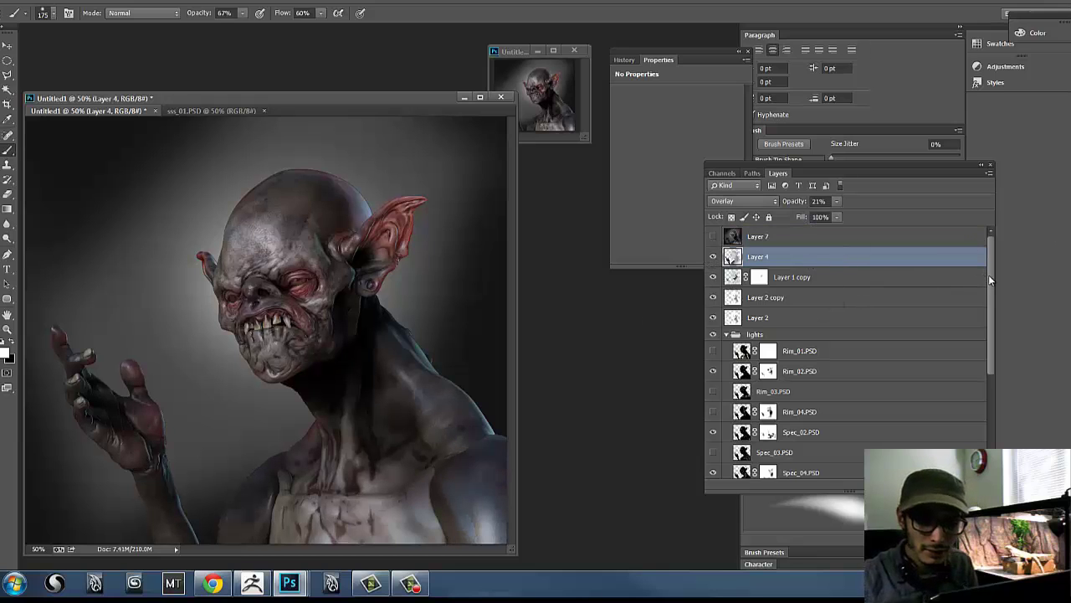
pyautogui.moveTo(989, 276); pyautogui.dragTo(1012, 402)
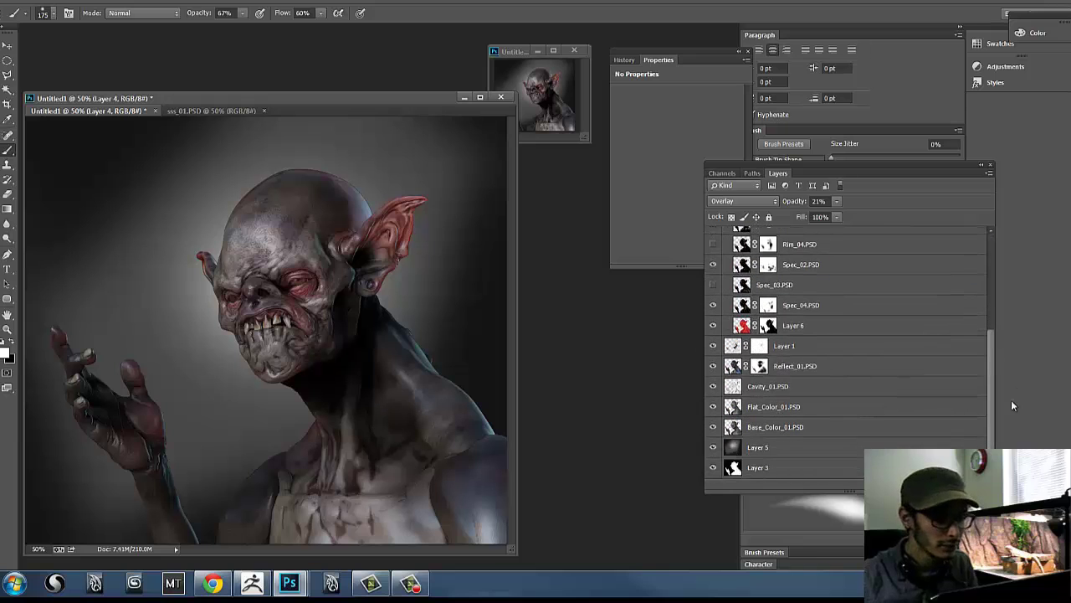
pyautogui.click(713, 447)
pyautogui.click(712, 447)
pyautogui.click(802, 452)
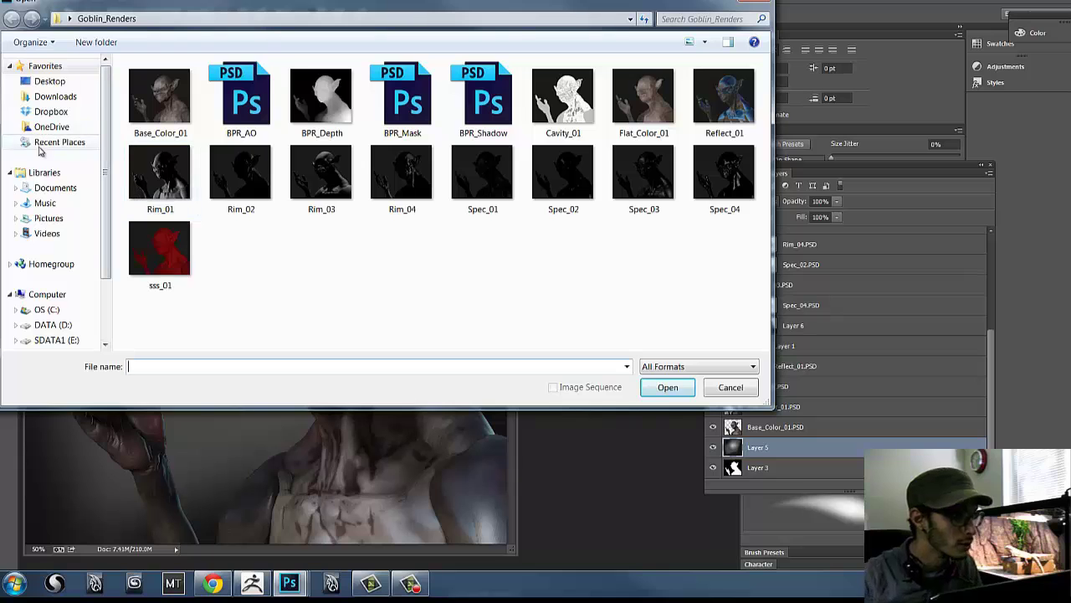
# - Open the cloudy sky image "photo (1)" from the Desktop folder
pyautogui.click(52, 83)
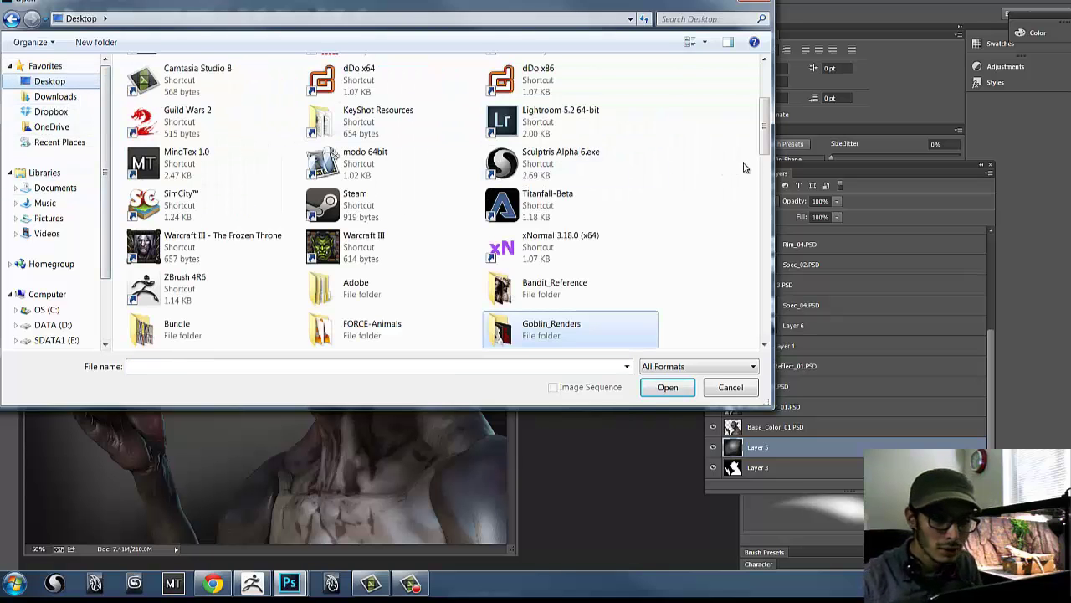
pyautogui.scroll(-5, 744, 168)
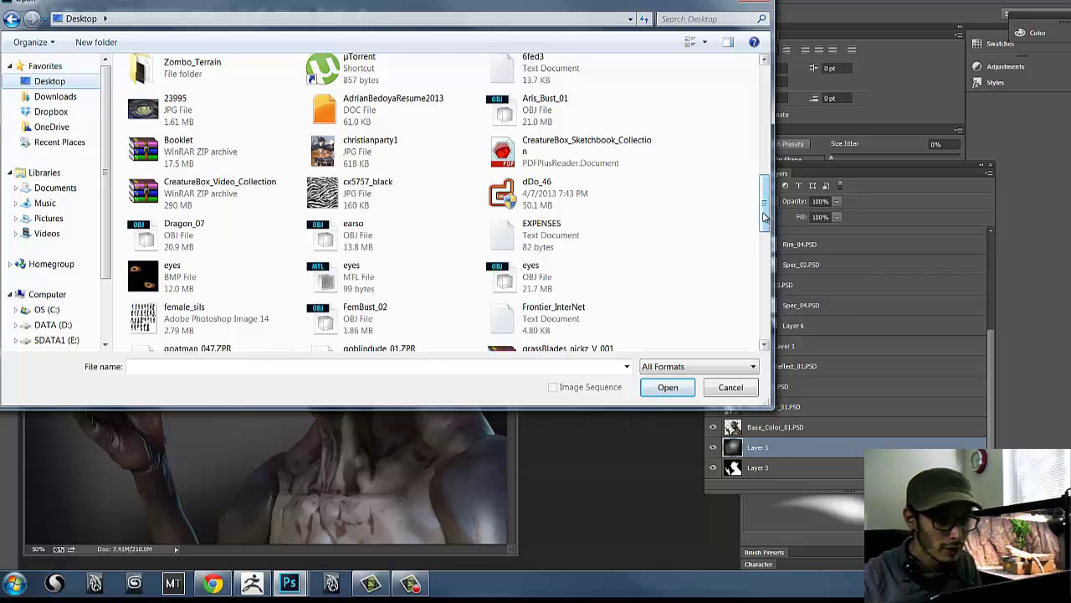
pyautogui.moveTo(763, 218)
pyautogui.mouseDown()
pyautogui.moveTo(742, 272)
pyautogui.moveTo(741, 296)
pyautogui.moveTo(753, 298)
pyautogui.moveTo(686, 304)
pyautogui.mouseUp()
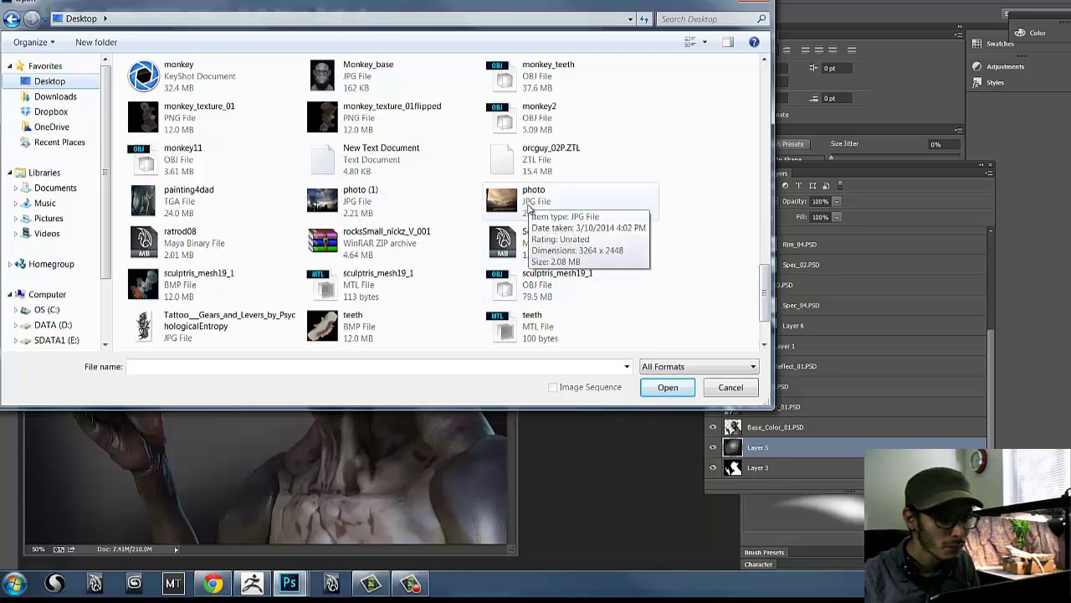
pyautogui.click(373, 203)
pyautogui.click(667, 387)
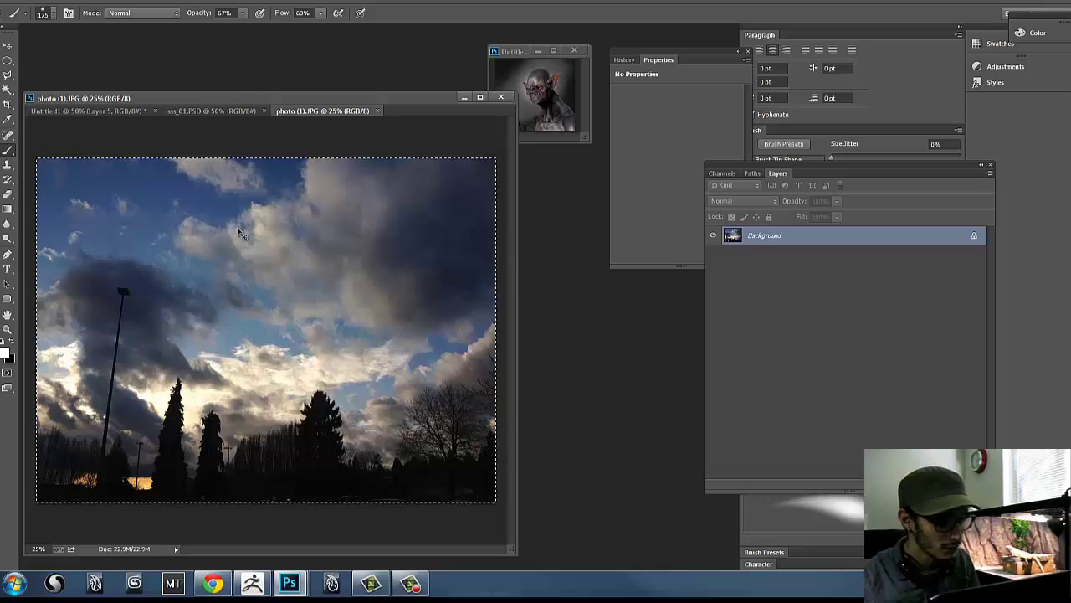
# - Paste the whole sky photo directly above Layer 5 in the creature document and shift it so the bright clouds and treeline sit behind the creature
pyautogui.click(84, 110)
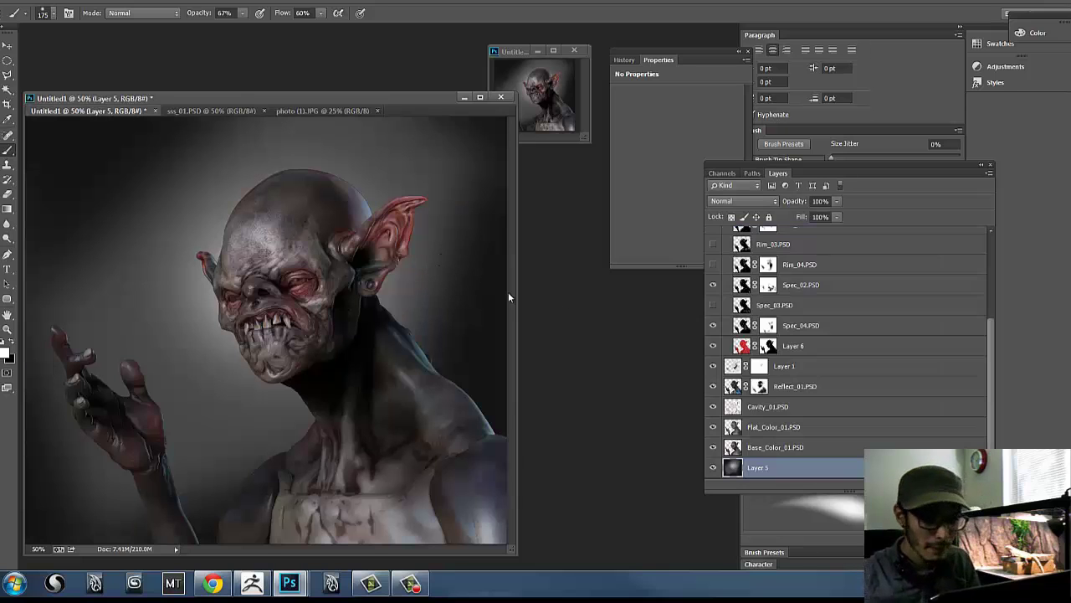
pyautogui.hotkey('ctrl', 'v')
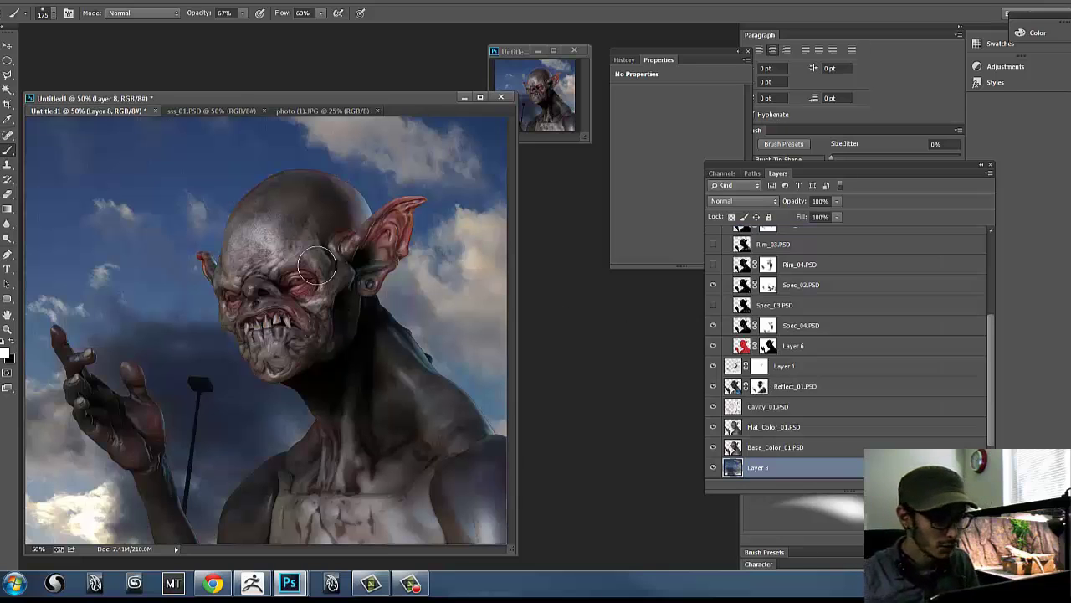
pyautogui.hotkey('ctrl', 't')
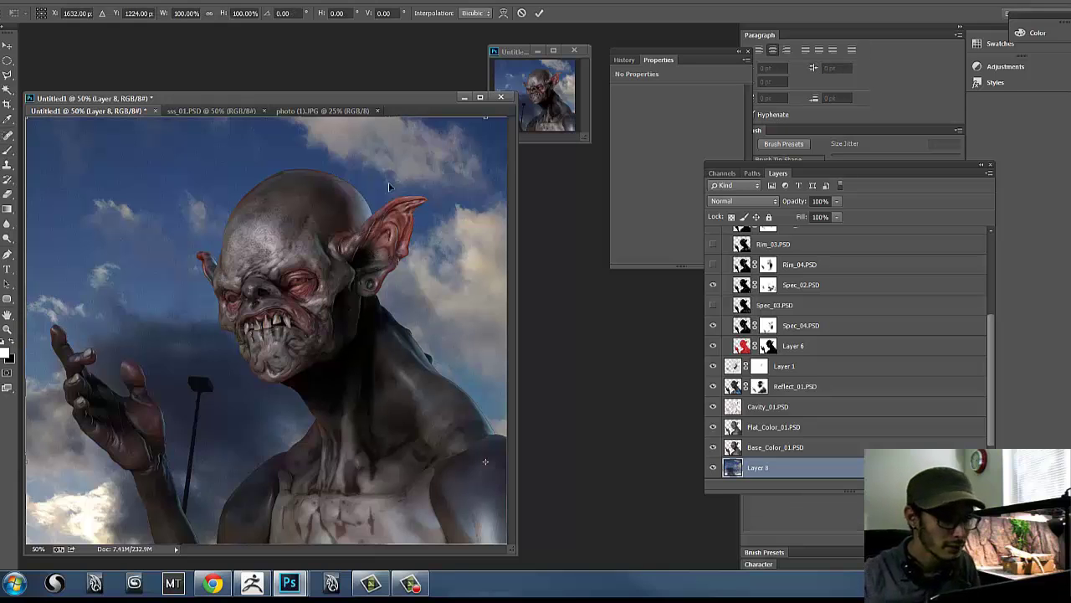
pyautogui.moveTo(27, 119); pyautogui.dragTo(273, 302)
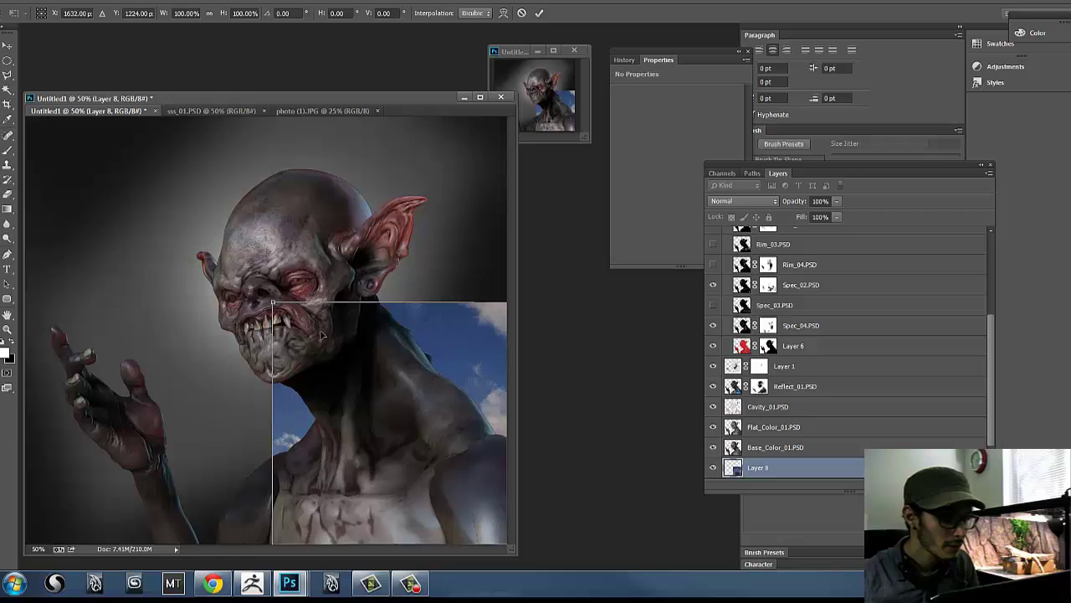
pyautogui.hotkey('ctrl', 'z')
pyautogui.moveTo(423, 105); pyautogui.dragTo(436, 88)
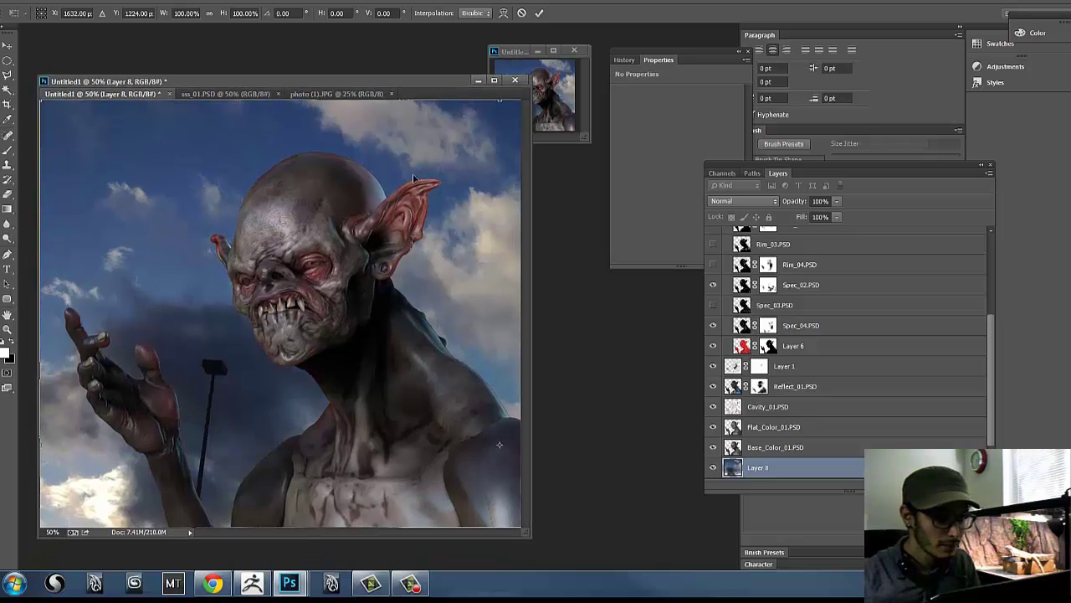
pyautogui.moveTo(401, 281); pyautogui.dragTo(218, 182)
pyautogui.moveTo(464, 311); pyautogui.dragTo(483, 255)
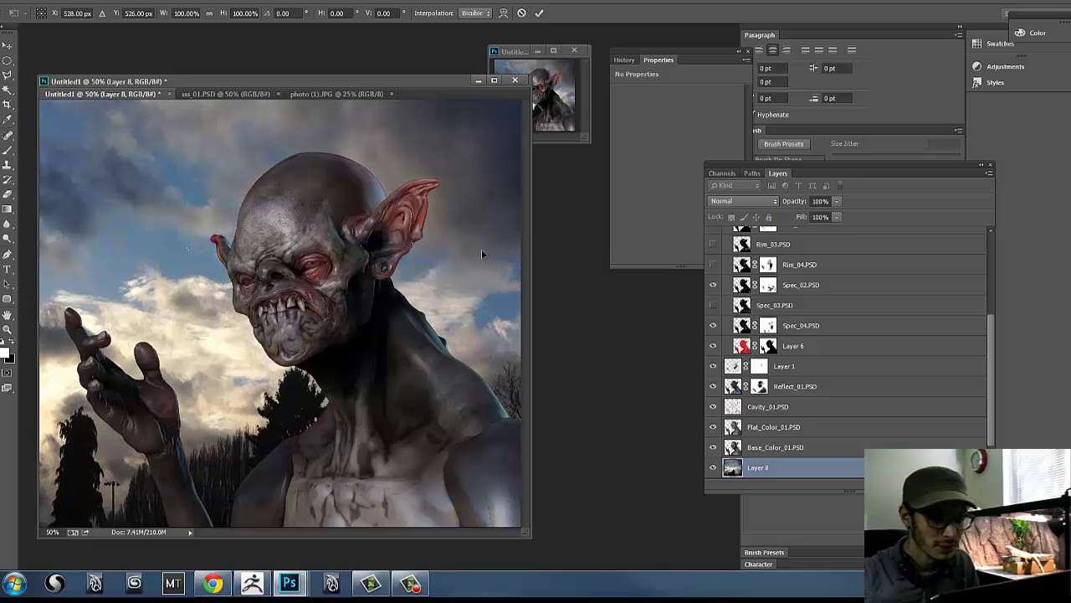
pyautogui.moveTo(430, 311); pyautogui.dragTo(404, 329)
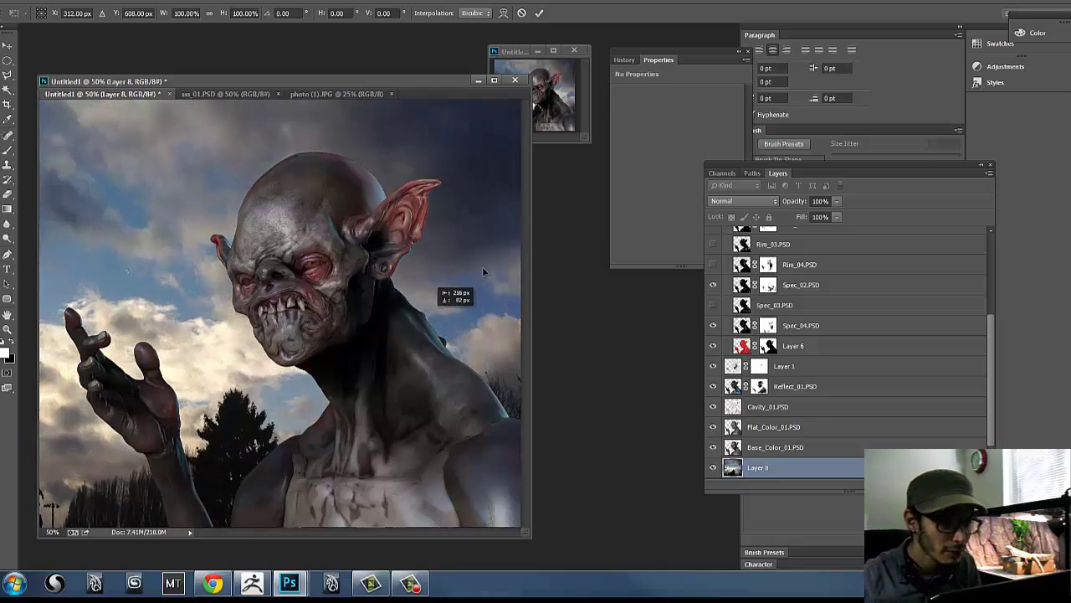
# - Scale the sky photo down to about 77% and reposition it so it still covers the canvas
pyautogui.hotkey('ctrl', '-')
pyautogui.hotkey('ctrl', '-')
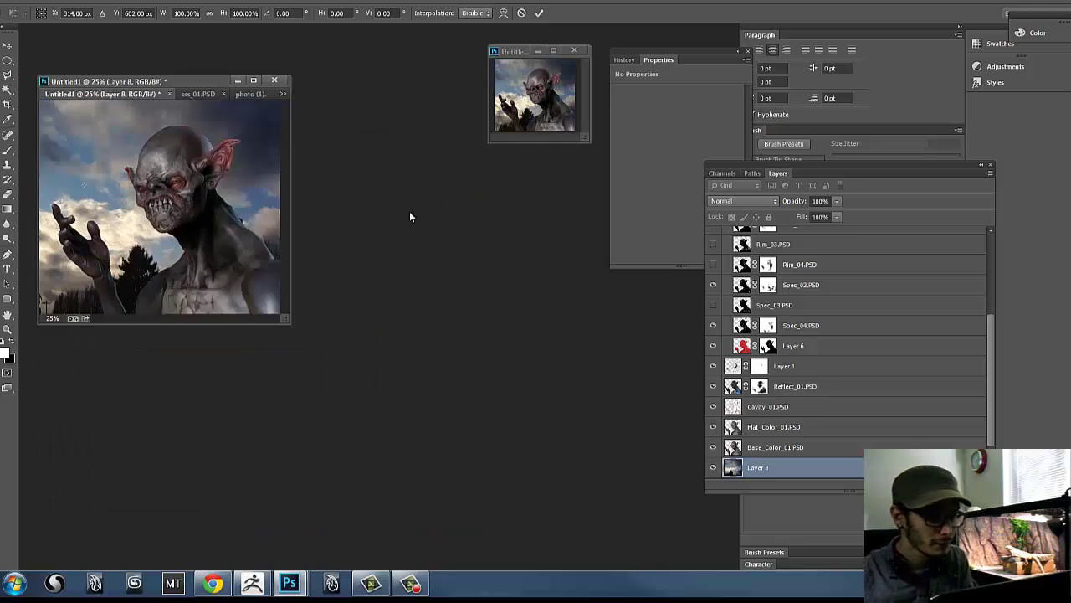
pyautogui.moveTo(291, 325); pyautogui.dragTo(621, 477)
pyautogui.moveTo(482, 434); pyautogui.dragTo(374, 355)
pyautogui.moveTo(313, 322); pyautogui.dragTo(395, 363)
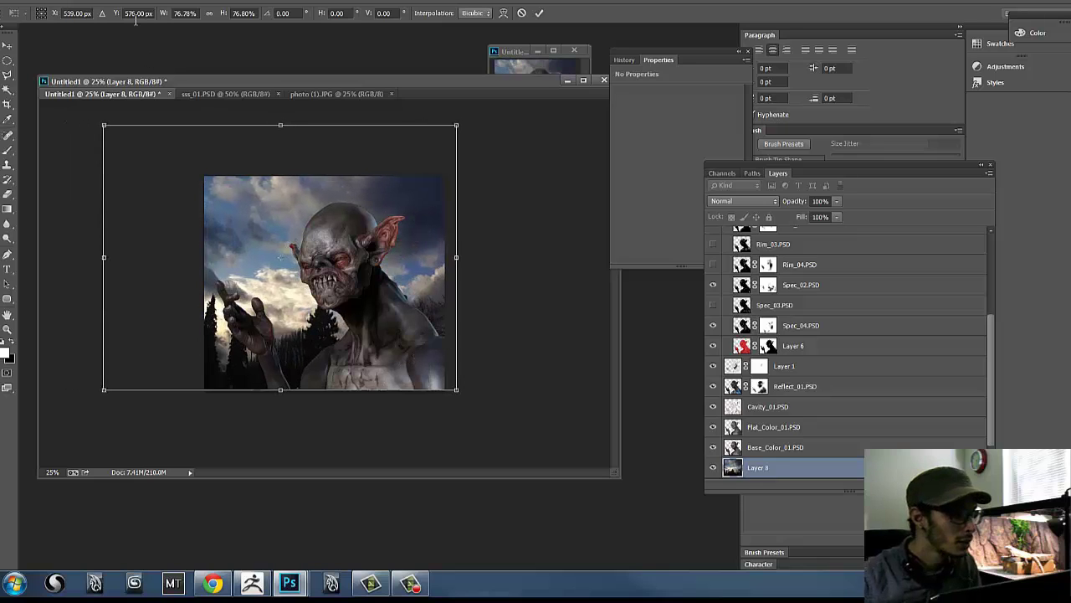
# - Flip the sky photo horizontally, shift it behind the creature, and apply the transform
pyautogui.rightClick(318, 324)
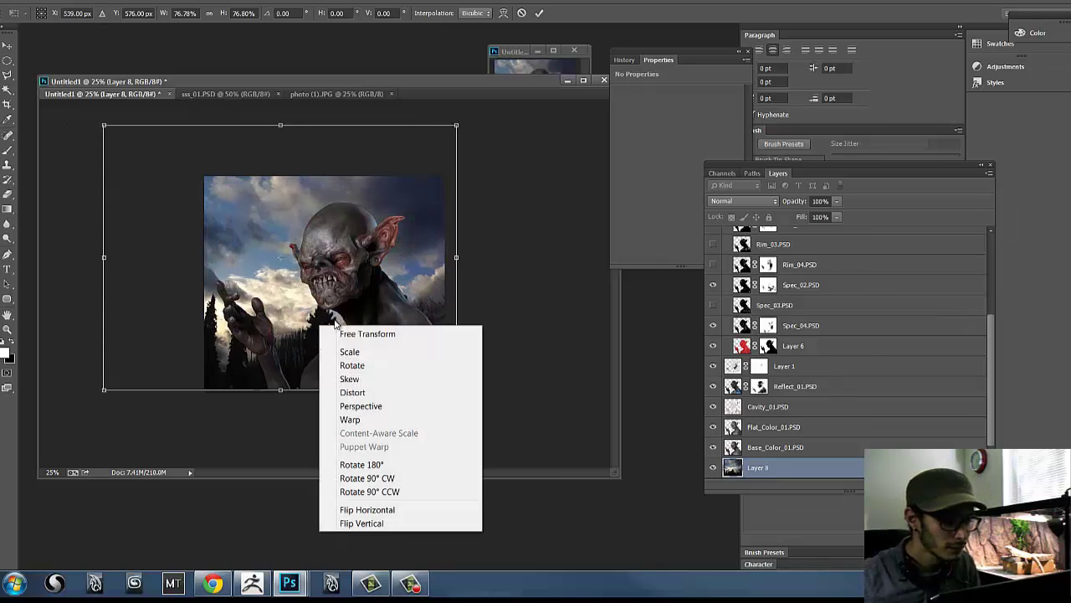
pyautogui.click(368, 510)
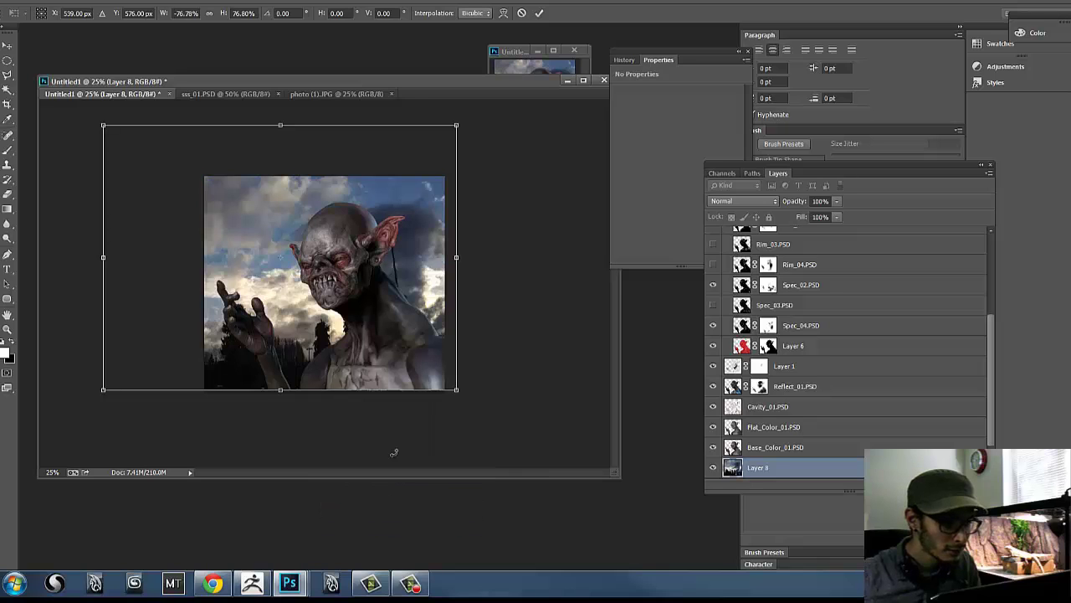
pyautogui.moveTo(449, 338)
pyautogui.mouseDown()
pyautogui.moveTo(430, 335)
pyautogui.moveTo(549, 336)
pyautogui.moveTo(485, 346)
pyautogui.mouseUp()
pyautogui.press('Return')
pyautogui.press('b')
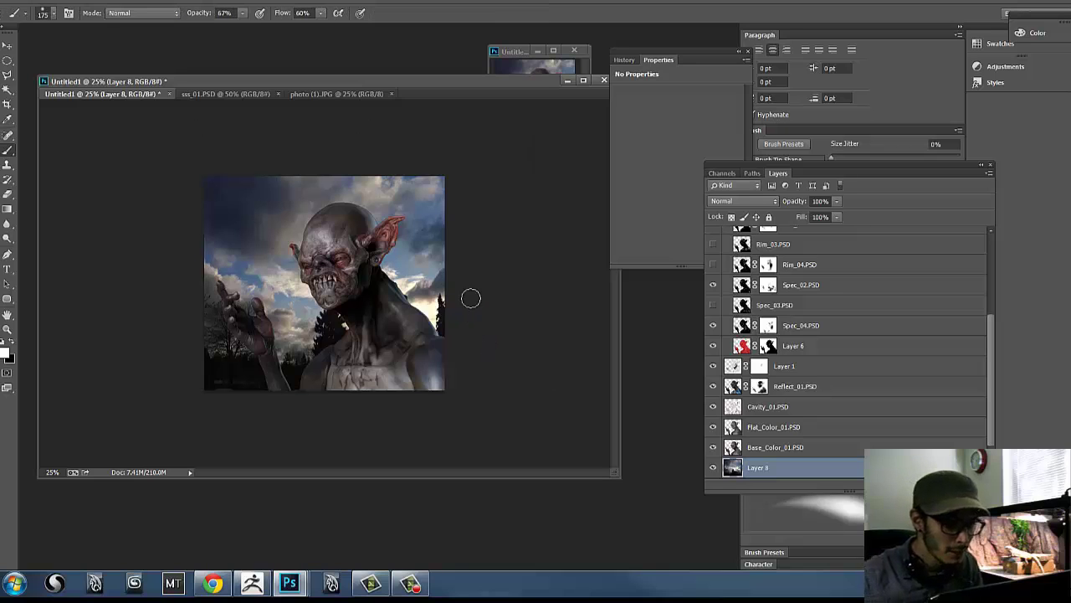
# - Apply a Gaussian Blur with a 25-pixel radius to the sky photo layer and compare the image with the layer hidden and shown
pyautogui.click(714, 467)
pyautogui.click(715, 467)
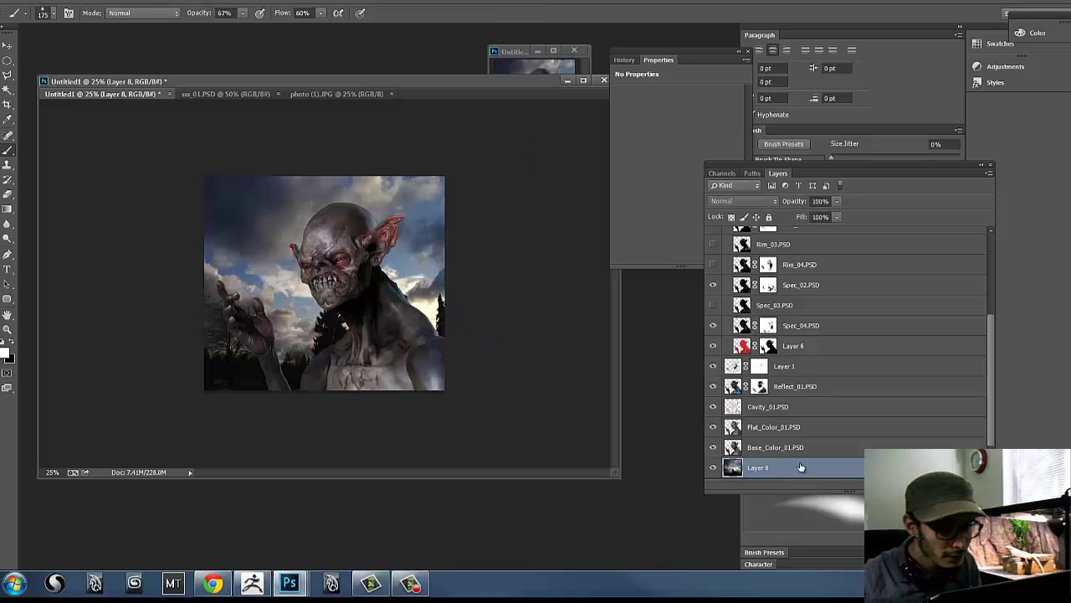
pyautogui.click(174, 8)
pyautogui.moveTo(189, 148)
pyautogui.click(117, 253)
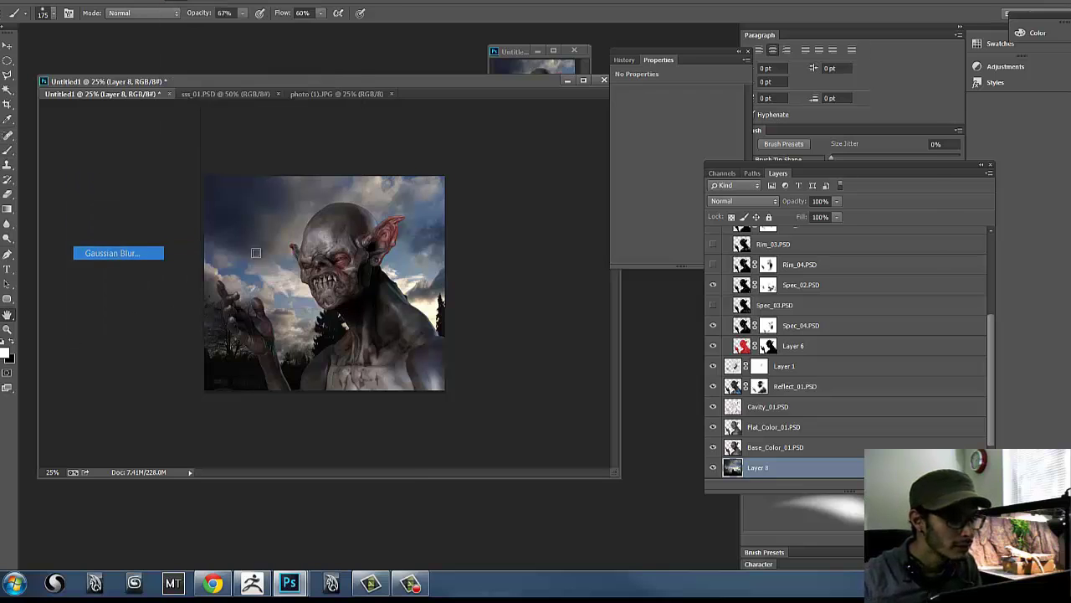
pyautogui.moveTo(815, 259); pyautogui.dragTo(816, 262)
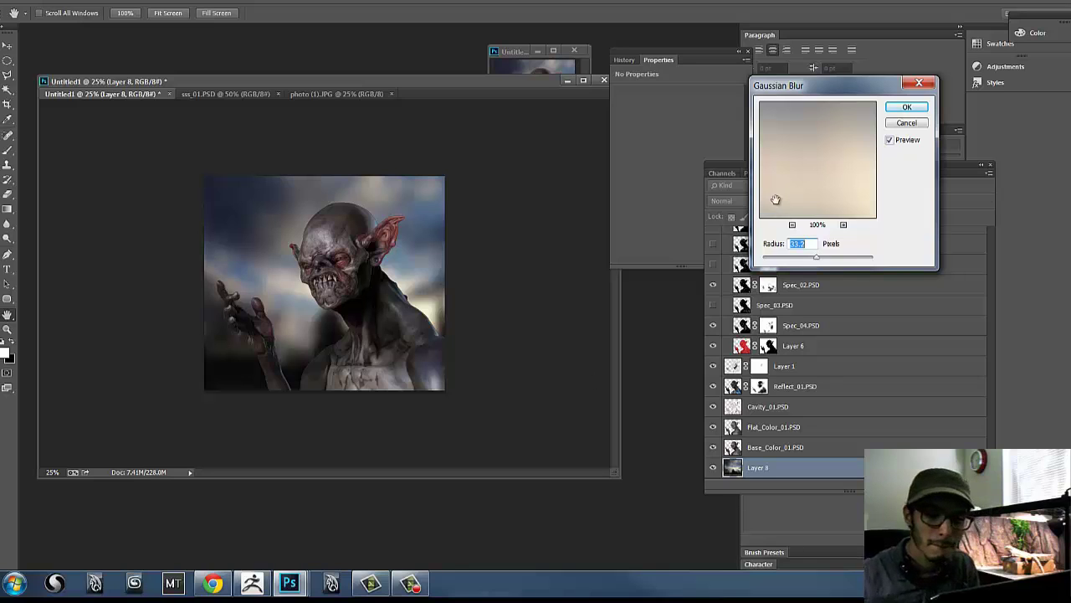
pyautogui.moveTo(813, 262); pyautogui.dragTo(816, 264)
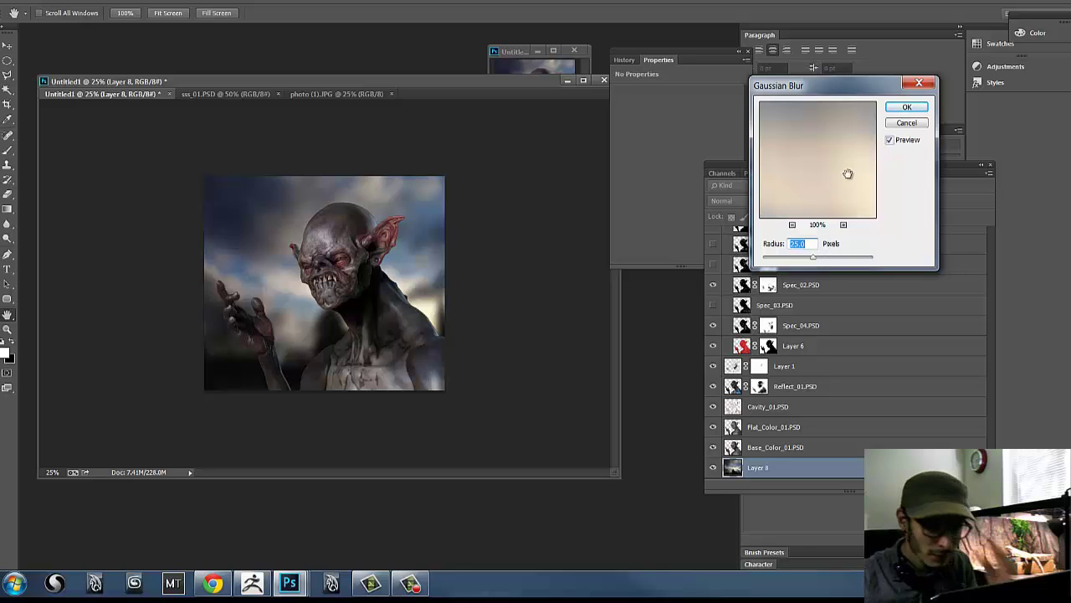
pyautogui.click(892, 111)
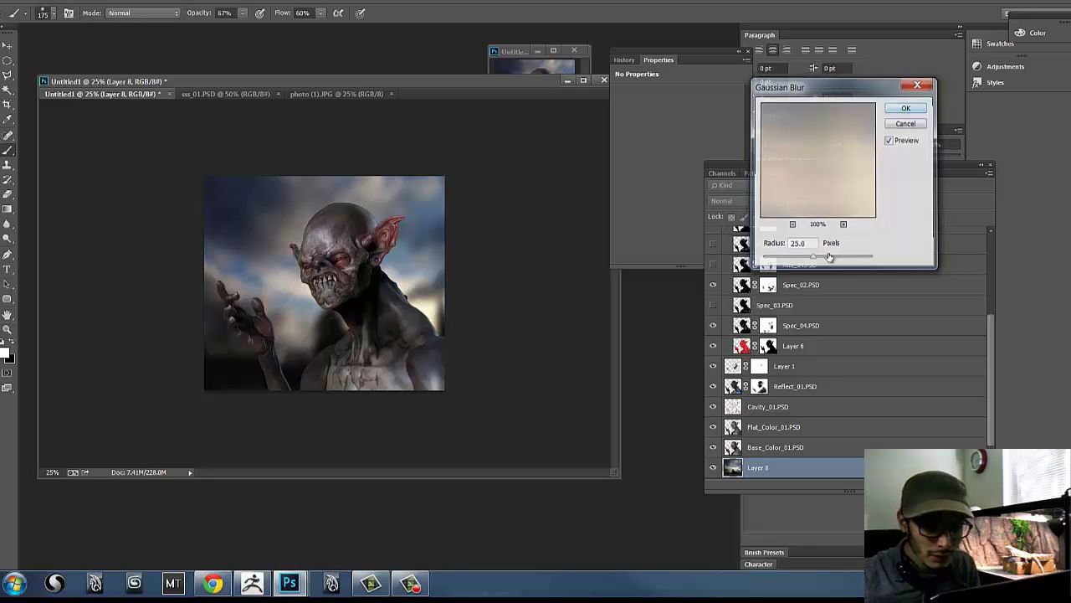
pyautogui.click(712, 469)
pyautogui.click(713, 468)
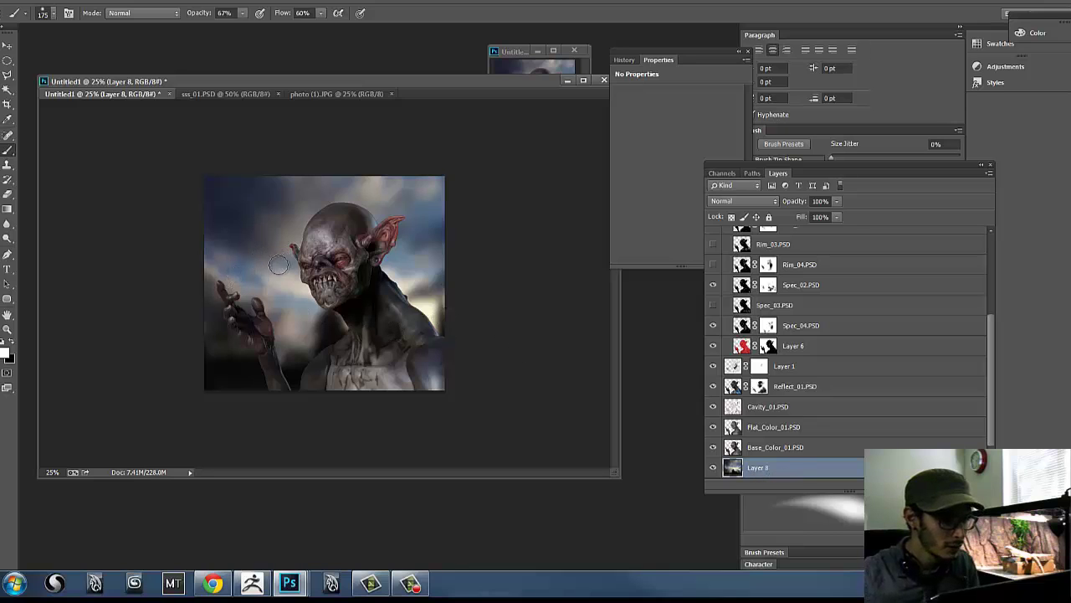
# - Sample a pale cream from the bright blurred clouds beside the creature's back as the foreground color
pyautogui.moveTo(387, 86); pyautogui.dragTo(389, 86)
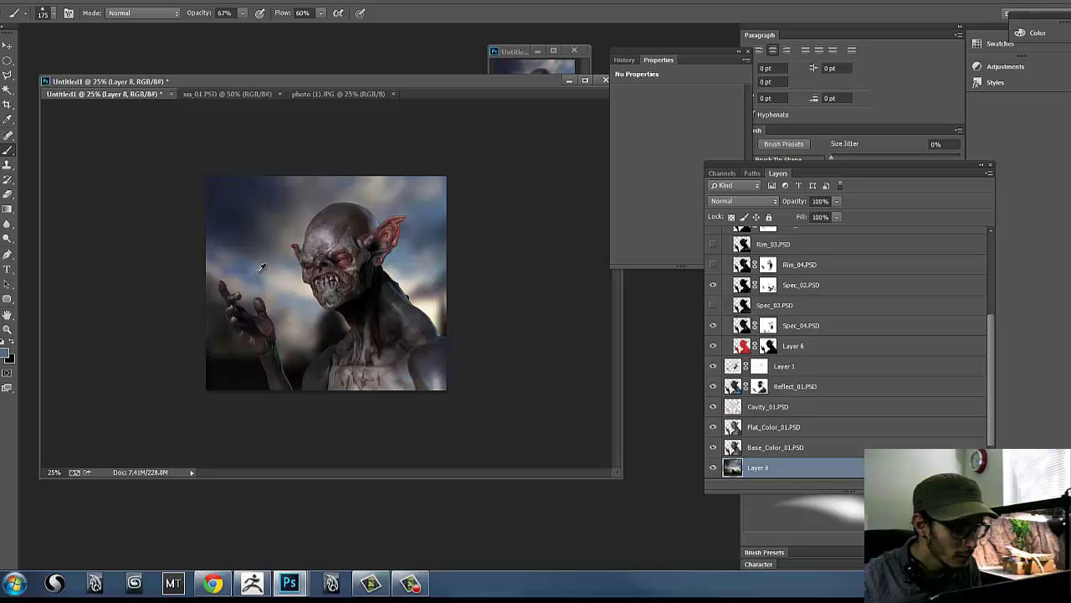
pyautogui.keyDown('alt'); pyautogui.click(268, 269); pyautogui.keyUp('alt')
pyautogui.keyDown('alt'); pyautogui.click(435, 301); pyautogui.keyUp('alt')
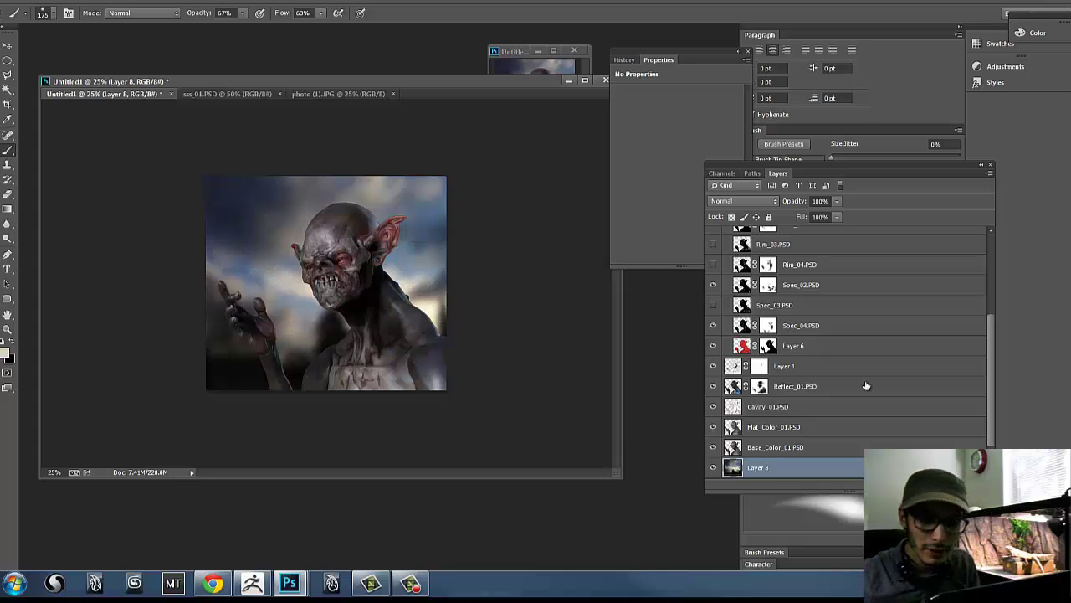
# - Add a Solid Color fill layer above Layer 4 using the sampled cream, hex d8cfbd
pyautogui.moveTo(990, 357); pyautogui.dragTo(993, 277)
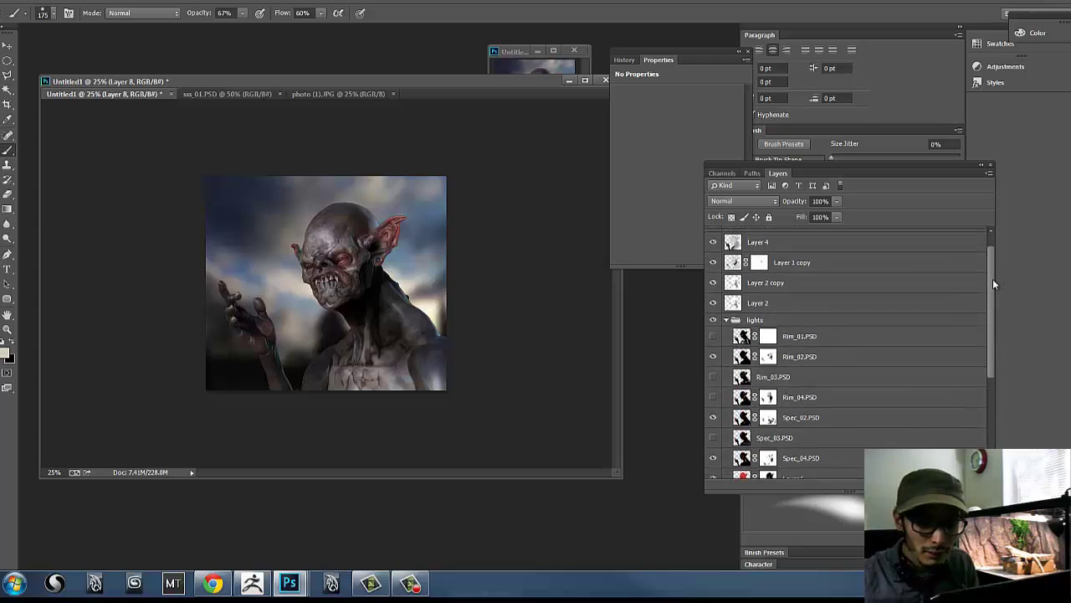
pyautogui.click(730, 258)
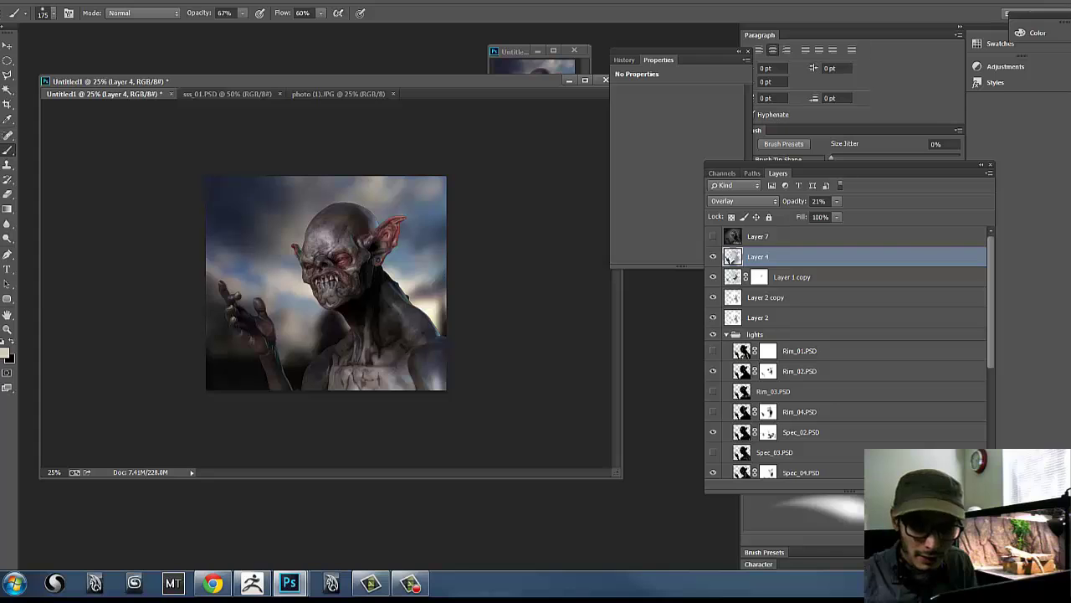
pyautogui.click(929, 484)
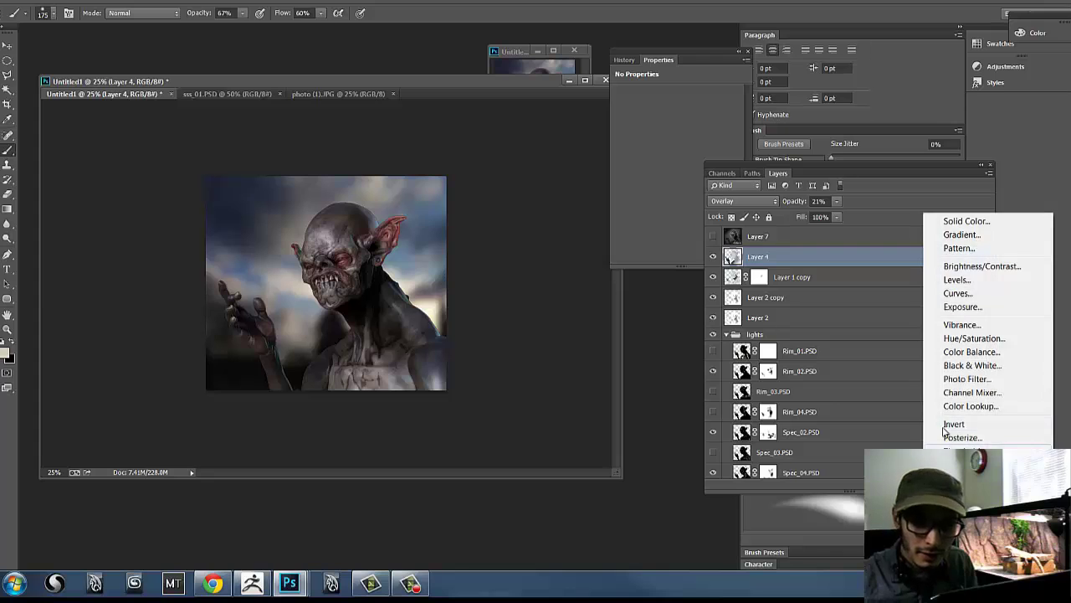
pyautogui.click(966, 222)
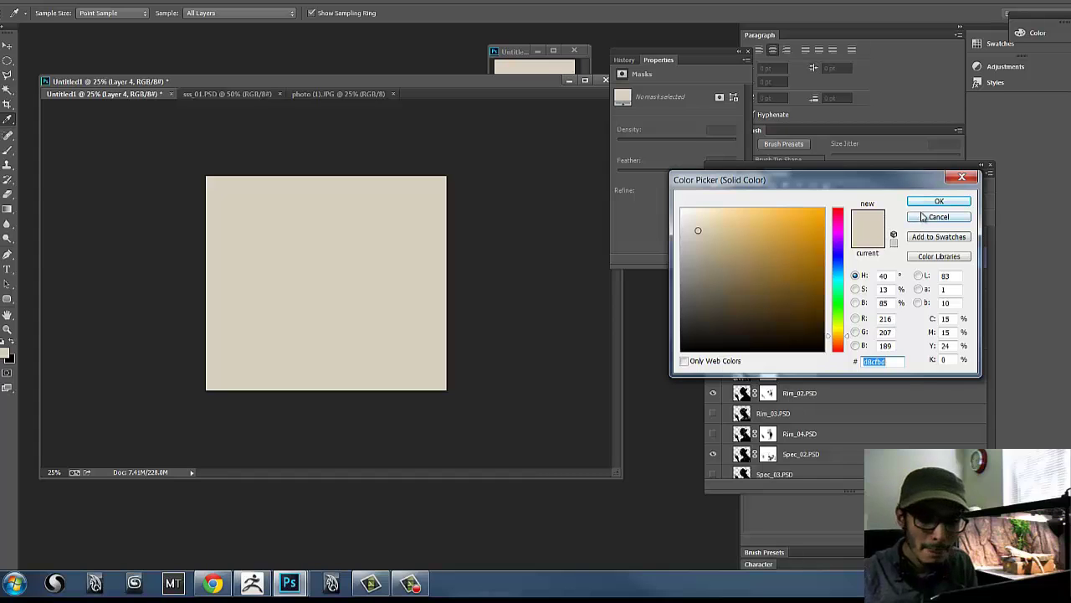
pyautogui.click(937, 202)
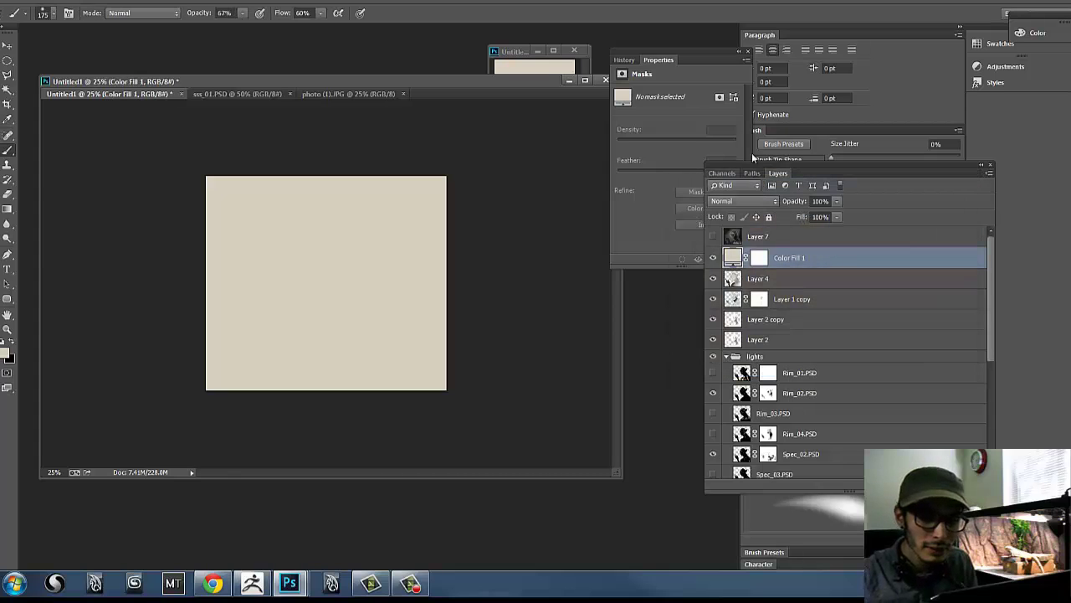
# - Blend the cream color fill in Screen mode and reduce its opacity to 15%
pyautogui.click(741, 201)
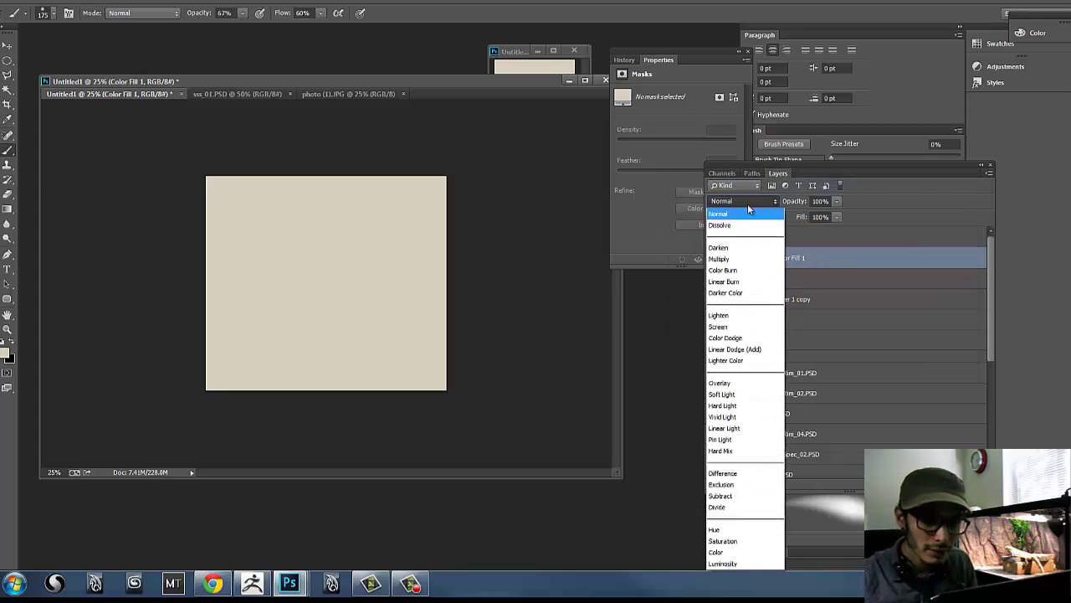
pyautogui.click(754, 326)
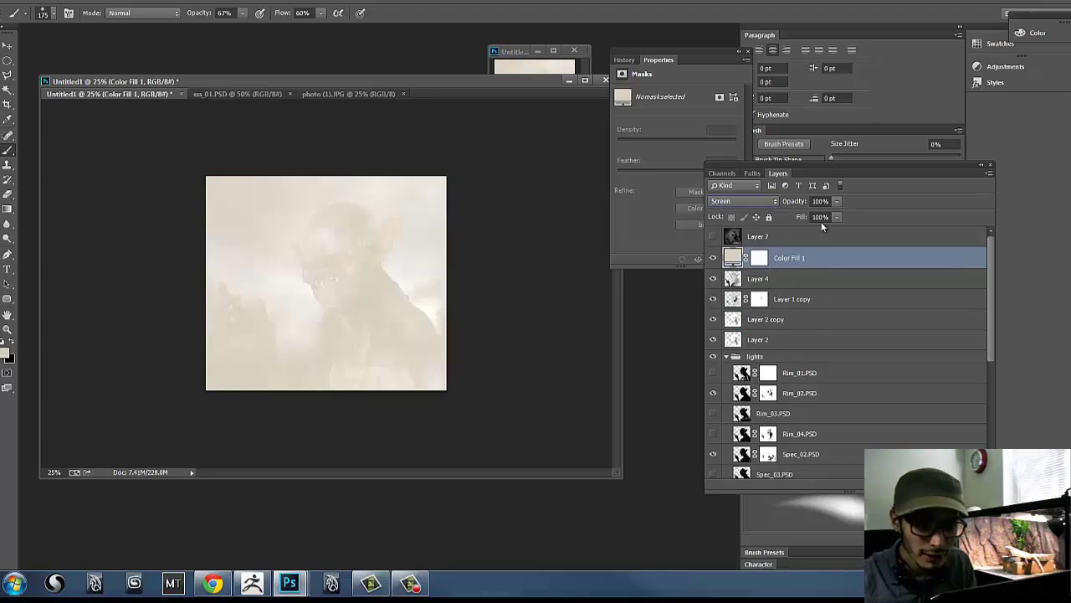
pyautogui.click(836, 201)
pyautogui.moveTo(839, 216); pyautogui.dragTo(793, 215)
pyautogui.click(747, 202)
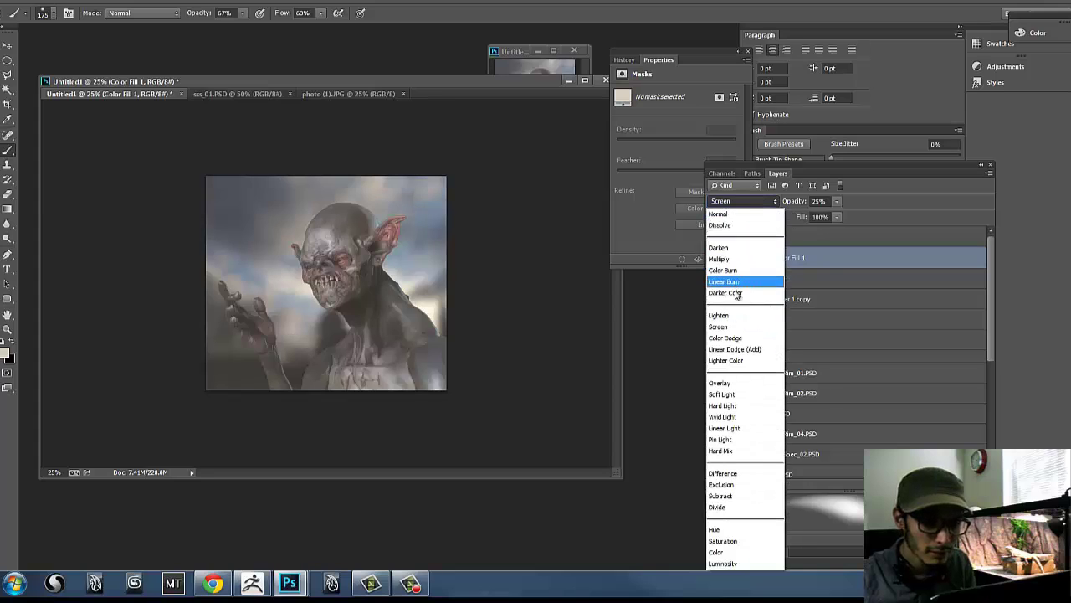
pyautogui.click(731, 327)
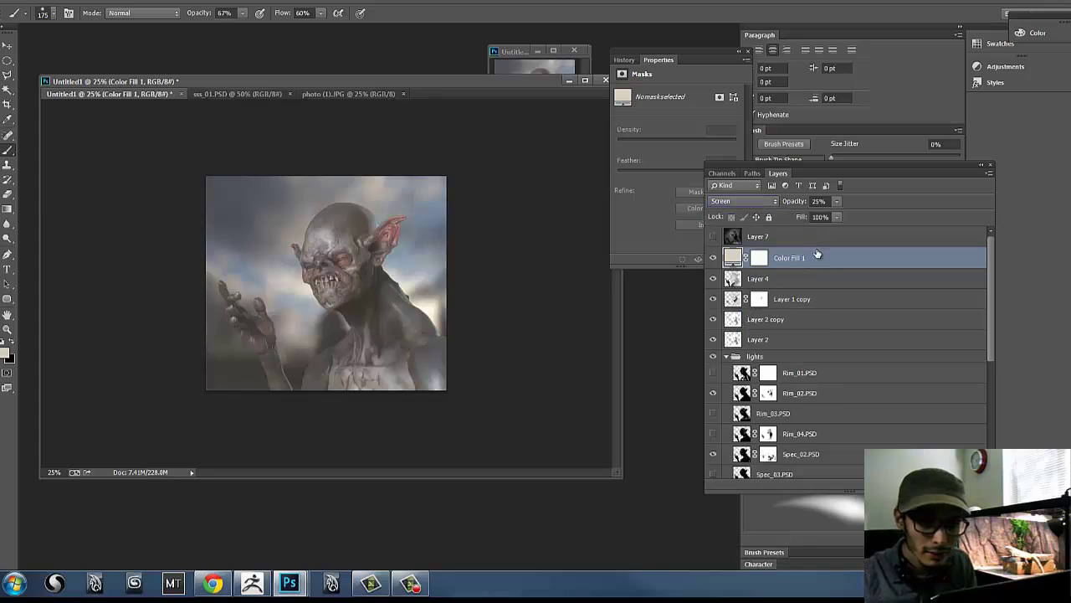
pyautogui.moveTo(834, 216); pyautogui.dragTo(830, 215)
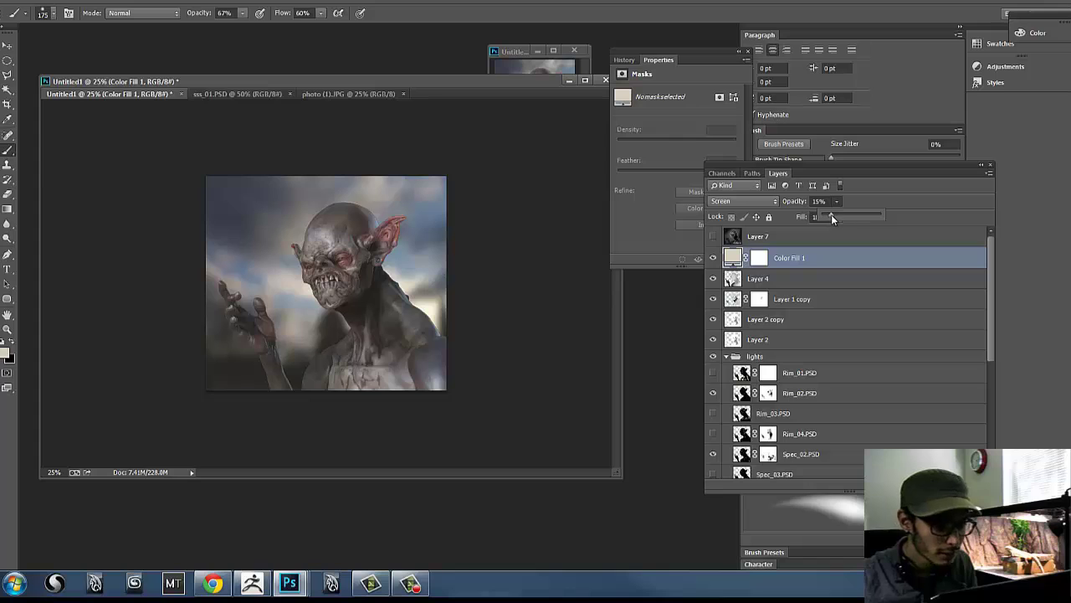
# - Try the Multiply, Linear Dodge (Add) and Overlay blend modes on the cream color fill layer
pyautogui.click(772, 202)
pyautogui.click(745, 259)
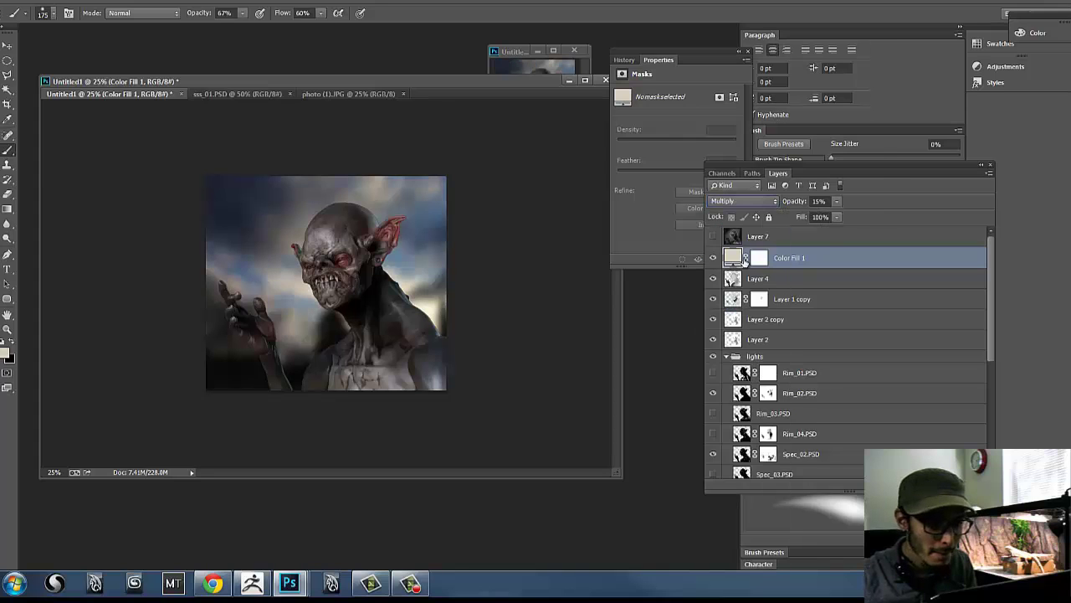
pyautogui.click(767, 203)
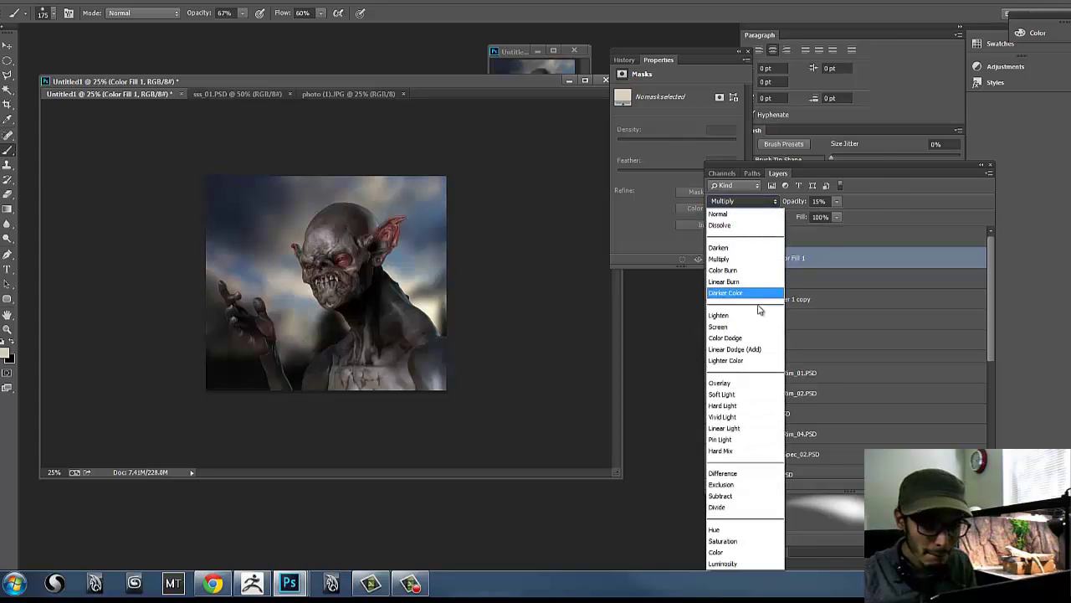
pyautogui.click(746, 336)
pyautogui.press('Down')
pyautogui.press('Down')
pyautogui.press('Down')
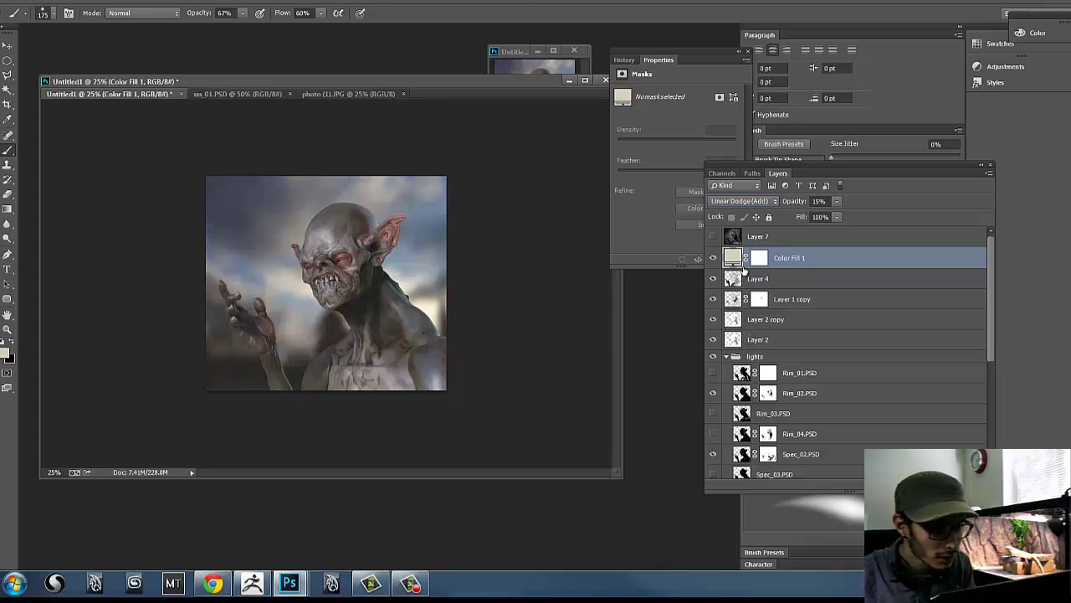
pyautogui.click(753, 203)
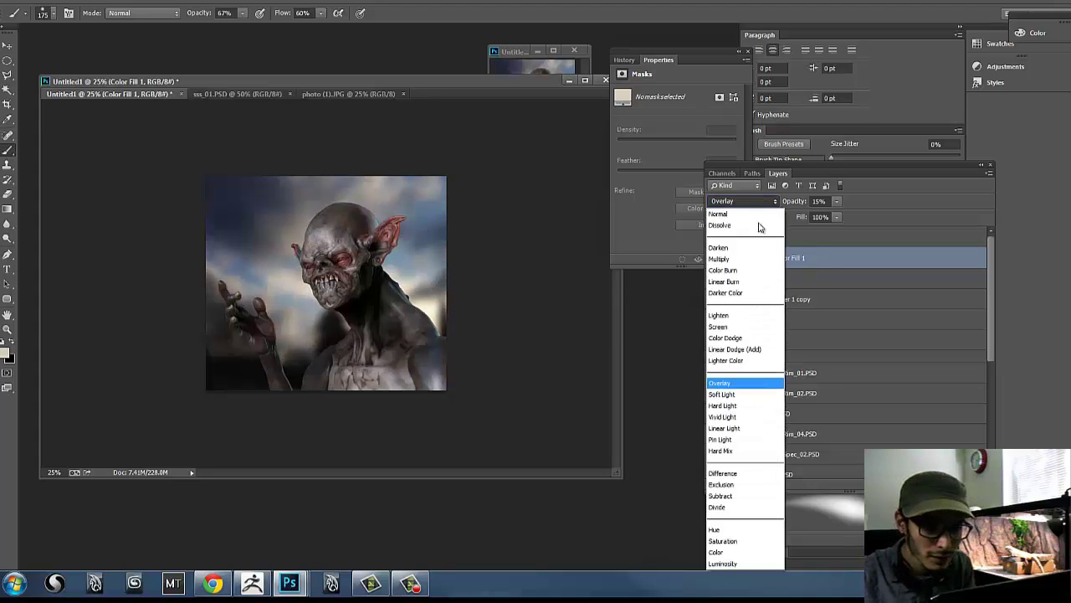
pyautogui.click(756, 273)
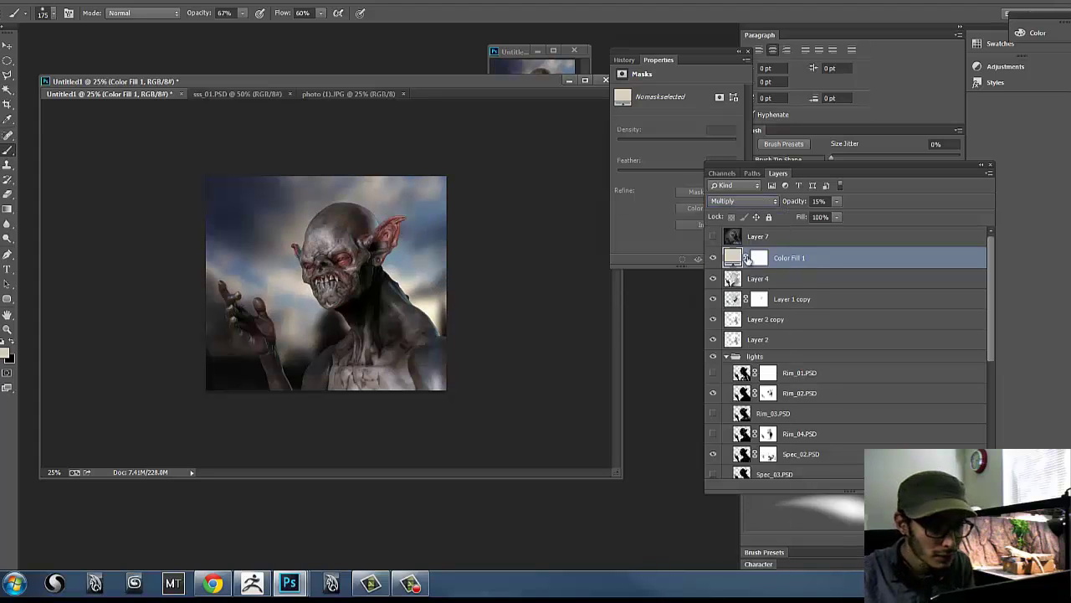
# - Set the color fill's blend mode to Lighten and compare the image with the fill hidden and shown
pyautogui.click(747, 203)
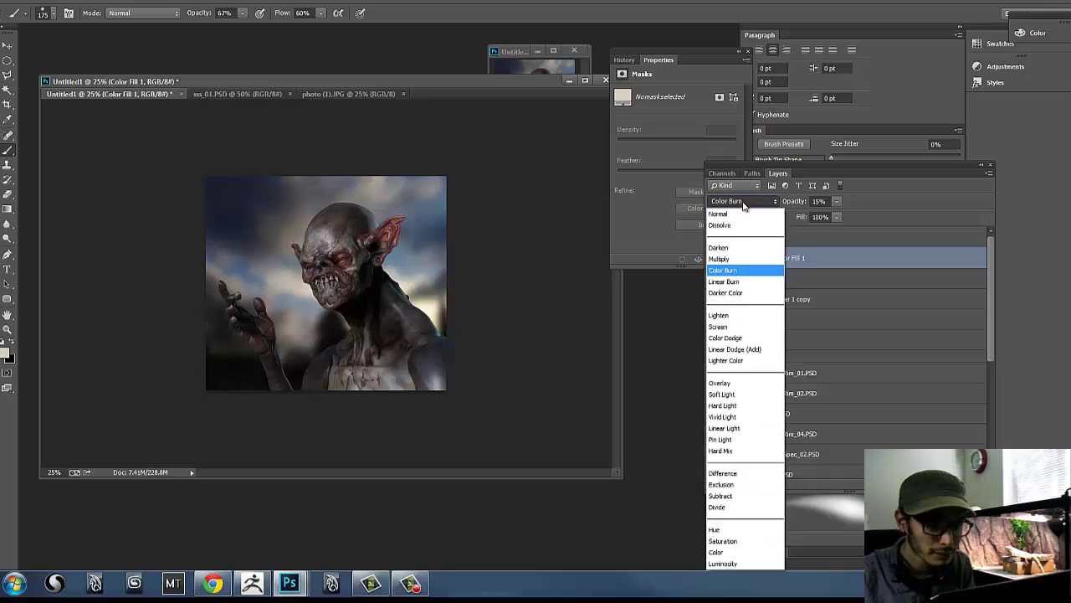
pyautogui.click(734, 317)
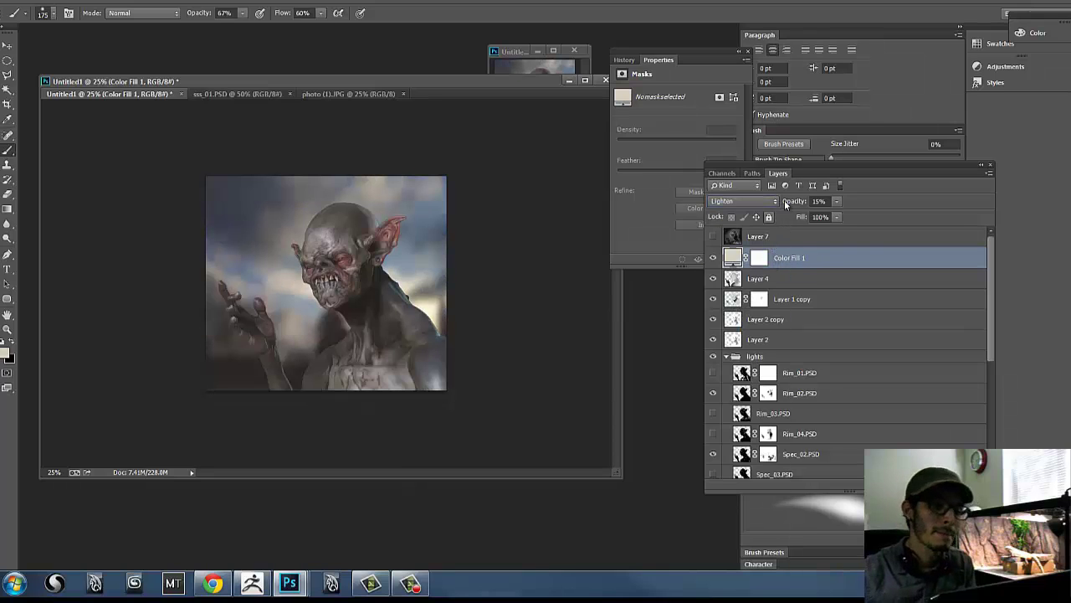
pyautogui.click(712, 259)
pyautogui.click(712, 260)
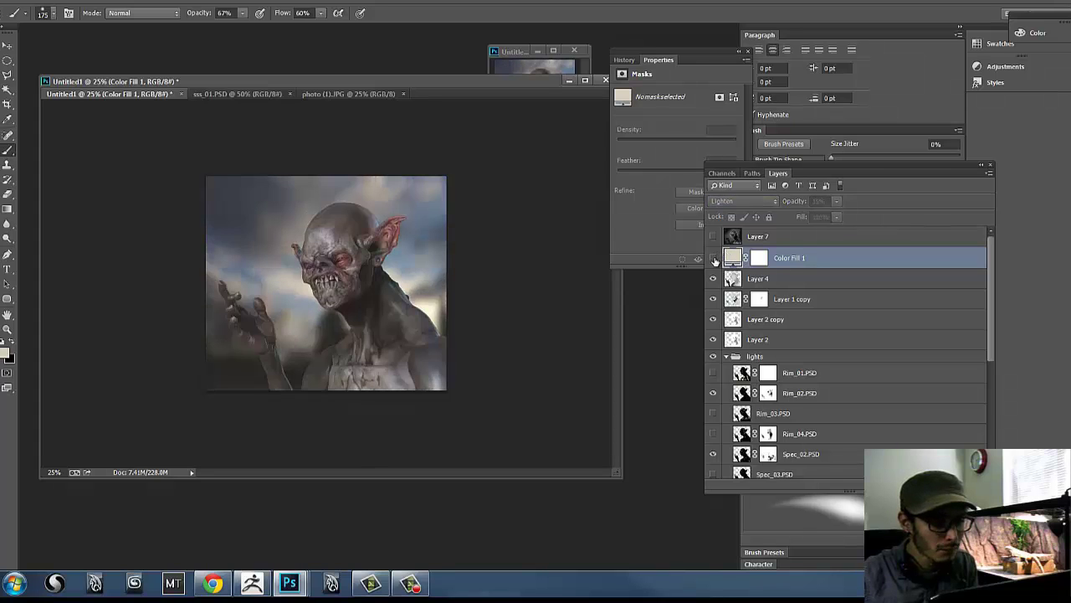
pyautogui.click(712, 260)
pyautogui.click(713, 260)
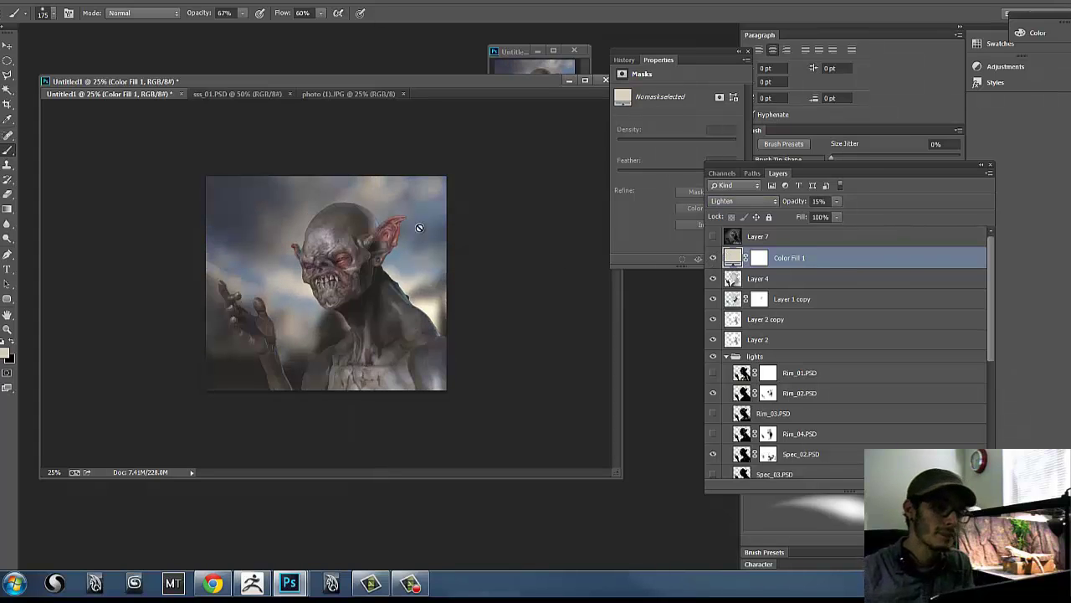
# - Reposition the image window and compare the composite with the sky photo layer hidden and shown
pyautogui.moveTo(456, 96); pyautogui.dragTo(470, 132)
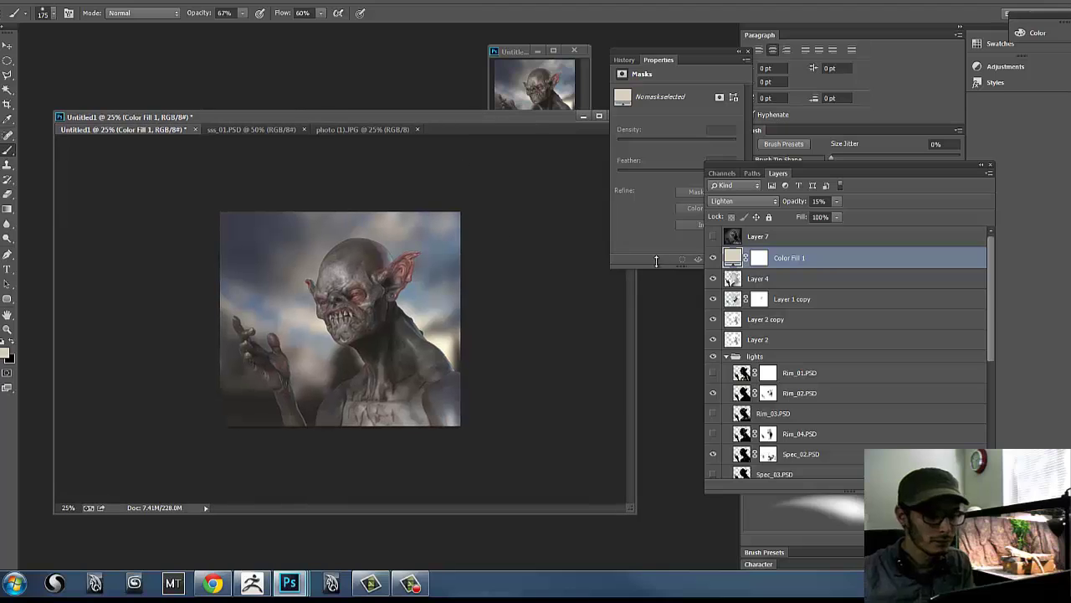
pyautogui.scroll(-5, 991, 301)
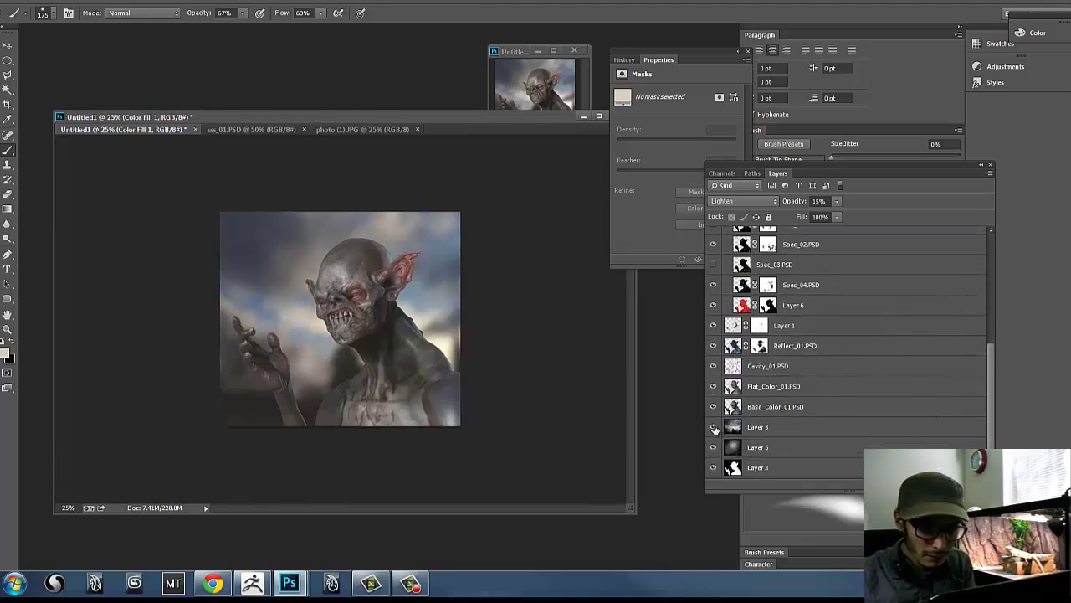
pyautogui.click(713, 427)
pyautogui.click(713, 427)
# - Try Multiply on the sky photo layer and settle on the Overlay blend mode
pyautogui.click(768, 428)
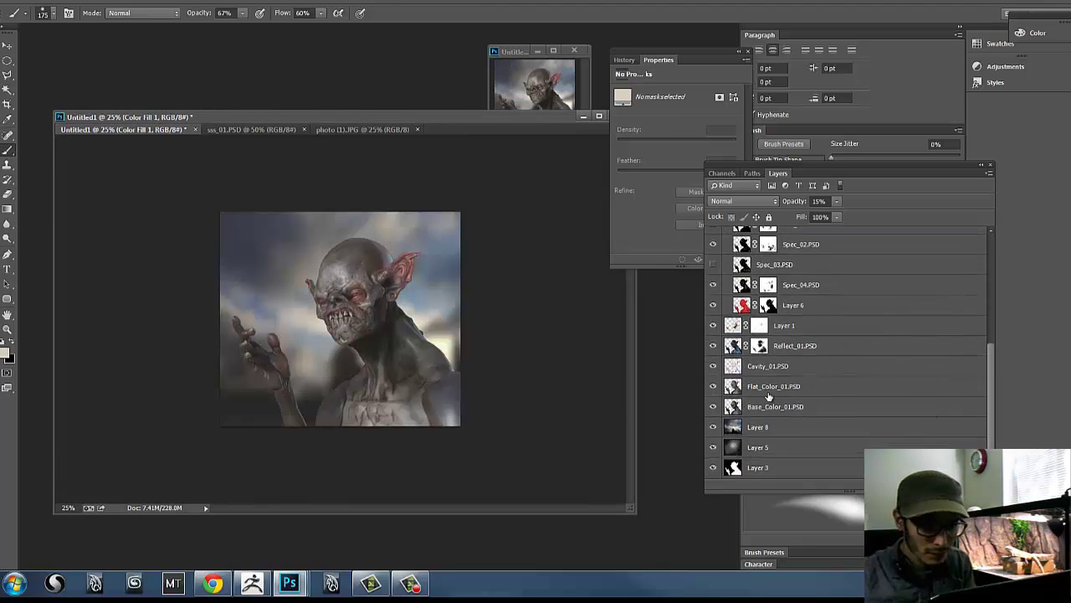
pyautogui.click(749, 200)
pyautogui.click(741, 260)
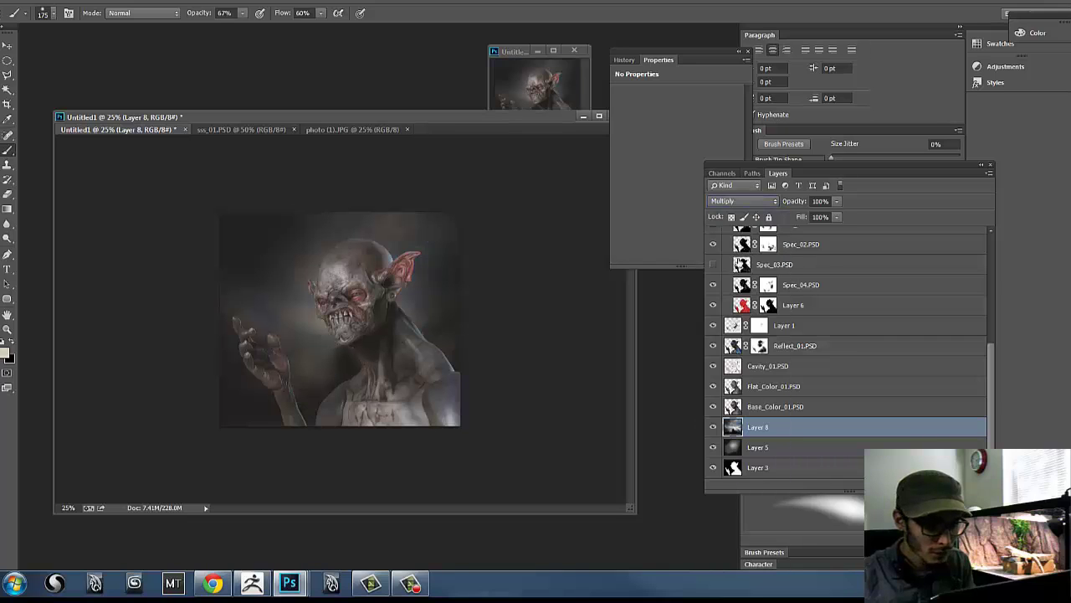
pyautogui.click(742, 201)
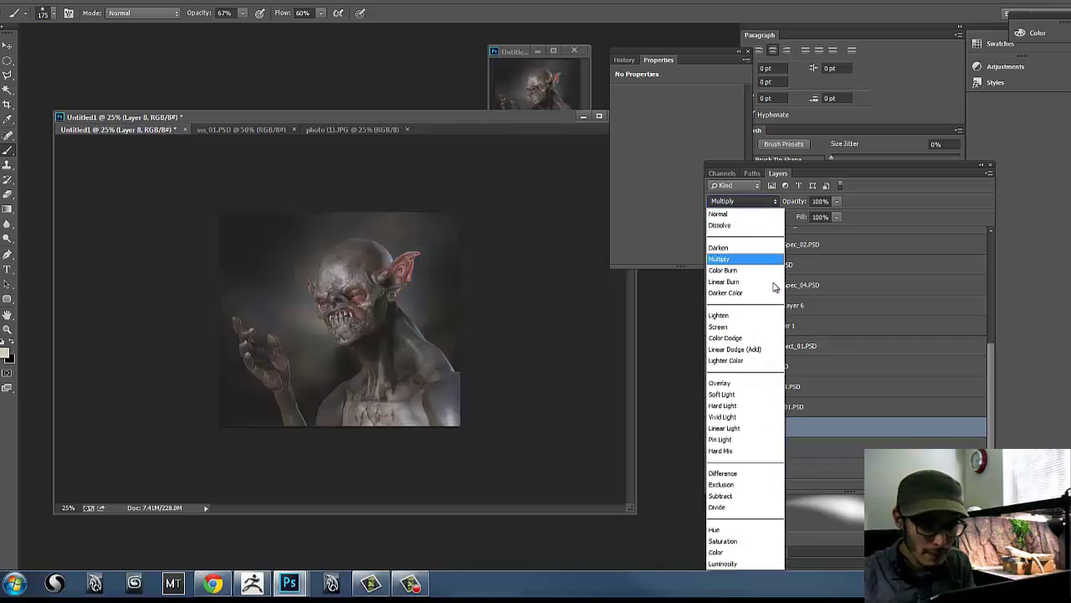
pyautogui.click(743, 378)
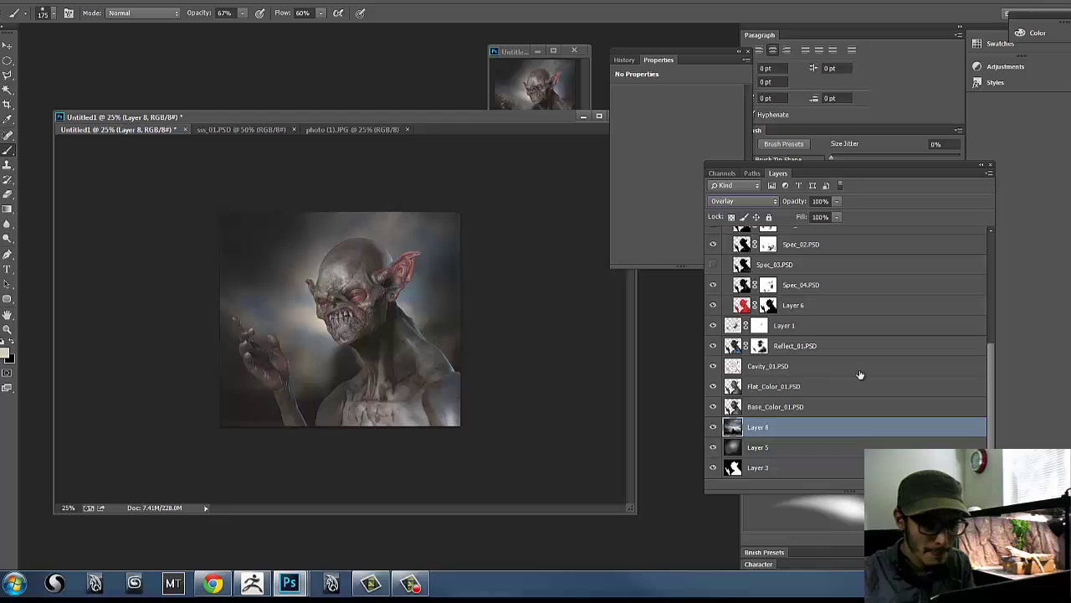
# - Compare the composite with the cream color fill layer hidden and shown
pyautogui.moveTo(993, 378); pyautogui.dragTo(1049, 236)
pyautogui.click(713, 259)
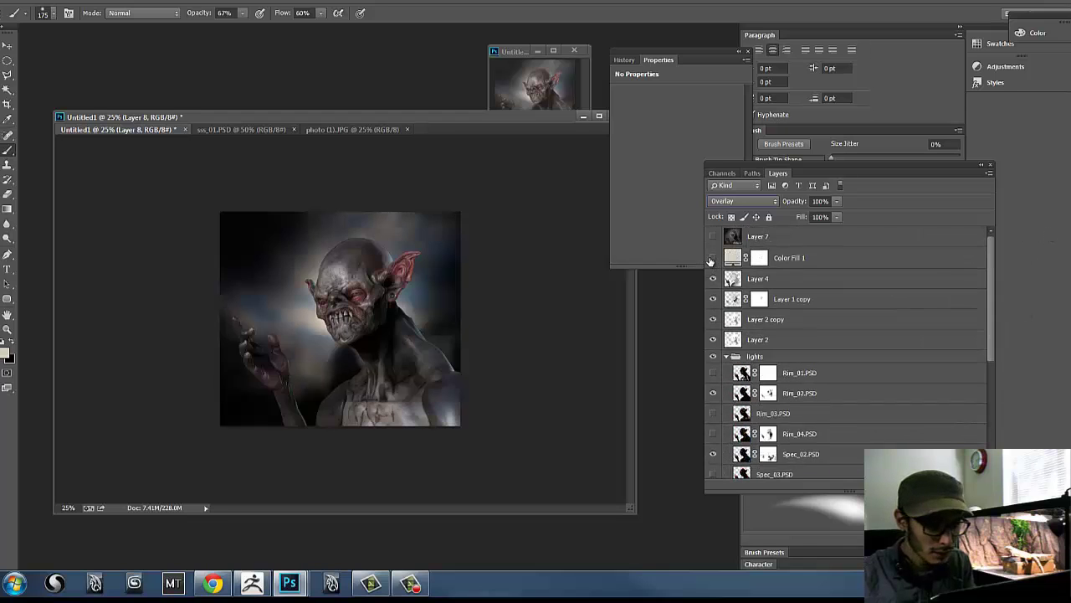
pyautogui.click(713, 259)
# - Change the color fill from cream to a dark, muted teal with hue 175, saturation 31% and brightness 38%
pyautogui.doubleClick(732, 257)
pyautogui.click(799, 240)
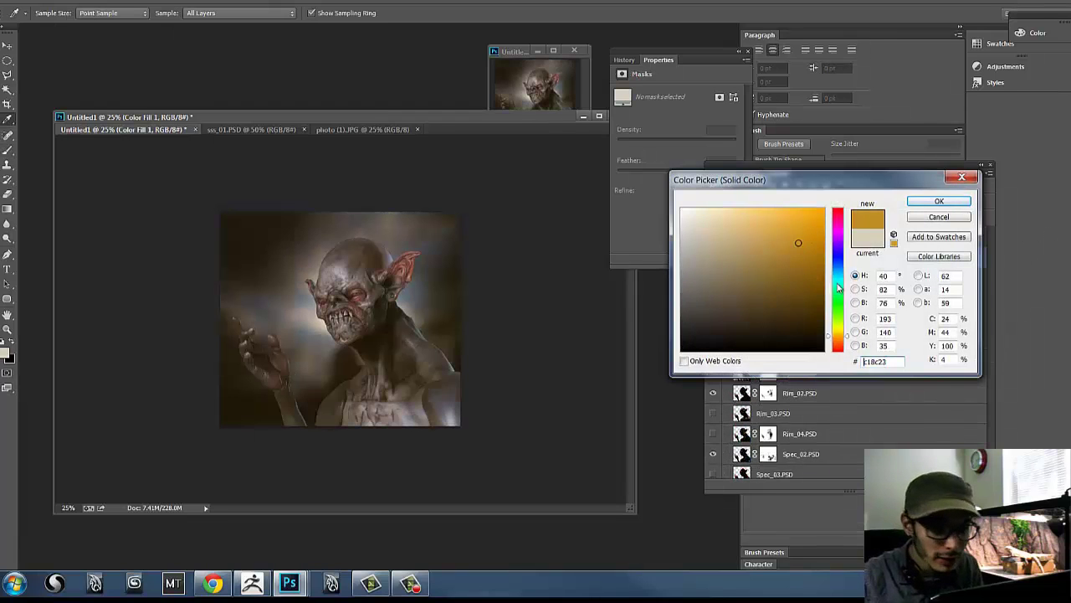
pyautogui.click(840, 282)
pyautogui.click(740, 281)
pyautogui.click(715, 287)
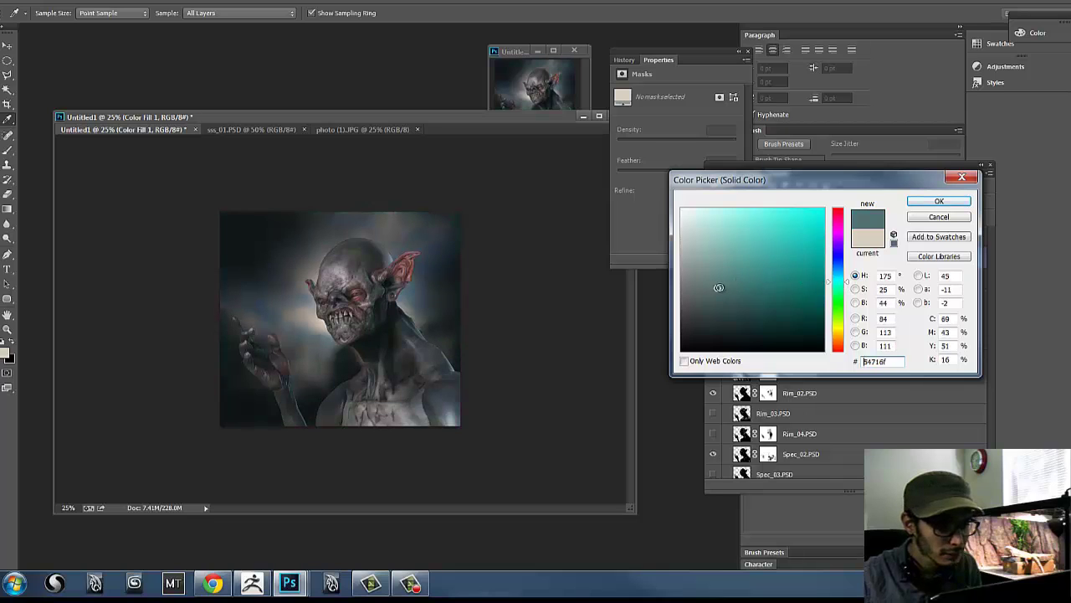
pyautogui.click(725, 297)
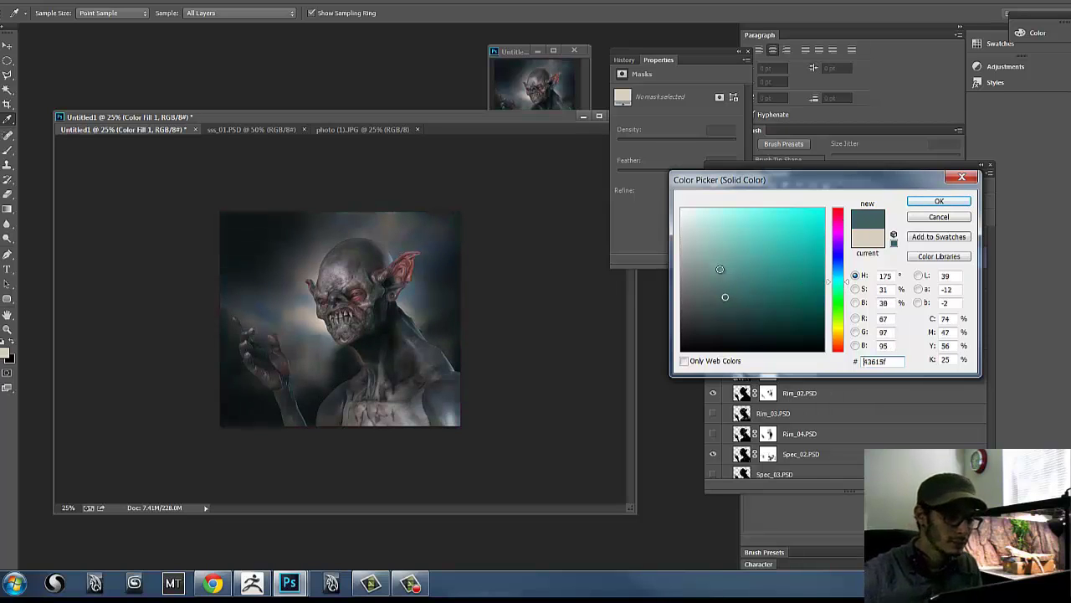
pyautogui.click(940, 204)
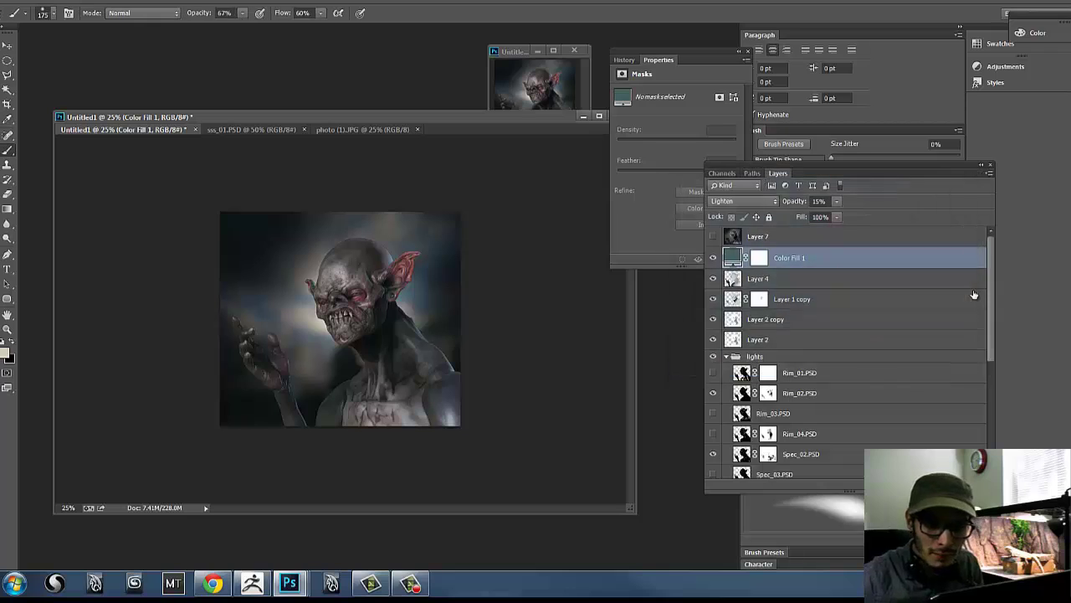
# - Compare the teal-tinted composite with the Overlay sky photo layer hidden and shown
pyautogui.scroll(-10, 976, 336)
pyautogui.click(713, 428)
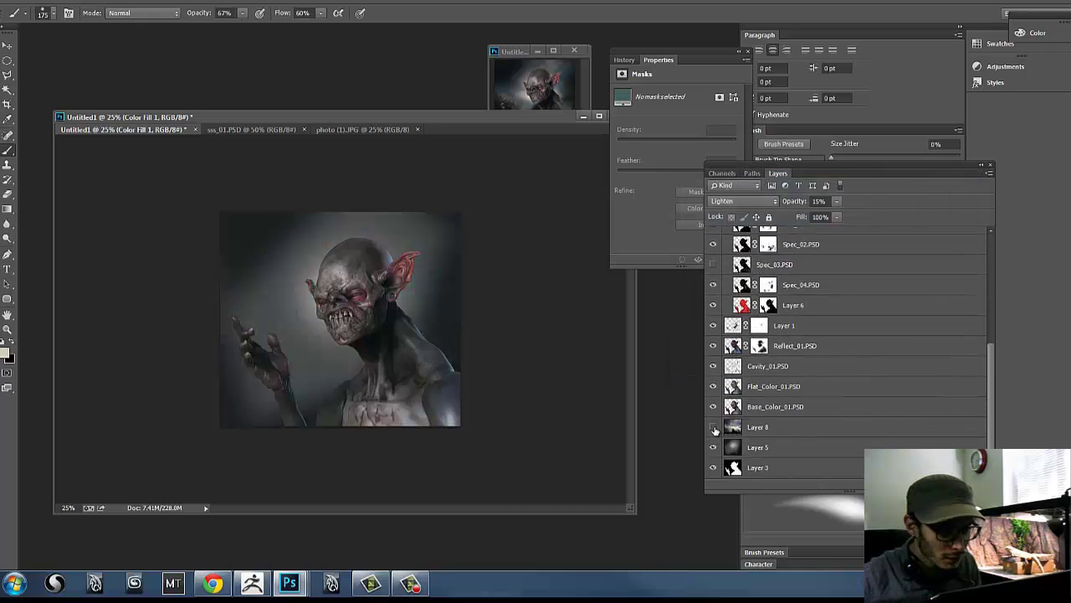
pyautogui.click(713, 427)
pyautogui.click(713, 428)
pyautogui.click(713, 428)
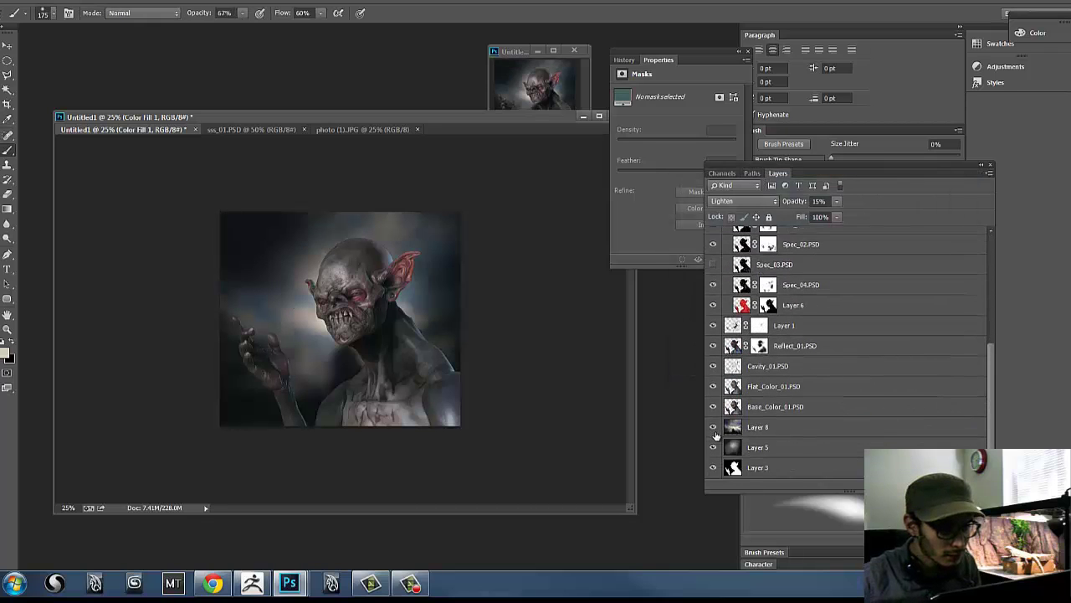
# - Compare the image with the gray background glow on Layer 5 hidden and shown, and hide the sky photo layer
pyautogui.click(713, 447)
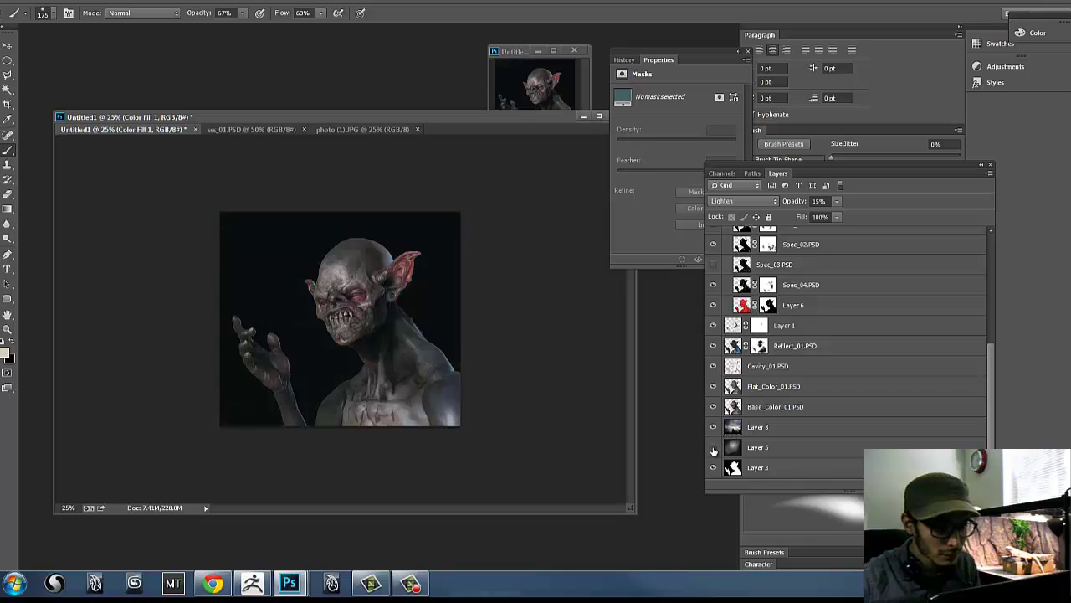
pyautogui.click(713, 447)
pyautogui.click(713, 447)
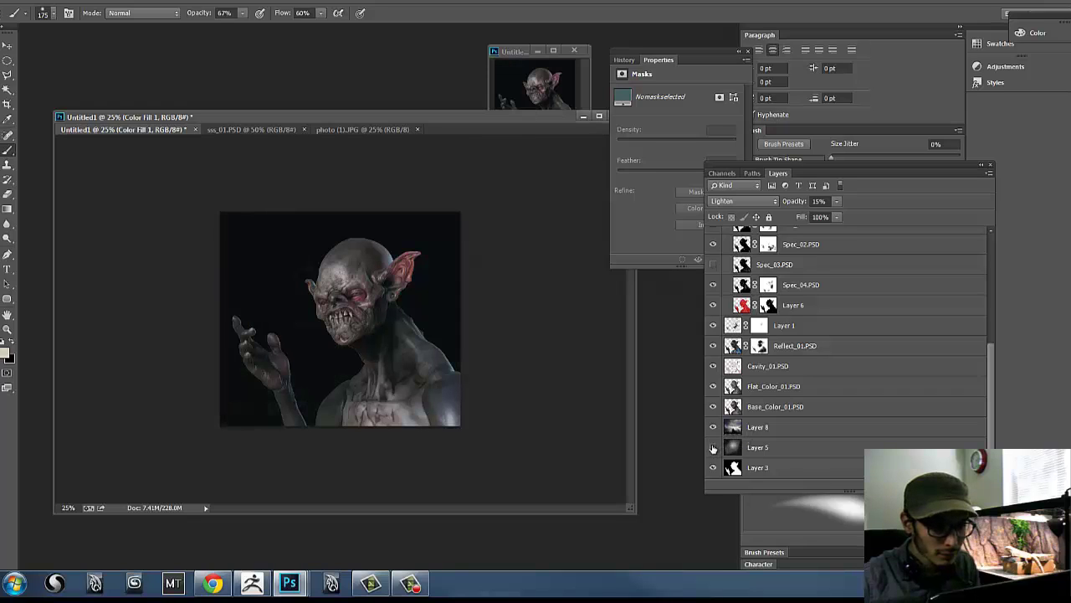
pyautogui.click(714, 448)
pyautogui.click(714, 427)
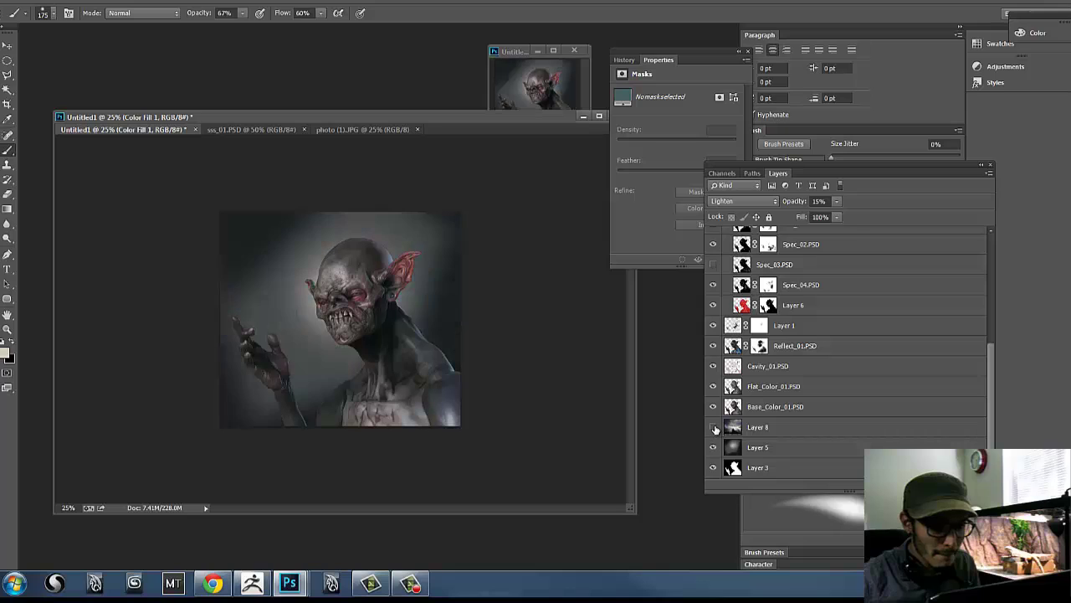
# - Enlarge the brush to 700, paint gray into the background glow on Layer 5, and compare the image with that layer hidden and shown
pyautogui.click(714, 428)
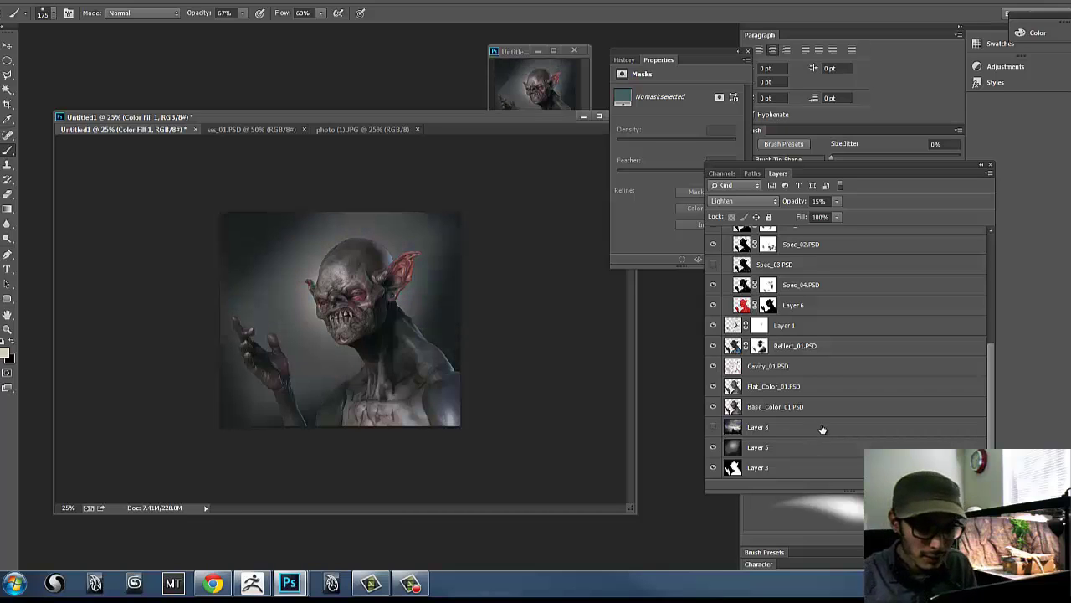
pyautogui.click(860, 447)
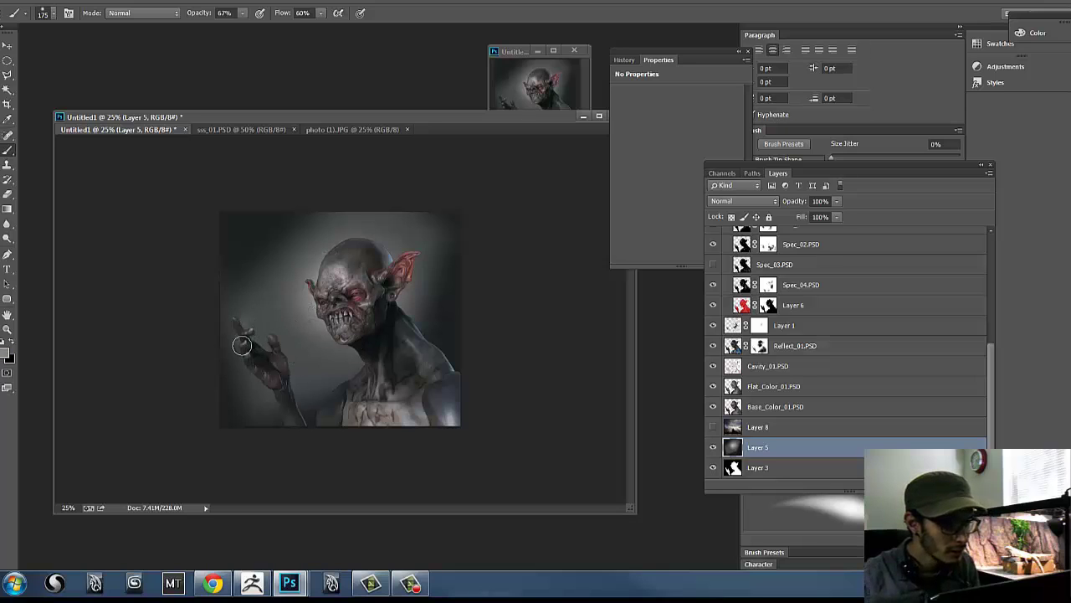
pyautogui.press(']')
pyautogui.press(']')
pyautogui.press(']')
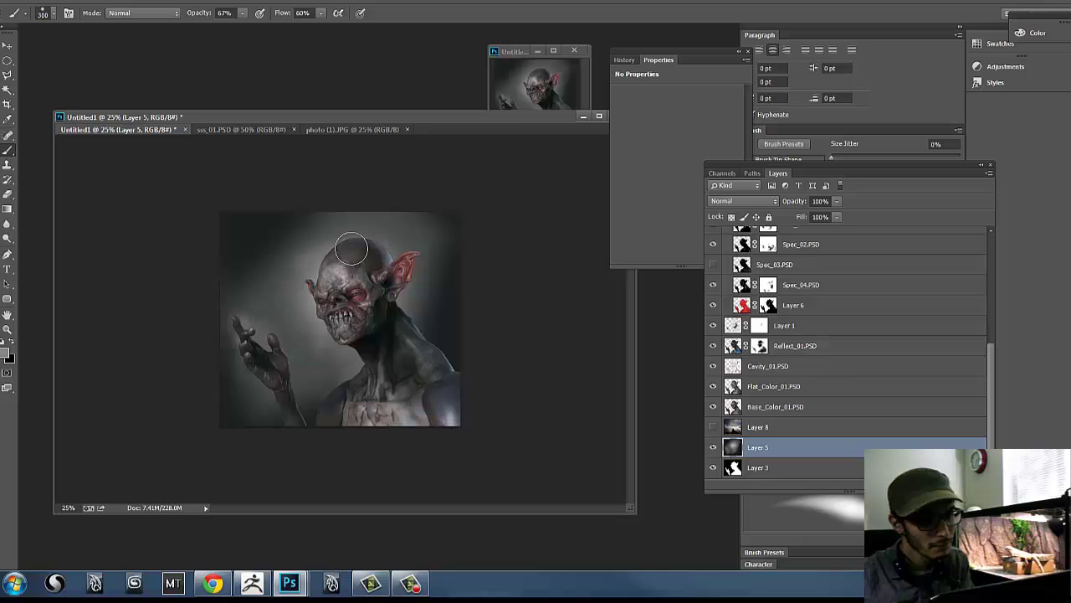
pyautogui.press(']')
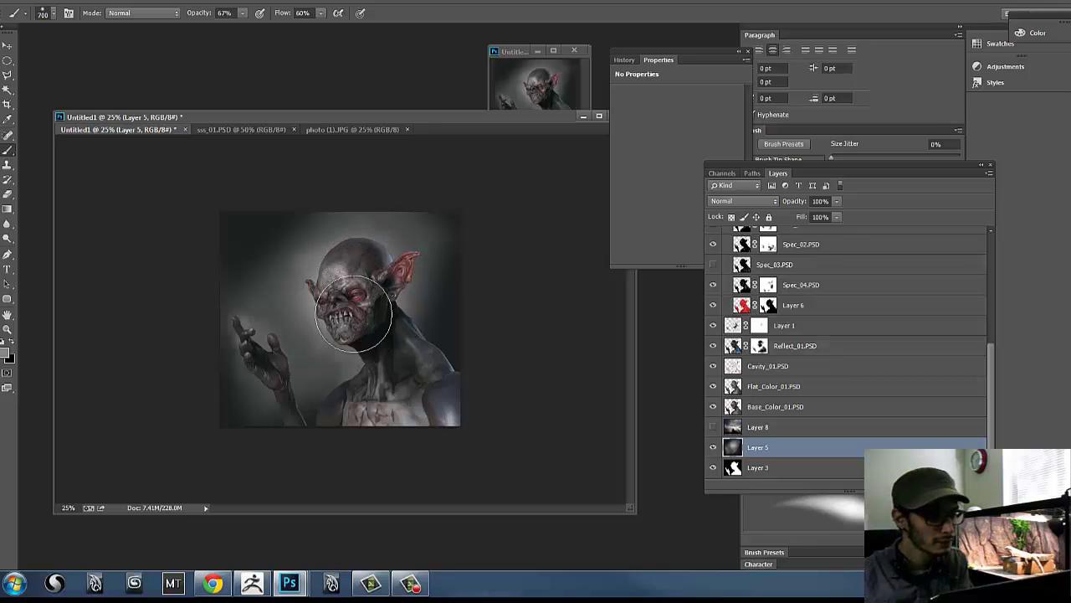
pyautogui.press(']')
pyautogui.press(']')
pyautogui.press(']')
pyautogui.moveTo(425, 322)
pyautogui.mouseDown()
pyautogui.moveTo(416, 356)
pyautogui.moveTo(390, 358)
pyautogui.mouseUp()
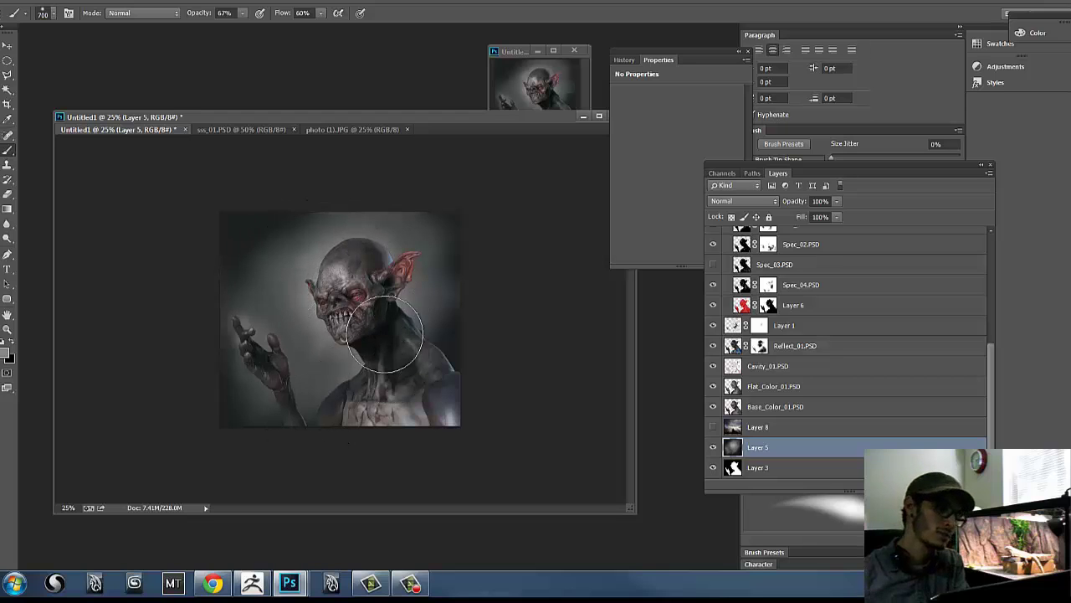
pyautogui.click(714, 449)
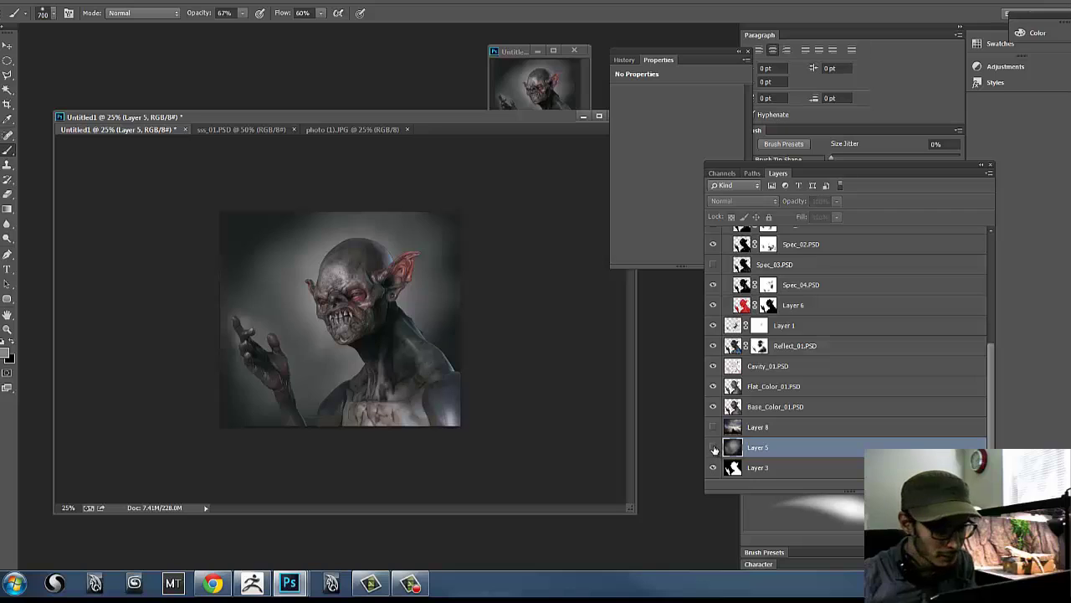
pyautogui.click(713, 450)
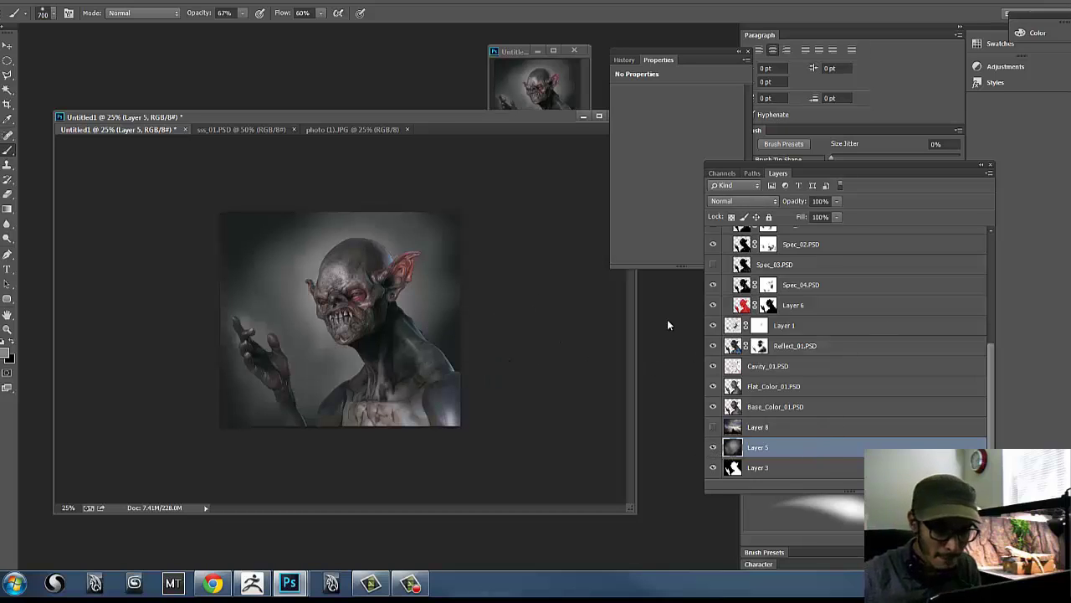
# - Colorize the Layer 5 background glow with hue 136, saturation 9 and lightness -24, and compare it hidden and shown
pyautogui.hotkey('ctrl', 'u')
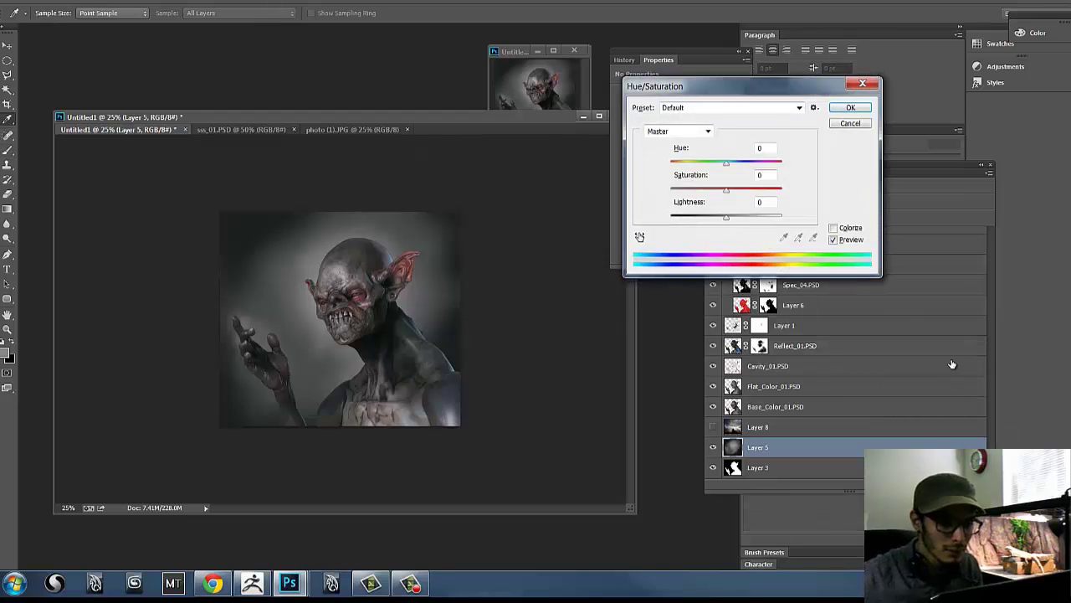
pyautogui.click(834, 227)
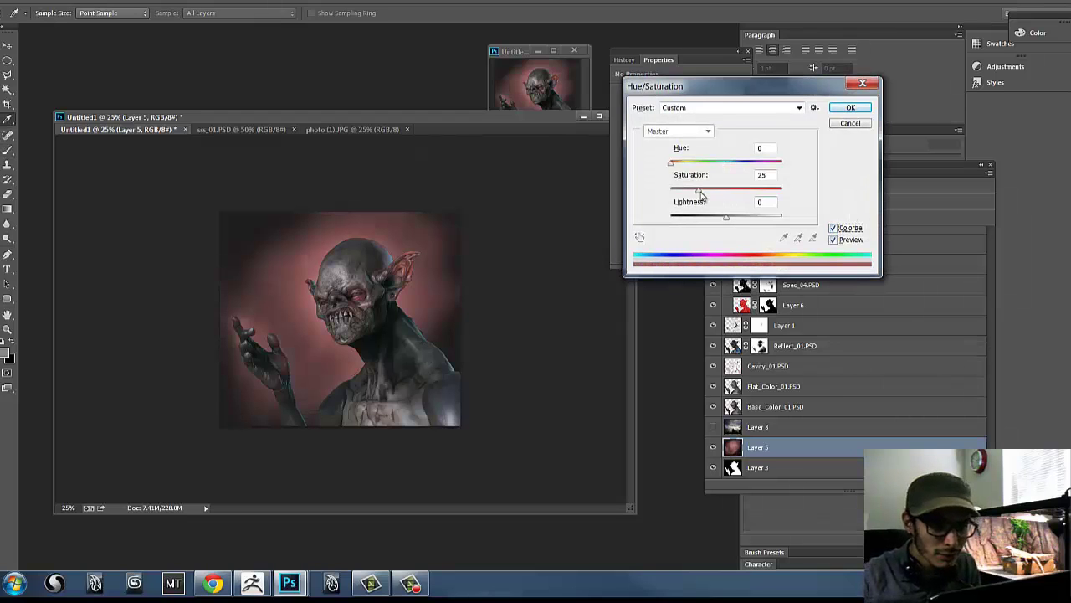
pyautogui.moveTo(701, 195); pyautogui.dragTo(713, 165)
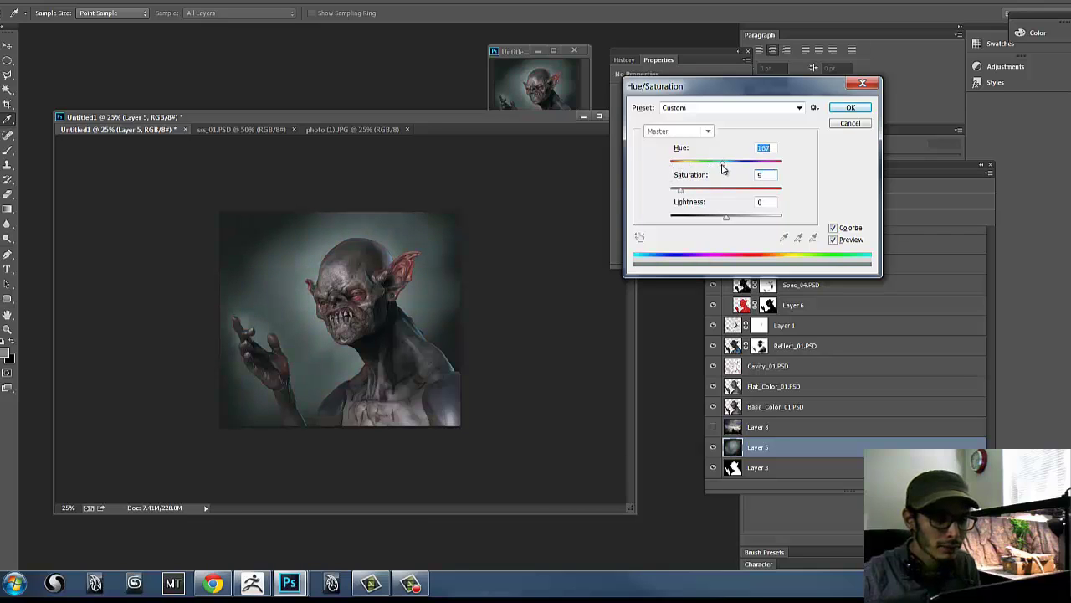
pyautogui.moveTo(725, 218); pyautogui.dragTo(711, 220)
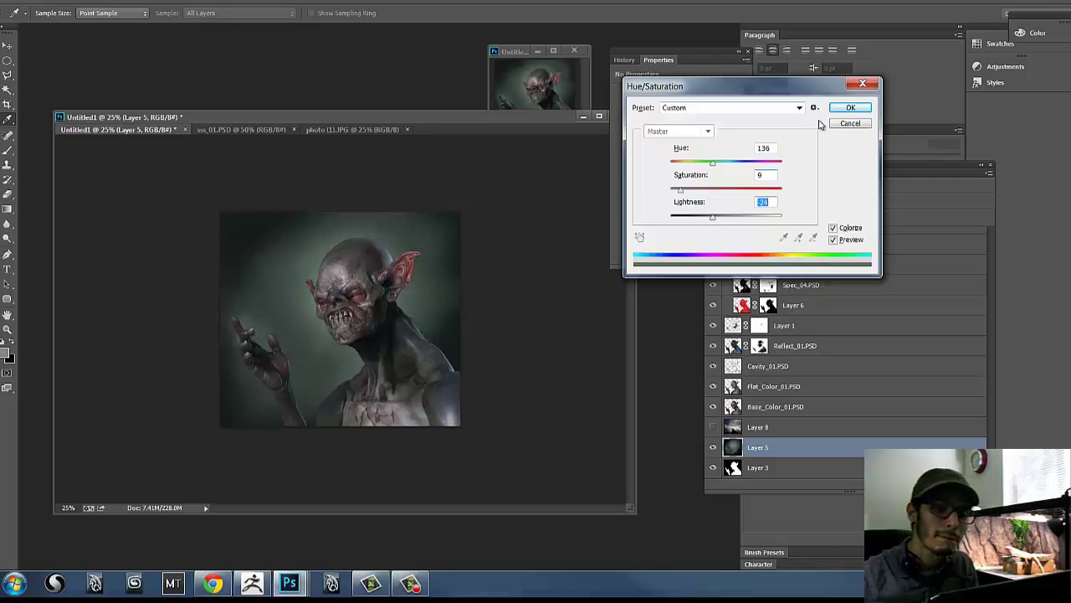
pyautogui.click(849, 107)
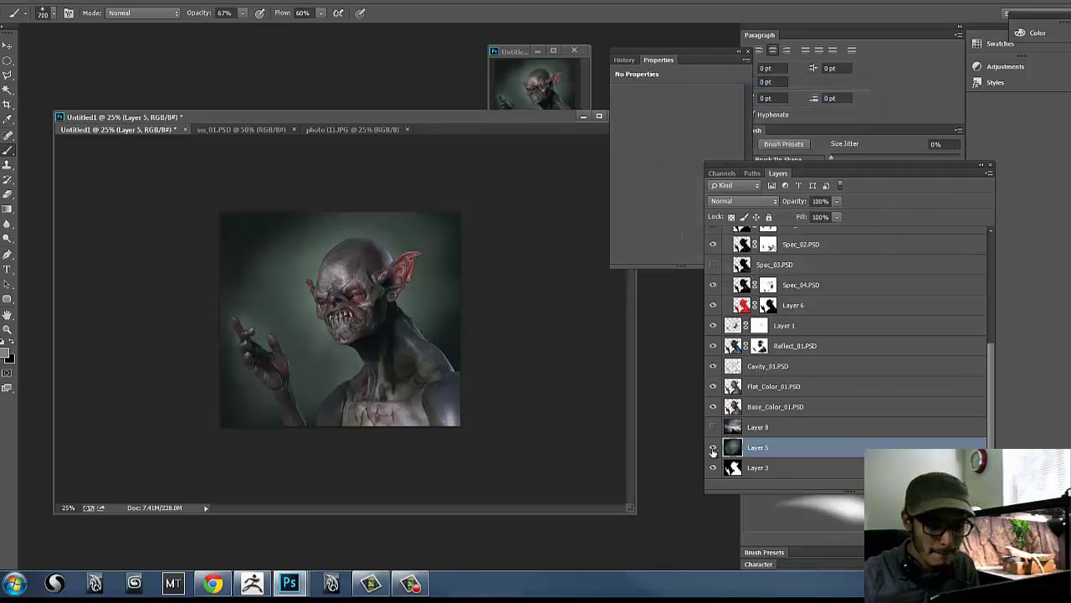
pyautogui.click(713, 448)
pyautogui.click(713, 448)
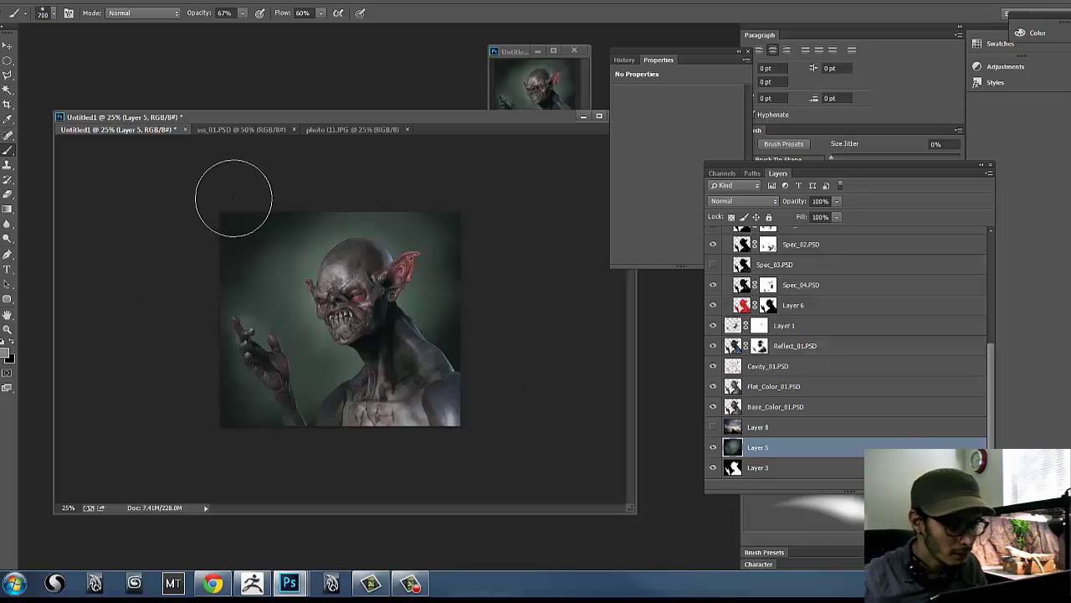
# - Open the TerrainRock_0003_Color texture from the asileFX_TerrainRock folder inside Dropbox's SIMPLE_TEXTURES folder
pyautogui.doubleClick(379, 74)
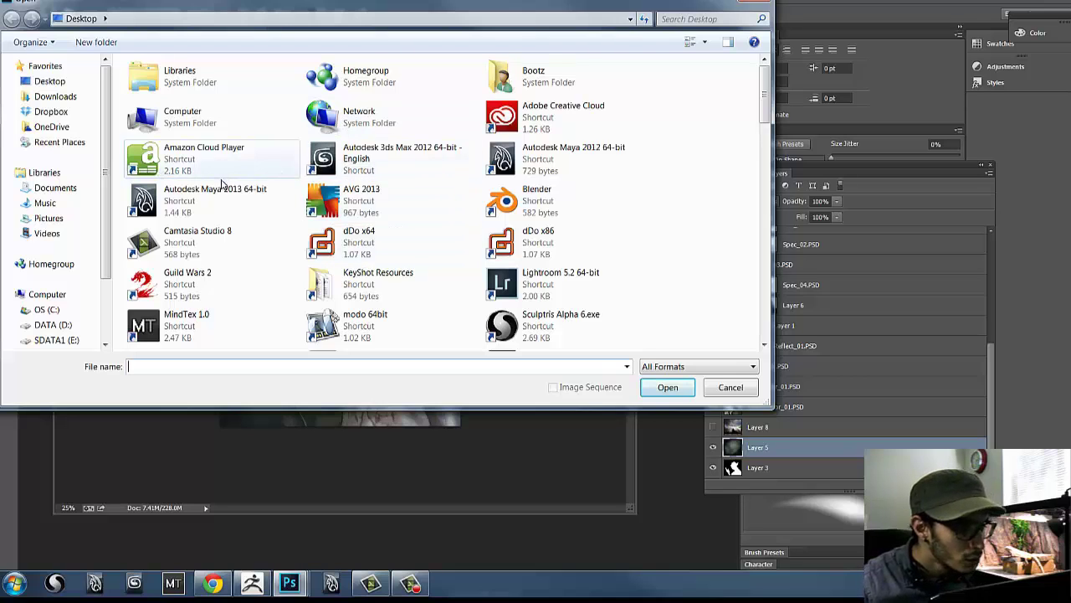
pyautogui.click(52, 111)
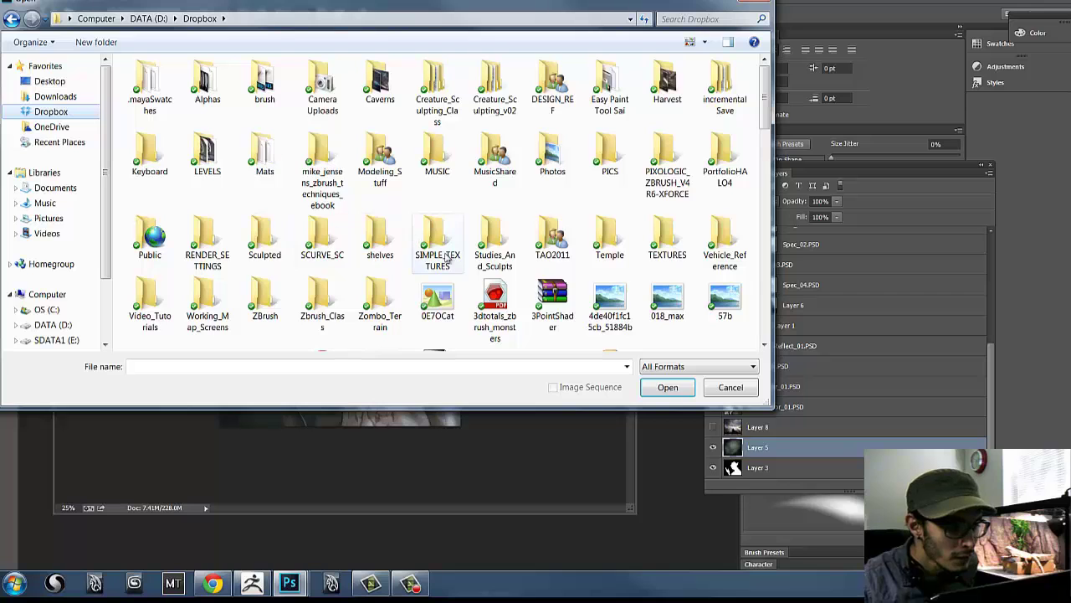
pyautogui.doubleClick(437, 245)
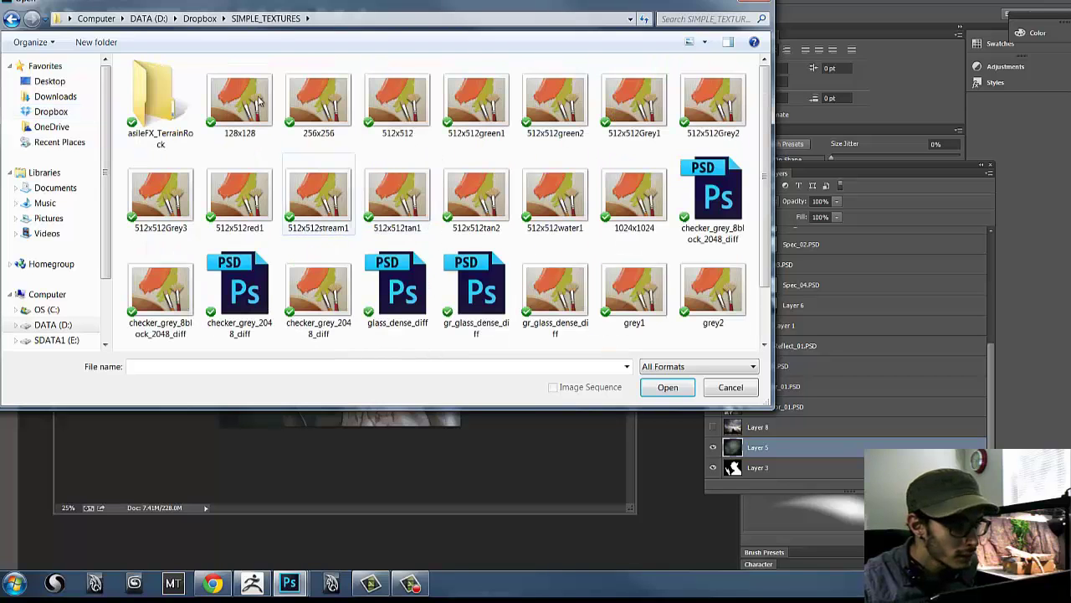
pyautogui.doubleClick(171, 109)
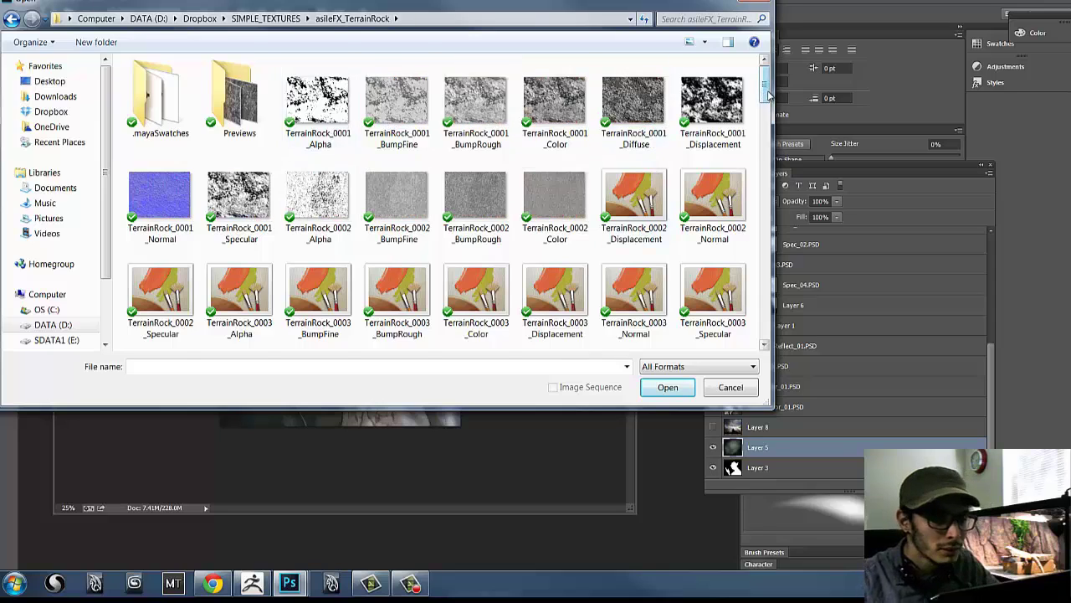
pyautogui.moveTo(768, 93); pyautogui.dragTo(756, 117)
pyautogui.click(475, 168)
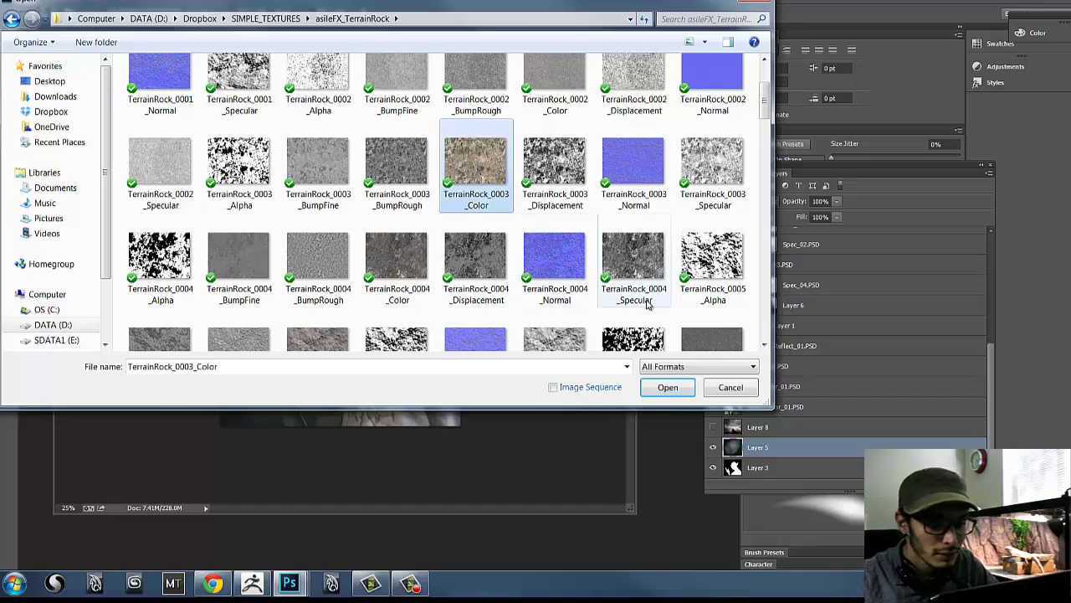
pyautogui.click(665, 386)
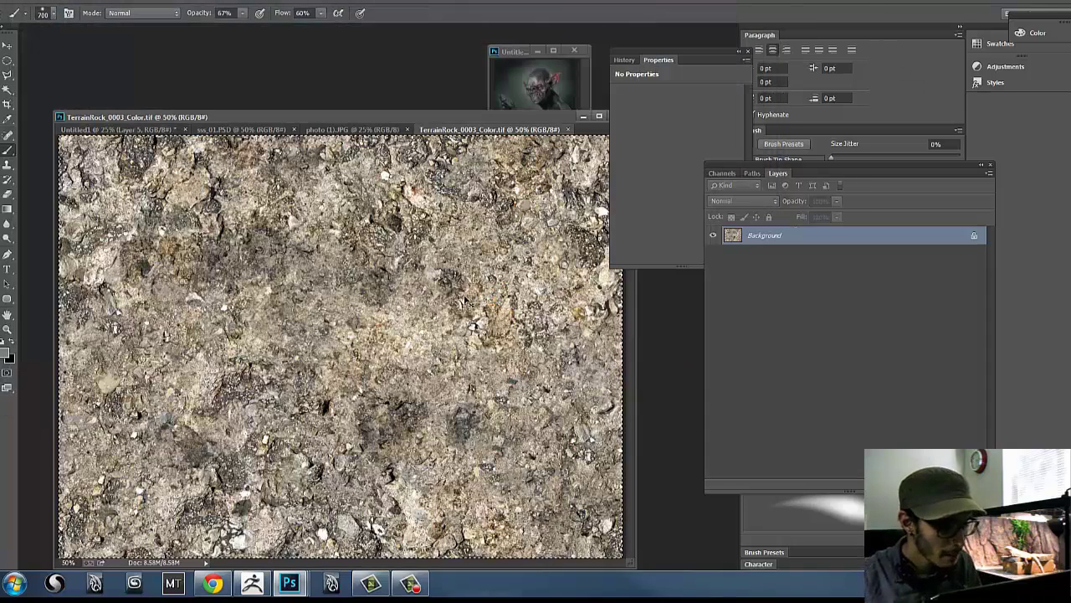
# - Paste the copied rock texture directly above Layer 5 in the creature composite and set its blend mode to Multiply
pyautogui.click(117, 130)
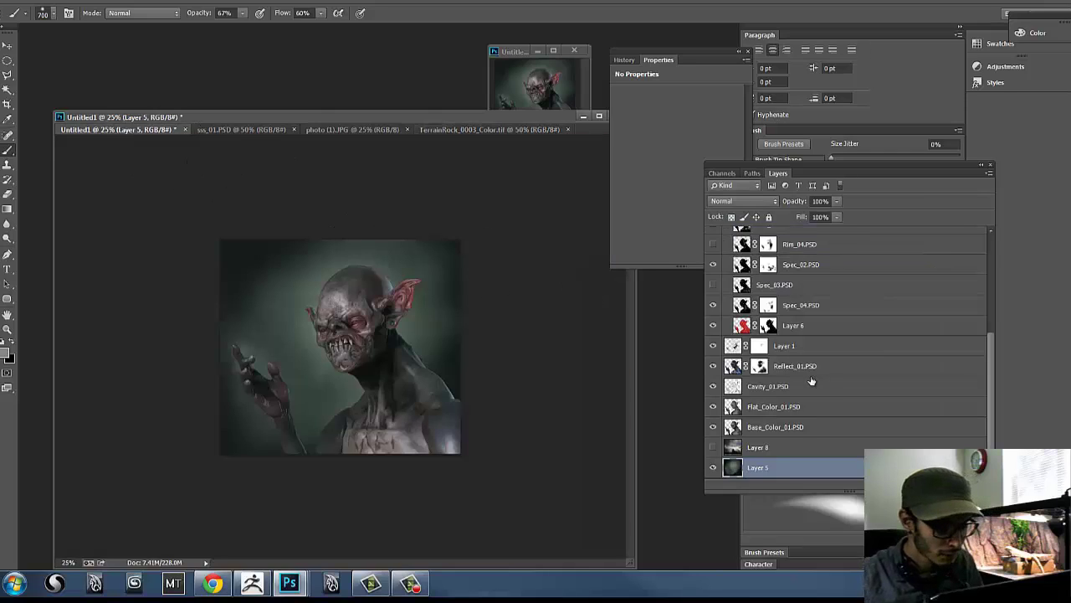
pyautogui.hotkey('ctrl', 'v')
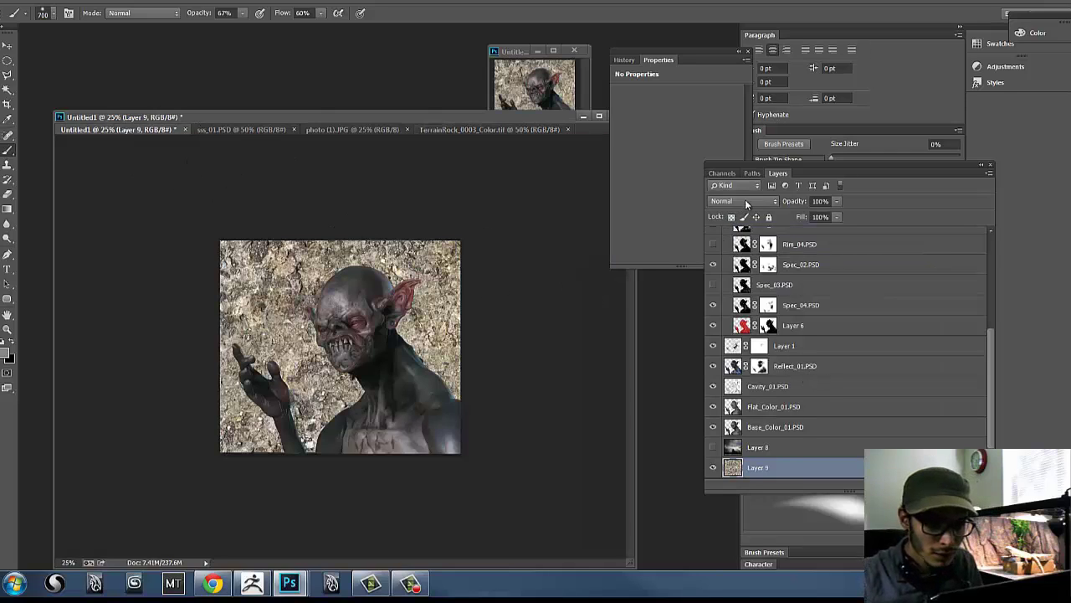
pyautogui.click(747, 204)
pyautogui.click(742, 322)
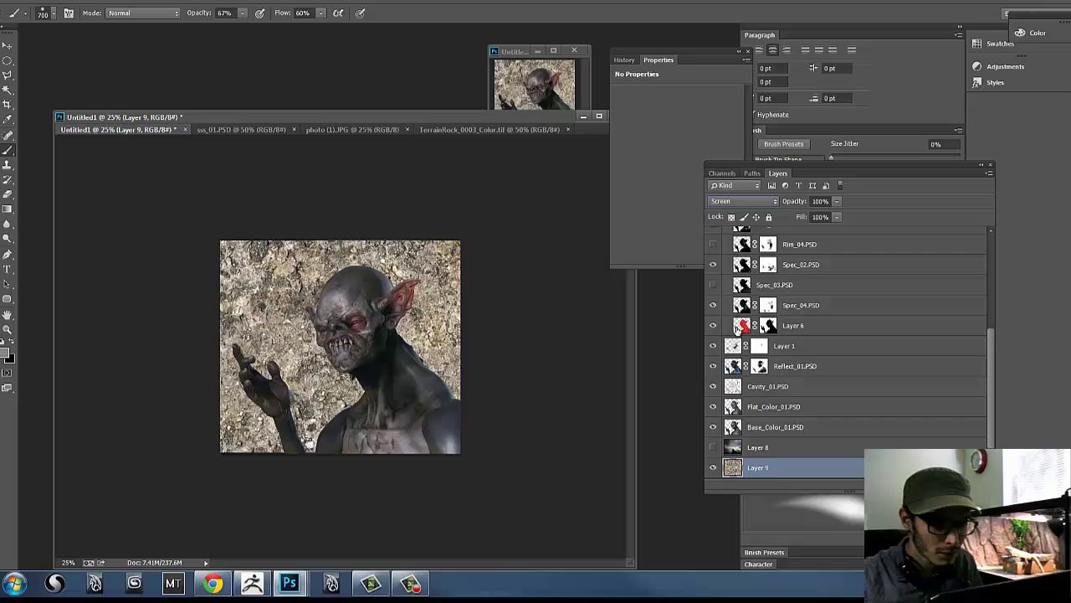
pyautogui.click(744, 204)
pyautogui.click(749, 261)
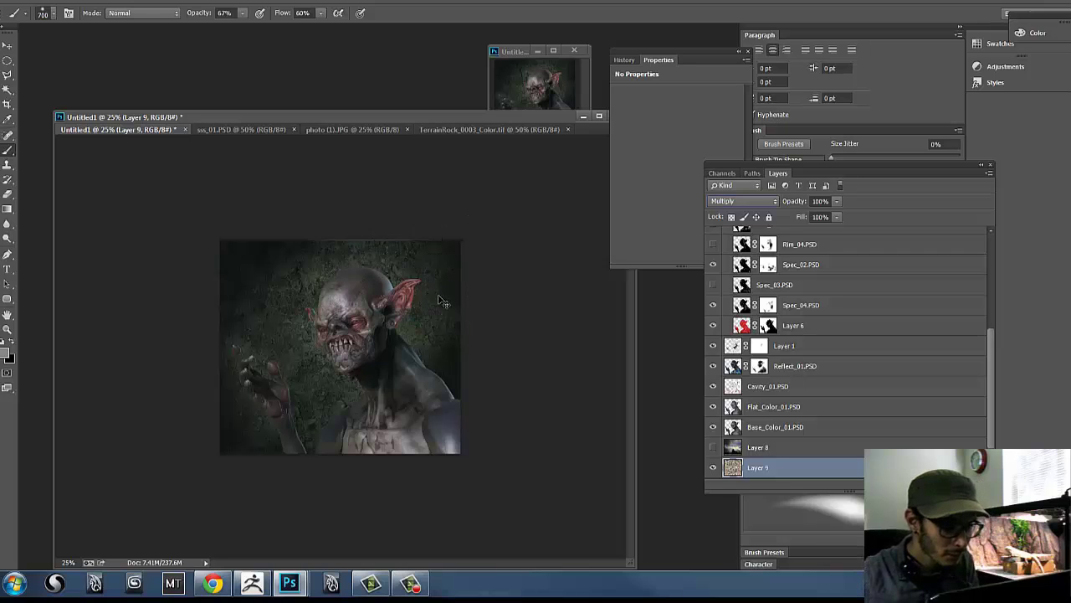
pyautogui.hotkey('ctrl', 't')
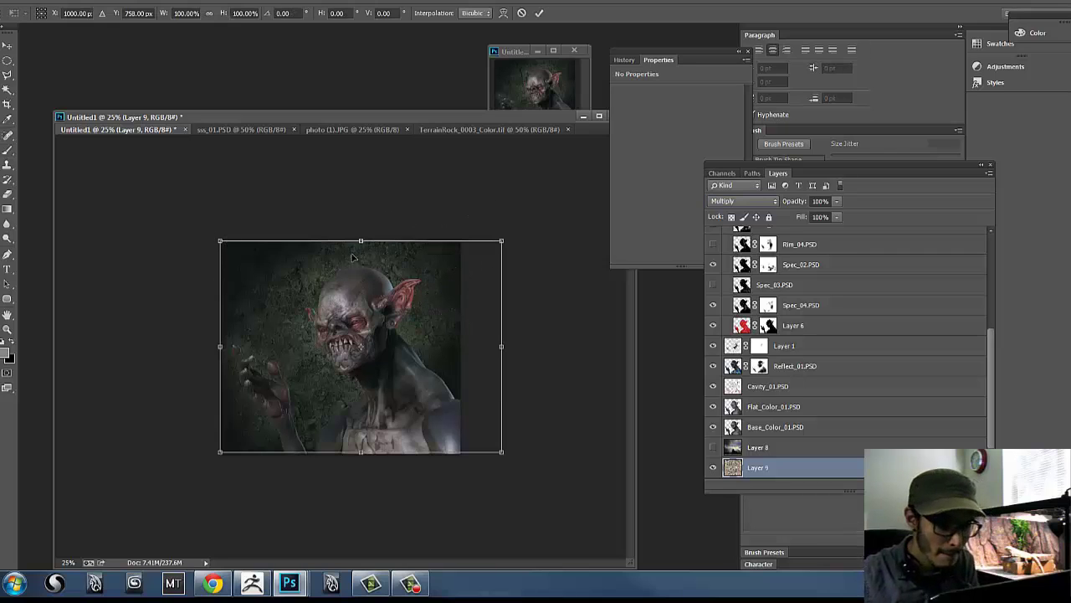
pyautogui.press('Return')
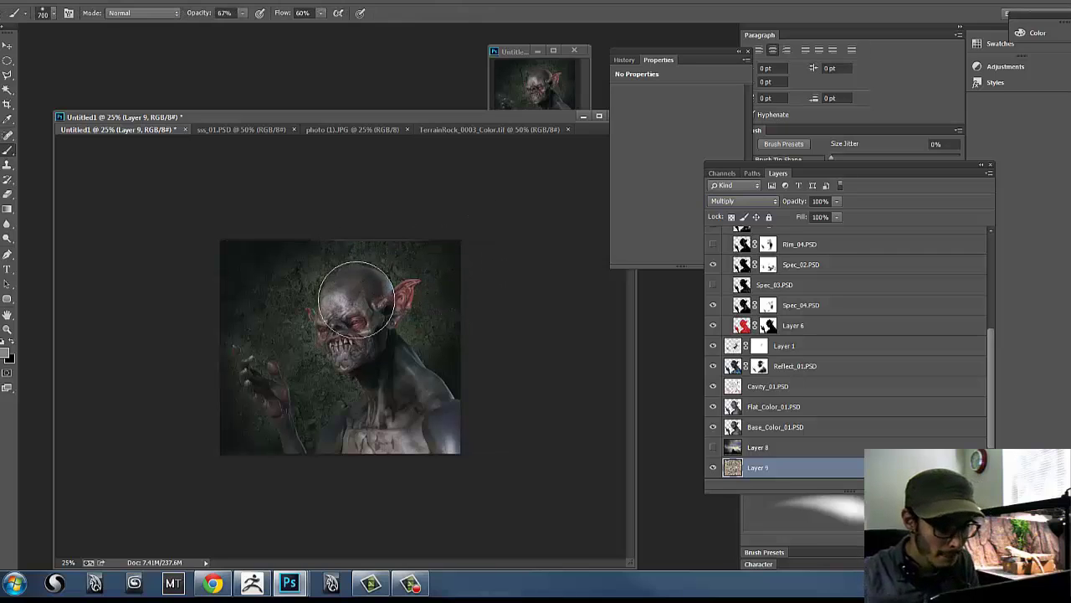
# - Apply a Gaussian Blur with a radius of 1 pixel to the rock texture layer
pyautogui.click(188, 2)
pyautogui.moveTo(278, 157)
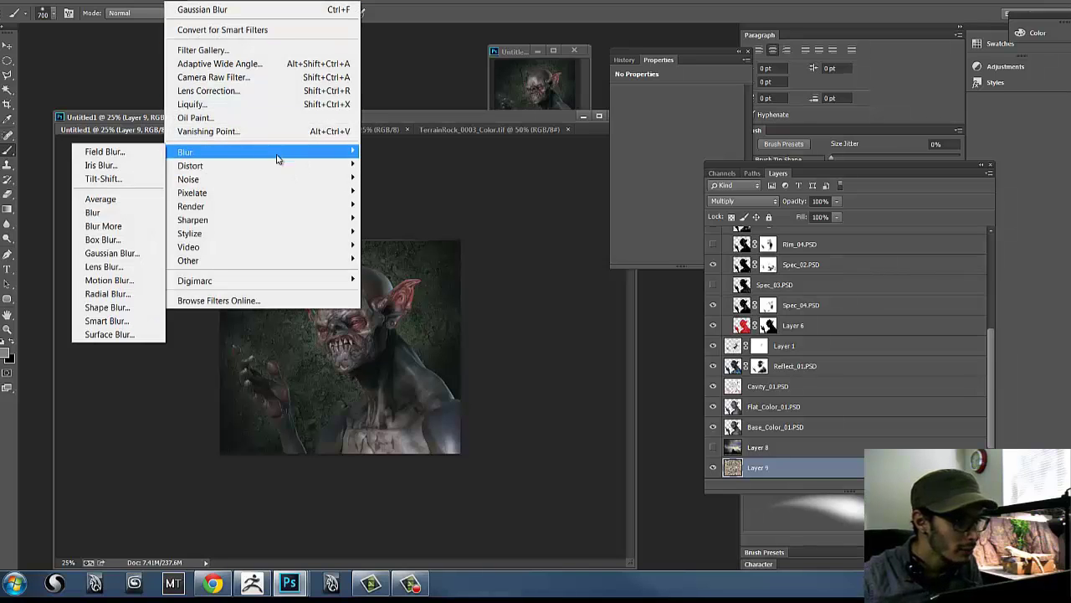
pyautogui.click(118, 252)
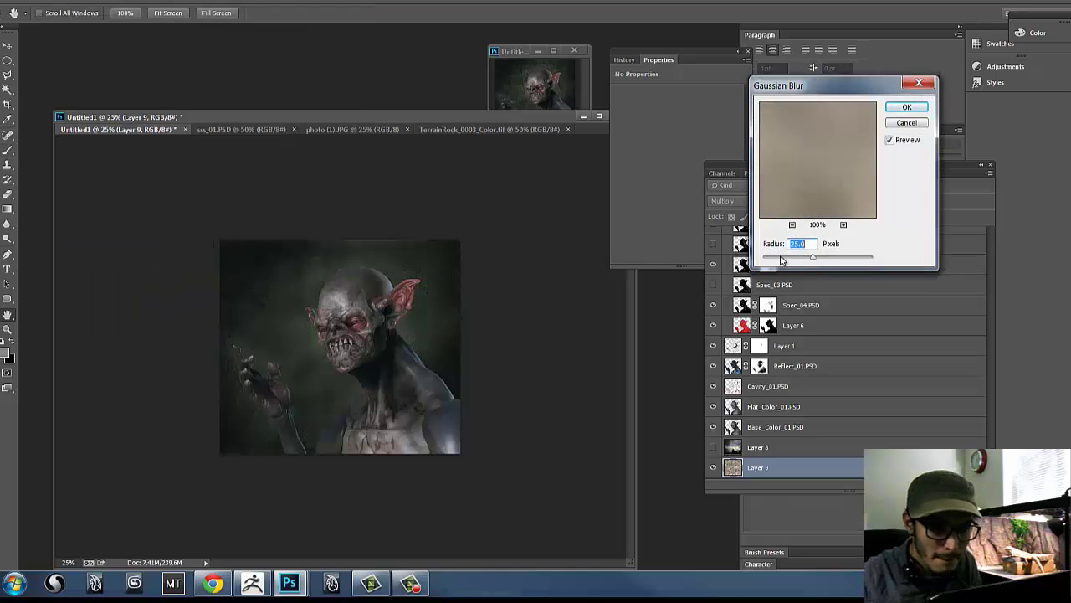
pyautogui.moveTo(781, 260); pyautogui.dragTo(775, 262)
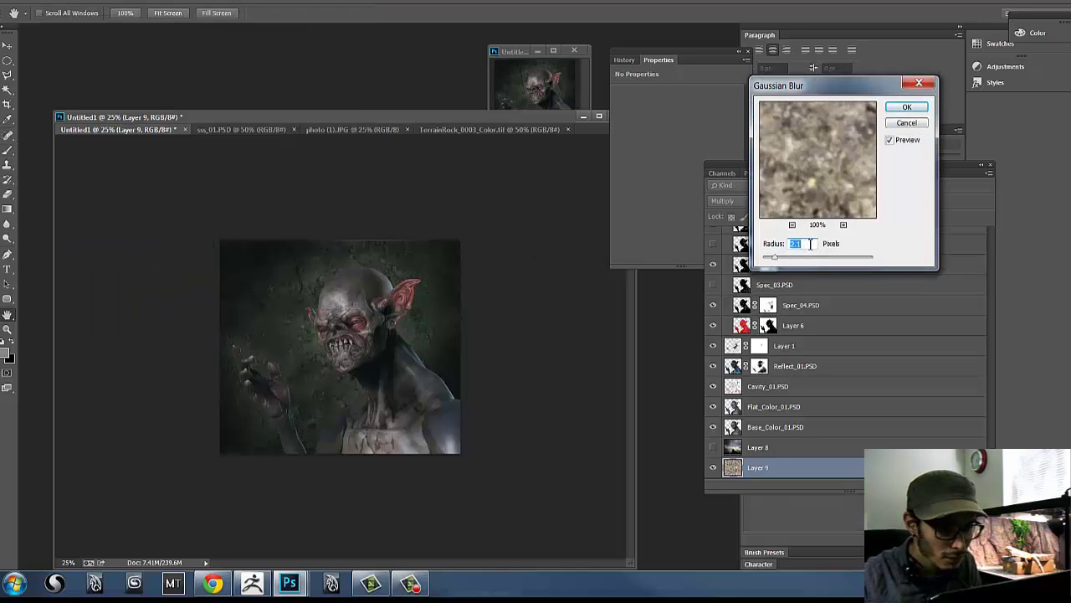
pyautogui.write('1')
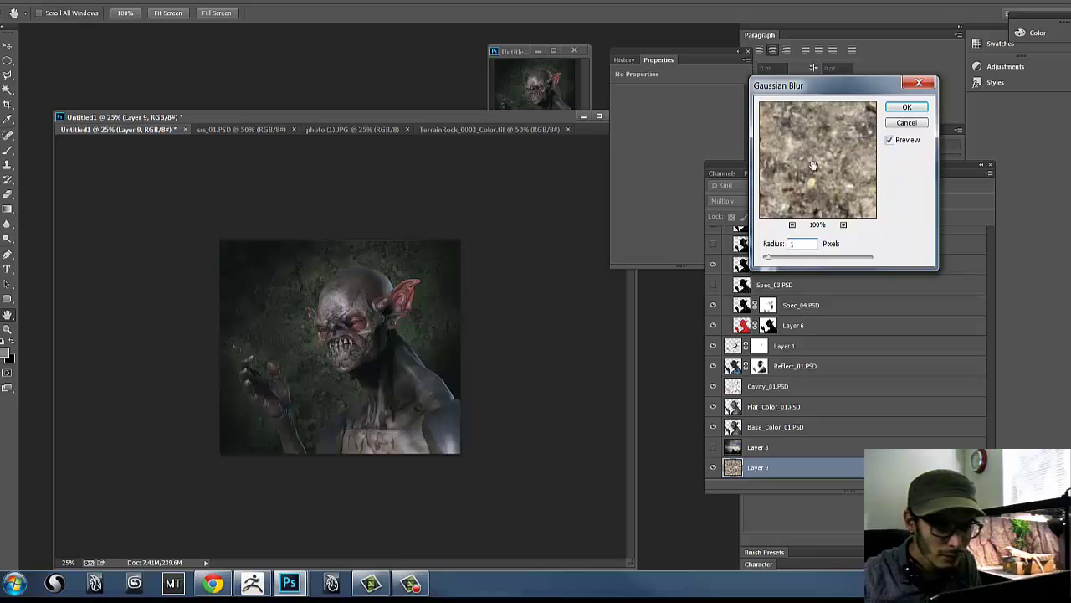
pyautogui.click(906, 107)
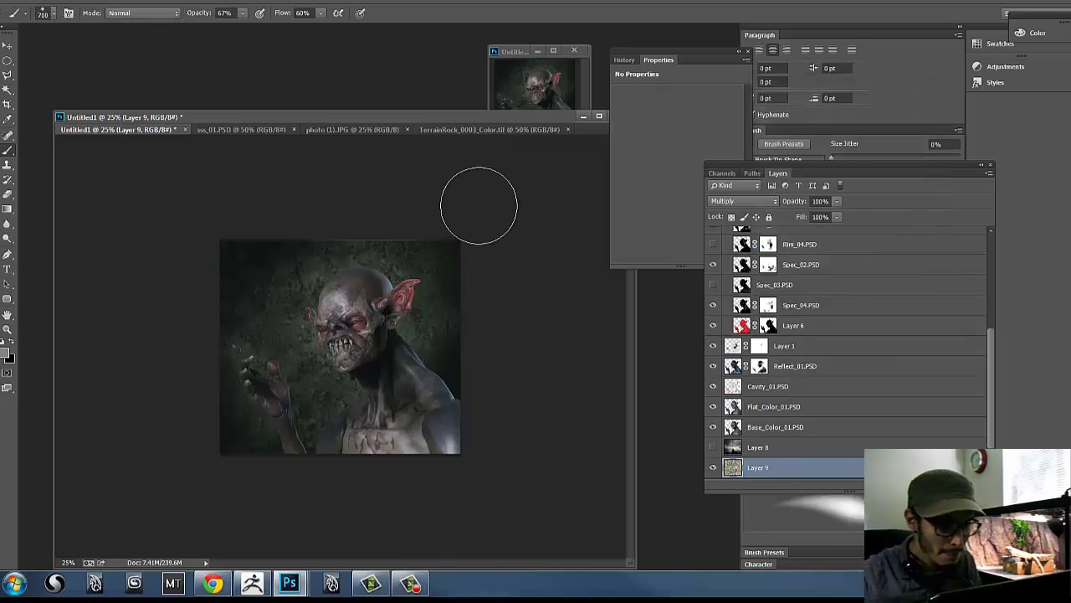
# - Lower the rock texture layer's opacity to 75% and adjust its input Levels to 36, 0.72 and 251
pyautogui.hotkey('ctrl', '+')
pyautogui.hotkey('ctrl', '+')
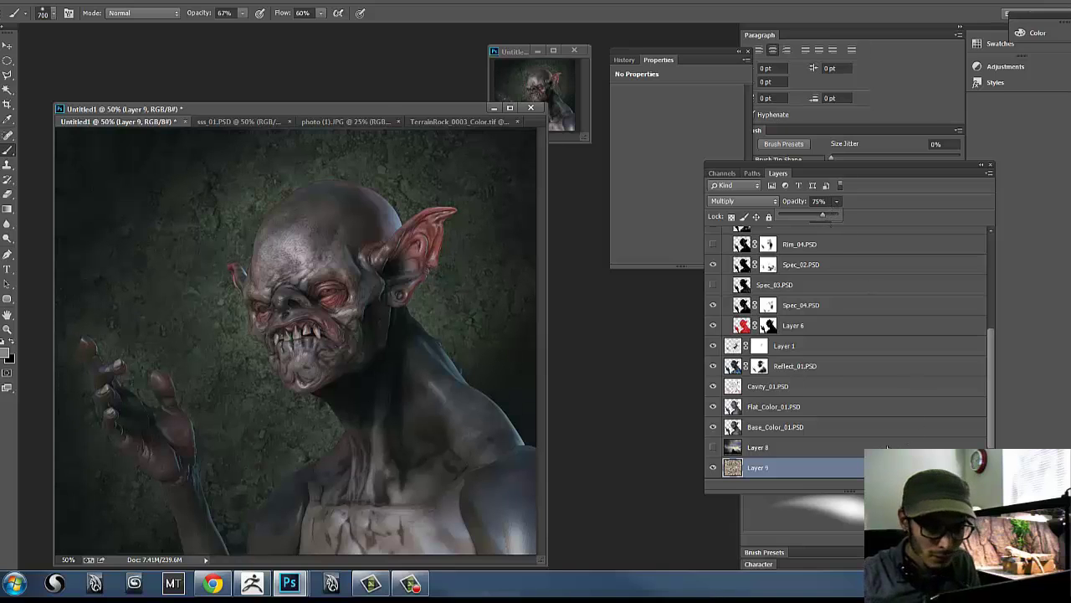
pyautogui.hotkey('ctrl', 'l')
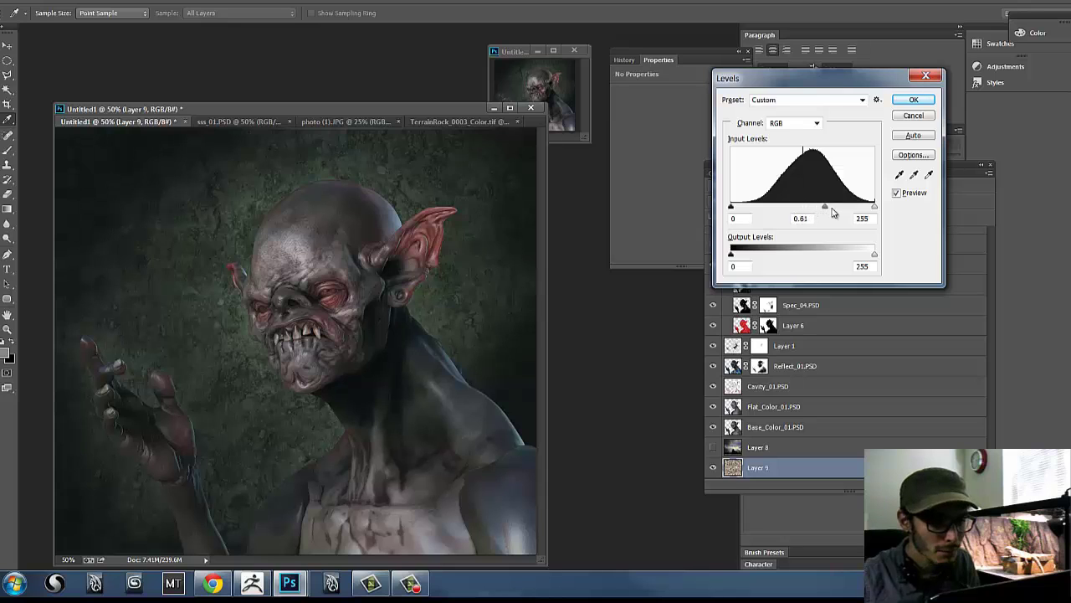
pyautogui.moveTo(833, 212); pyautogui.dragTo(874, 211)
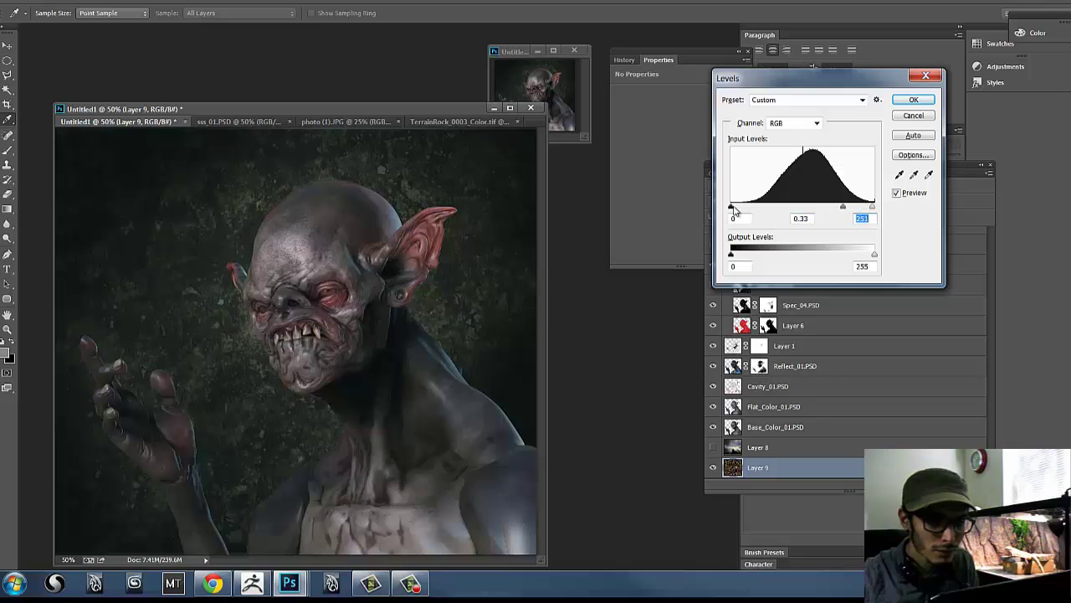
pyautogui.moveTo(778, 211); pyautogui.dragTo(753, 210)
pyautogui.moveTo(846, 212); pyautogui.dragTo(825, 209)
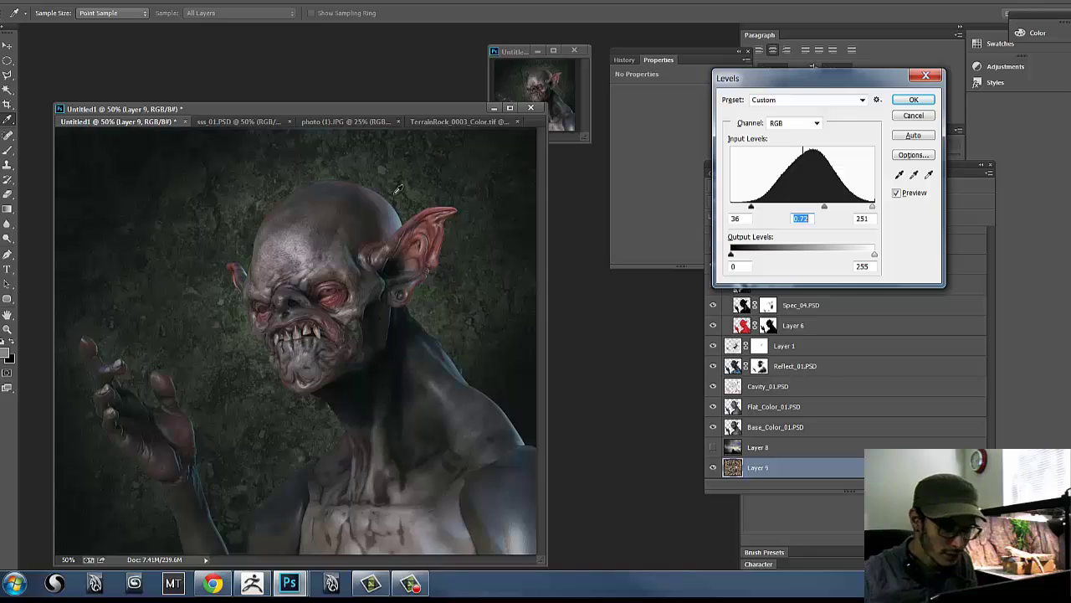
pyautogui.click(907, 102)
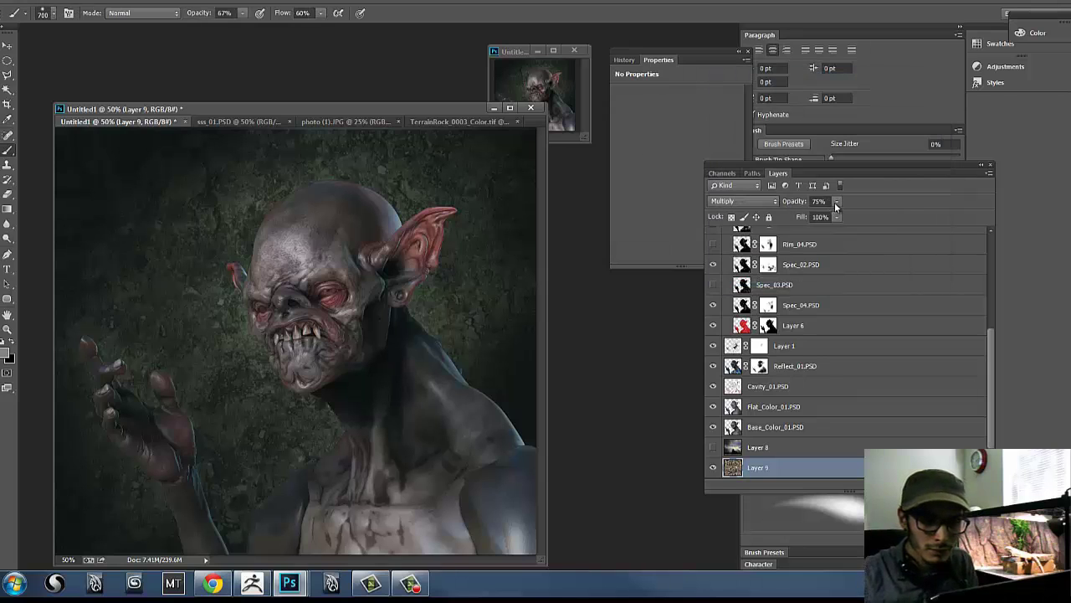
# - Lower the rock texture layer's opacity to 36% and compare the background with that layer hidden and shown
pyautogui.moveTo(835, 206); pyautogui.dragTo(816, 217)
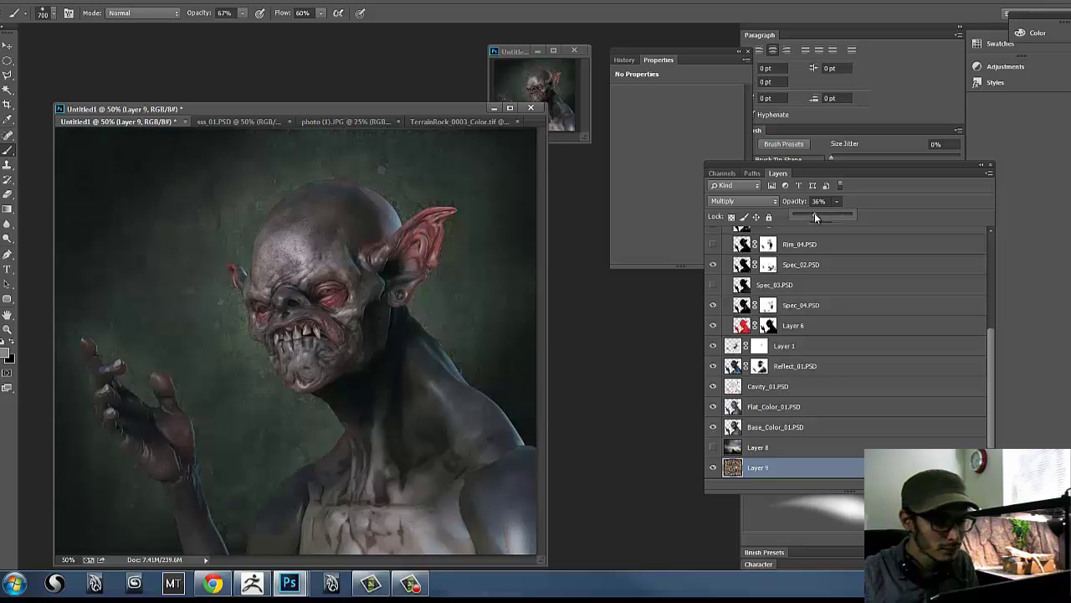
pyautogui.moveTo(990, 342); pyautogui.dragTo(986, 374)
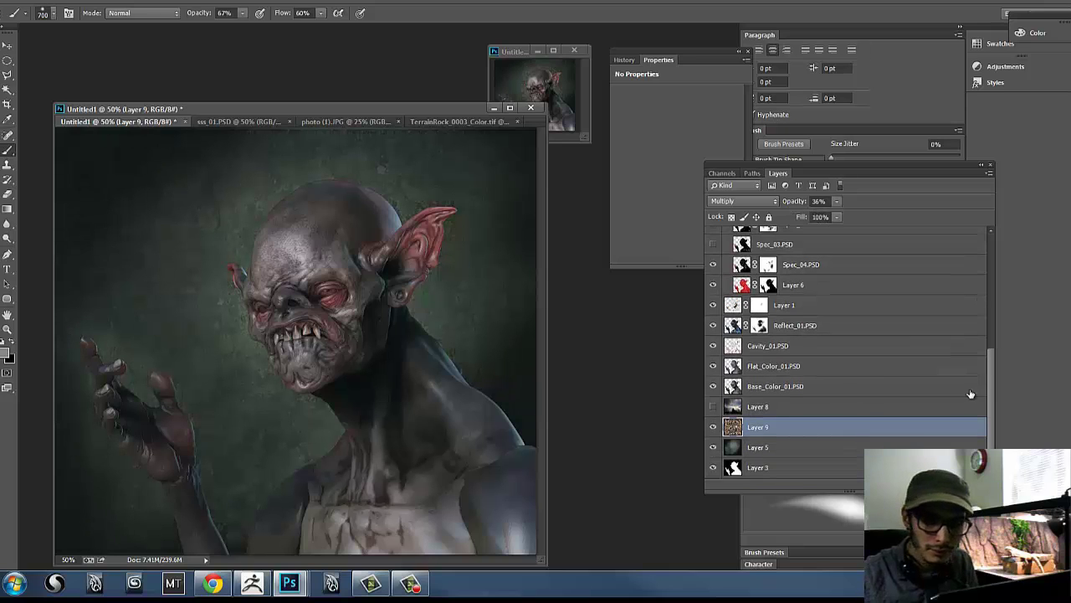
pyautogui.click(713, 427)
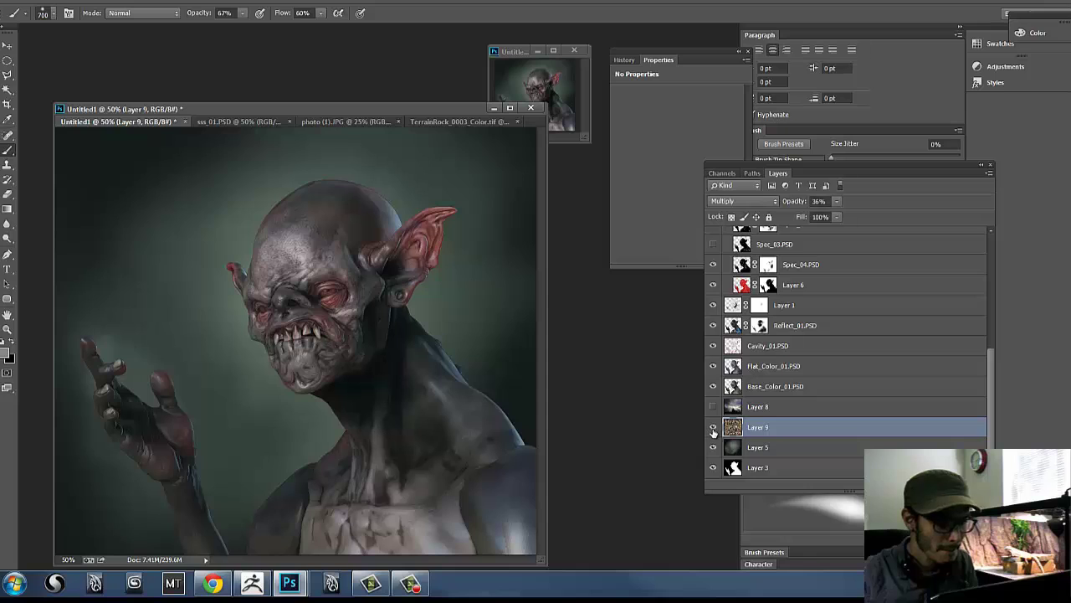
pyautogui.click(713, 428)
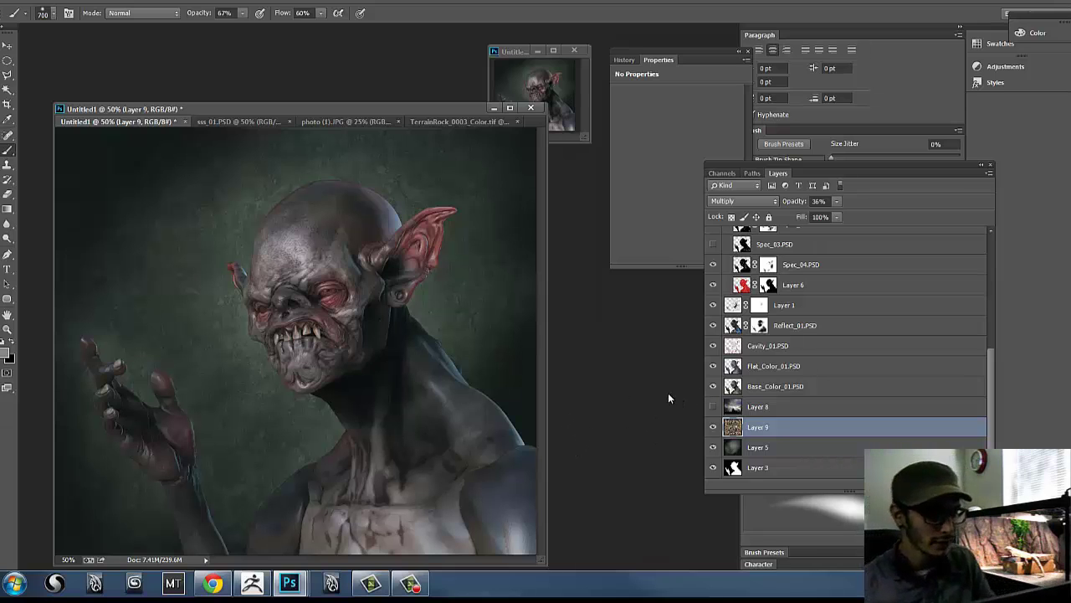
# - Toggle the visibility of Layer 9 and Layer 5 to examine how each one affects the background behind the creature
pyautogui.click(713, 427)
pyautogui.click(713, 427)
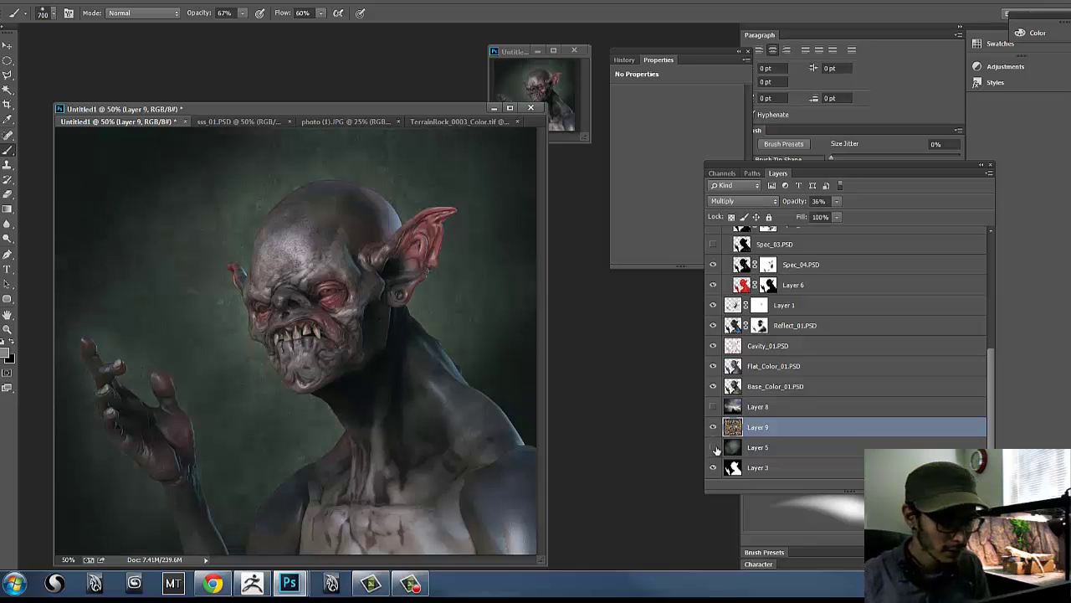
pyautogui.click(713, 448)
pyautogui.click(713, 448)
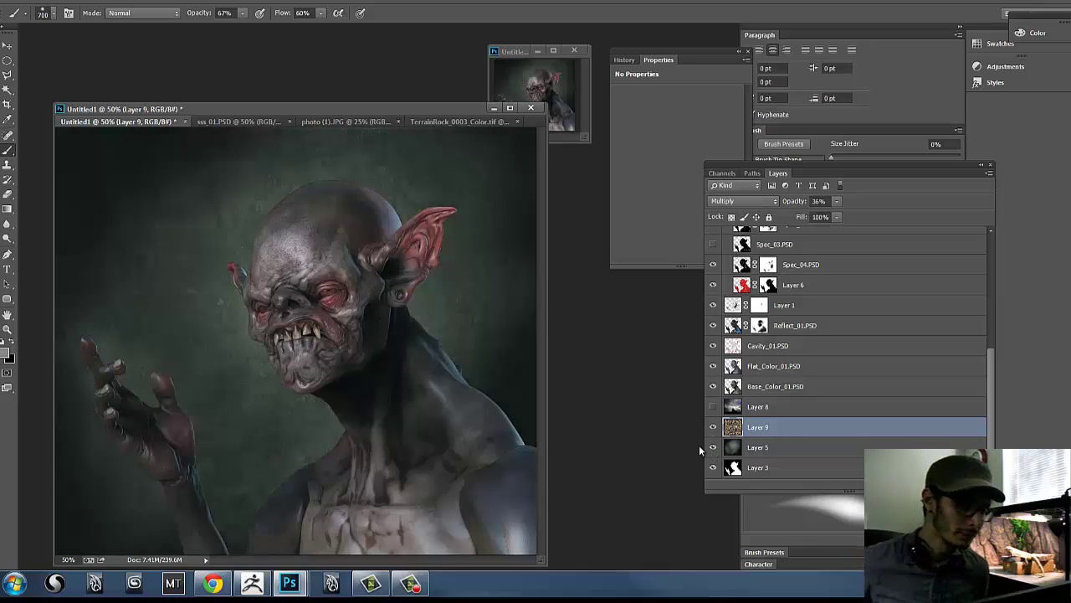
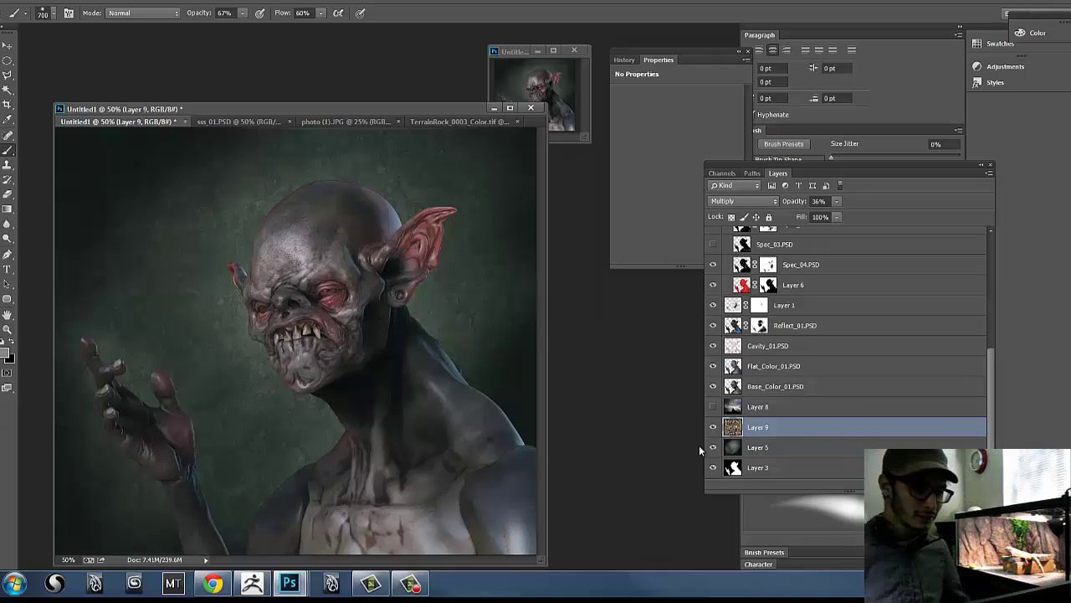
pyautogui.moveTo(344, 112)
pyautogui.mouseDown()
pyautogui.moveTo(343, 91)
pyautogui.moveTo(369, 84)
pyautogui.mouseUp()
pyautogui.click(714, 427)
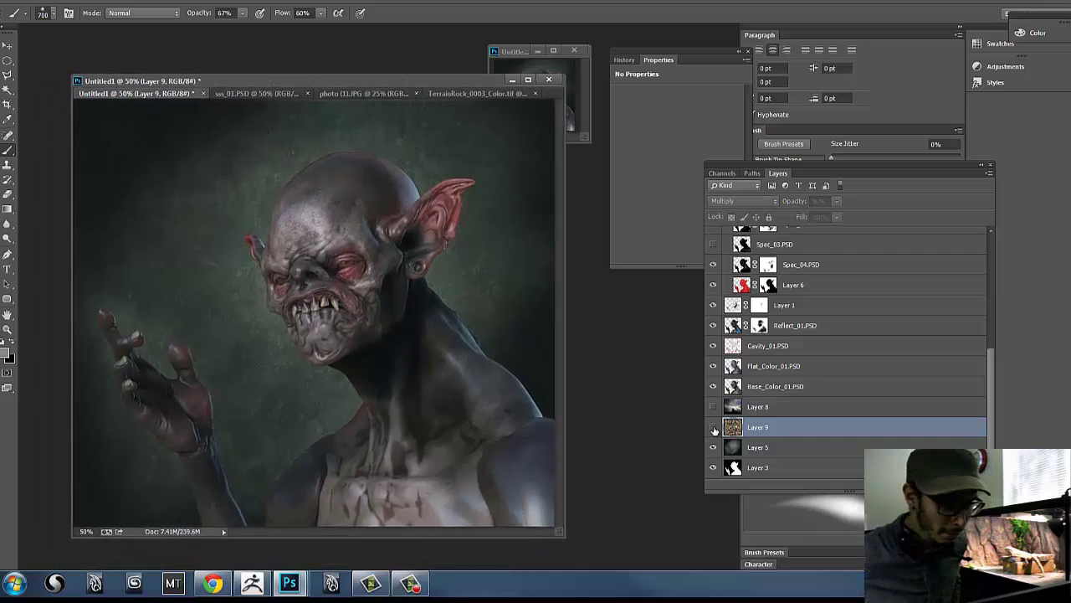
pyautogui.click(714, 428)
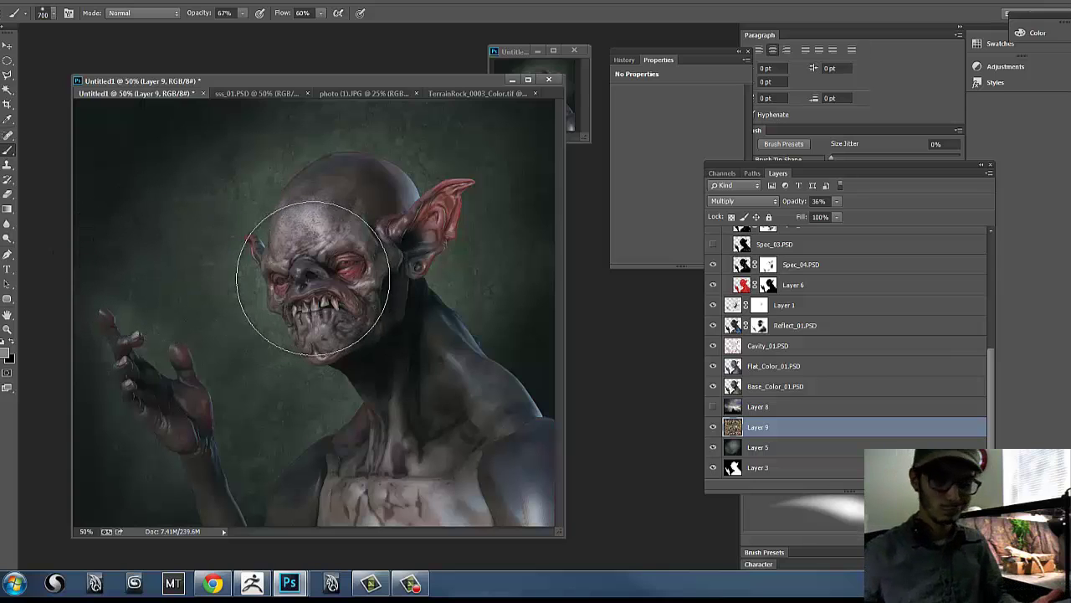
pyautogui.click(713, 427)
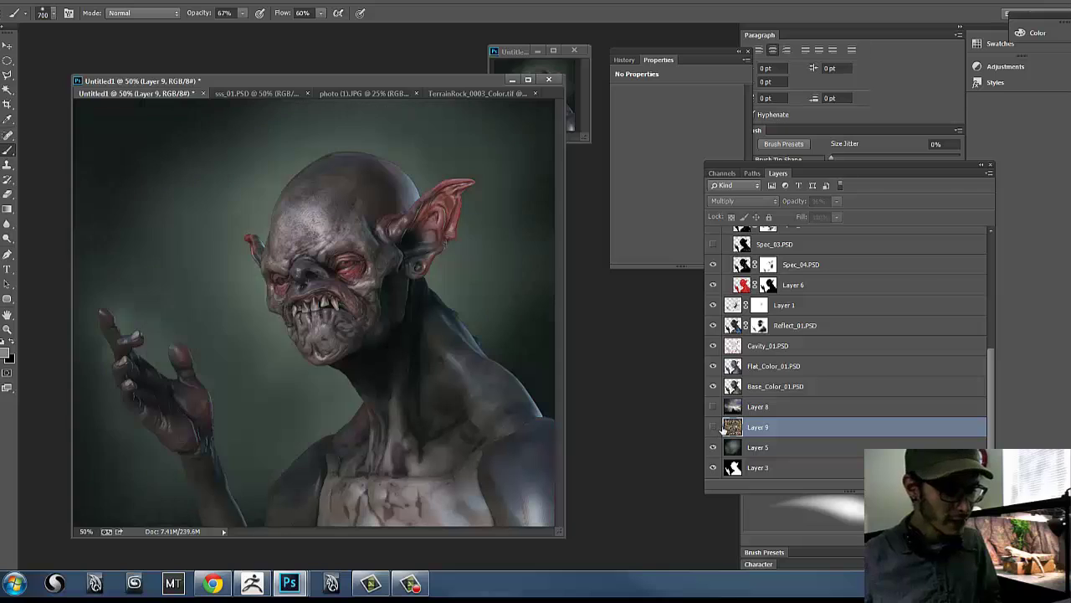
pyautogui.click(713, 427)
# - Open the TerrainRock_0007_Color texture from the asileFX_TerrainRock folder
pyautogui.hotkey('ctrl', 'o')
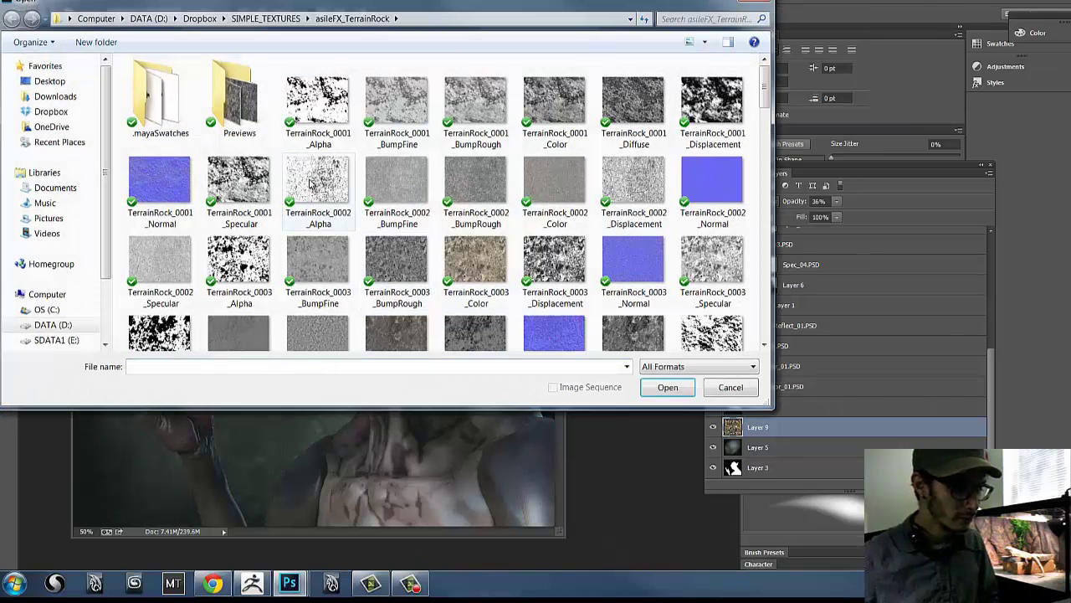
pyautogui.moveTo(774, 101); pyautogui.dragTo(769, 159)
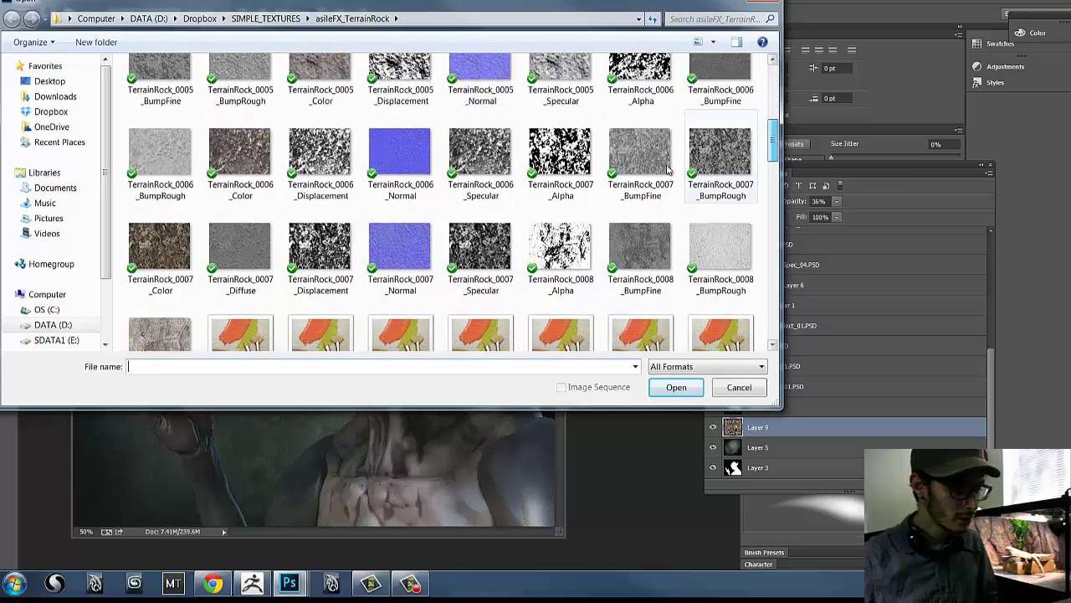
pyautogui.click(159, 245)
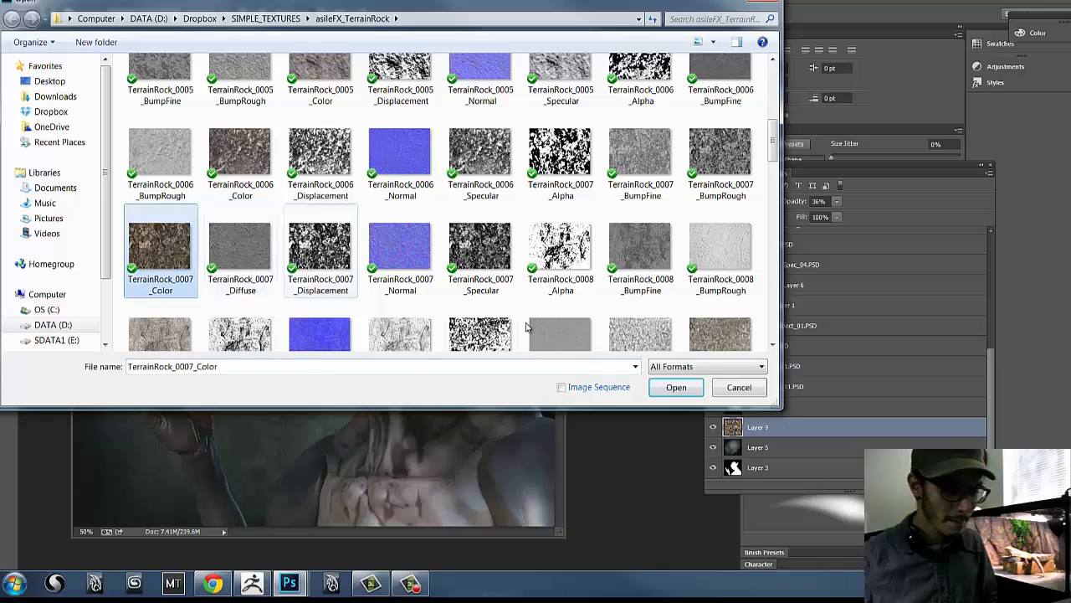
pyautogui.click(676, 388)
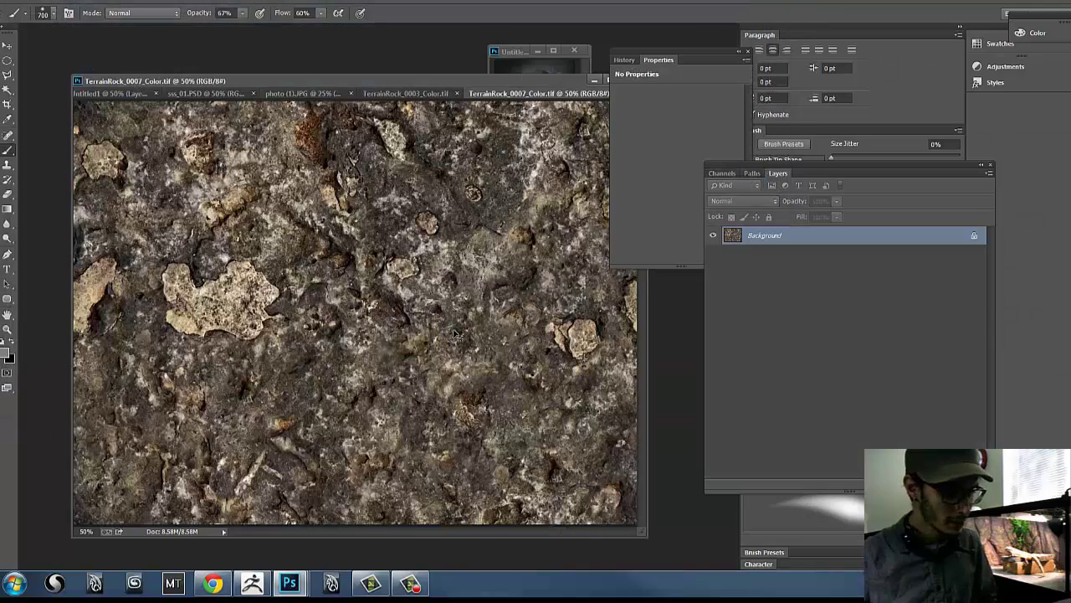
# - Copy the whole TerrainRock_0007_Color image into the creature composite above Layer 9, blended as Multiply at 78% opacity
pyautogui.hotkey('ctrl', 'a')
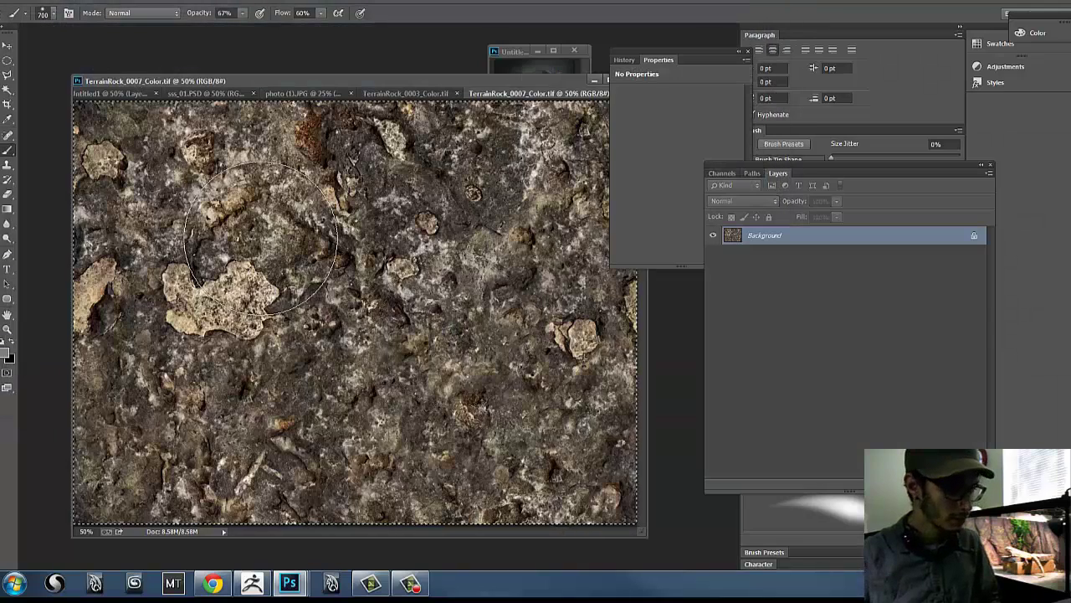
pyautogui.click(125, 93)
pyautogui.hotkey('ctrl', 'v')
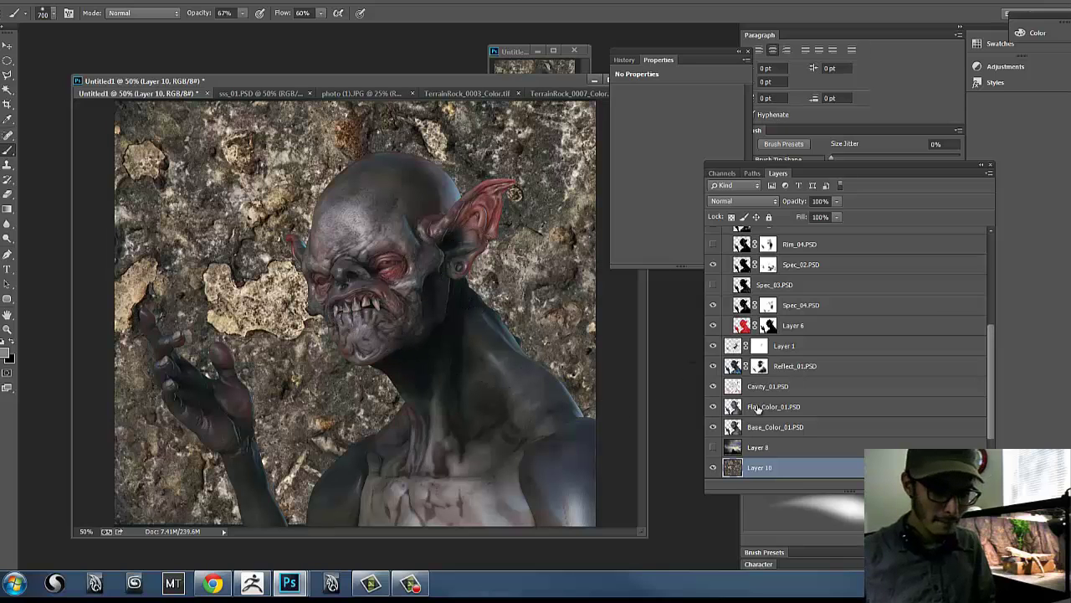
pyautogui.click(743, 201)
pyautogui.click(743, 263)
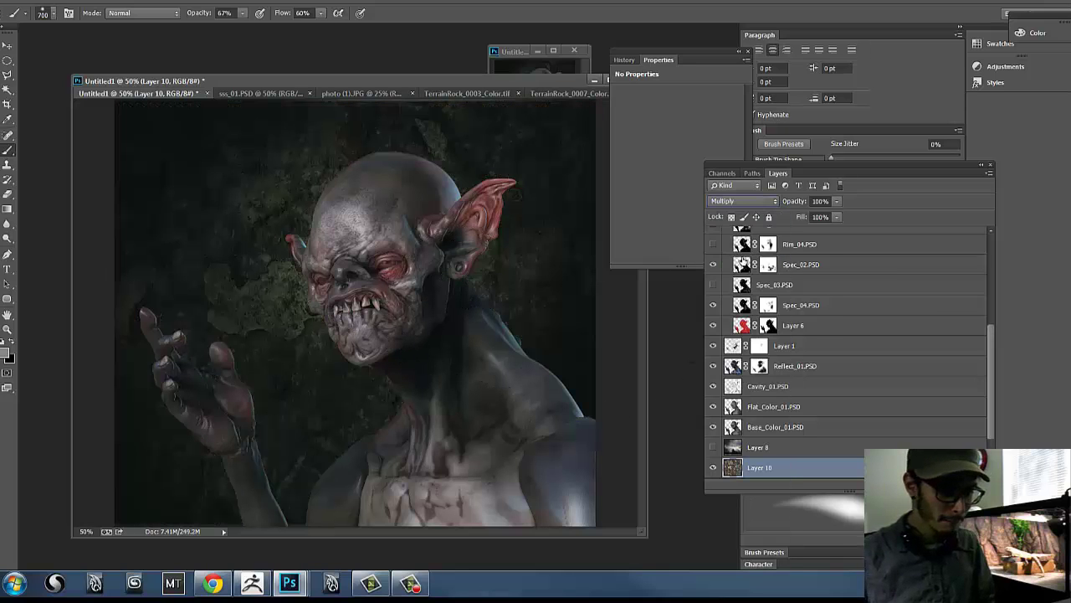
pyautogui.click(836, 201)
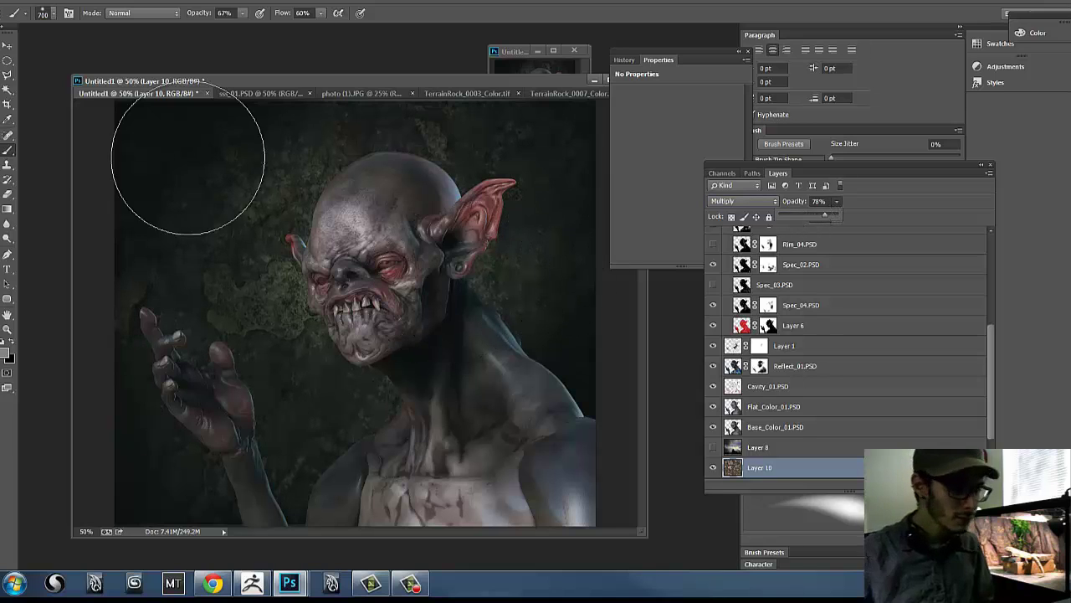
# - Apply a Gaussian Blur with a 3.5-pixel radius to the rock texture on Layer 10
pyautogui.click(178, 3)
pyautogui.moveTo(208, 151)
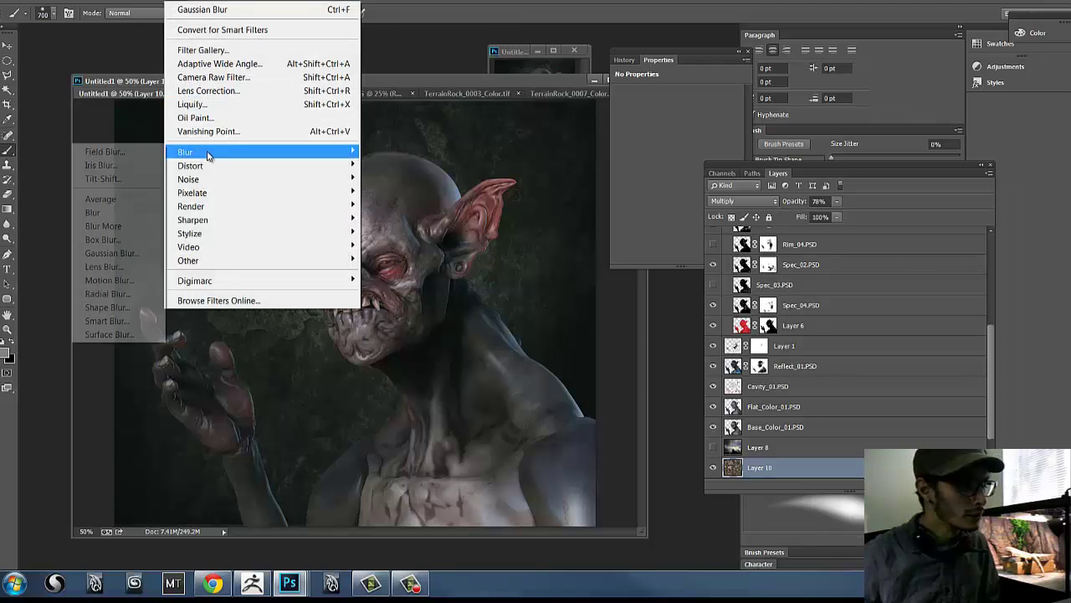
pyautogui.click(109, 253)
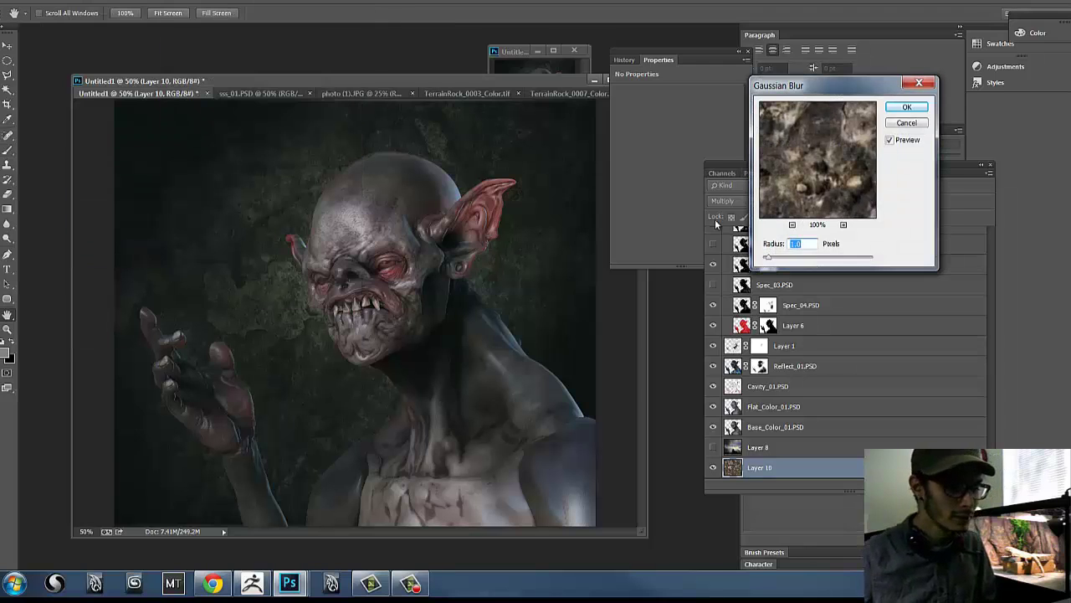
pyautogui.click(784, 258)
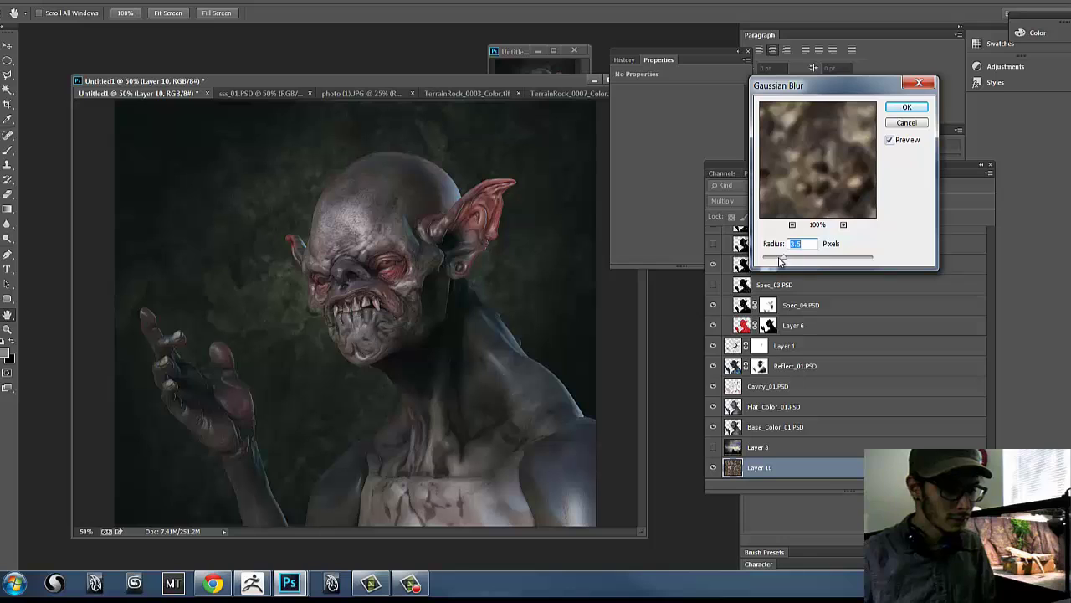
pyautogui.press('Return')
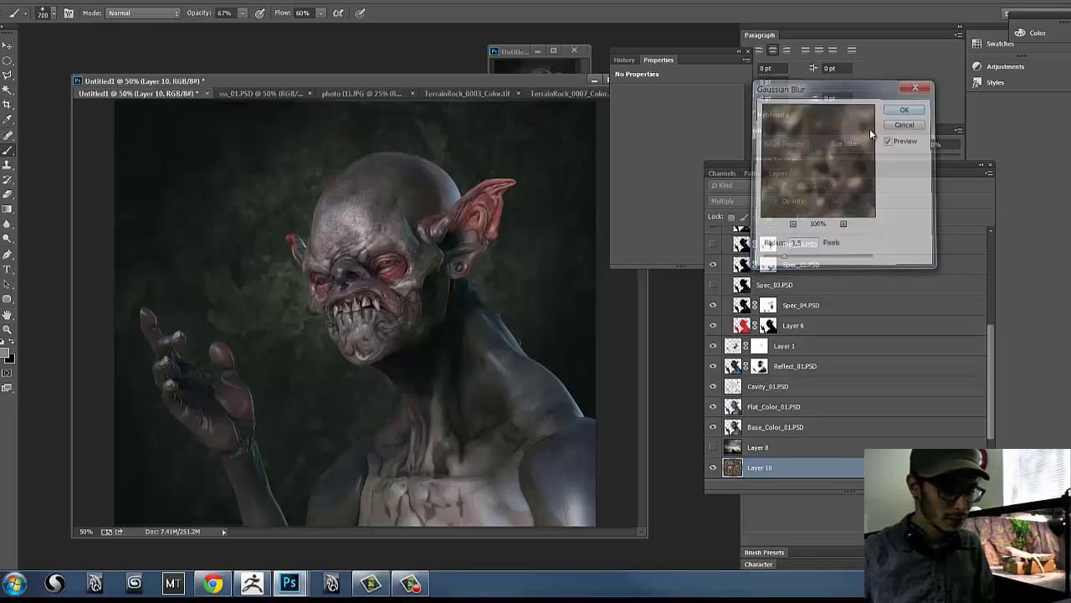
# - Apply Levels to Layer 10 with black input 43 and white input 223, and darken the midtones
pyautogui.hotkey('ctrl', 'l')
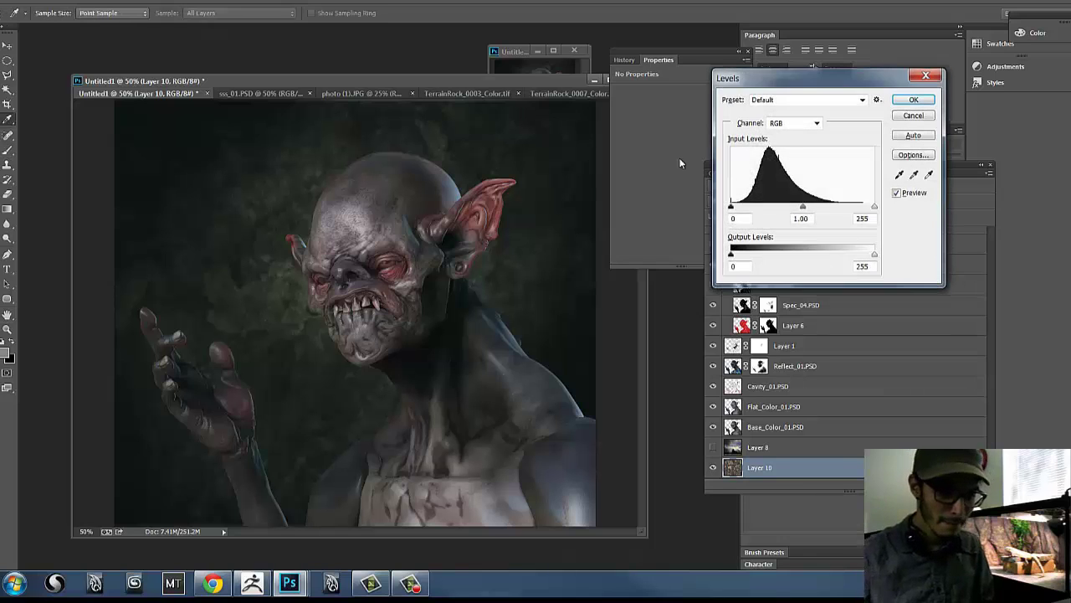
pyautogui.moveTo(875, 207)
pyautogui.mouseDown()
pyautogui.moveTo(779, 216)
pyautogui.moveTo(858, 219)
pyautogui.mouseUp()
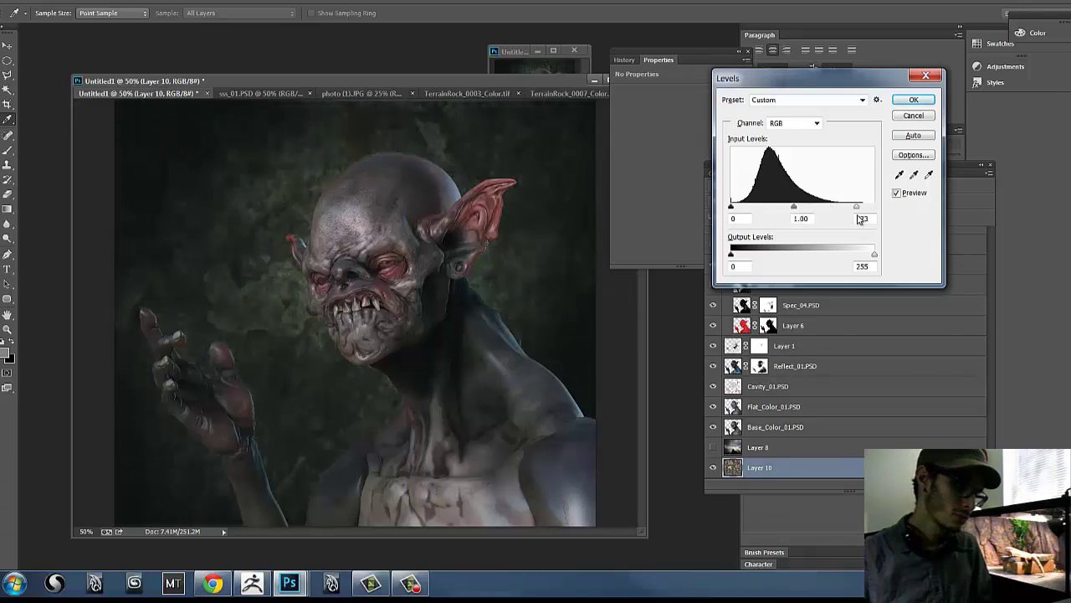
pyautogui.moveTo(793, 207); pyautogui.dragTo(819, 215)
pyautogui.moveTo(731, 208); pyautogui.dragTo(755, 209)
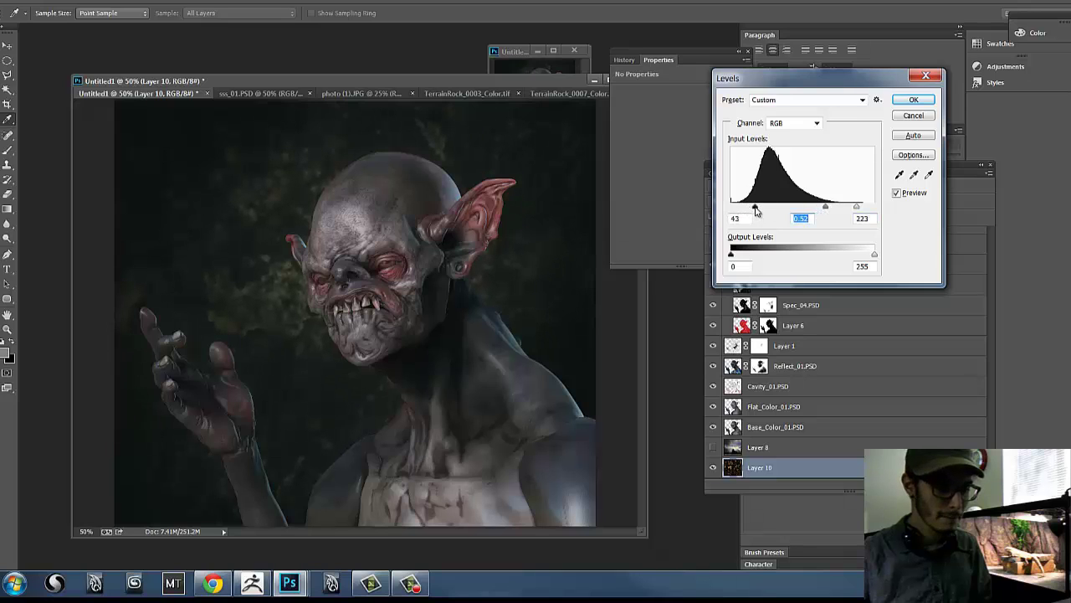
pyautogui.click(913, 100)
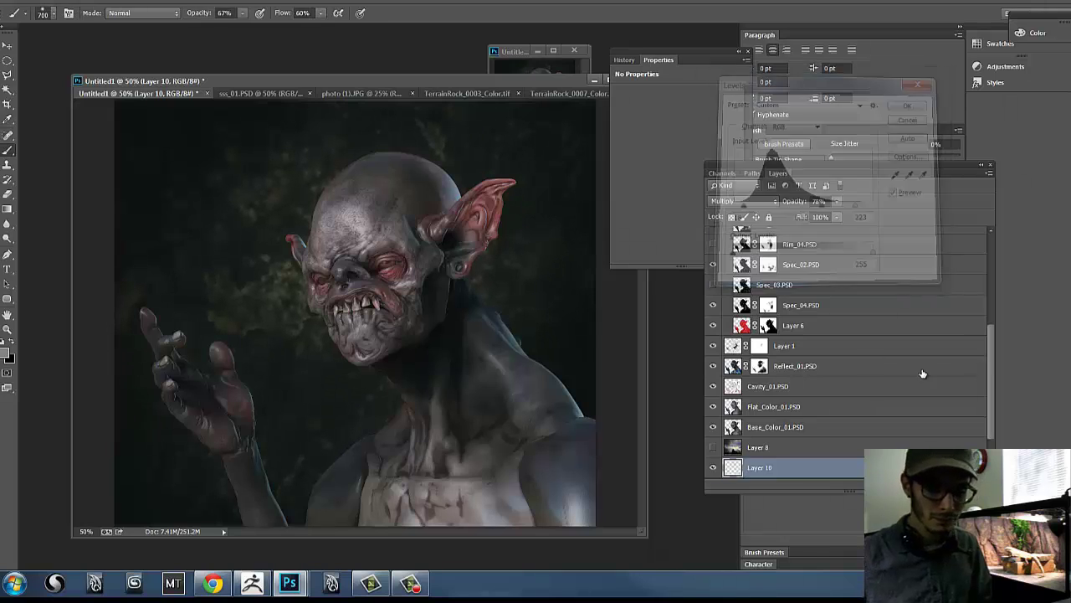
# - Hide and show Layer 5 to check its effect on the background, and reselect Layer 10
pyautogui.click(984, 366)
pyautogui.scroll(-3, 987, 385)
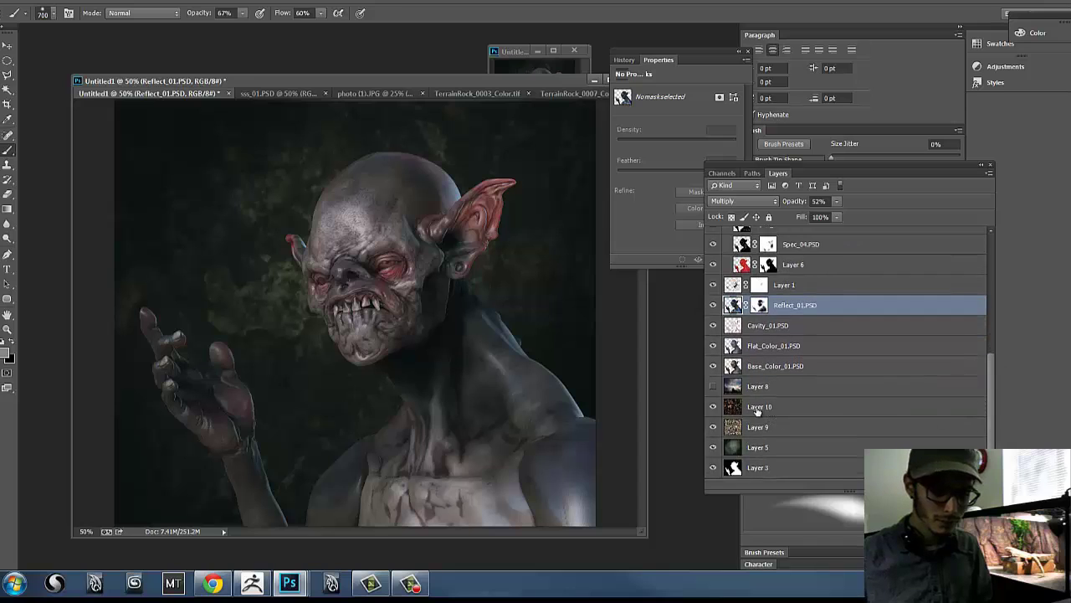
pyautogui.click(726, 408)
pyautogui.click(713, 448)
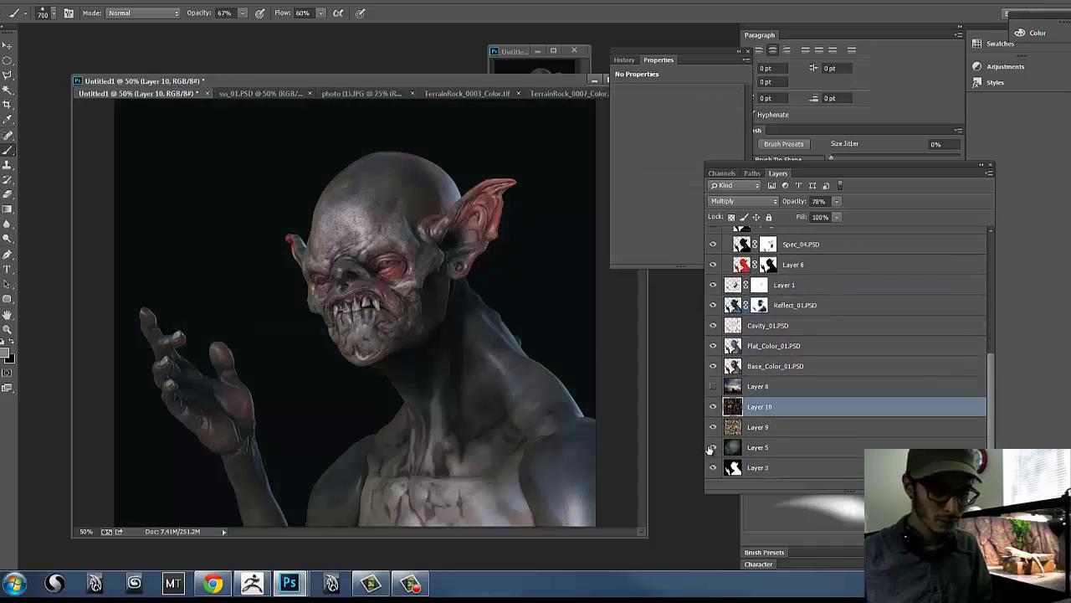
pyautogui.click(713, 449)
pyautogui.click(786, 447)
pyautogui.click(793, 409)
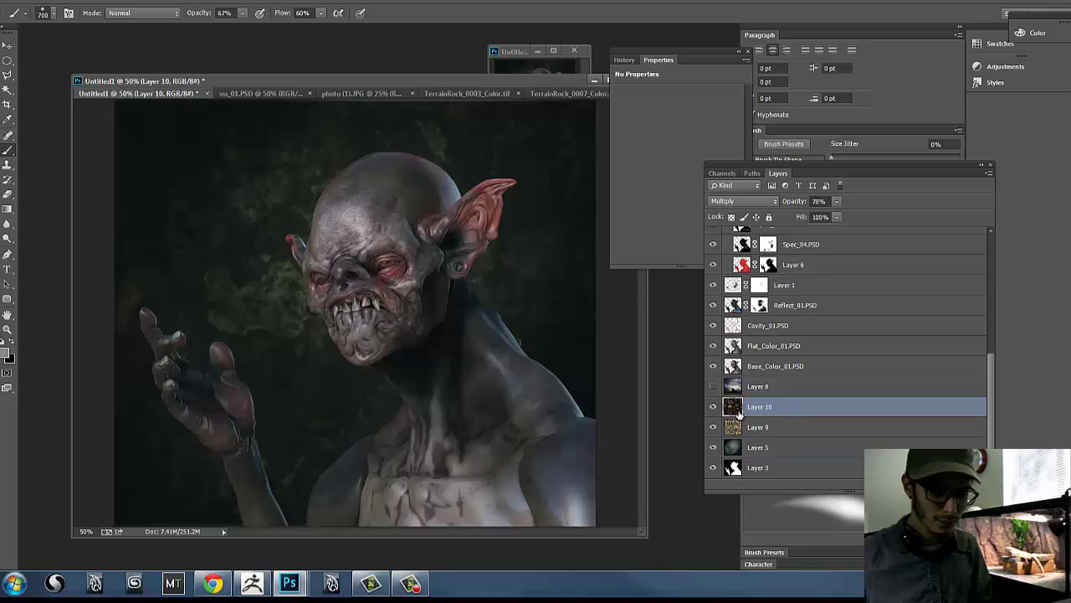
# - Set Layer 10 to Overlay blending at 35% opacity, hide Layer 9, and compare the background with and without Layer 10
pyautogui.click(743, 201)
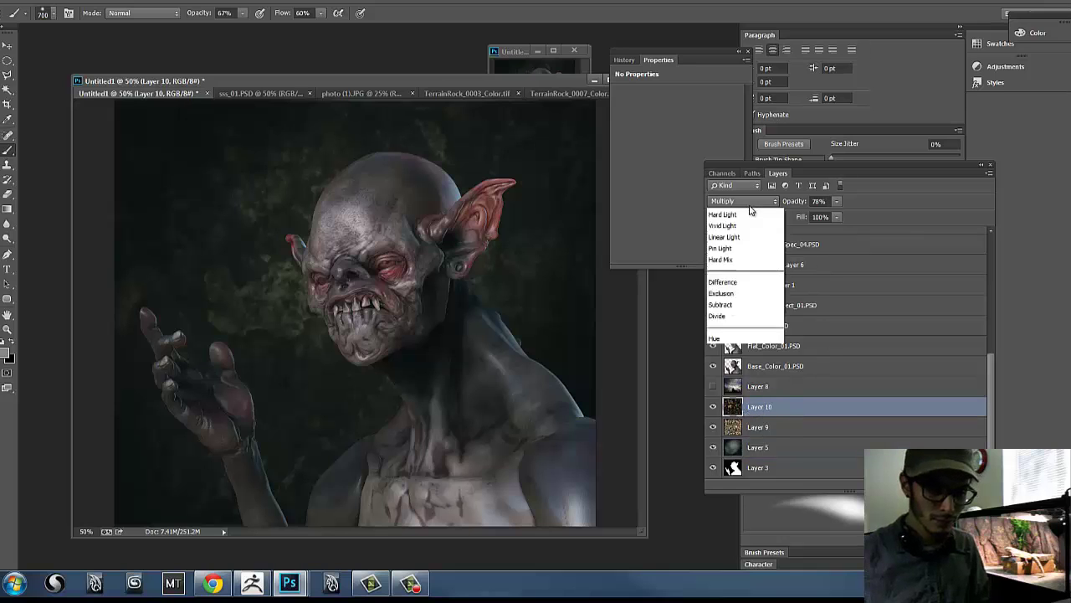
pyautogui.click(733, 383)
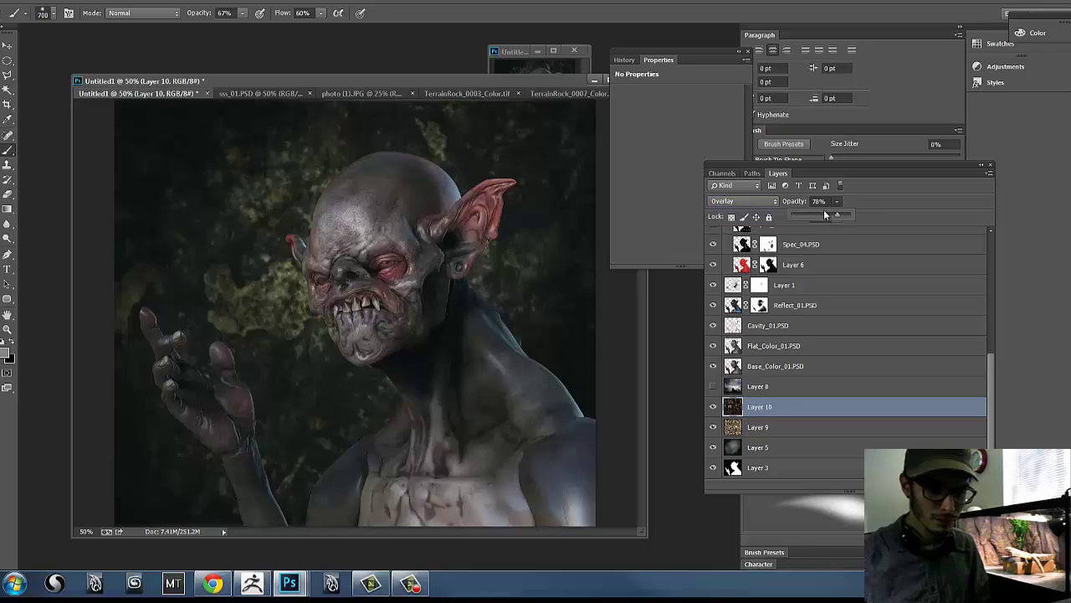
pyautogui.moveTo(823, 214); pyautogui.dragTo(815, 214)
pyautogui.click(713, 427)
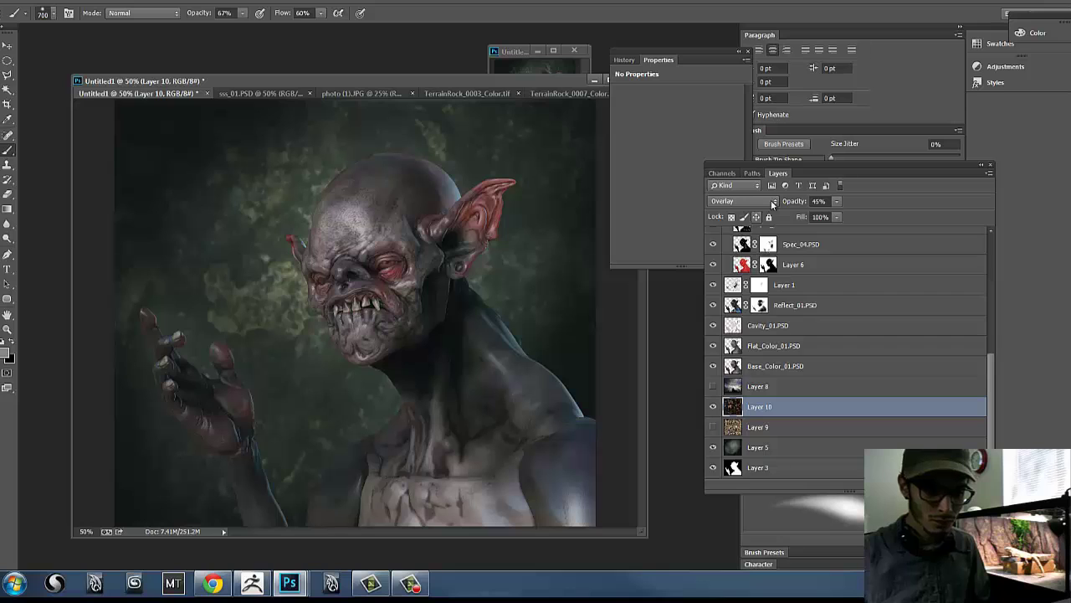
pyautogui.click(836, 201)
pyautogui.moveTo(827, 216); pyautogui.dragTo(831, 217)
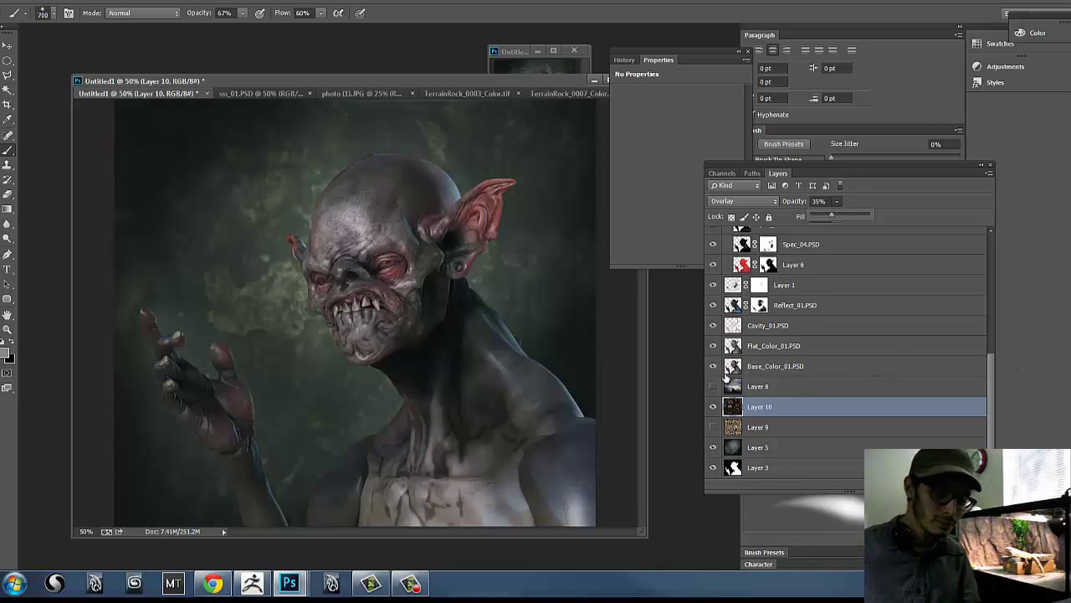
pyautogui.click(713, 409)
pyautogui.click(712, 409)
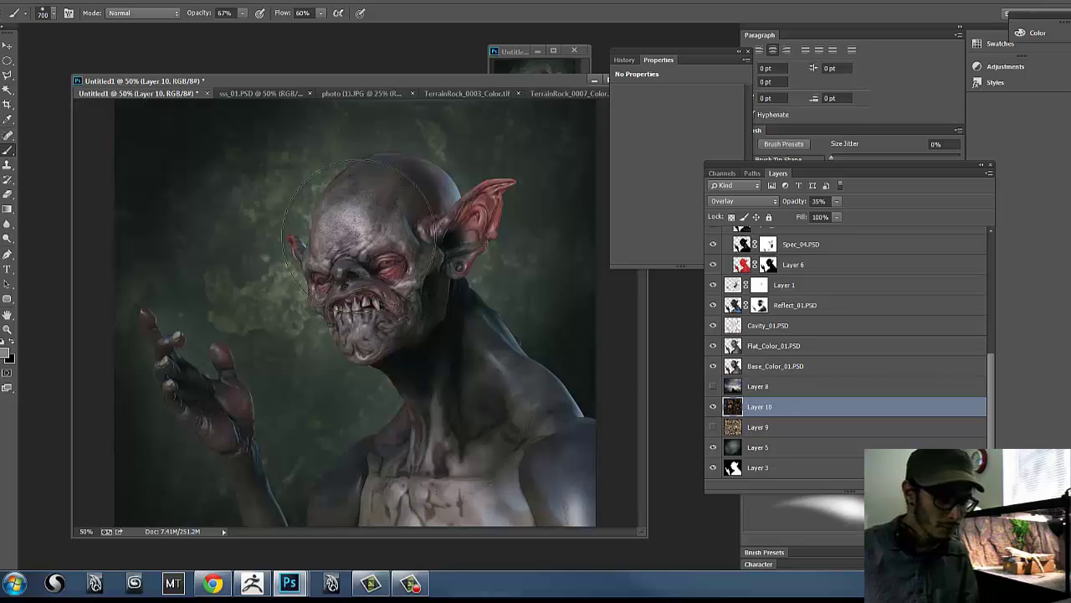
# - Make the Rim_01.PSD layer in the lights group visible and set its opacity to 100%
pyautogui.moveTo(517, 86); pyautogui.dragTo(495, 76)
pyautogui.click(736, 447)
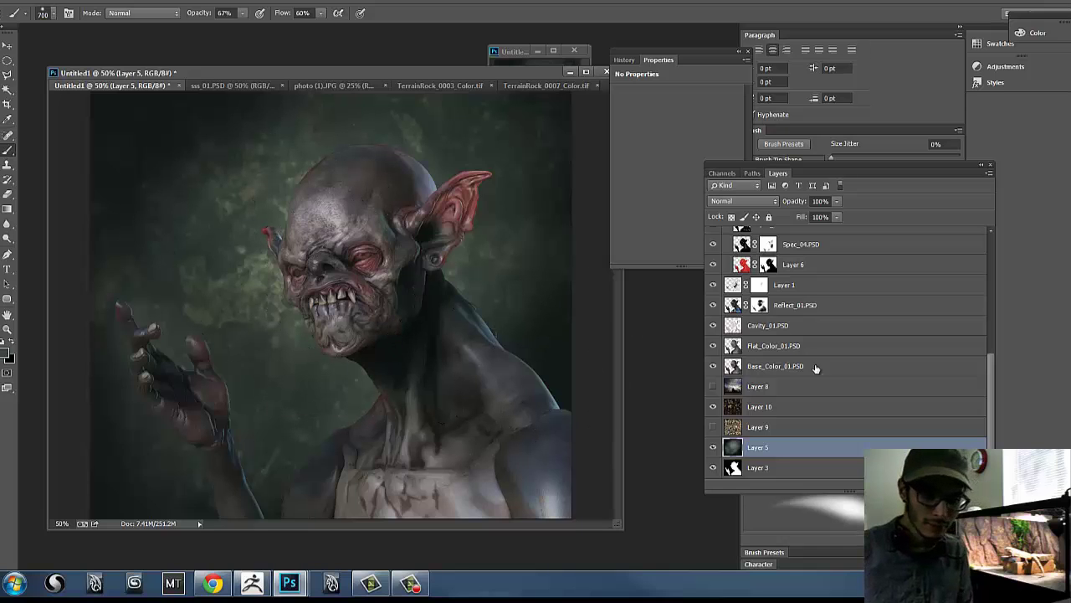
pyautogui.scroll(5, 889, 305)
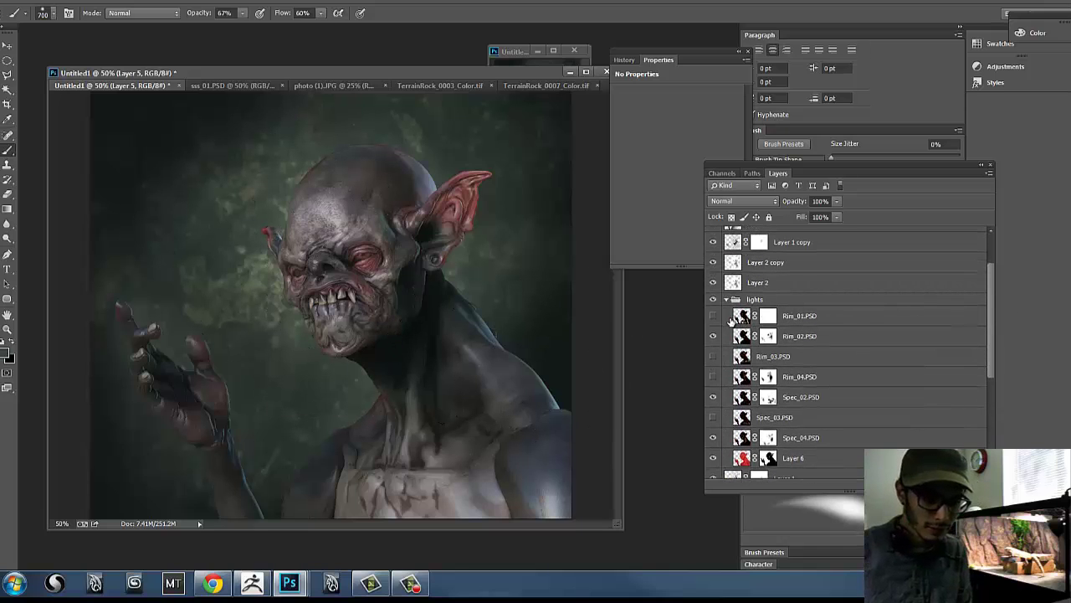
pyautogui.click(713, 315)
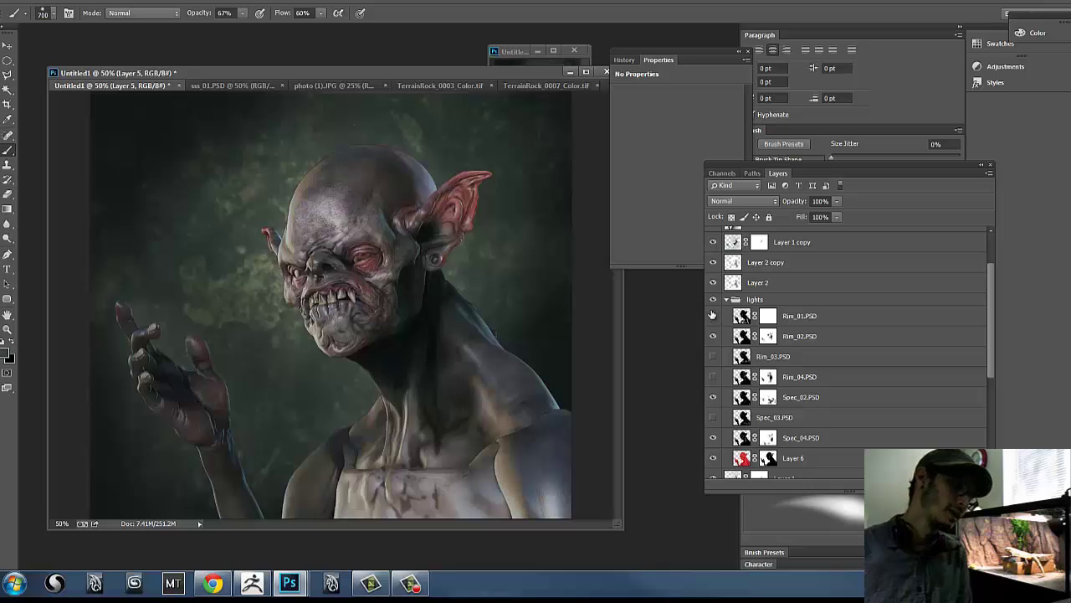
pyautogui.moveTo(498, 74); pyautogui.dragTo(517, 100)
pyautogui.click(852, 315)
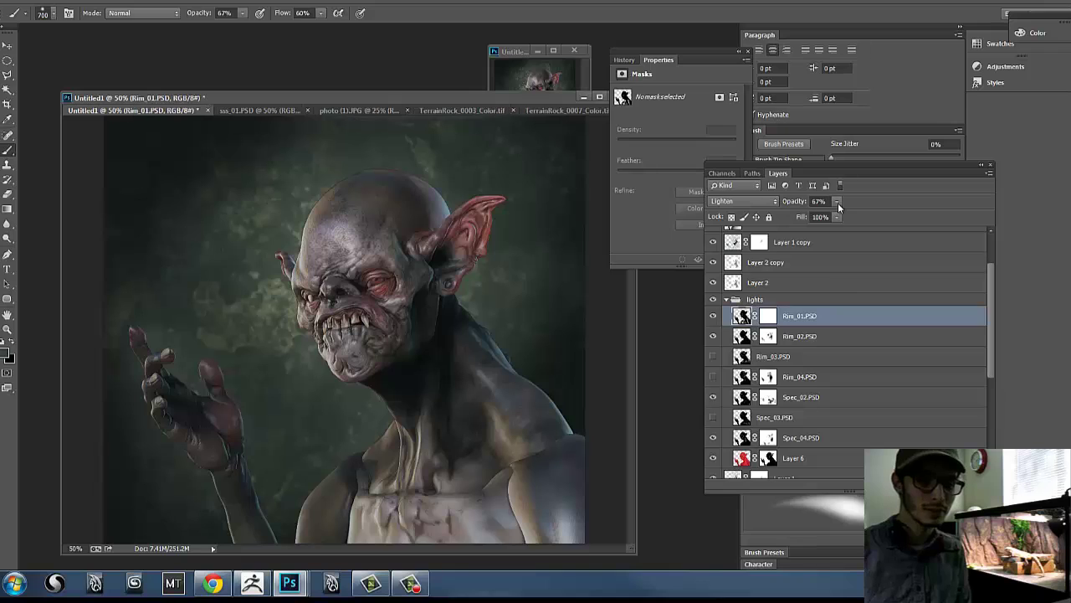
pyautogui.moveTo(827, 218); pyautogui.dragTo(836, 217)
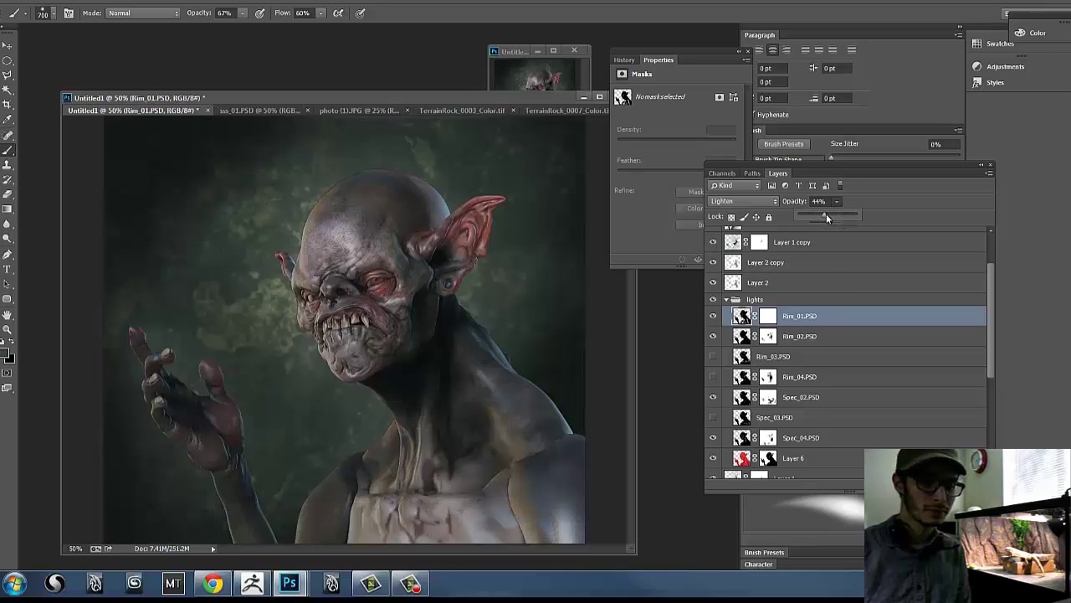
pyautogui.moveTo(831, 213); pyautogui.dragTo(867, 230)
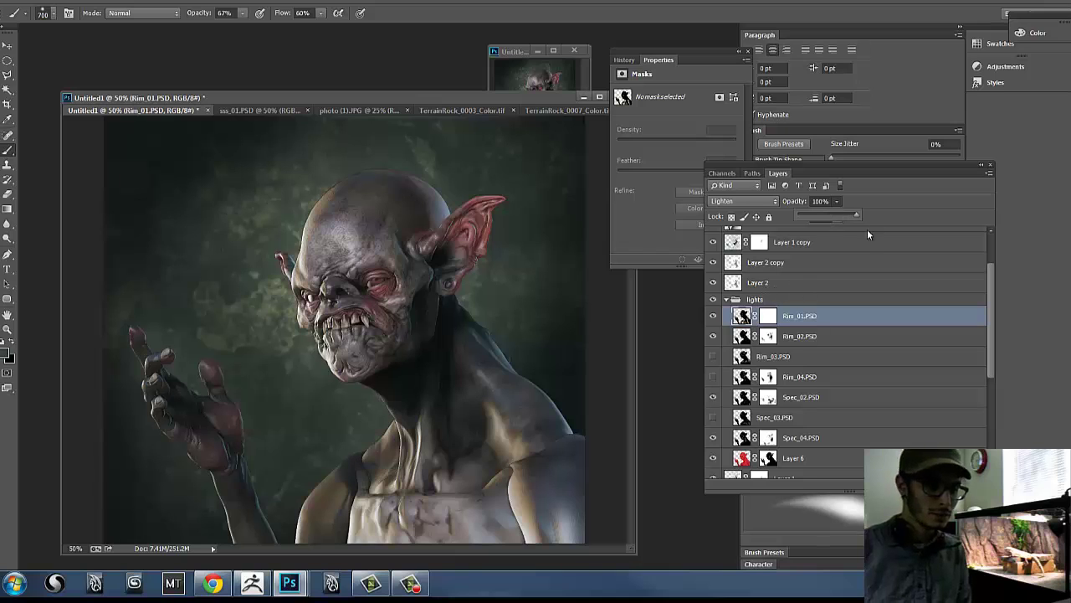
# - Paint black on the Rim_01.PSD layer mask with a 400-pixel brush to reduce the rim light on the chest and near shoulder
pyautogui.click(773, 318)
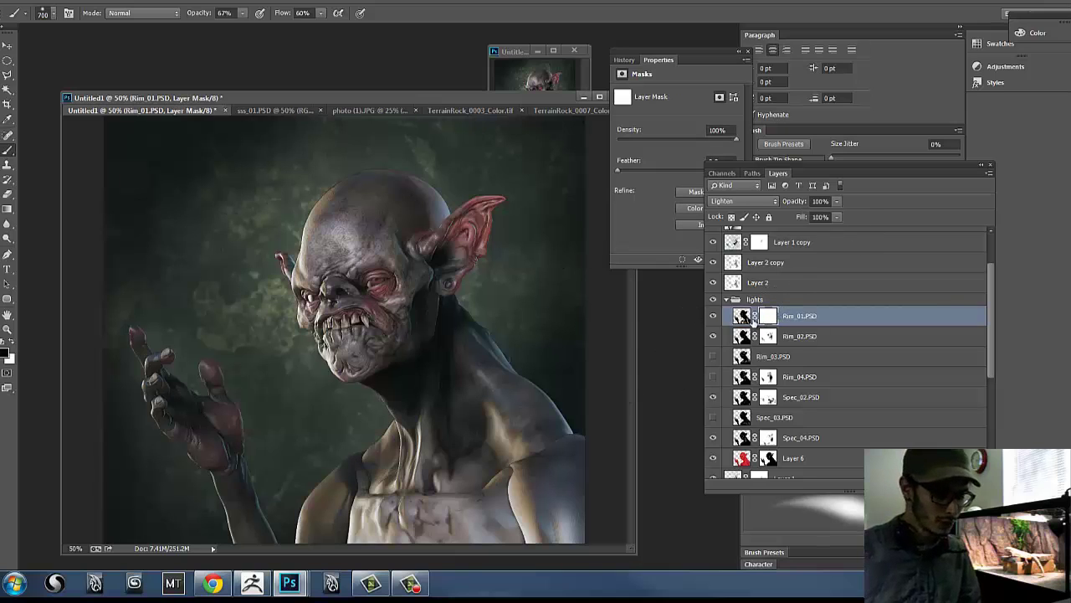
pyautogui.moveTo(449, 474)
pyautogui.mouseDown()
pyautogui.moveTo(496, 431)
pyautogui.moveTo(523, 464)
pyautogui.moveTo(487, 439)
pyautogui.moveTo(362, 519)
pyautogui.moveTo(483, 478)
pyautogui.moveTo(535, 514)
pyautogui.moveTo(437, 432)
pyautogui.moveTo(382, 419)
pyautogui.moveTo(399, 478)
pyautogui.moveTo(423, 484)
pyautogui.moveTo(381, 546)
pyautogui.moveTo(495, 513)
pyautogui.mouseUp()
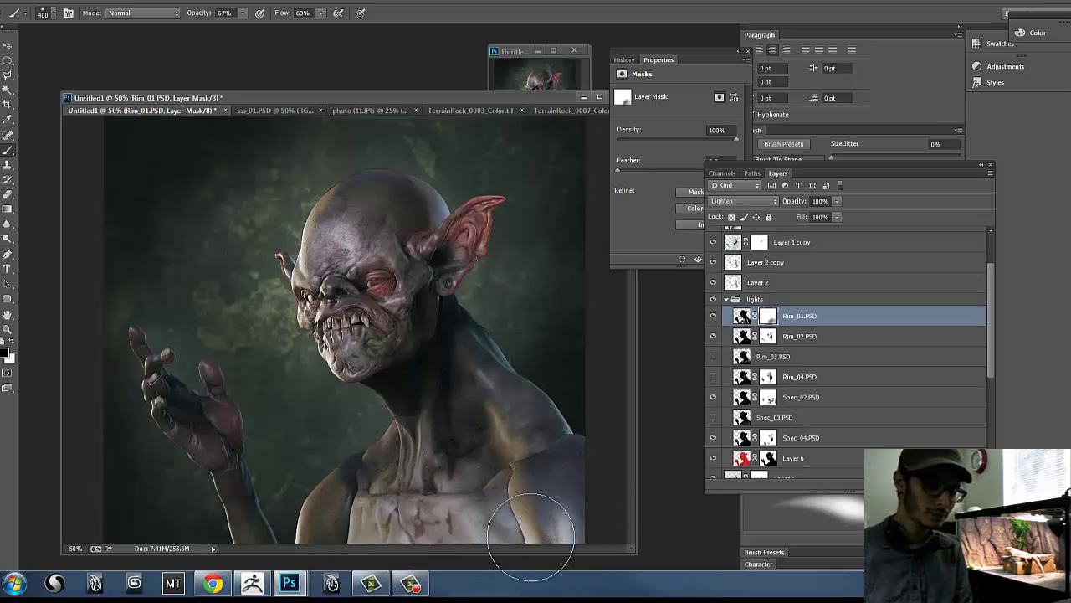
pyautogui.press('[')
pyautogui.press('[')
pyautogui.press('[')
pyautogui.press('[')
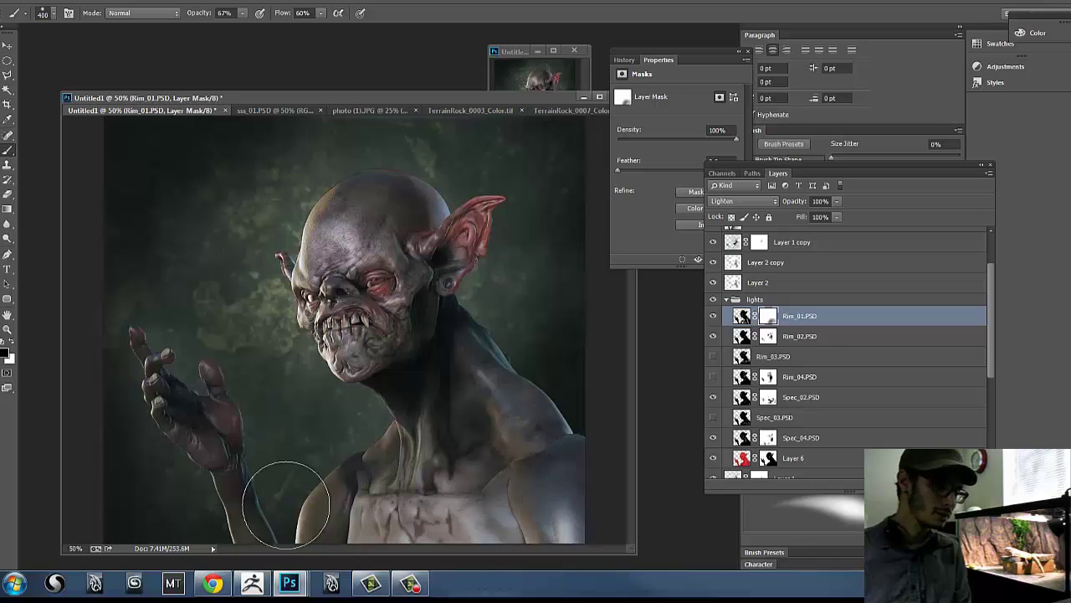
pyautogui.moveTo(408, 437)
pyautogui.mouseDown()
pyautogui.moveTo(454, 518)
pyautogui.moveTo(433, 495)
pyautogui.moveTo(468, 454)
pyautogui.moveTo(562, 514)
pyautogui.mouseUp()
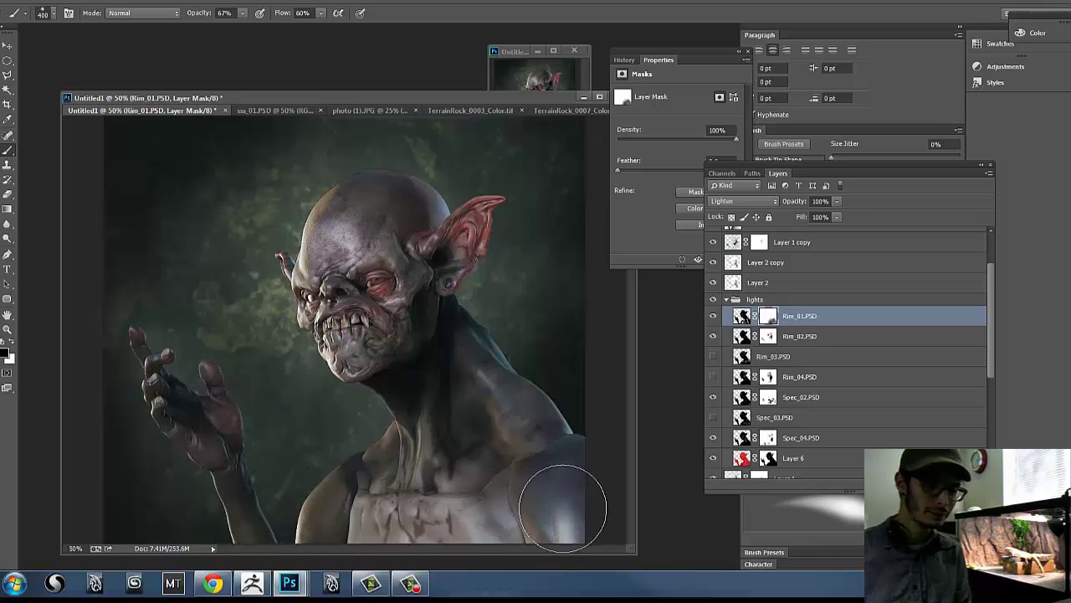
pyautogui.click(712, 320)
pyautogui.click(712, 320)
# - Soften the rim light on the face and forehead by painting the Rim_01.PSD mask with a 175-pixel black brush
pyautogui.press('[')
pyautogui.press('[')
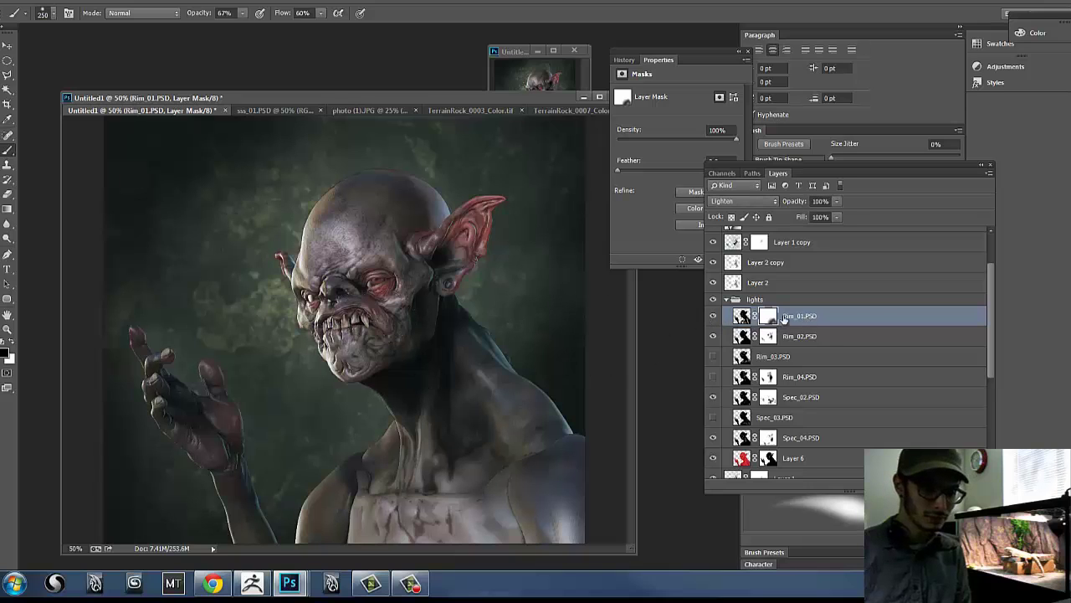
pyautogui.press('[')
pyautogui.press('[')
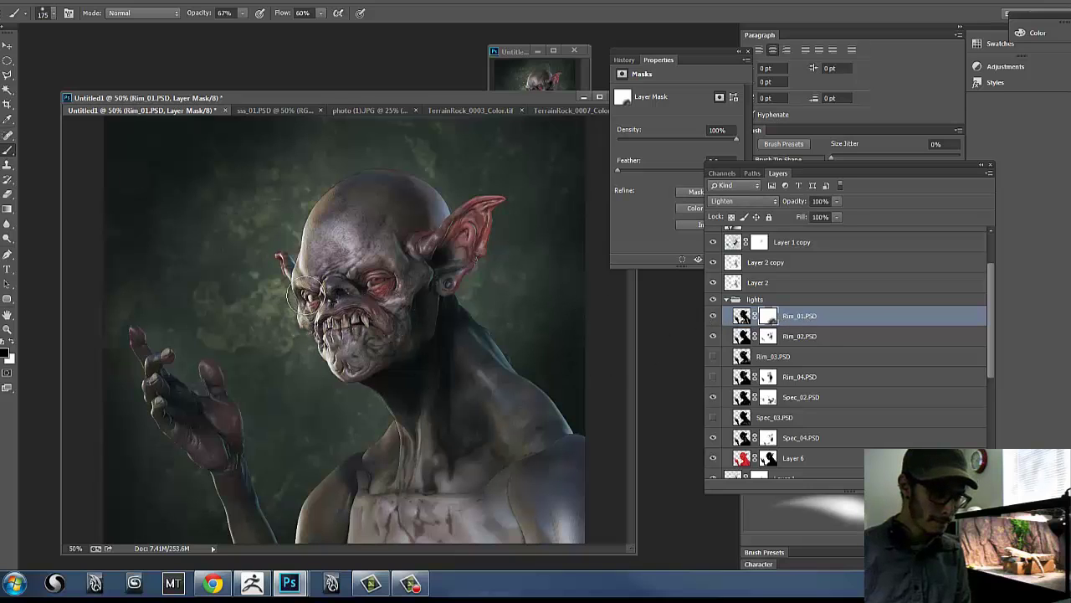
pyautogui.moveTo(306, 296)
pyautogui.mouseDown()
pyautogui.moveTo(329, 334)
pyautogui.moveTo(314, 278)
pyautogui.moveTo(347, 364)
pyautogui.mouseUp()
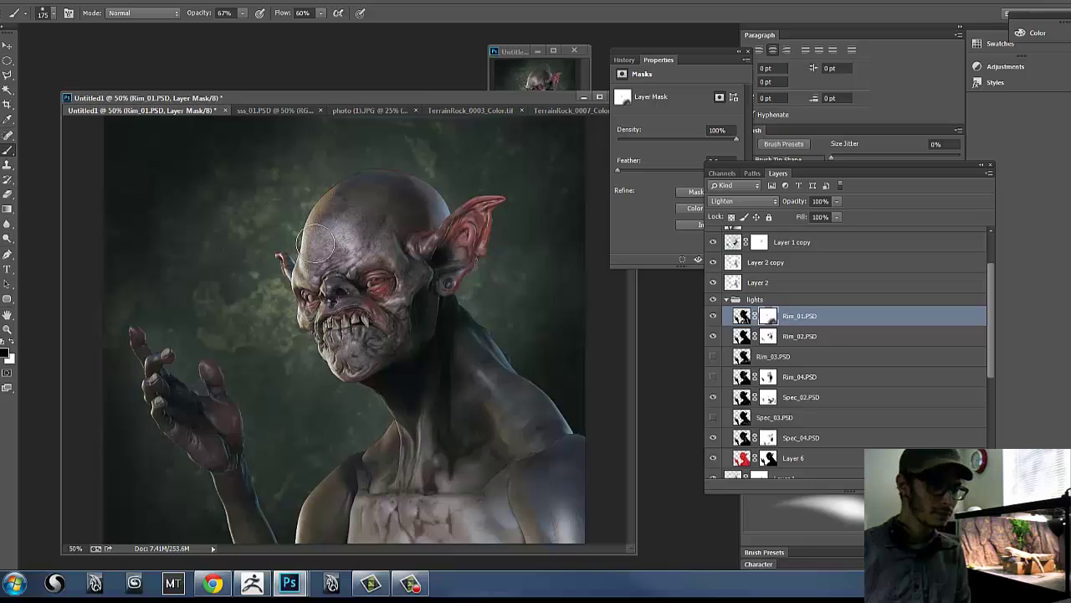
pyautogui.moveTo(316, 243)
pyautogui.mouseDown()
pyautogui.moveTo(354, 336)
pyautogui.moveTo(326, 265)
pyautogui.moveTo(317, 268)
pyautogui.moveTo(335, 245)
pyautogui.moveTo(320, 269)
pyautogui.moveTo(289, 277)
pyautogui.moveTo(323, 257)
pyautogui.mouseUp()
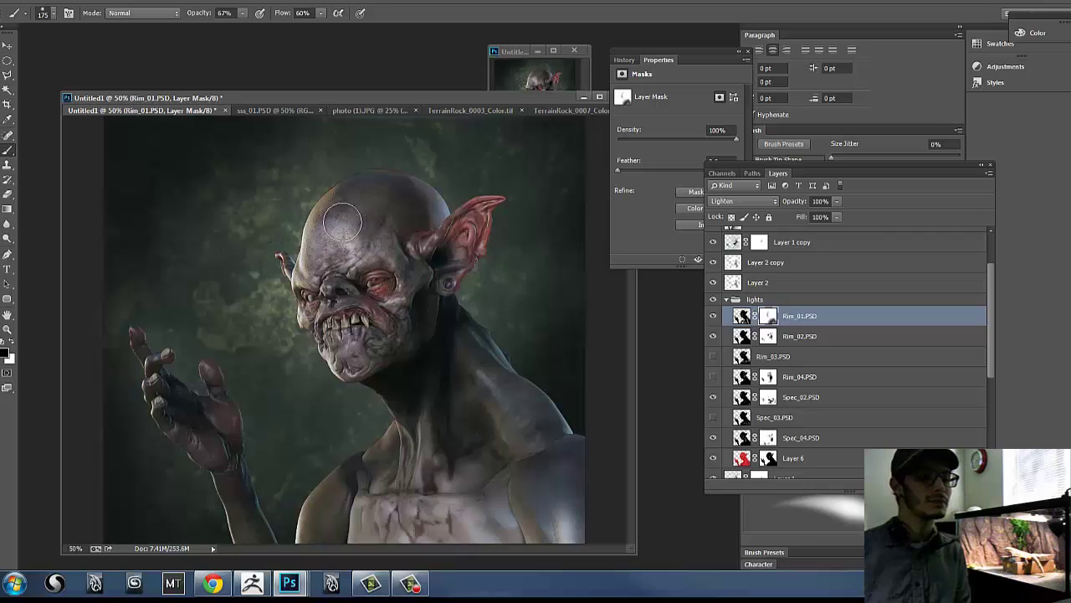
# - Toggle the Rim_01.PSD layer off and on to compare the creature with and without the masked rim light
pyautogui.moveTo(498, 98)
pyautogui.mouseDown()
pyautogui.moveTo(467, 140)
pyautogui.moveTo(473, 66)
pyautogui.mouseUp()
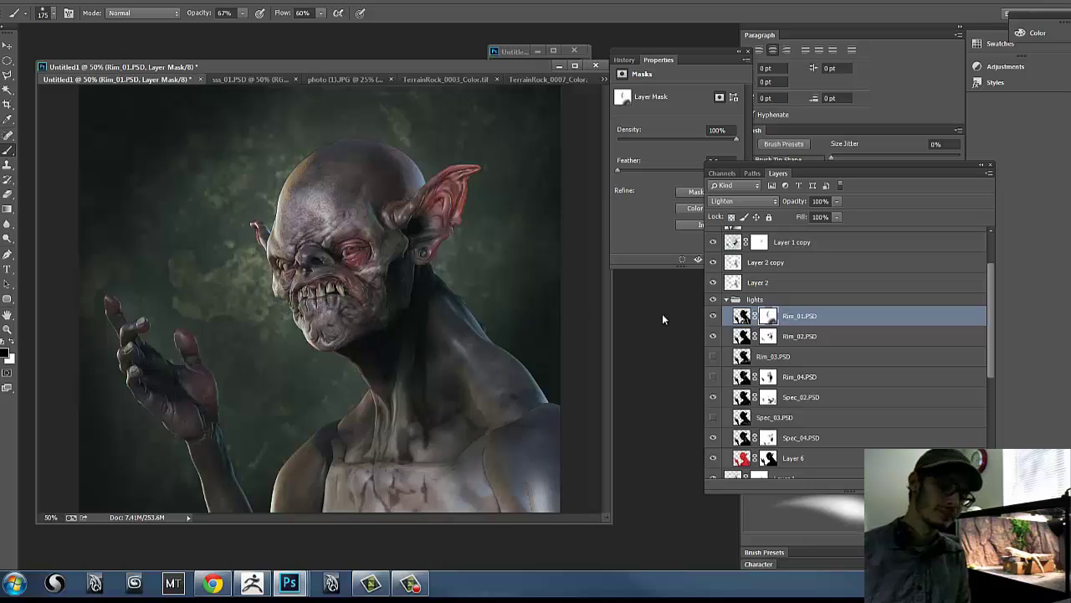
pyautogui.click(713, 315)
pyautogui.click(713, 317)
pyautogui.click(713, 316)
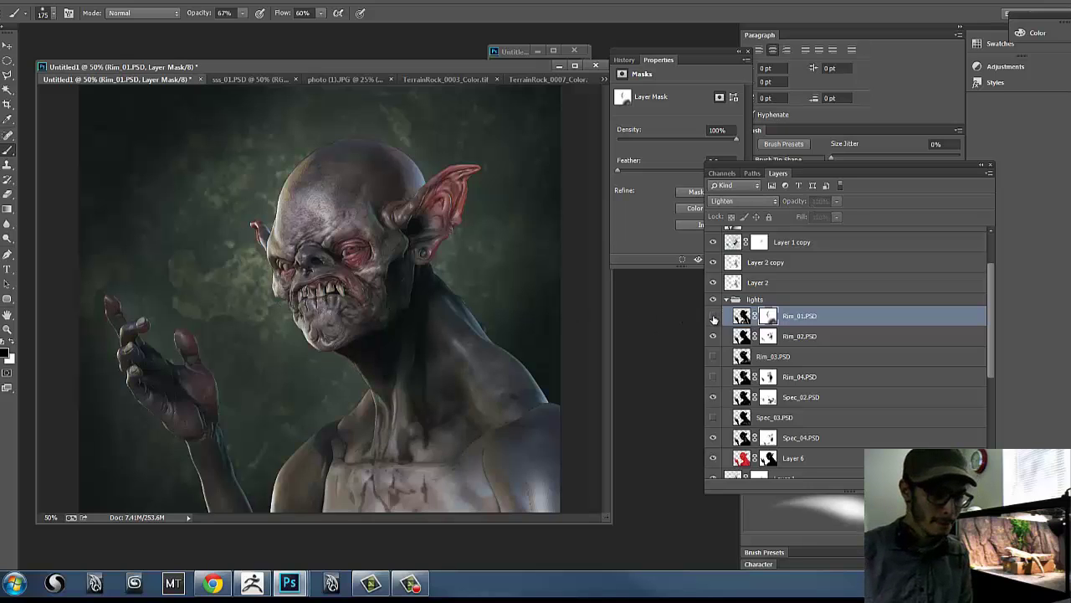
pyautogui.click(713, 316)
# - Resize the brush to 125 pixels, select the Reflect_01.PSD layer mask, and toggle that layer off and on to judge its effect
pyautogui.press('[')
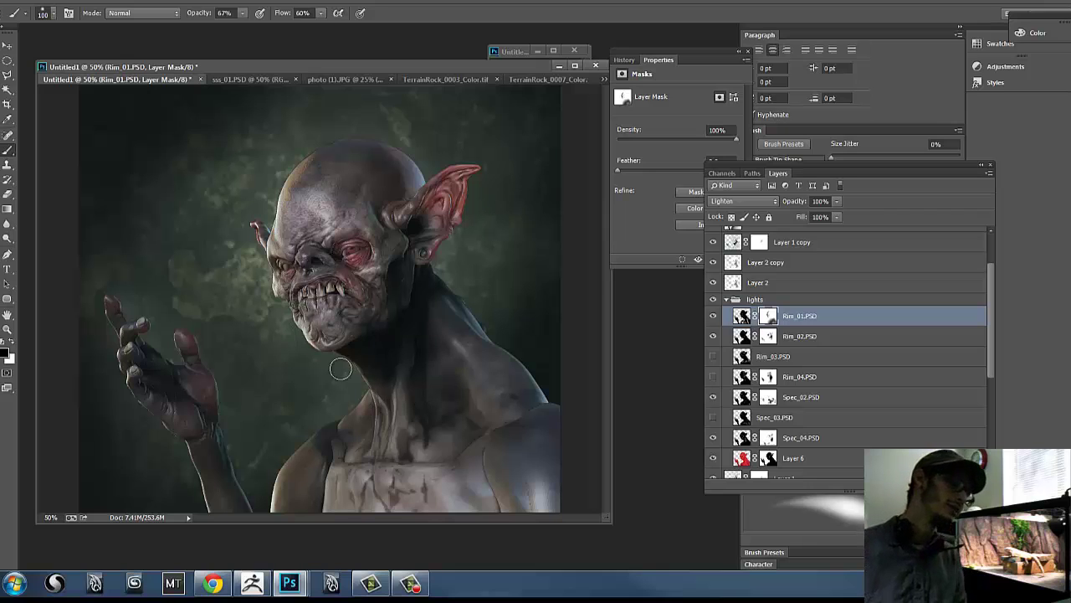
pyautogui.press(']')
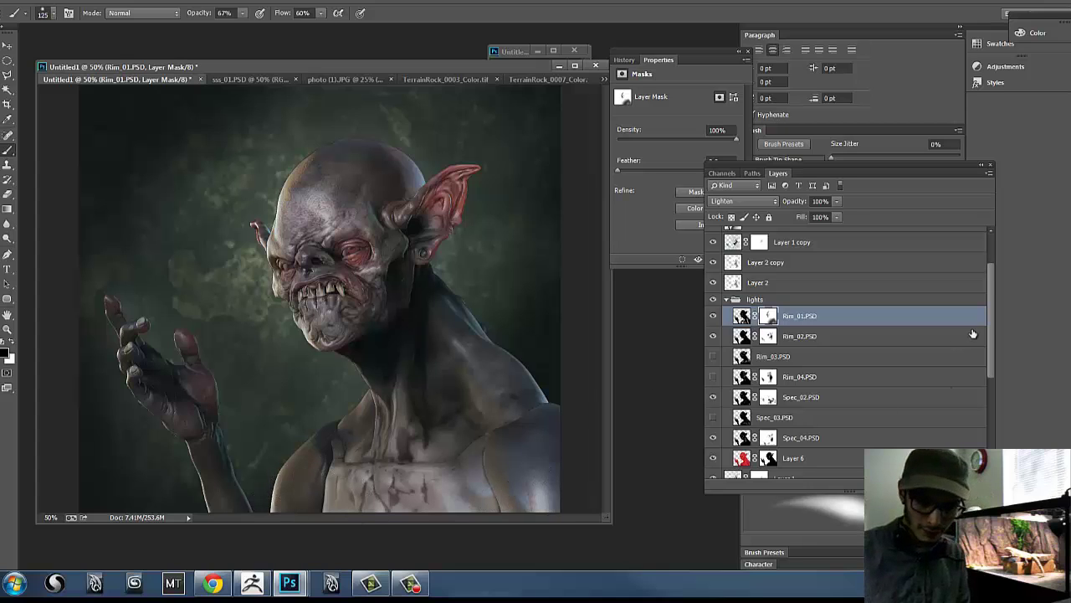
pyautogui.scroll(-2, 984, 345)
pyautogui.click(984, 352)
pyautogui.scroll(-4, 920, 368)
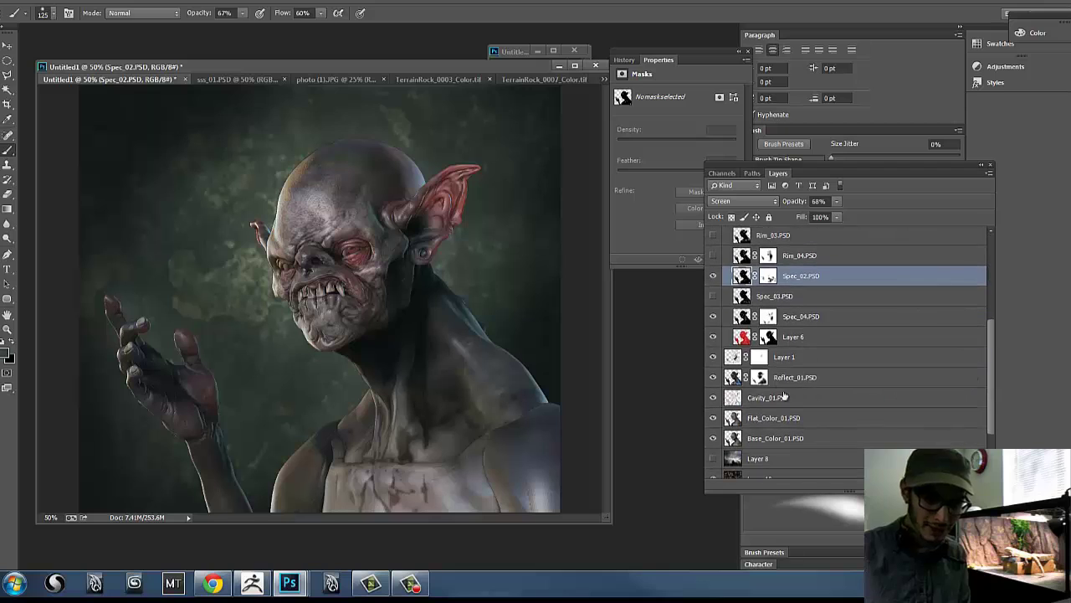
pyautogui.click(760, 377)
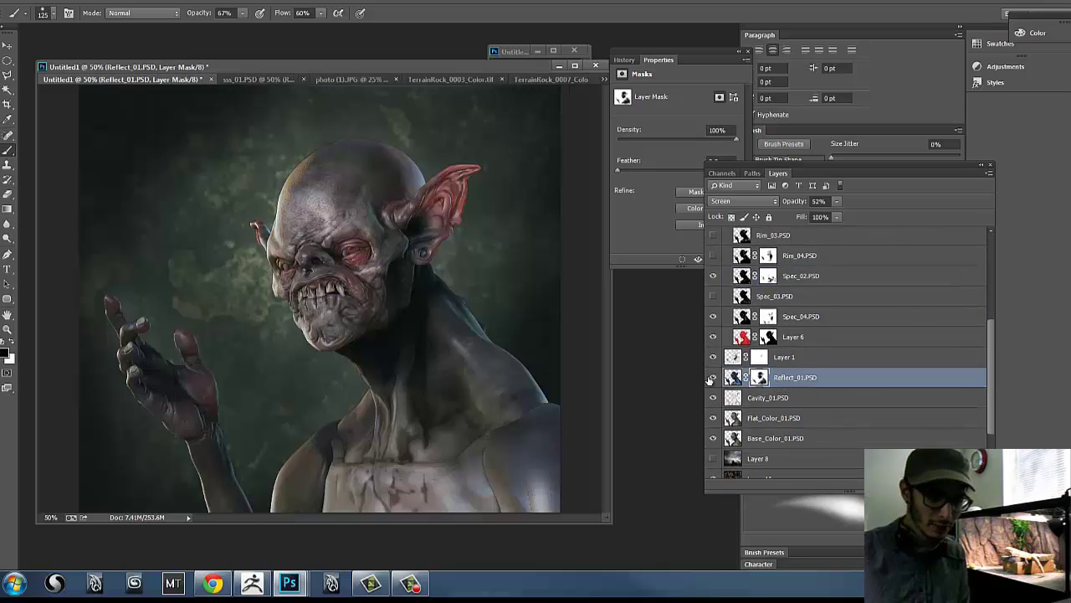
pyautogui.click(711, 378)
pyautogui.click(712, 378)
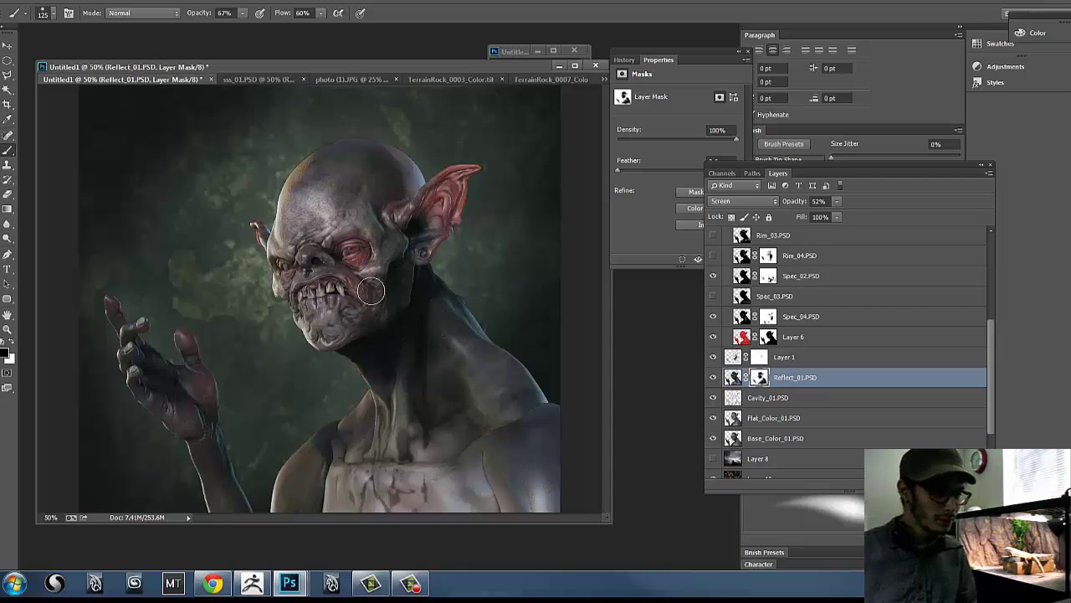
# - Toggle the Color Fill 1 layer off and on to compare the portrait with and without its tint
pyautogui.scroll(1, 999, 333)
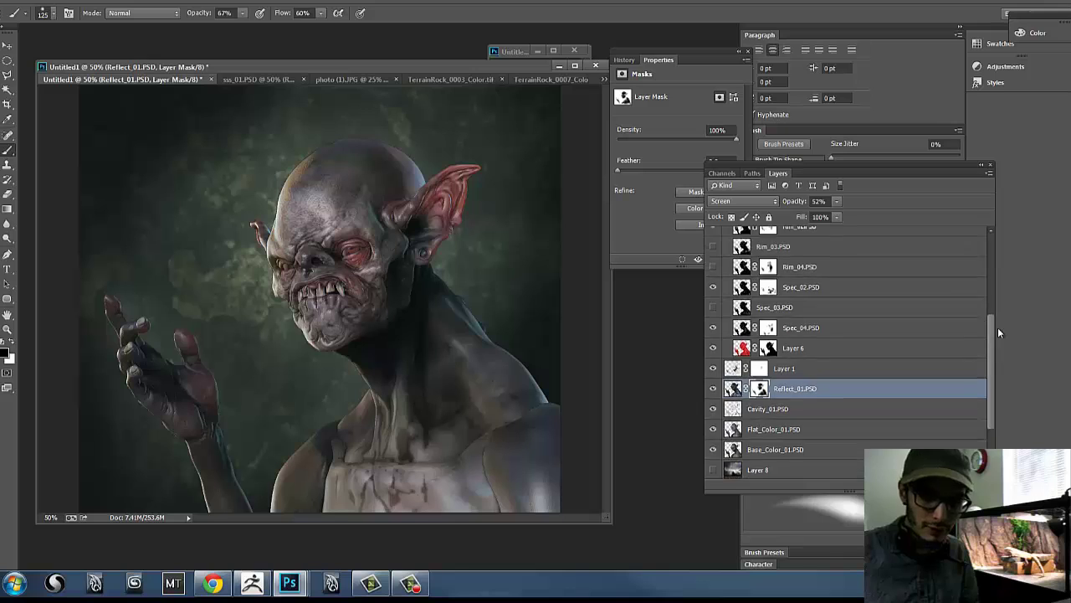
pyautogui.scroll(5, 852, 289)
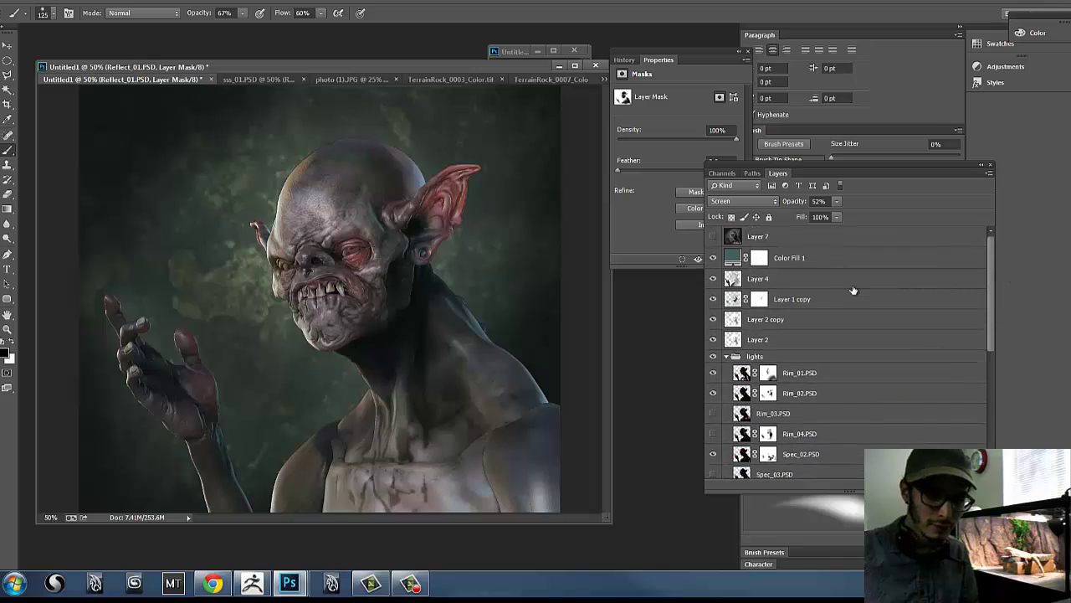
pyautogui.click(714, 258)
pyautogui.click(714, 258)
pyautogui.click(713, 258)
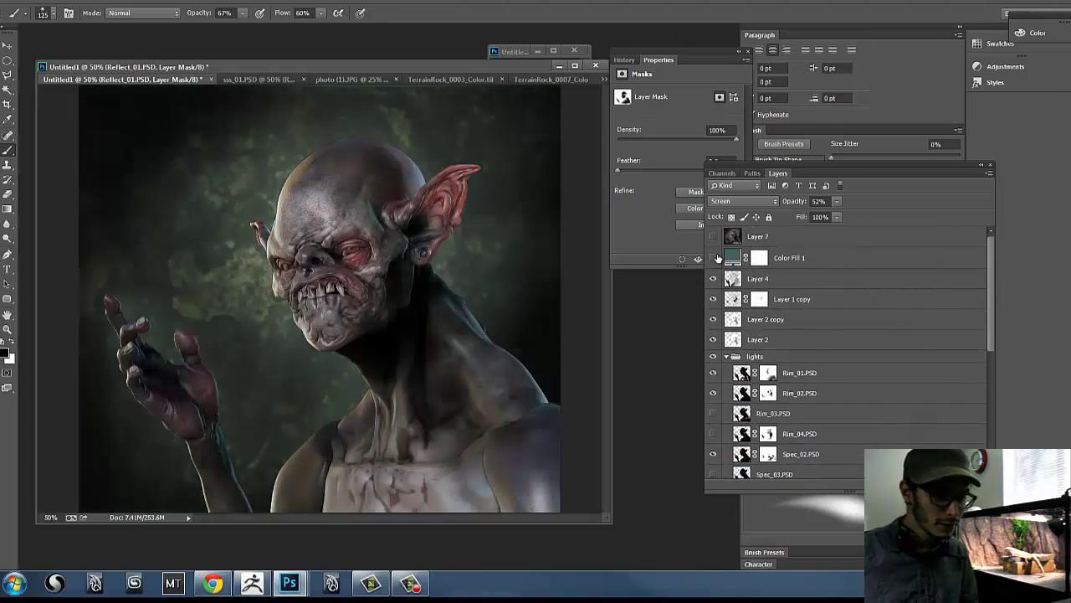
pyautogui.click(714, 257)
# - Set the Color Fill 1 layer's blend mode to Screen and raise its opacity to 82%
pyautogui.click(734, 258)
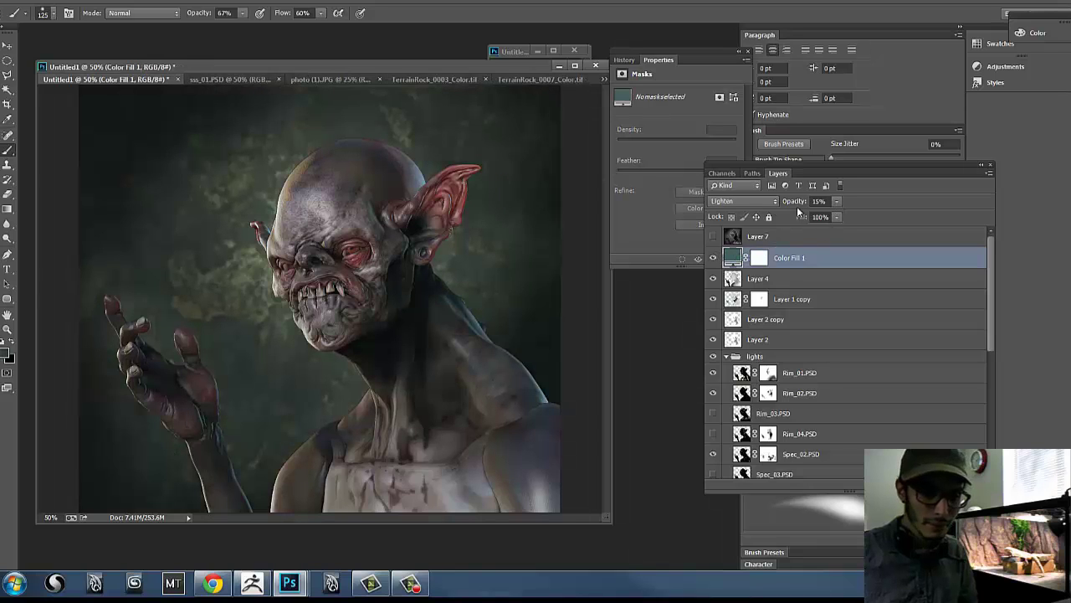
pyautogui.click(763, 202)
pyautogui.click(741, 339)
pyautogui.click(739, 339)
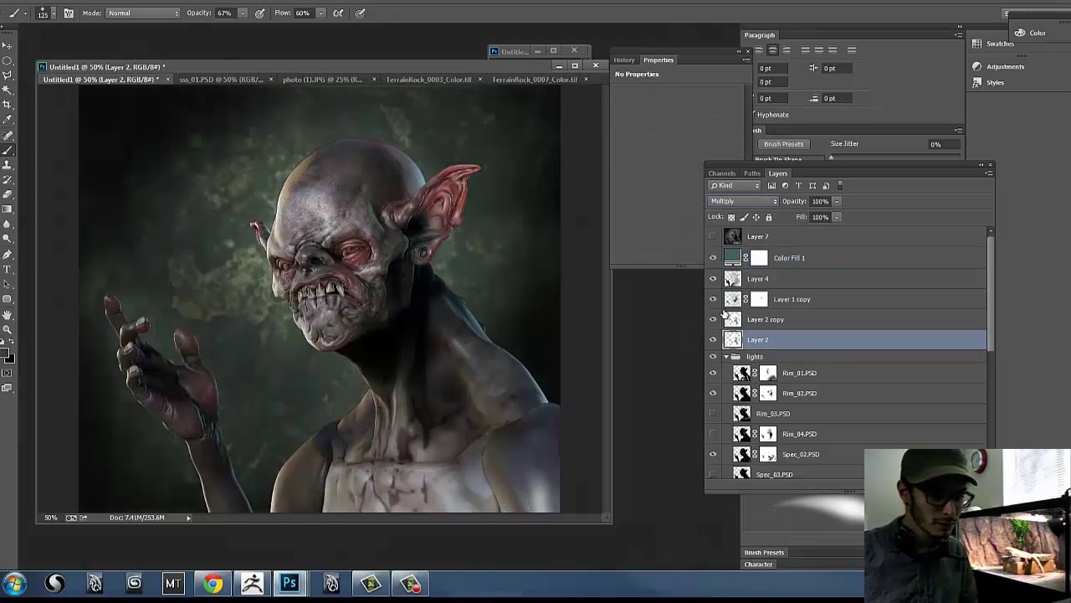
pyautogui.click(787, 258)
pyautogui.click(740, 202)
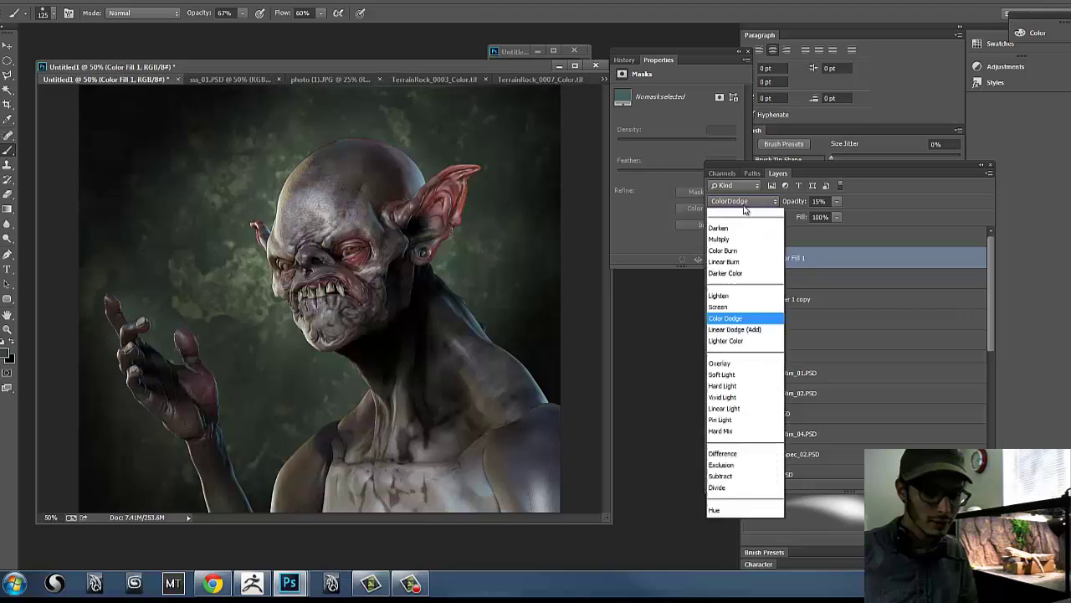
pyautogui.click(734, 328)
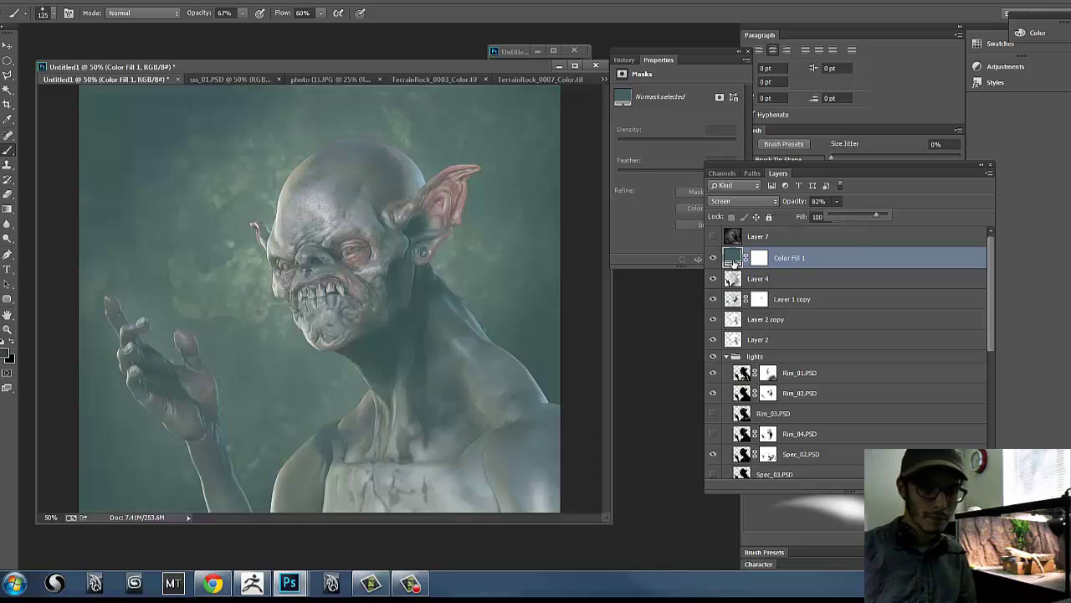
# - Recolor the Color Fill 1 layer, testing several dark blues and settling on a dark brown near #221c12
pyautogui.click(734, 263)
pyautogui.doubleClick(737, 258)
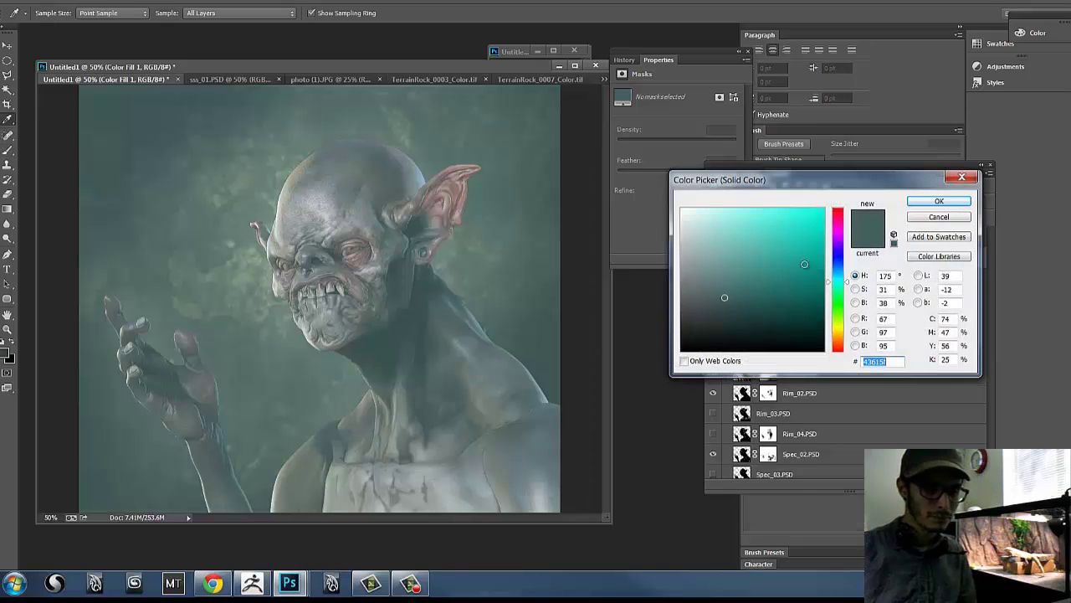
pyautogui.click(840, 263)
pyautogui.moveTo(781, 301); pyautogui.dragTo(778, 327)
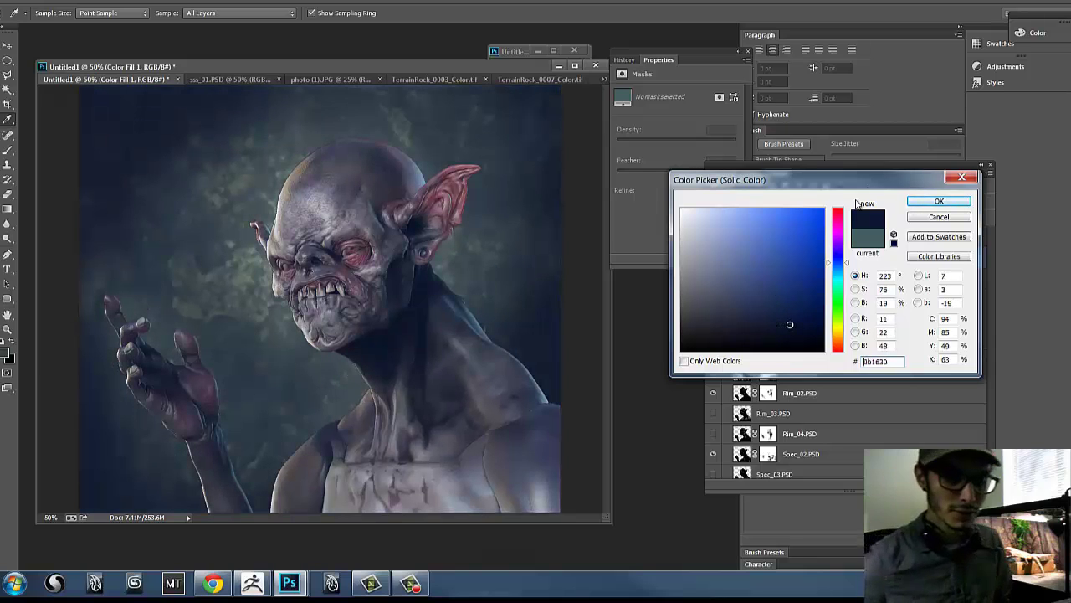
pyautogui.click(794, 320)
pyautogui.moveTo(794, 320); pyautogui.dragTo(770, 328)
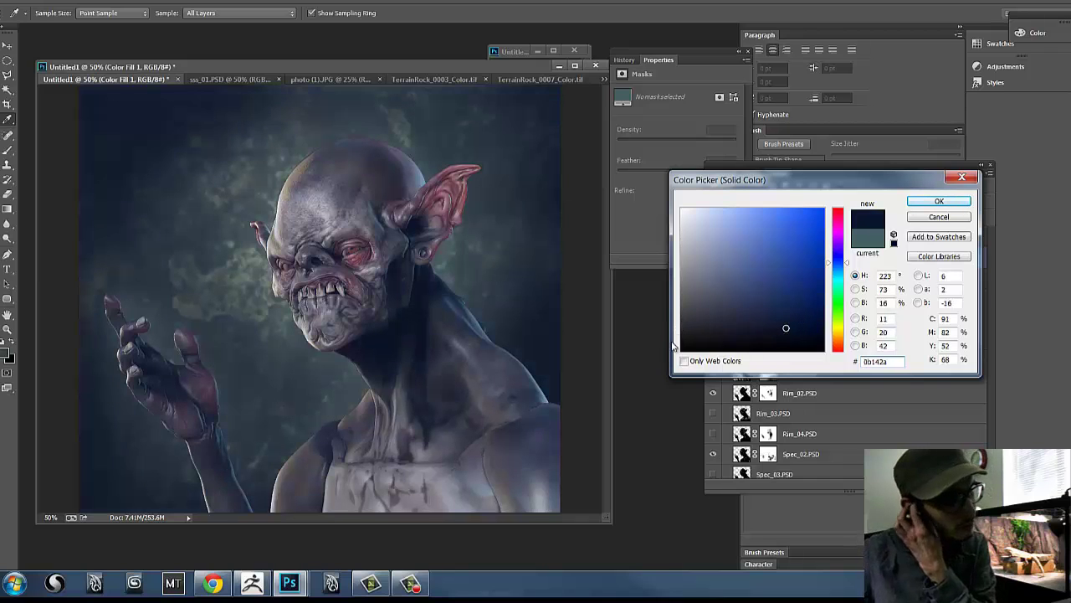
pyautogui.click(739, 322)
pyautogui.moveTo(736, 327)
pyautogui.mouseDown()
pyautogui.moveTo(789, 291)
pyautogui.moveTo(733, 334)
pyautogui.moveTo(757, 319)
pyautogui.mouseUp()
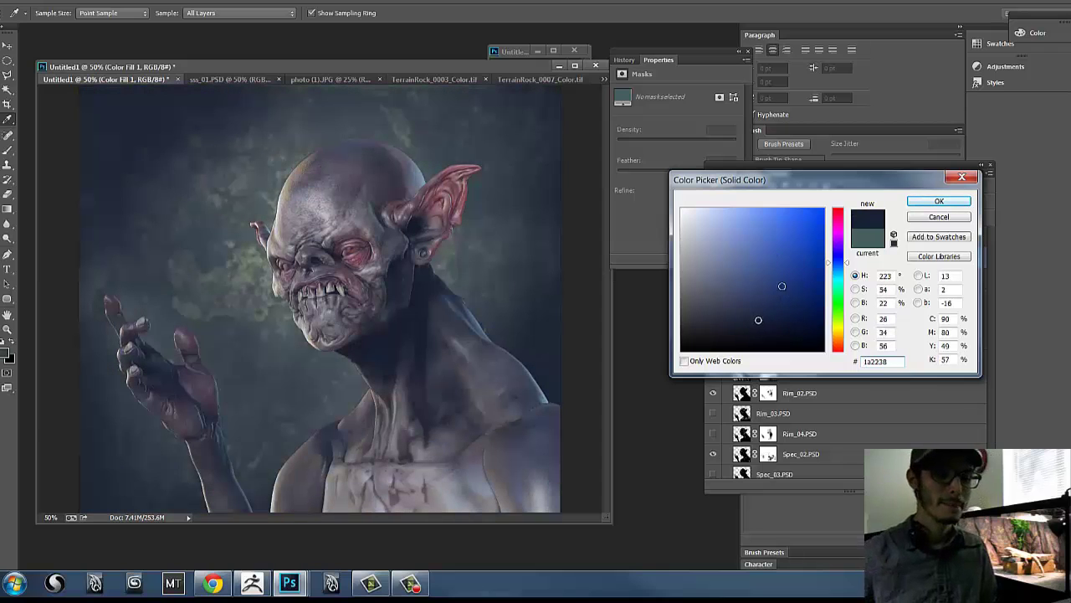
pyautogui.click(814, 295)
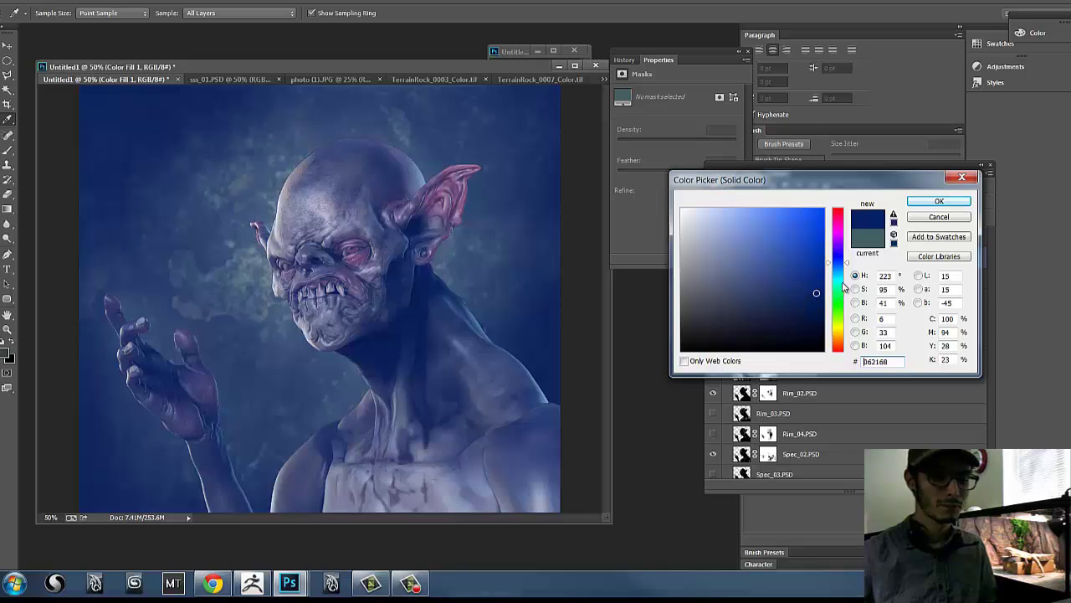
pyautogui.moveTo(710, 300)
pyautogui.mouseDown()
pyautogui.moveTo(717, 320)
pyautogui.moveTo(781, 329)
pyautogui.mouseUp()
pyautogui.moveTo(835, 291); pyautogui.dragTo(842, 342)
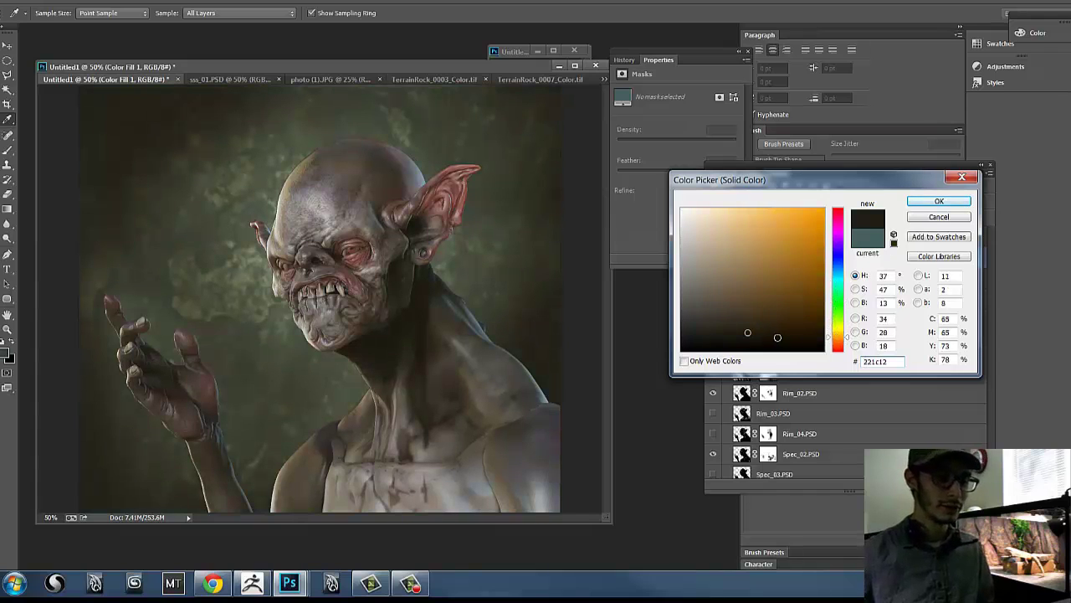
pyautogui.click(938, 201)
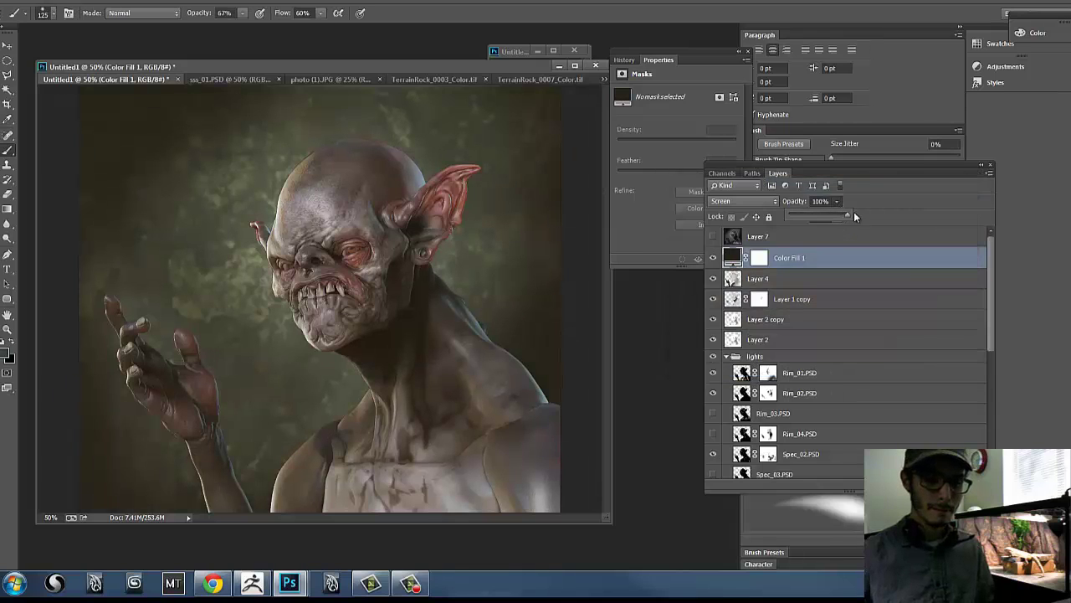
# - Compare the portrait with and without the brown Color Fill 1 tint, and reduce that layer's opacity to 29%
pyautogui.click(713, 257)
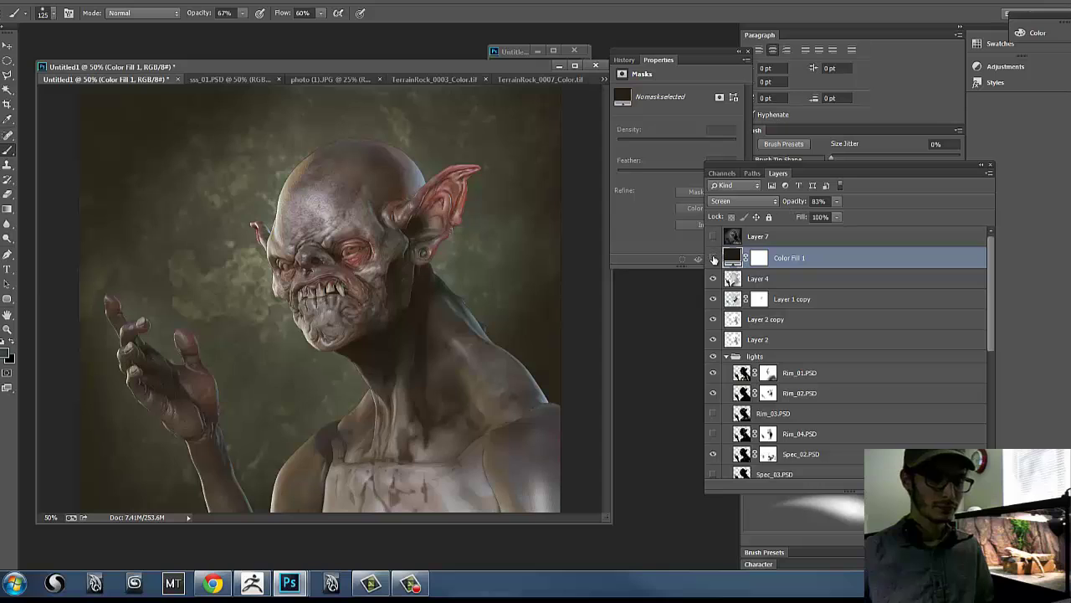
pyautogui.click(713, 258)
pyautogui.click(713, 258)
pyautogui.click(712, 259)
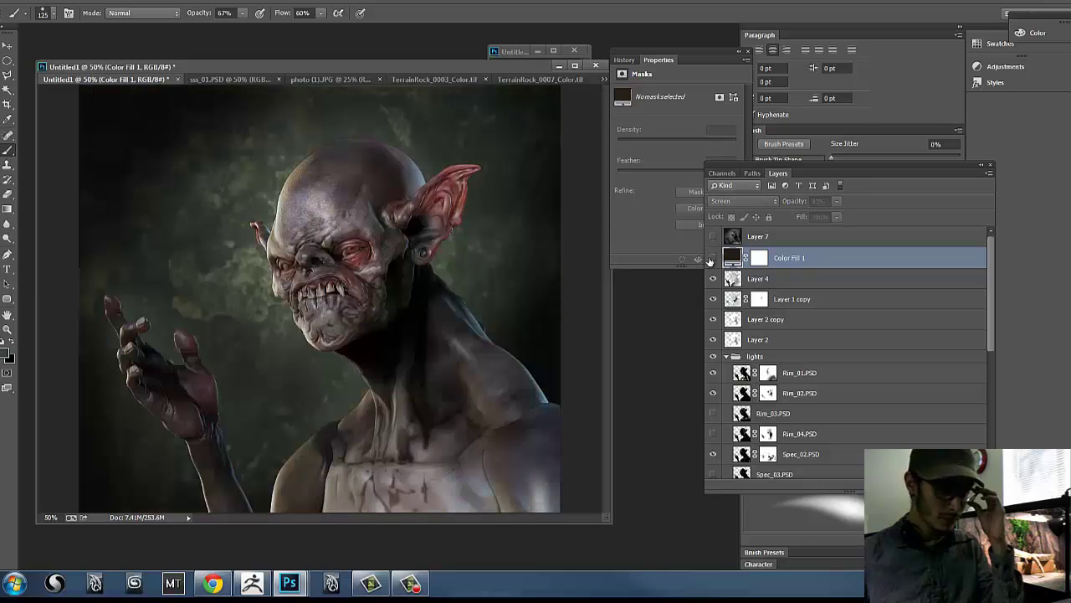
pyautogui.click(712, 259)
pyautogui.click(712, 259)
pyautogui.click(714, 259)
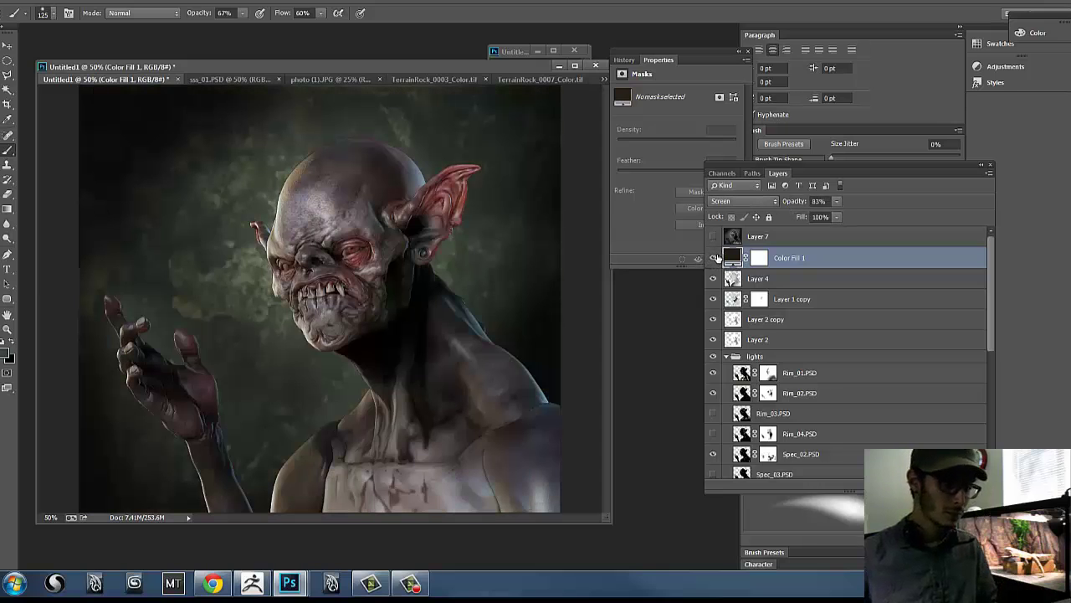
pyautogui.click(713, 258)
pyautogui.click(716, 259)
pyautogui.click(714, 258)
pyautogui.click(713, 259)
pyautogui.click(713, 258)
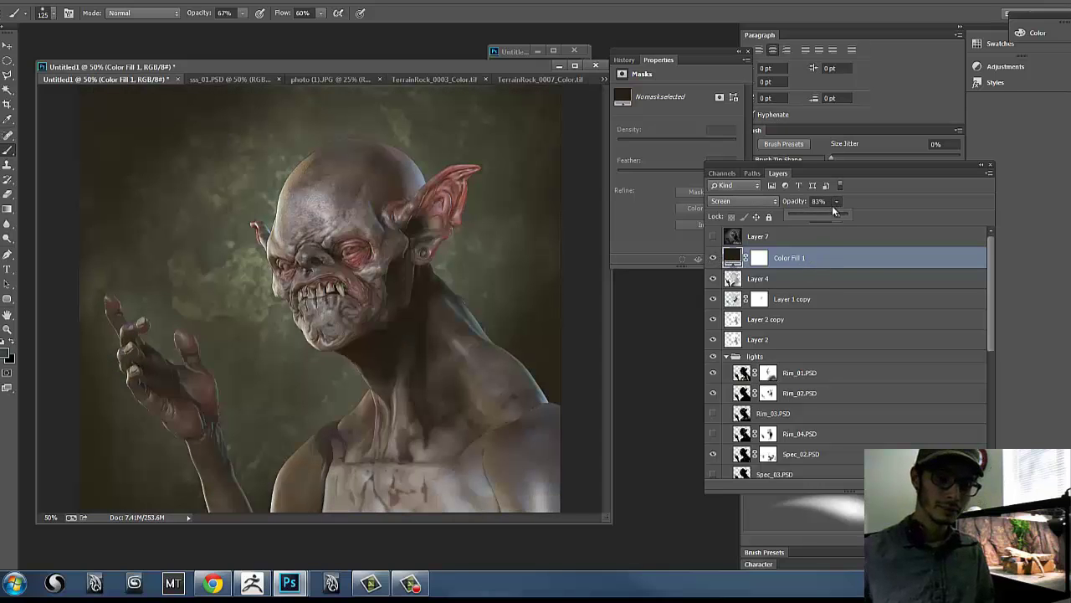
pyautogui.moveTo(822, 217); pyautogui.dragTo(808, 222)
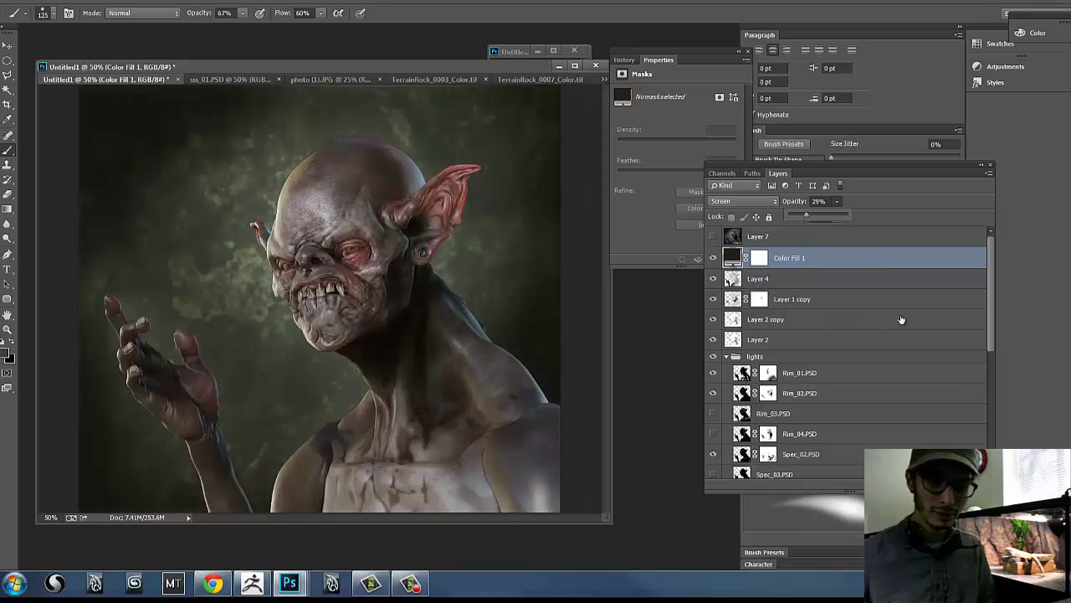
# - Check the Layer 5 backdrop by toggling it, hide the Layer 10 texture, and make Layer 5 the active layer
pyautogui.click(990, 307)
pyautogui.moveTo(989, 345); pyautogui.dragTo(982, 467)
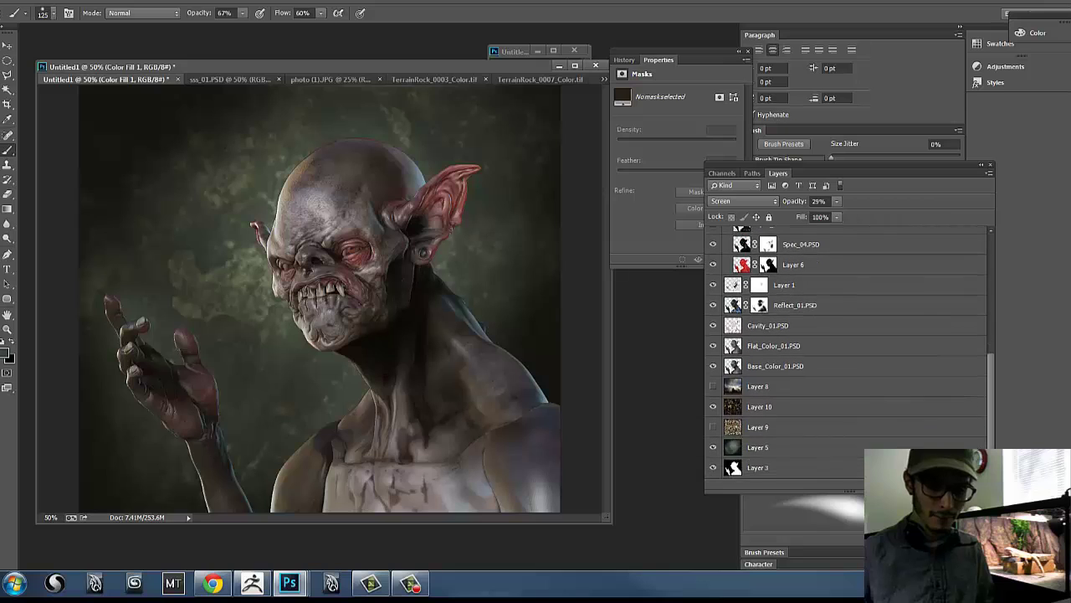
pyautogui.click(713, 449)
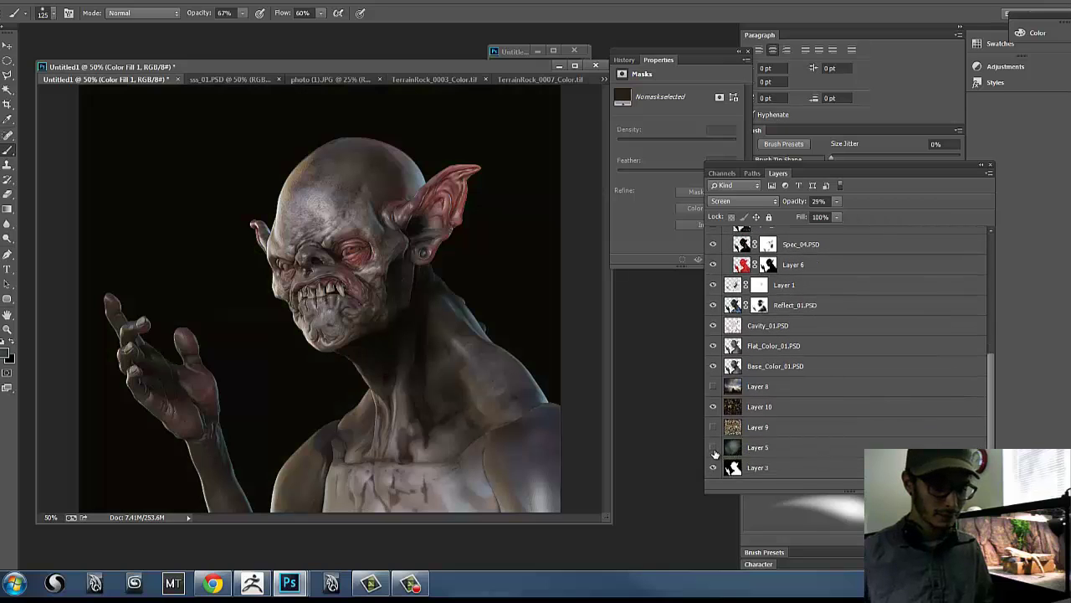
pyautogui.click(713, 447)
pyautogui.click(768, 452)
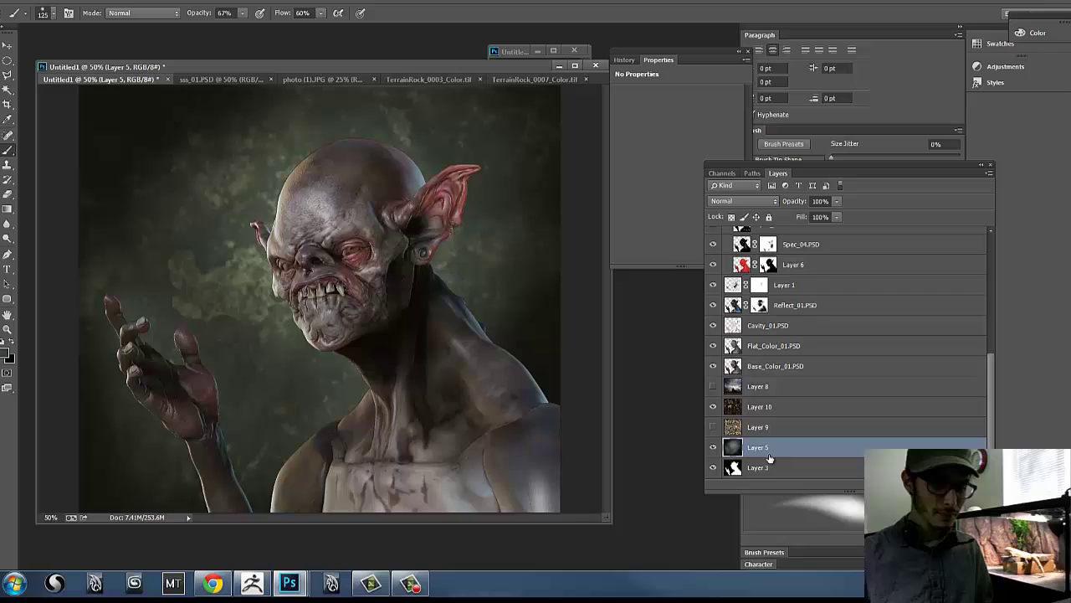
pyautogui.click(771, 409)
pyautogui.click(713, 407)
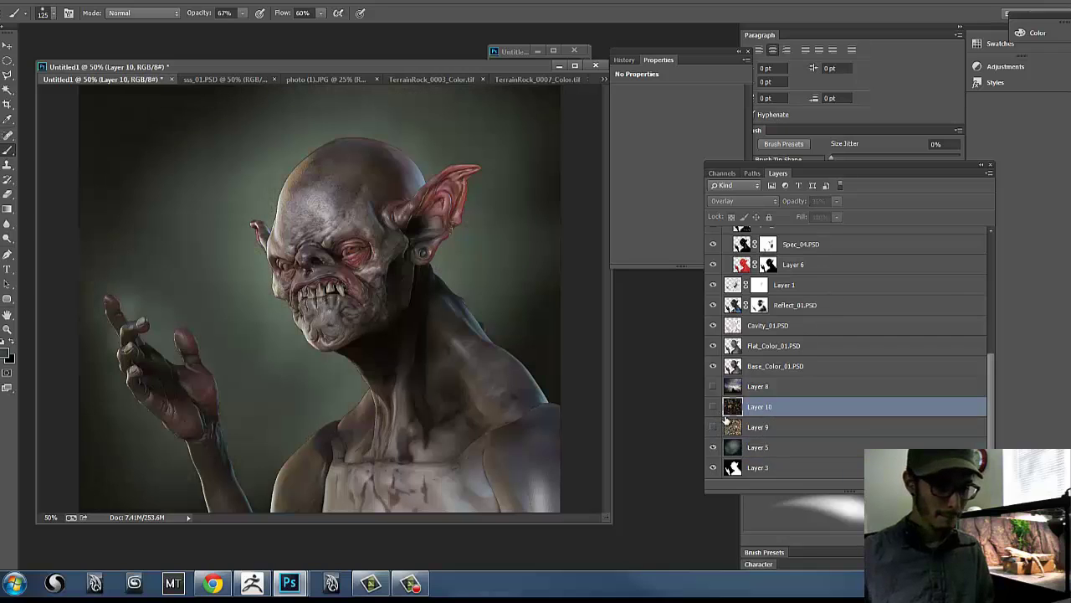
pyautogui.click(767, 451)
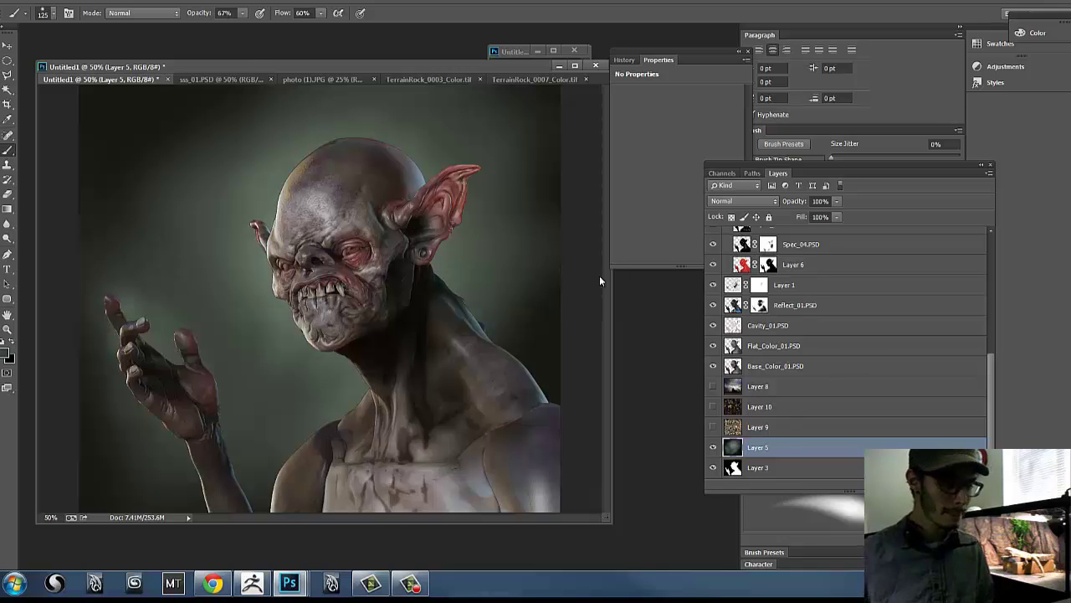
# - Try colorizing Layer 5 with Hue/Saturation at hue 229, saturation 15 and lightness +8, and undo the adjustment
pyautogui.hotkey('ctrl', 'u')
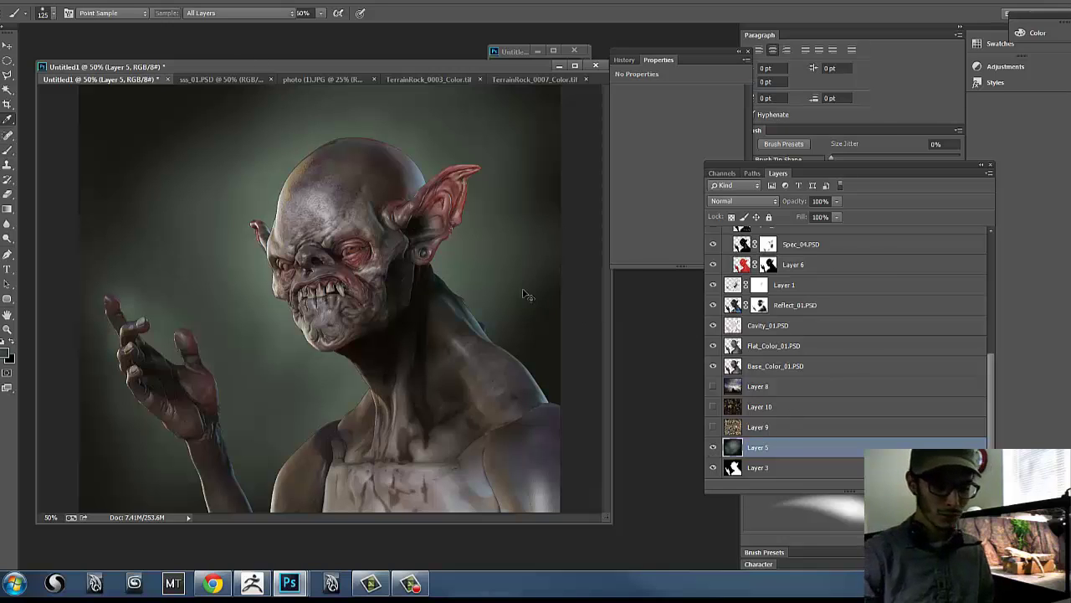
pyautogui.click(833, 228)
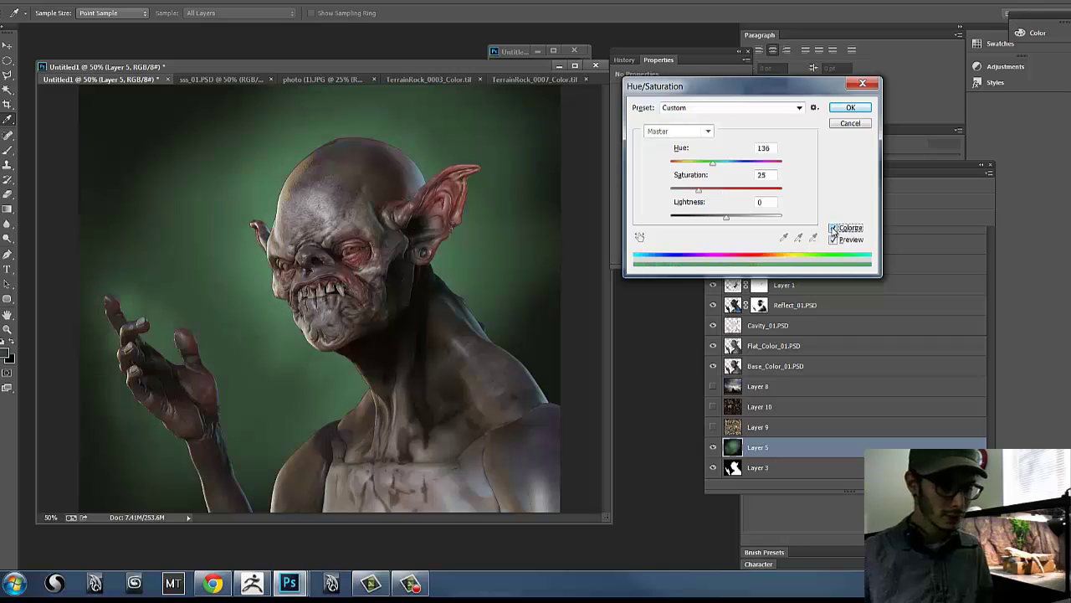
pyautogui.moveTo(728, 220)
pyautogui.mouseDown()
pyautogui.moveTo(745, 220)
pyautogui.moveTo(732, 222)
pyautogui.mouseUp()
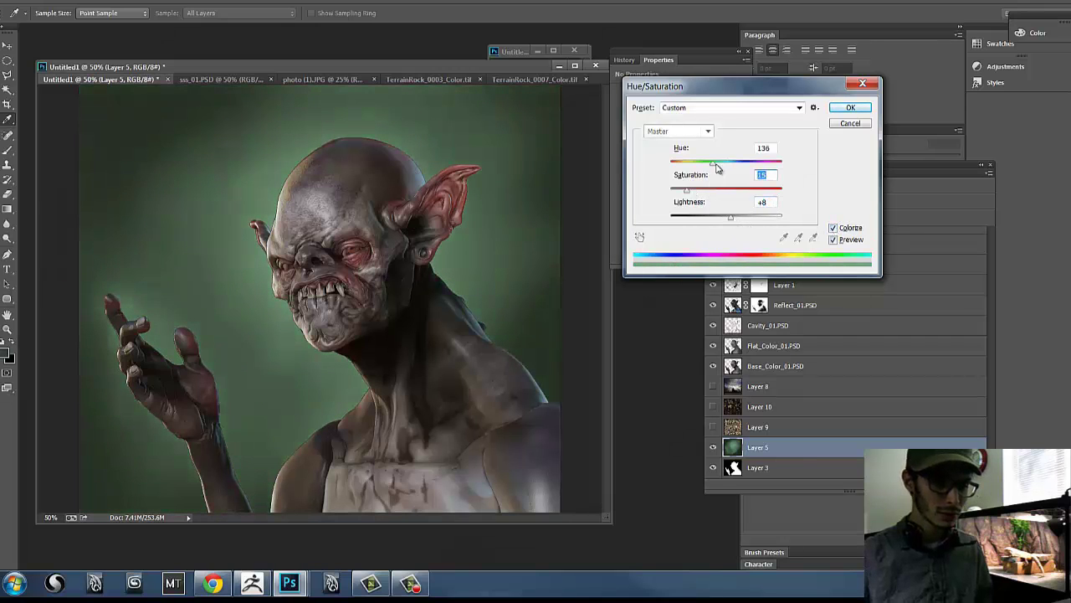
pyautogui.moveTo(716, 168); pyautogui.dragTo(734, 167)
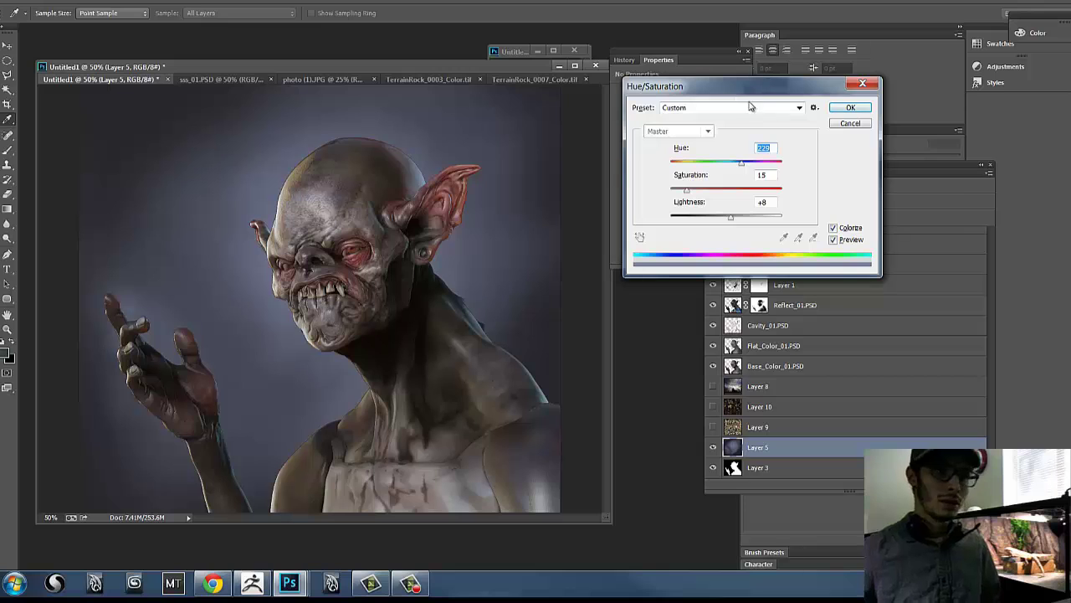
pyautogui.click(847, 107)
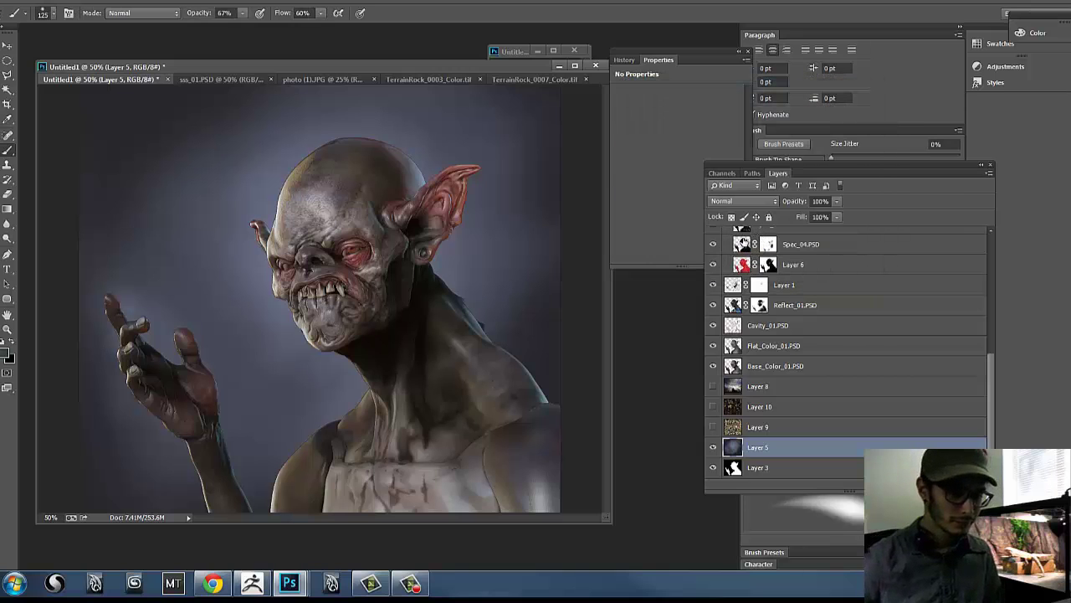
pyautogui.hotkey('ctrl', 'z')
# - Colorize the Layer 5 backdrop with Hue/Saturation at hue 167, saturation 10 and lightness -1
pyautogui.hotkey('ctrl', 'u')
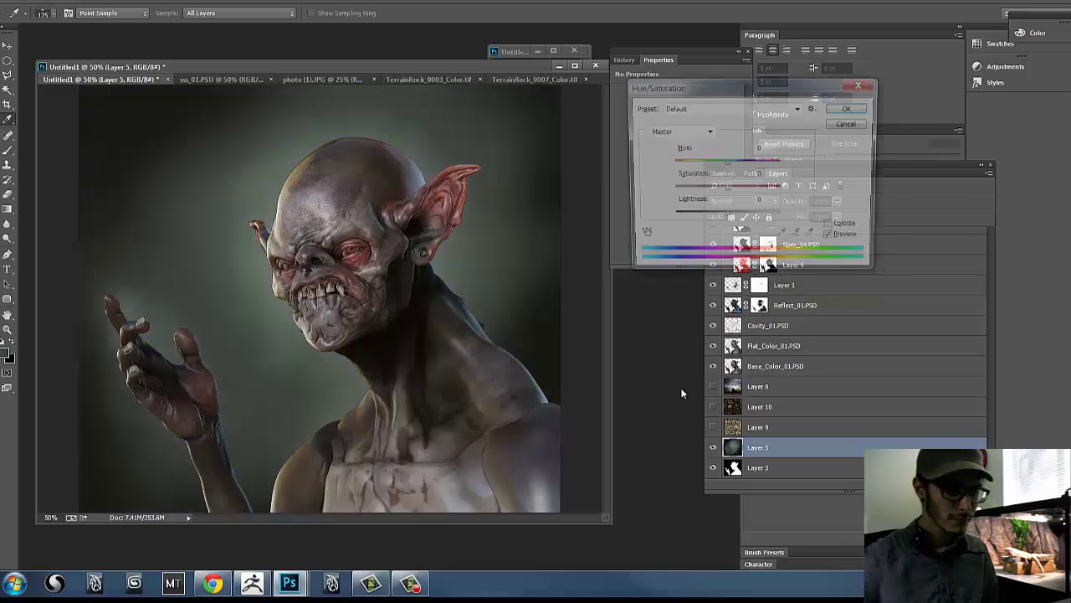
pyautogui.click(833, 227)
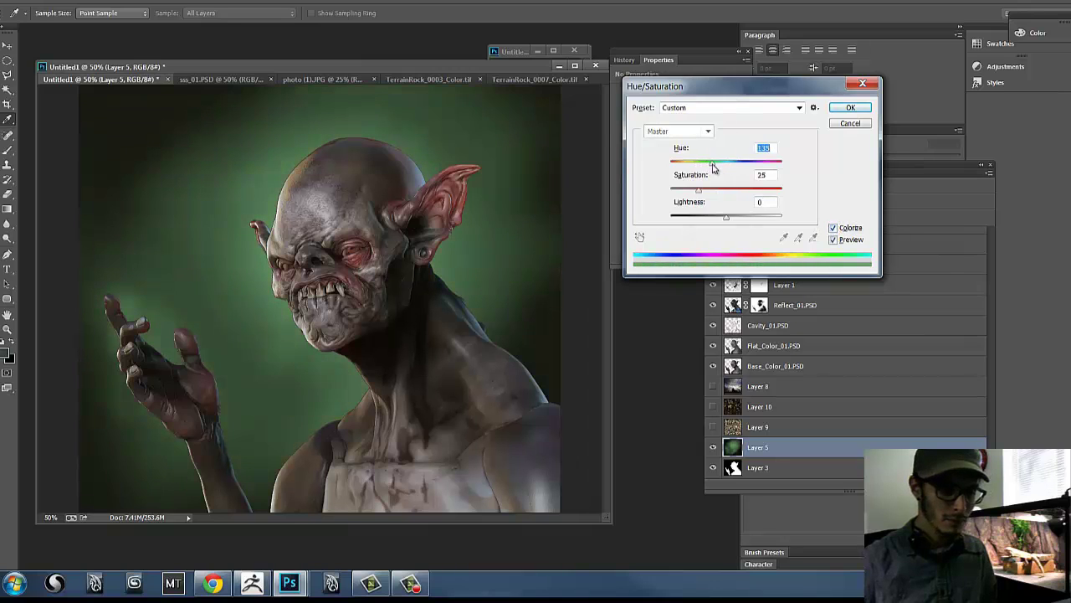
pyautogui.moveTo(688, 165); pyautogui.dragTo(715, 166)
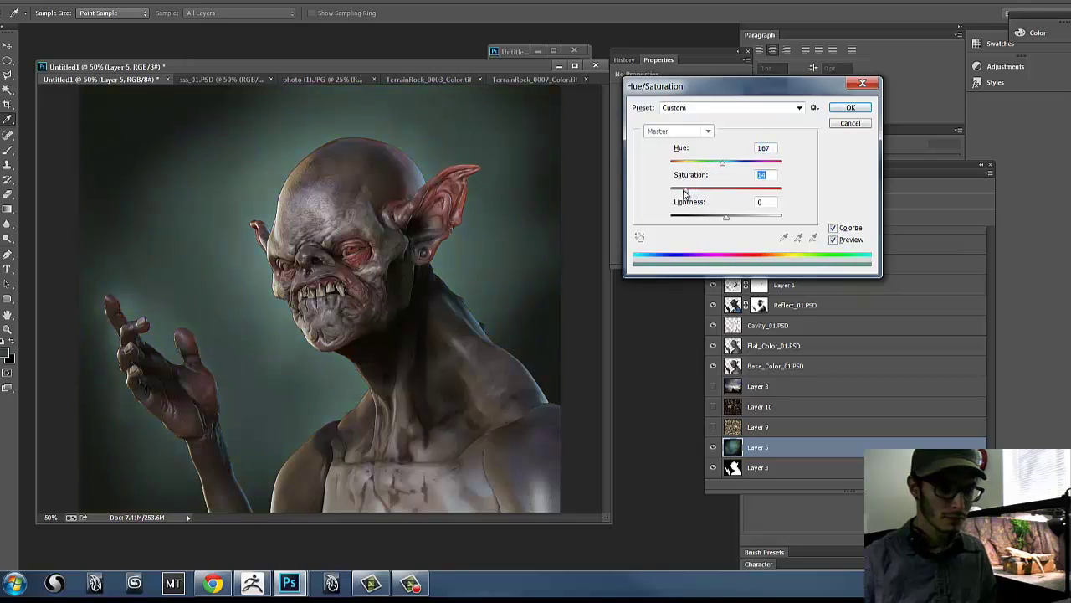
pyautogui.moveTo(729, 220); pyautogui.dragTo(725, 220)
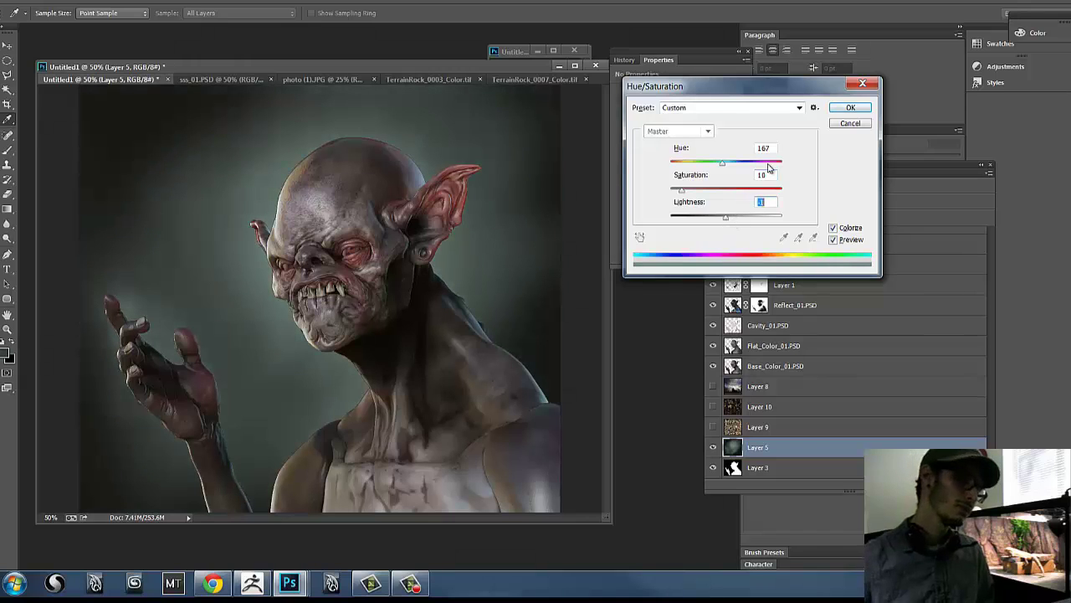
pyautogui.click(848, 109)
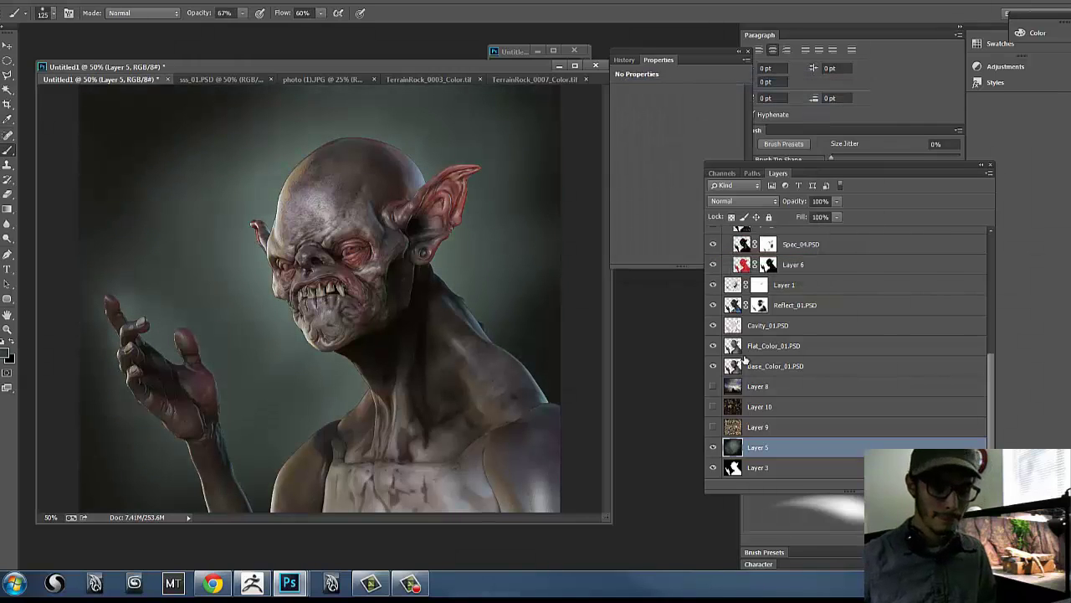
# - Compare the portrait with and without Layer 8, Base_Color_01, Flat_Color_01 and Cavity_01 by toggling each layer's visibility
pyautogui.click(713, 386)
pyautogui.click(713, 385)
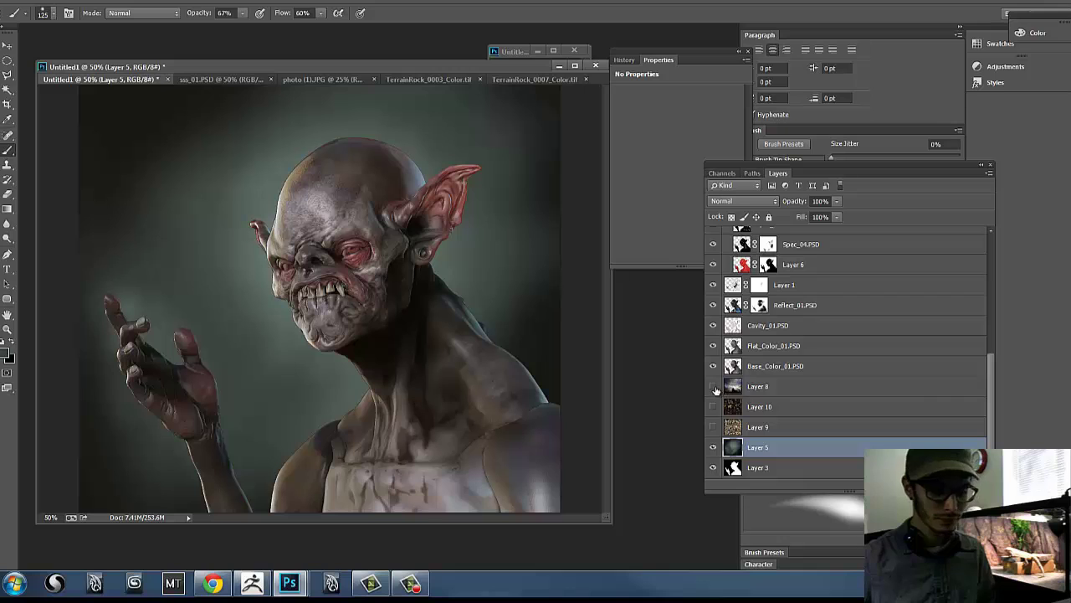
pyautogui.click(712, 366)
pyautogui.click(712, 367)
pyautogui.click(713, 352)
pyautogui.click(714, 352)
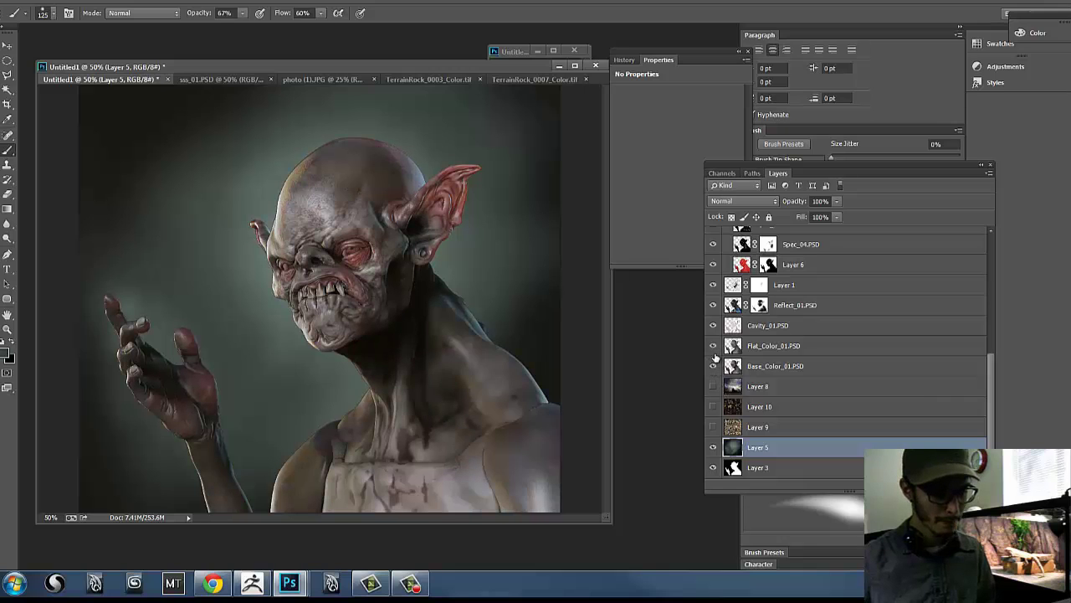
pyautogui.click(713, 325)
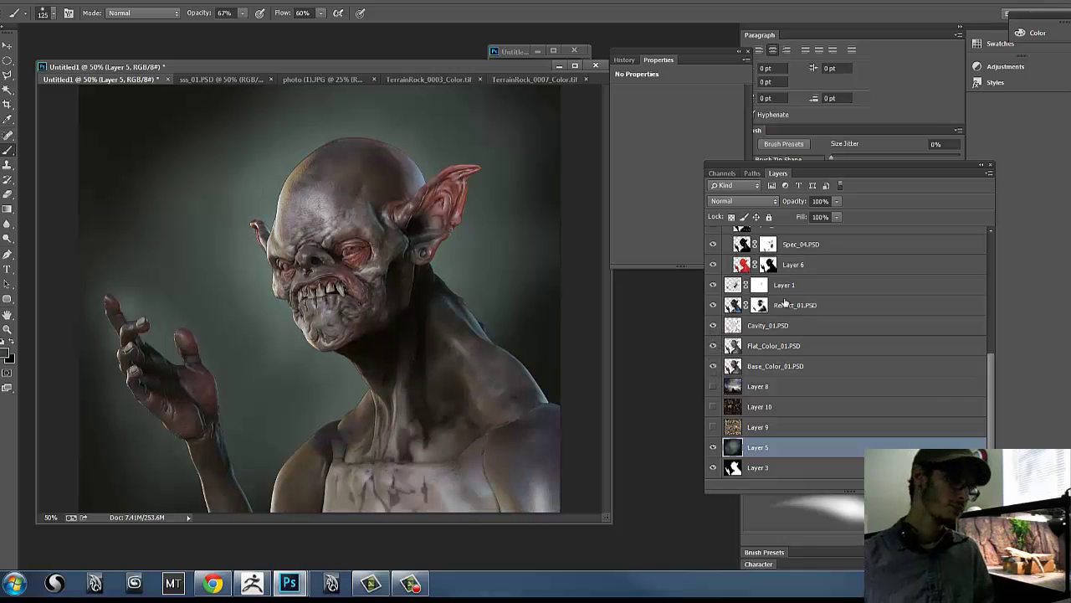
# - Check what Layer 4, Color Fill 1 and Layer 7 contribute by toggling their visibility
pyautogui.moveTo(992, 395); pyautogui.dragTo(991, 262)
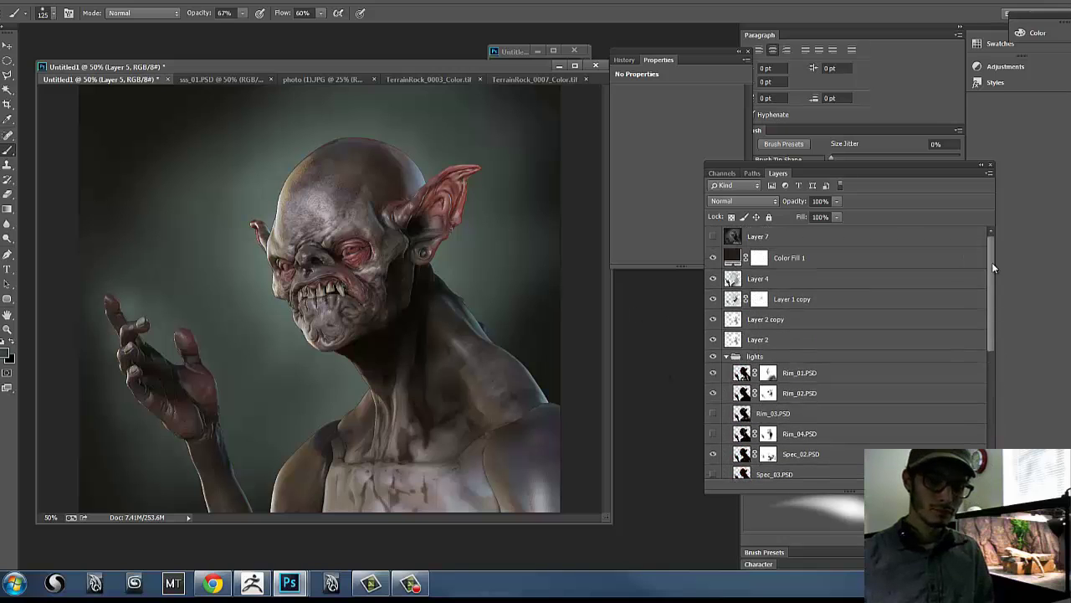
pyautogui.click(715, 279)
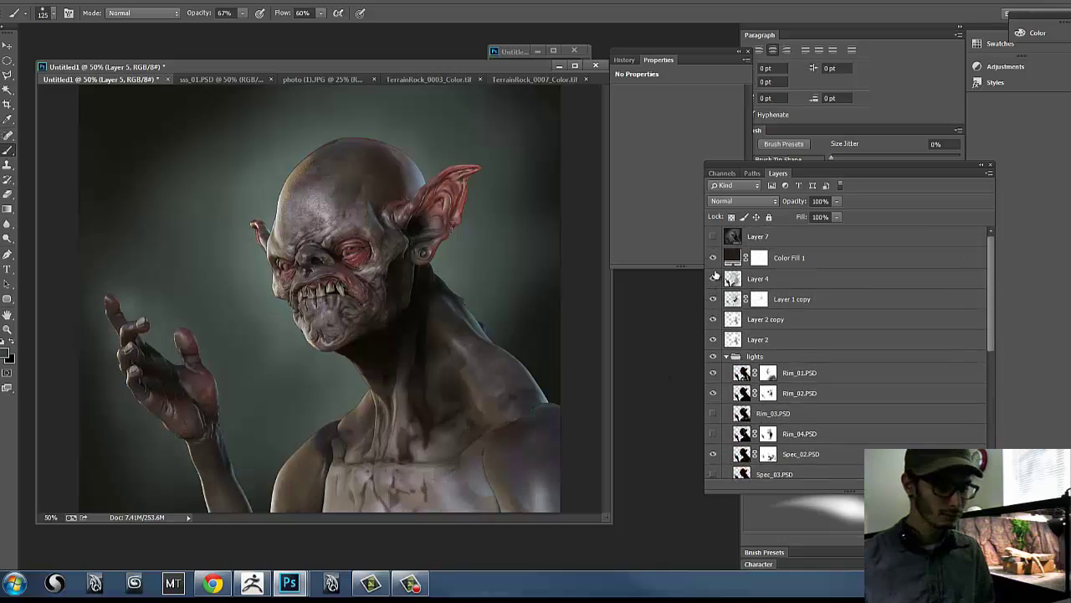
pyautogui.click(715, 257)
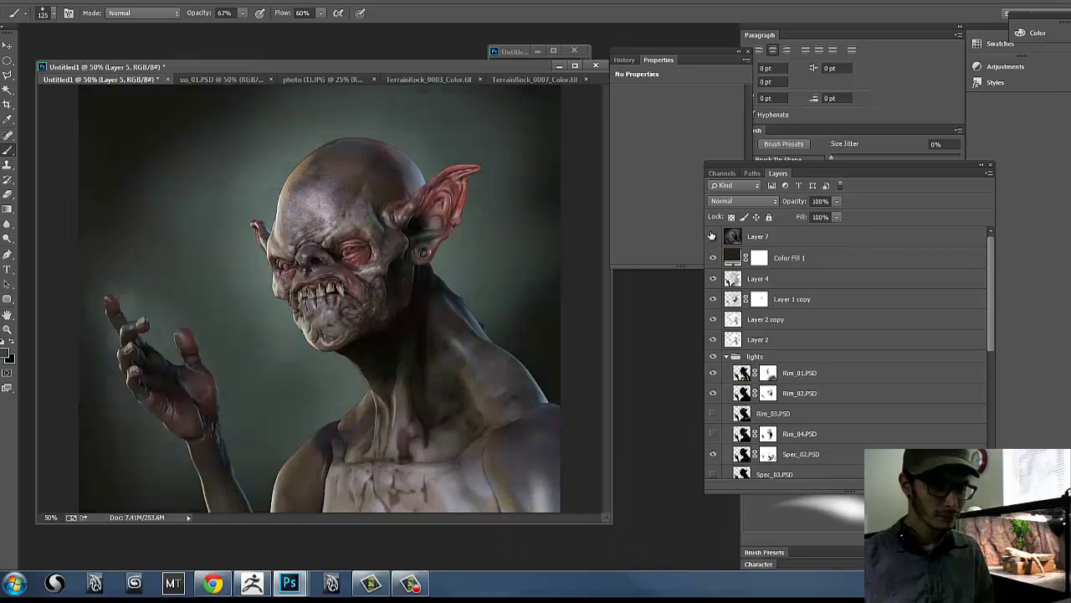
pyautogui.click(714, 237)
pyautogui.click(716, 239)
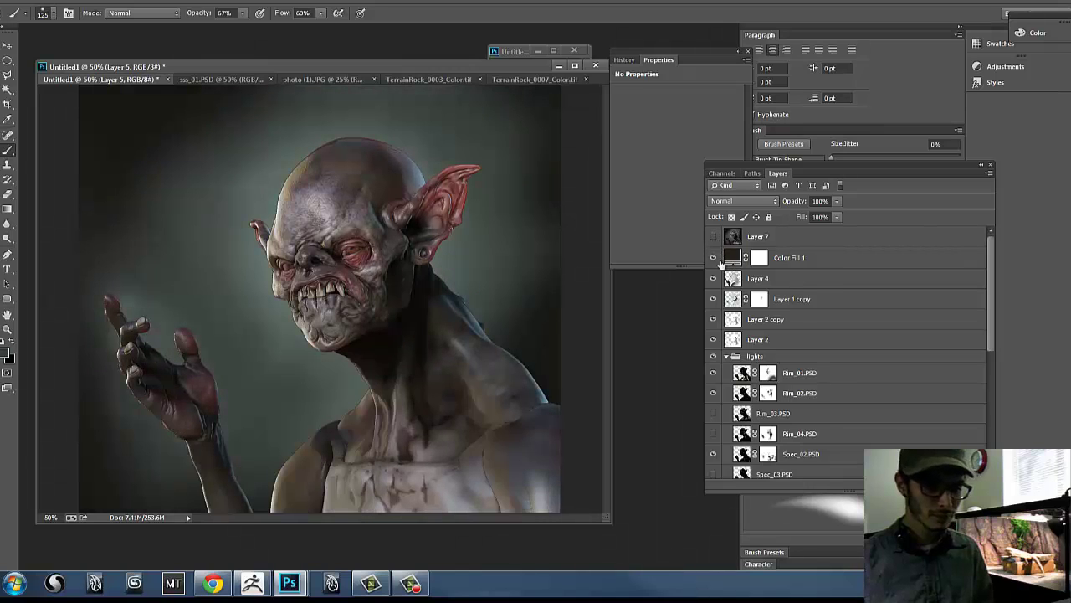
# - Lower the Rim_01.PSD layer's opacity to 86% and paint black on its mask over the cheek below the eye
pyautogui.click(734, 376)
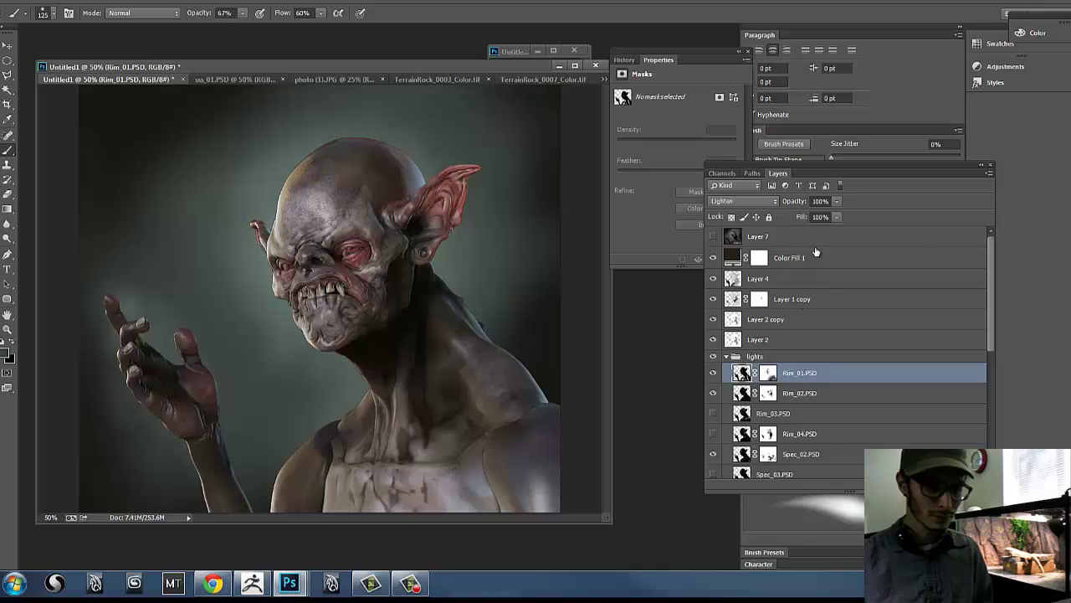
pyautogui.click(836, 216)
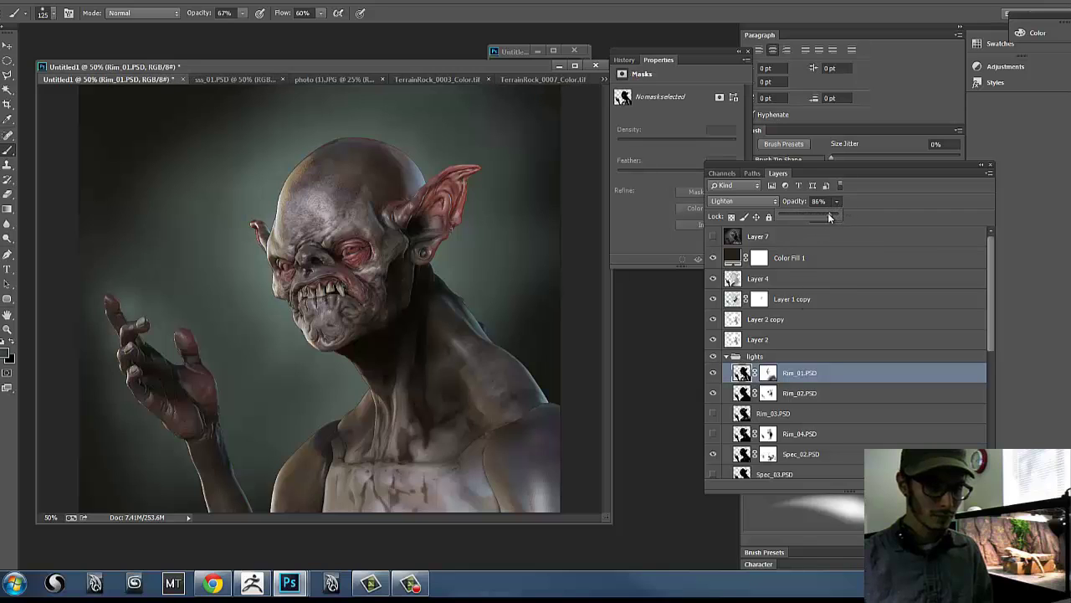
pyautogui.click(769, 373)
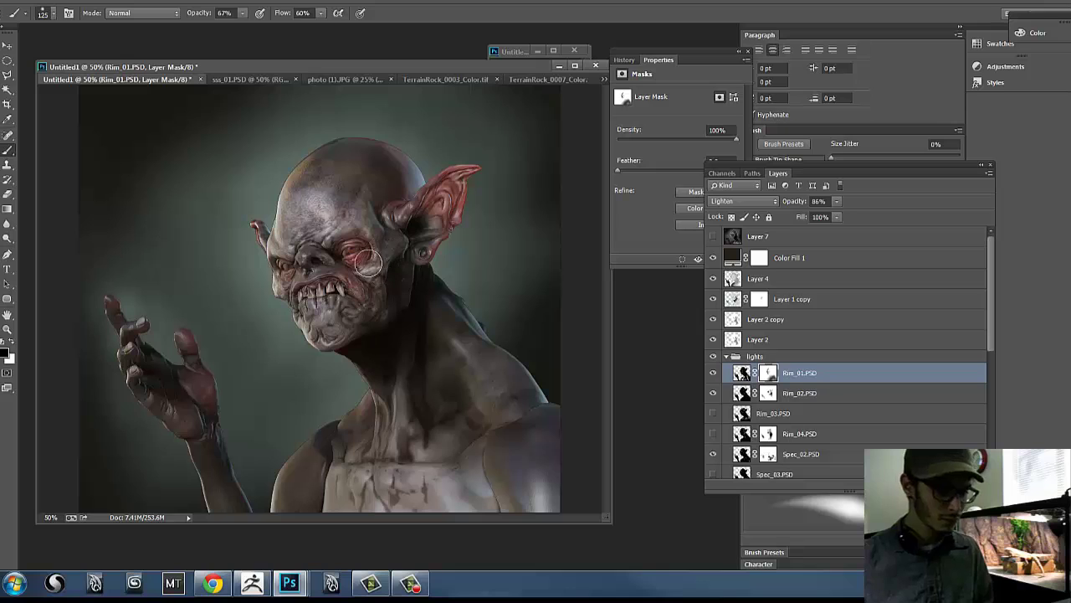
pyautogui.moveTo(368, 262)
pyautogui.mouseDown()
pyautogui.moveTo(380, 251)
pyautogui.moveTo(370, 265)
pyautogui.mouseUp()
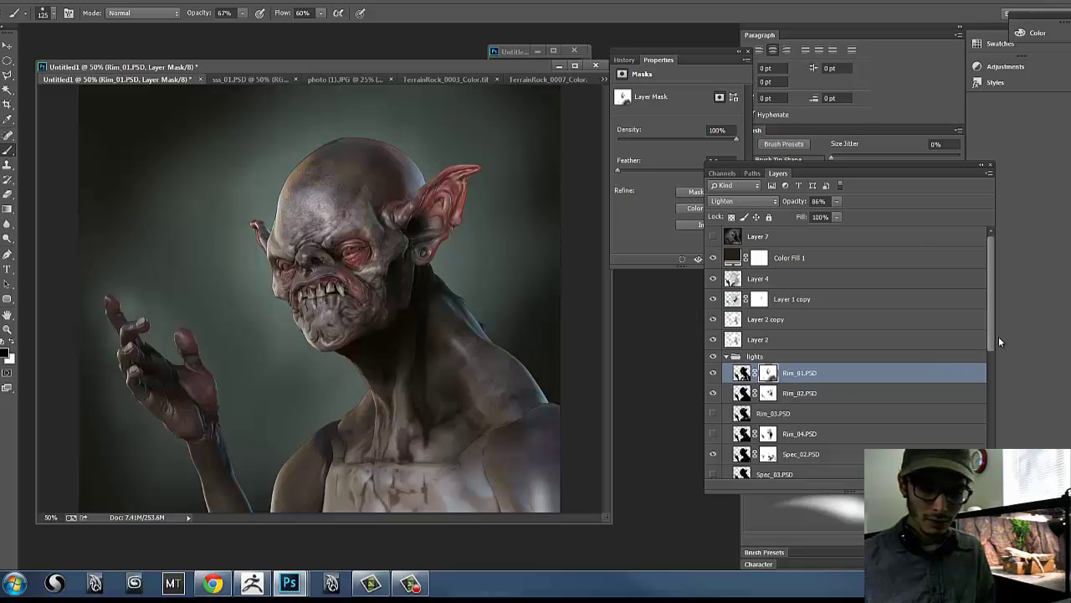
# - Make the red Layer 6 in the lights group active and set its opacity to 90%
pyautogui.moveTo(991, 342); pyautogui.dragTo(977, 393)
pyautogui.click(779, 441)
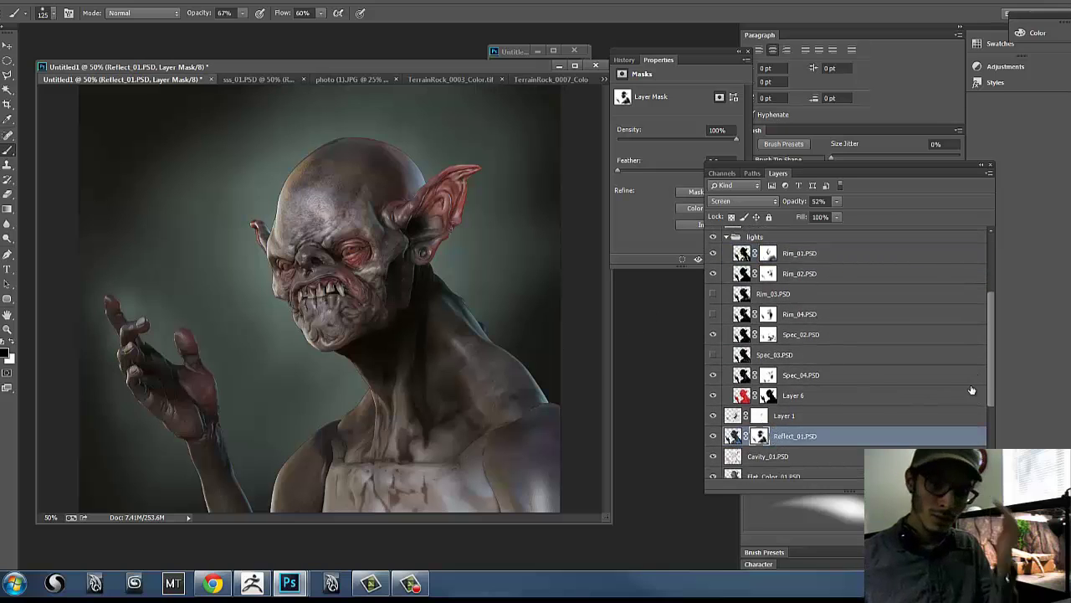
pyautogui.scroll(2, 991, 375)
pyautogui.scroll(-2, 991, 377)
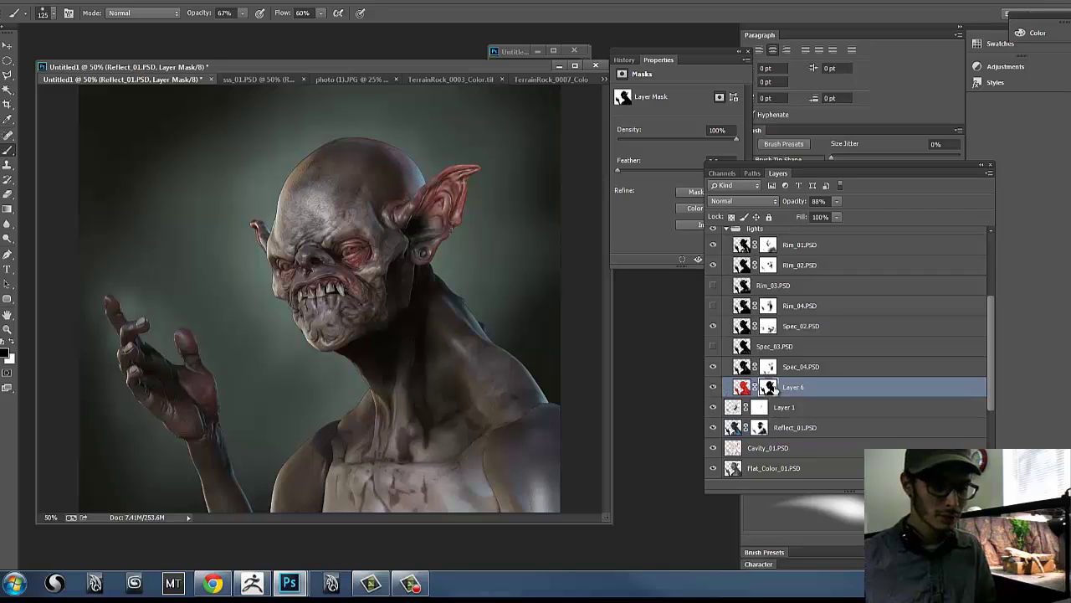
pyautogui.click(778, 390)
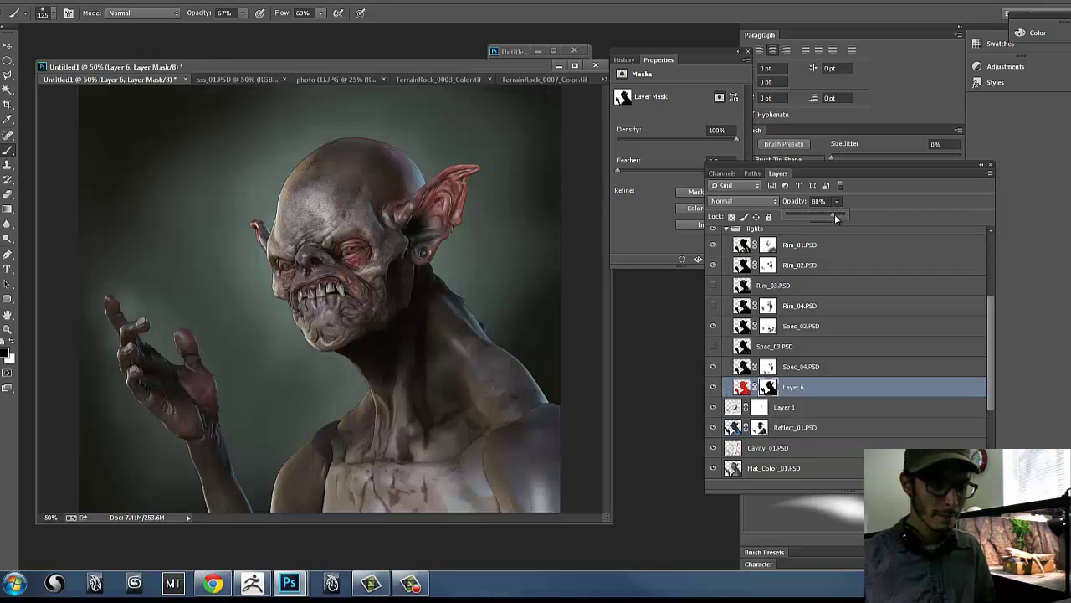
pyautogui.moveTo(839, 219); pyautogui.dragTo(839, 219)
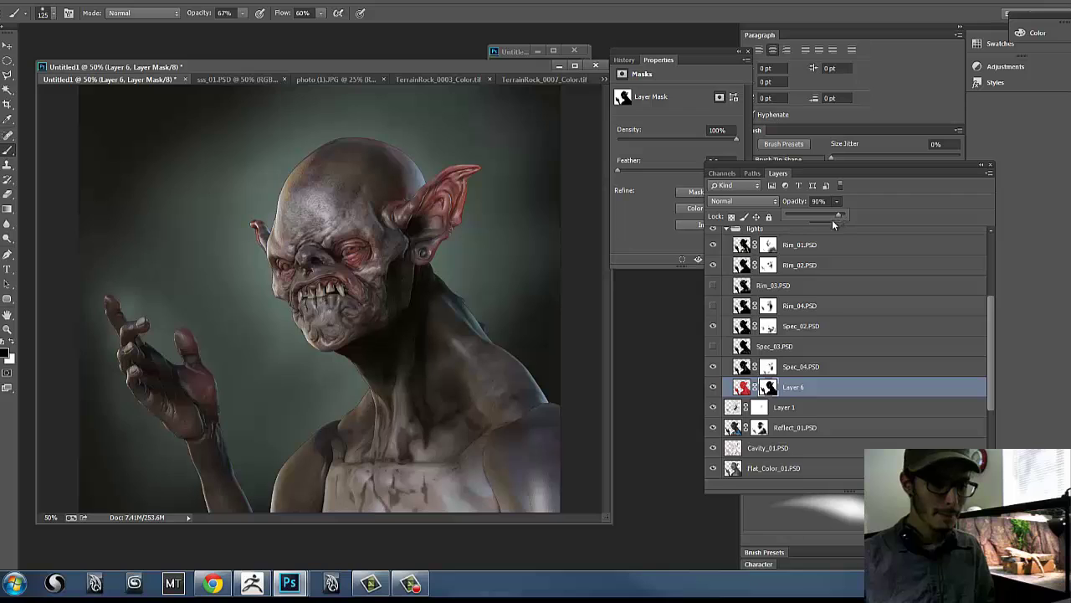
# - Paint white on the Layer 6 mask over both ears to bring out more of the red glow
pyautogui.click(771, 393)
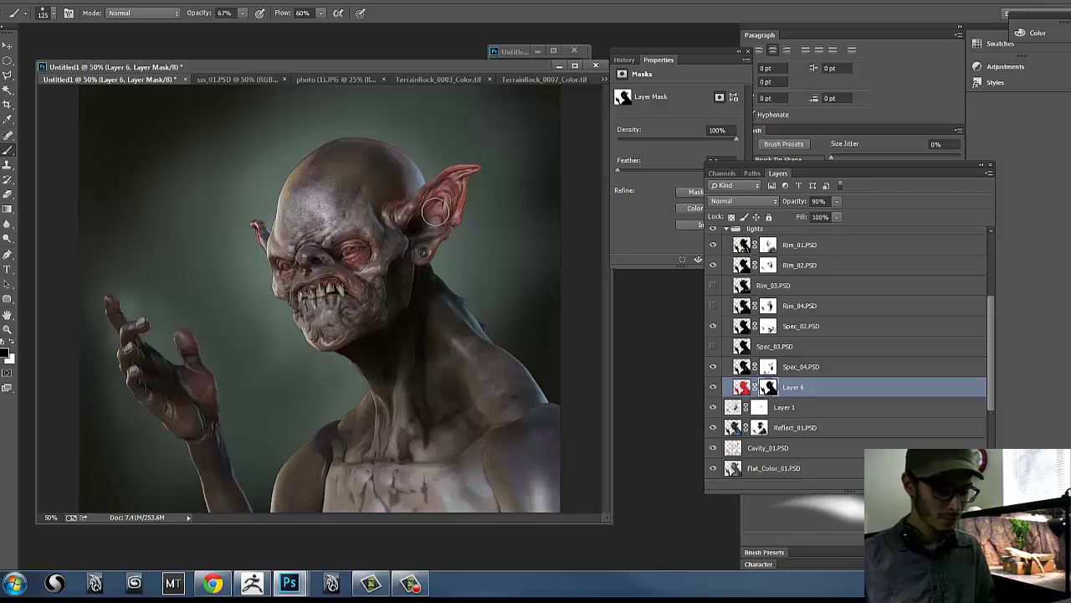
pyautogui.press('x')
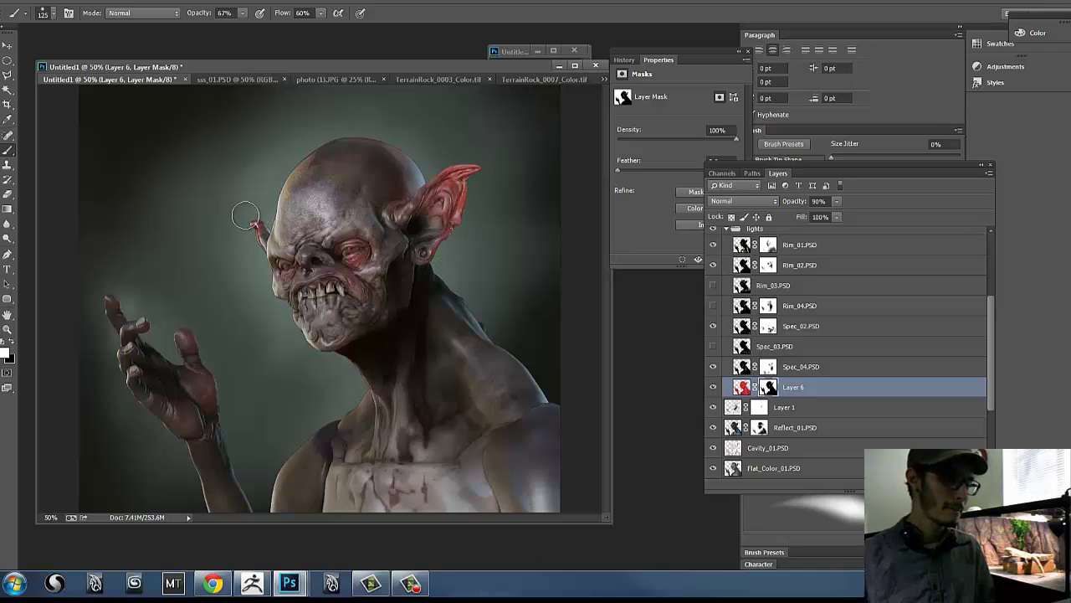
pyautogui.moveTo(248, 219); pyautogui.dragTo(252, 232)
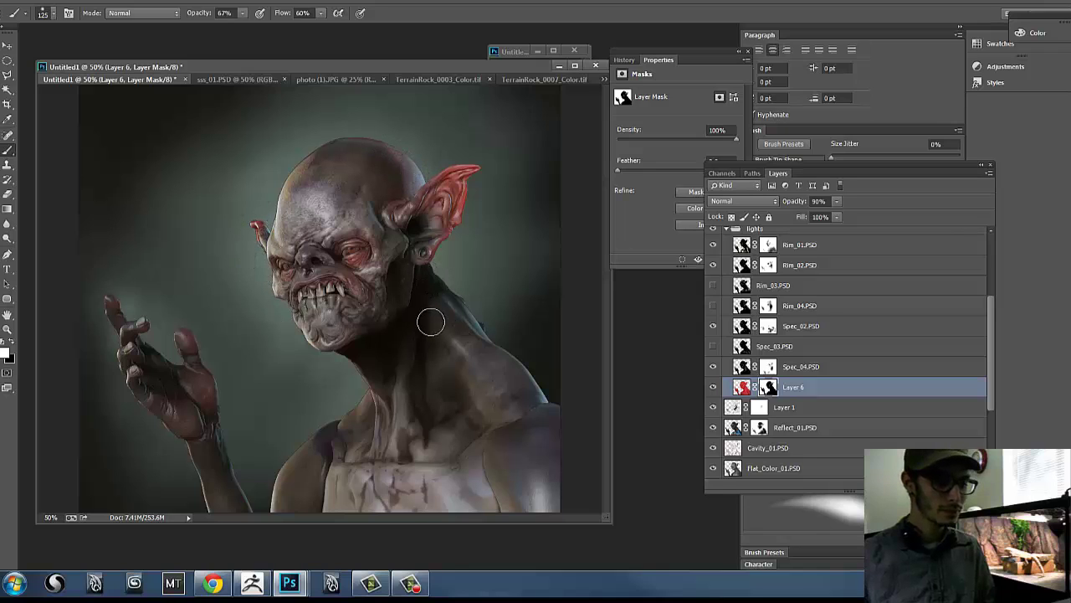
# - Examine the effect of the hidden Rim_03, Rim_04 and Spec_03 light layers by toggling their visibility
pyautogui.moveTo(992, 323); pyautogui.dragTo(1022, 263)
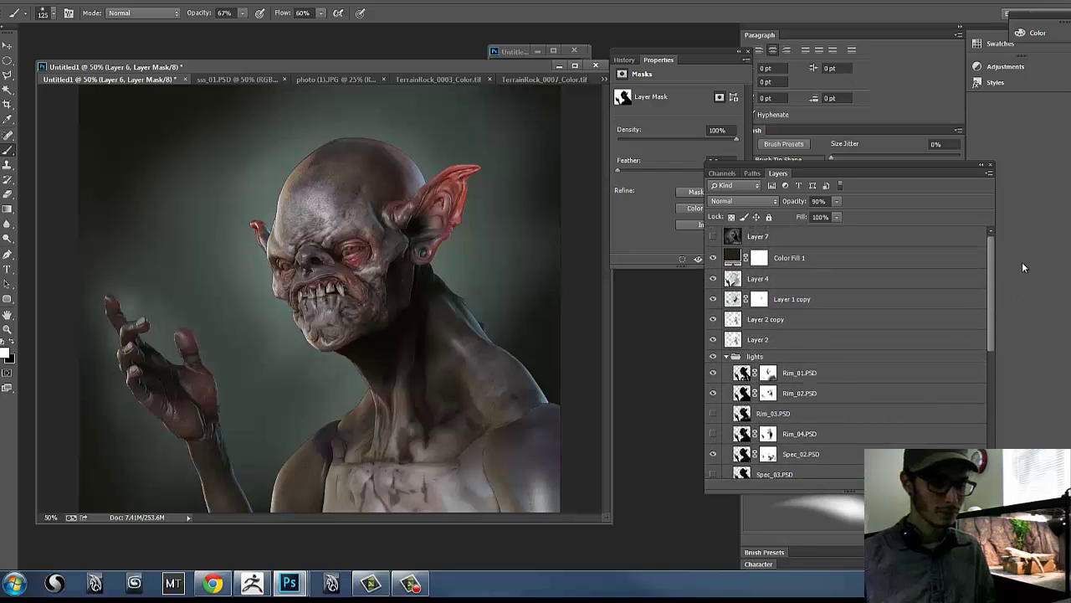
pyautogui.click(713, 415)
pyautogui.click(713, 434)
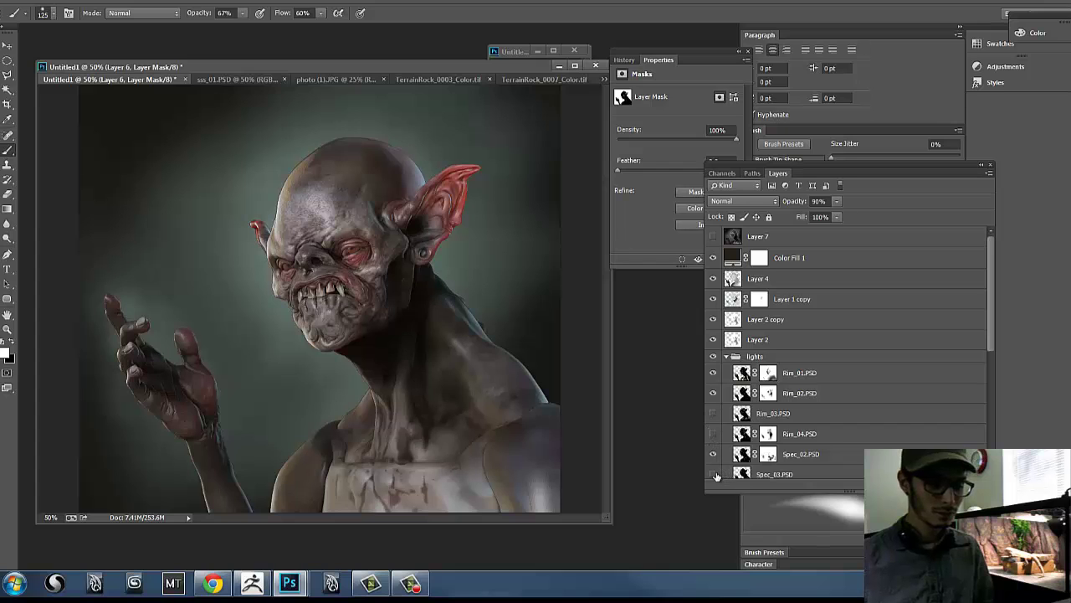
pyautogui.click(713, 476)
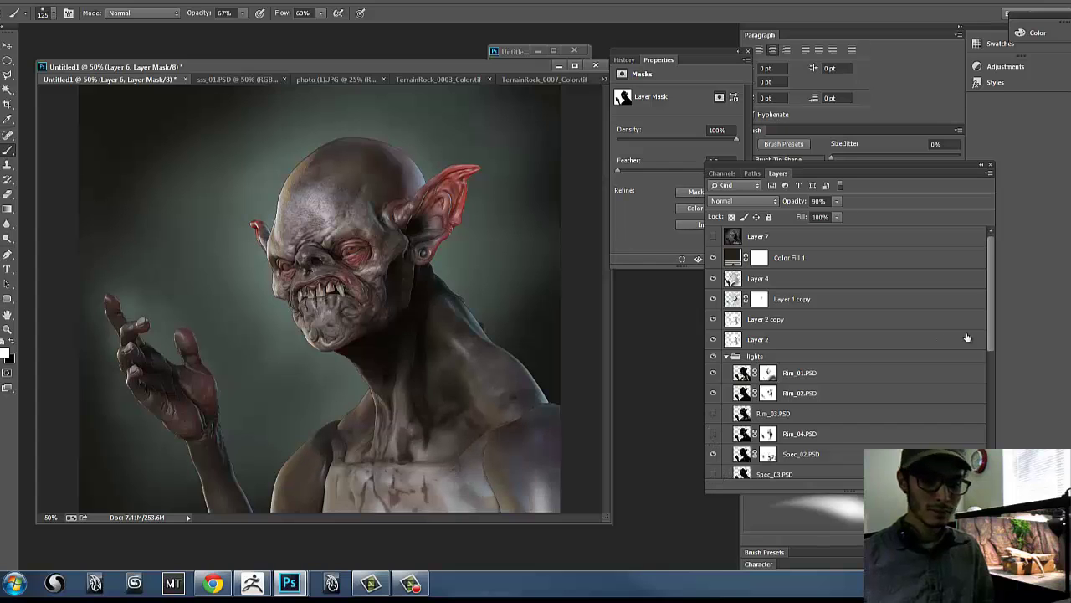
# - Make Color Fill 1 the active layer and compare the portrait with and without its tint
pyautogui.moveTo(987, 329); pyautogui.dragTo(956, 411)
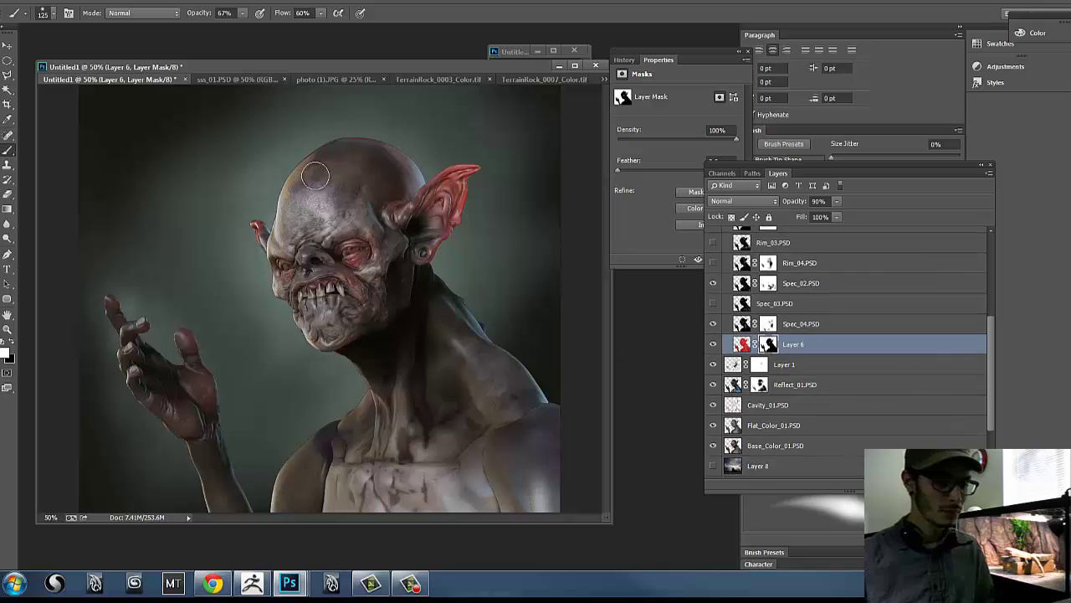
pyautogui.moveTo(329, 65); pyautogui.dragTo(334, 62)
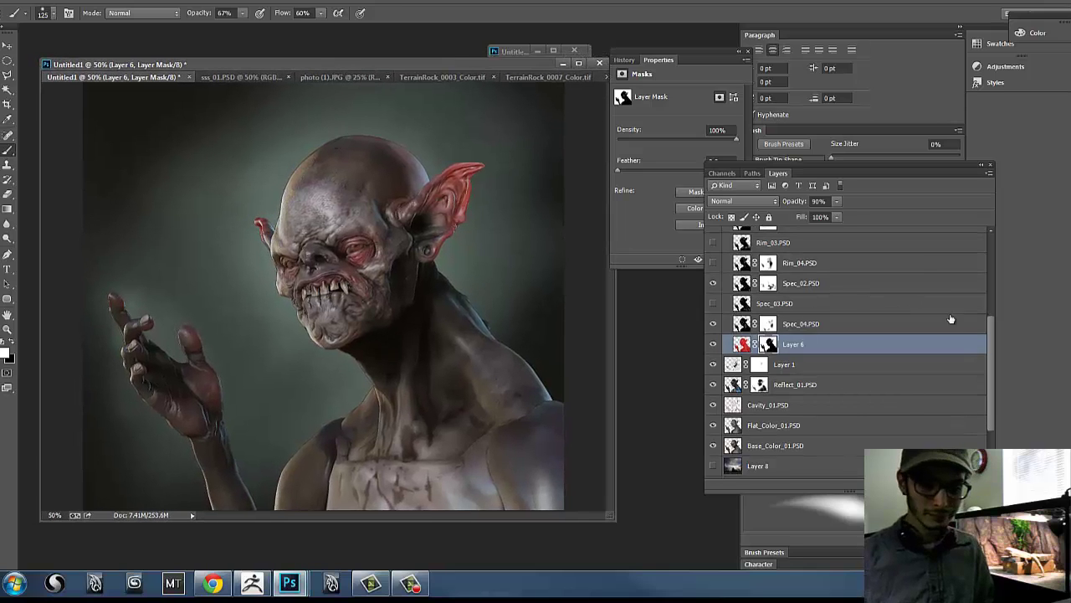
pyautogui.moveTo(994, 339); pyautogui.dragTo(998, 258)
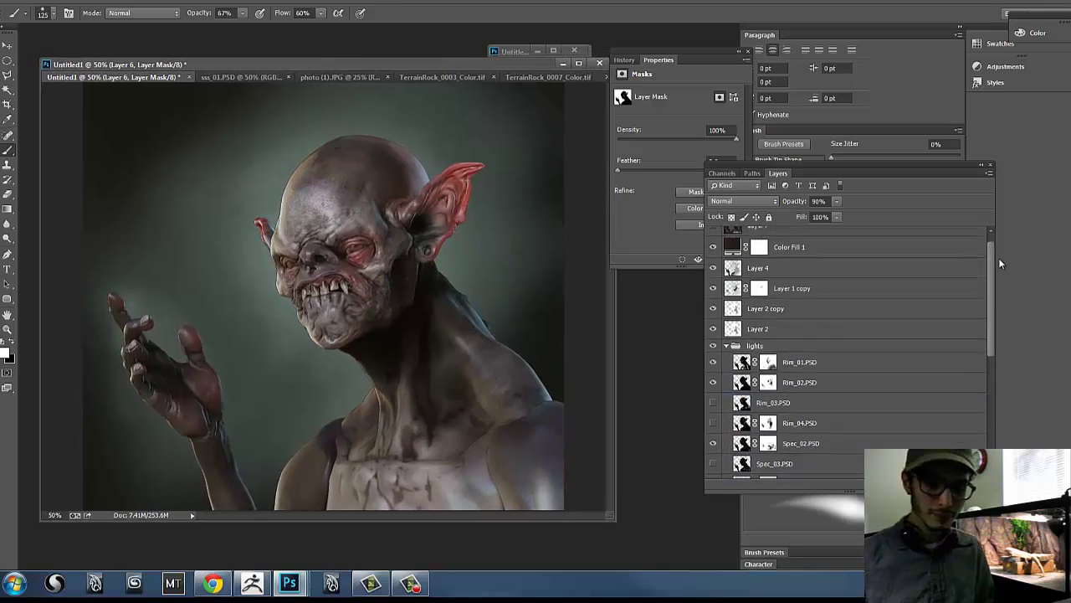
pyautogui.click(946, 263)
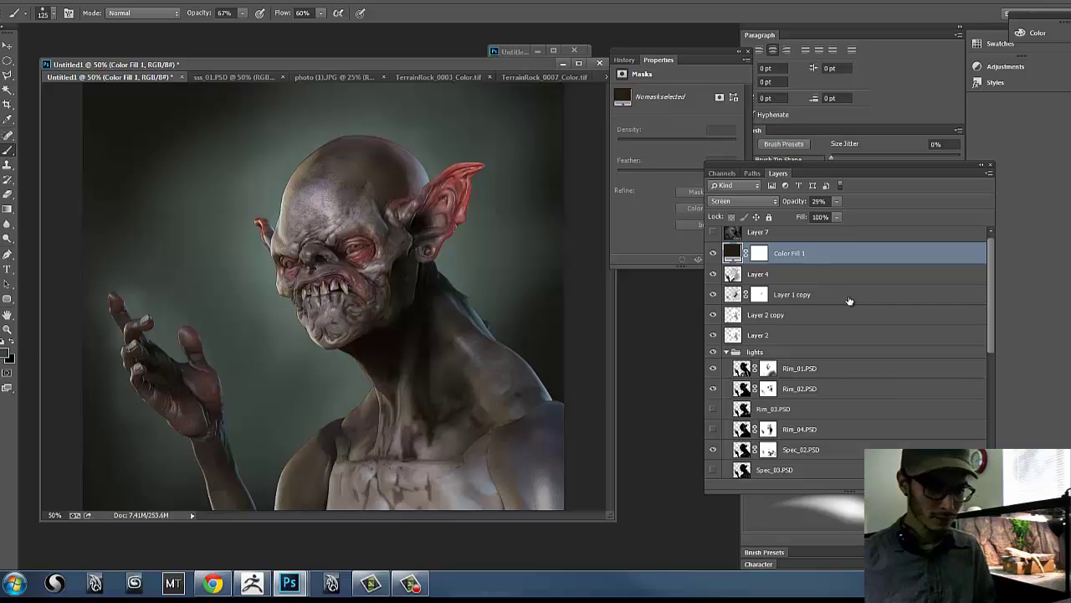
pyautogui.click(715, 256)
pyautogui.click(715, 256)
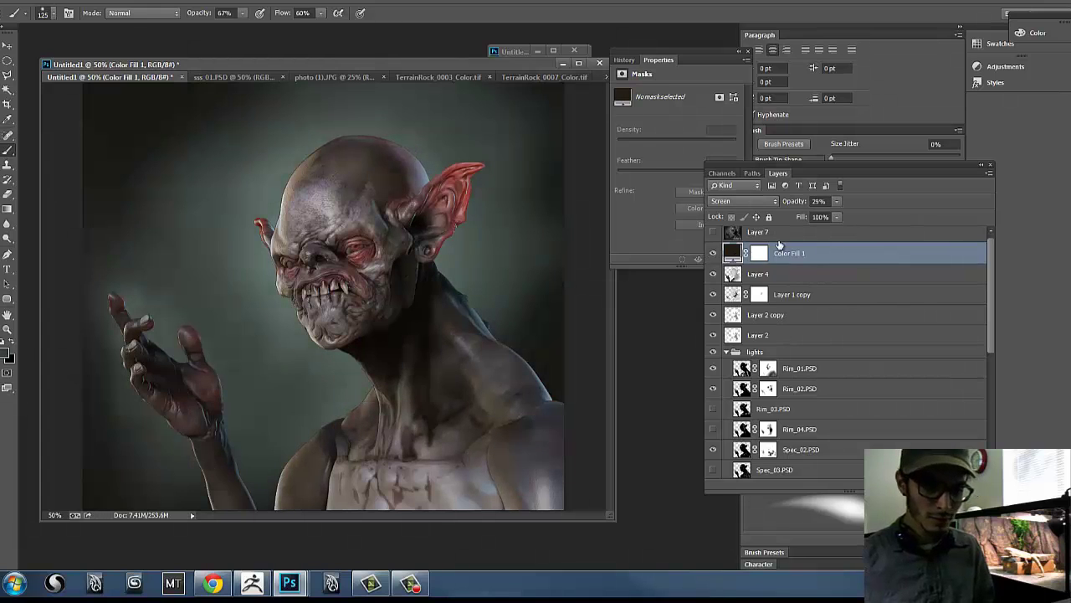
# - Add a Photo Filter adjustment layer above Color Fill 1 using Warming Filter (LBA) at 26% density
pyautogui.click(930, 485)
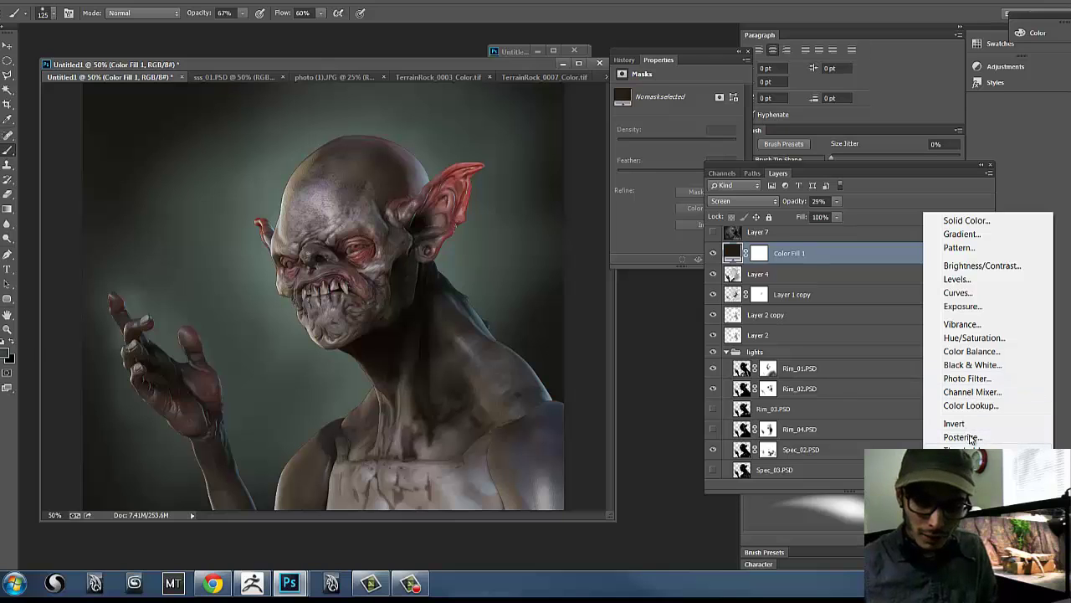
pyautogui.click(968, 379)
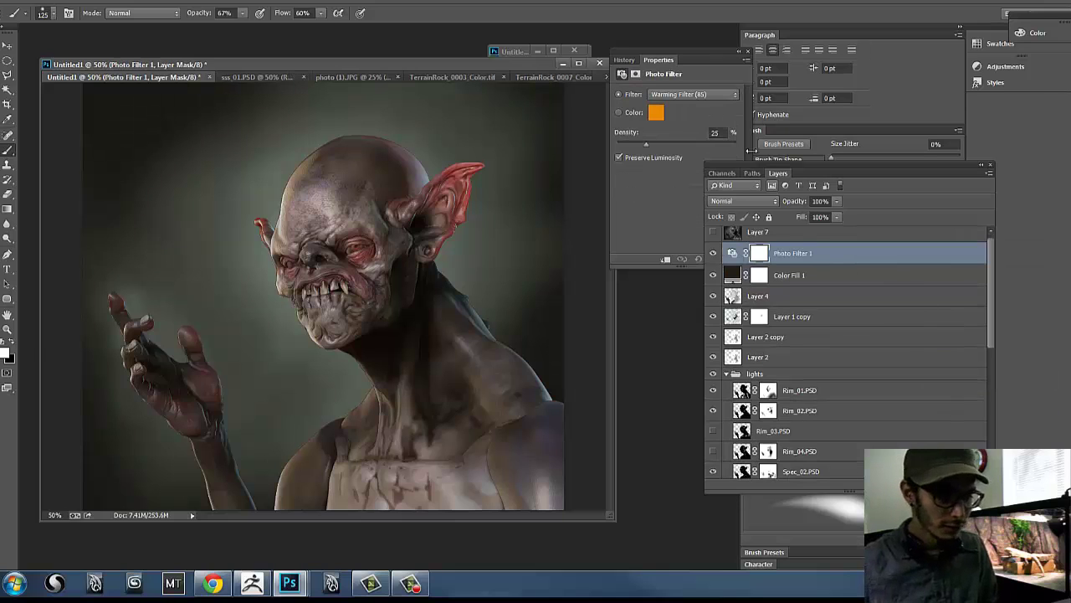
pyautogui.click(680, 93)
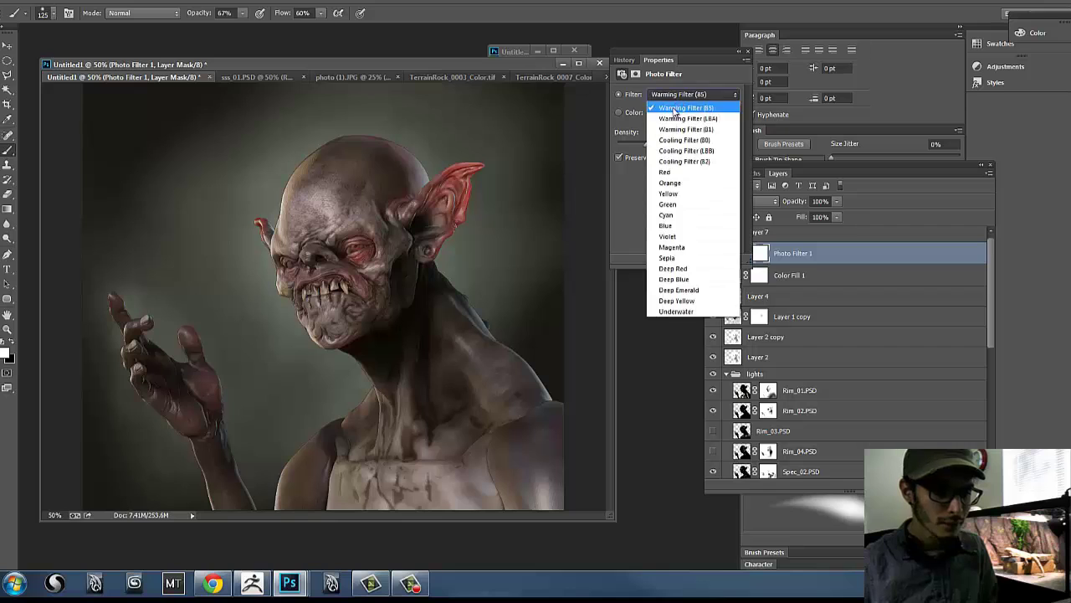
pyautogui.click(681, 110)
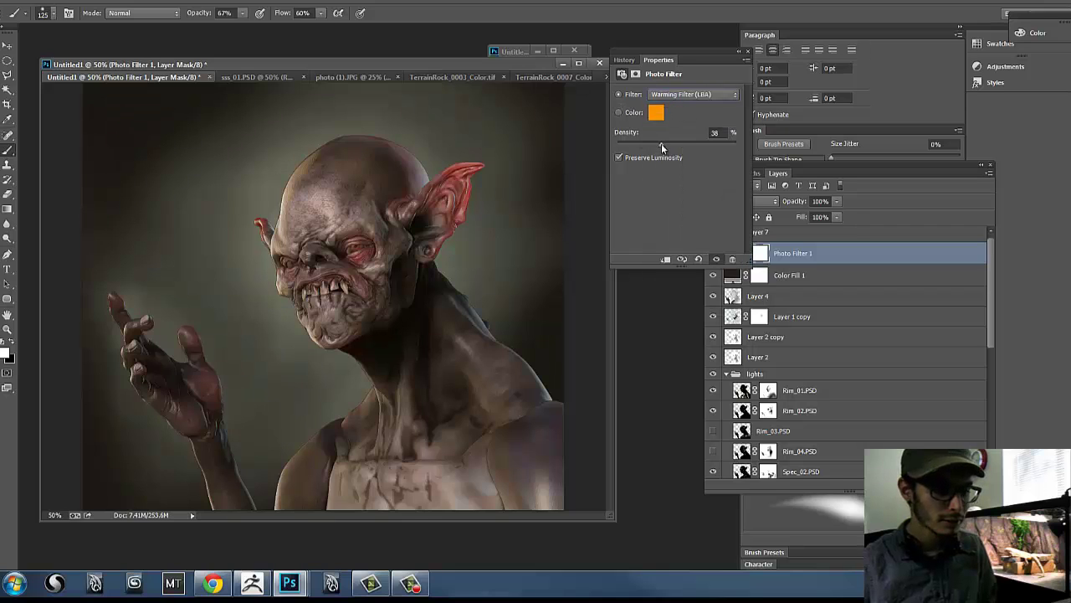
pyautogui.moveTo(662, 144); pyautogui.dragTo(647, 148)
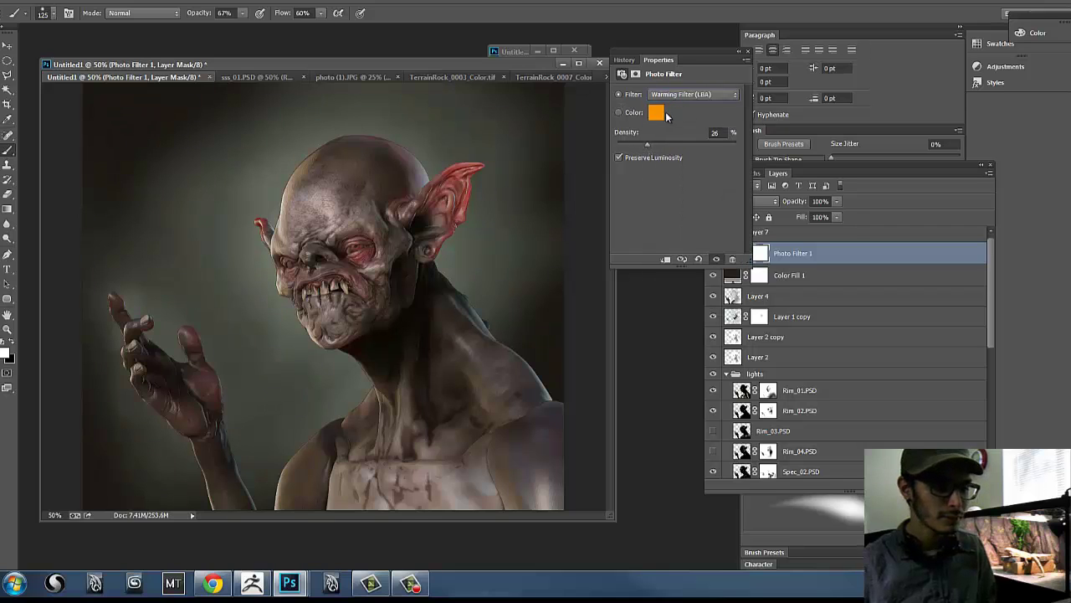
# - Try Cooling Filter (80) and Cooling Filter (82) on the photo filter layer at 16% density
pyautogui.click(682, 94)
pyautogui.click(662, 138)
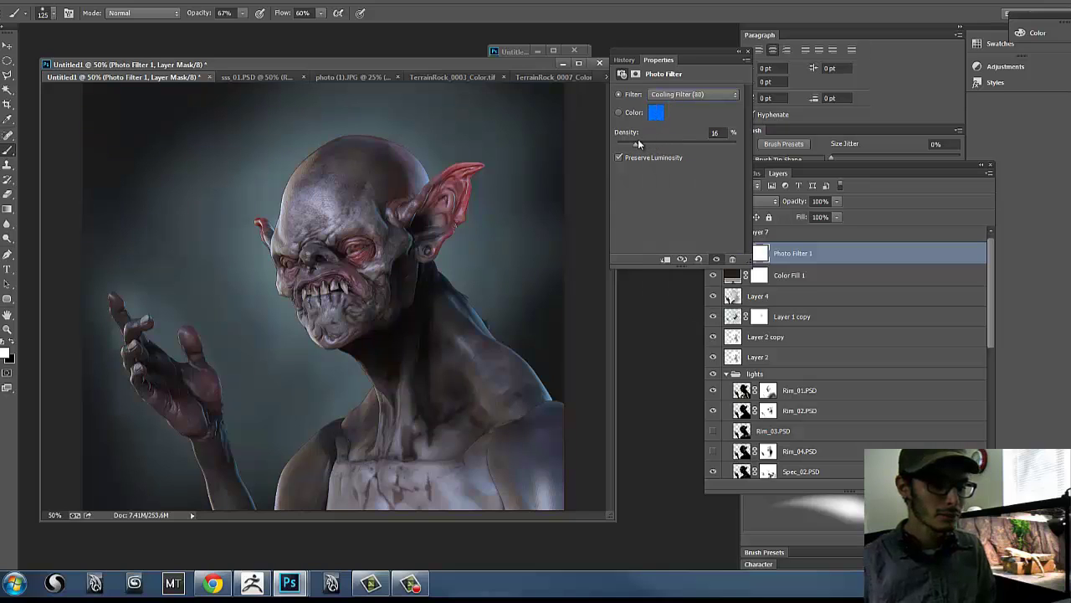
pyautogui.click(682, 94)
pyautogui.click(679, 158)
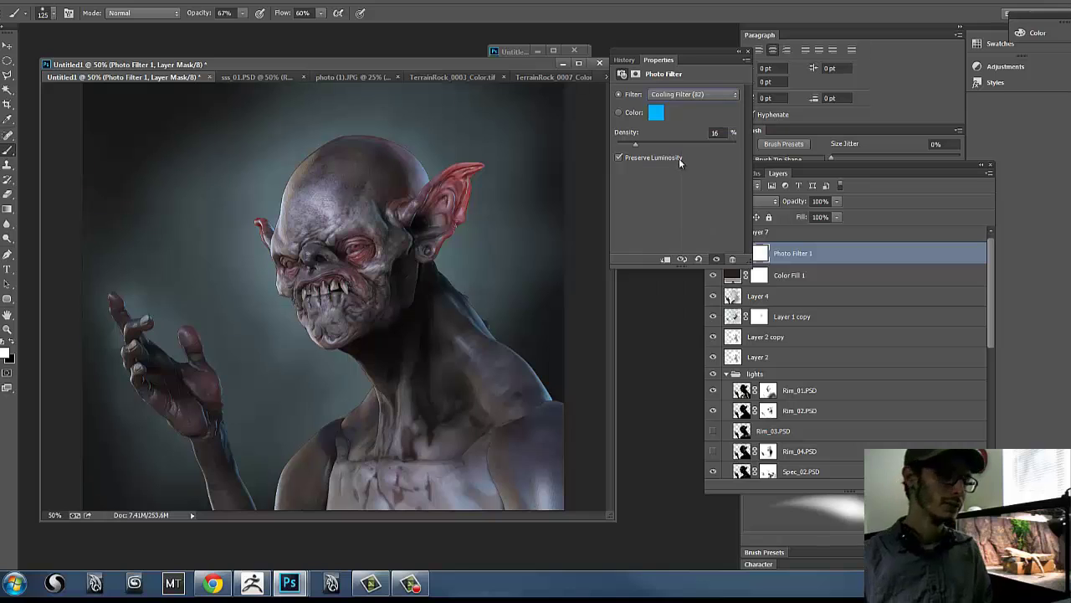
# - Set the photo filter to Warming Filter (81) at 16% density and compare the portrait with and without it
pyautogui.click(691, 95)
pyautogui.click(693, 128)
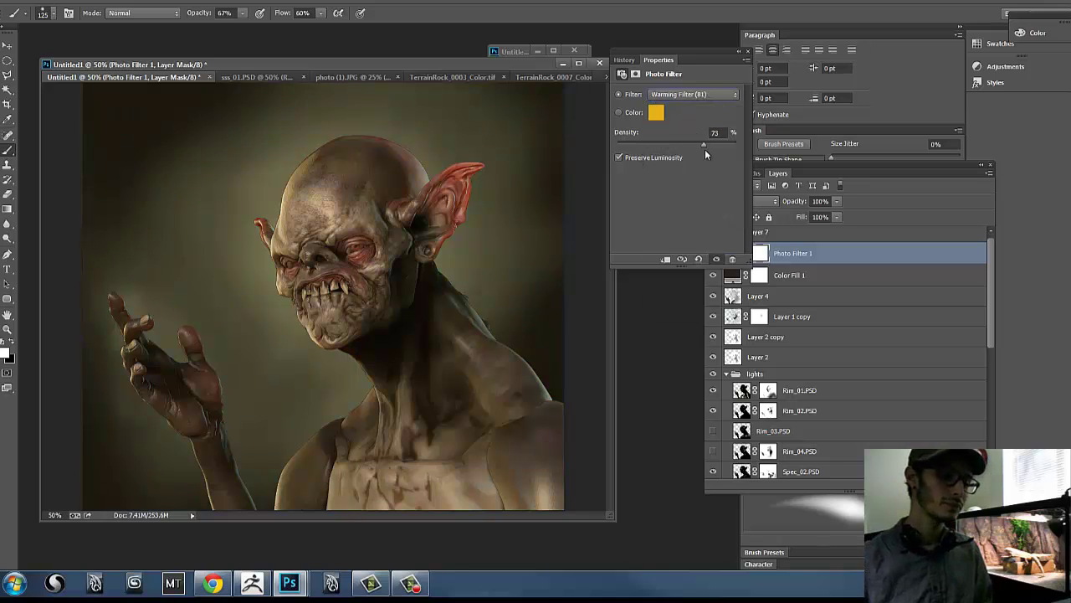
pyautogui.moveTo(671, 146); pyautogui.dragTo(625, 144)
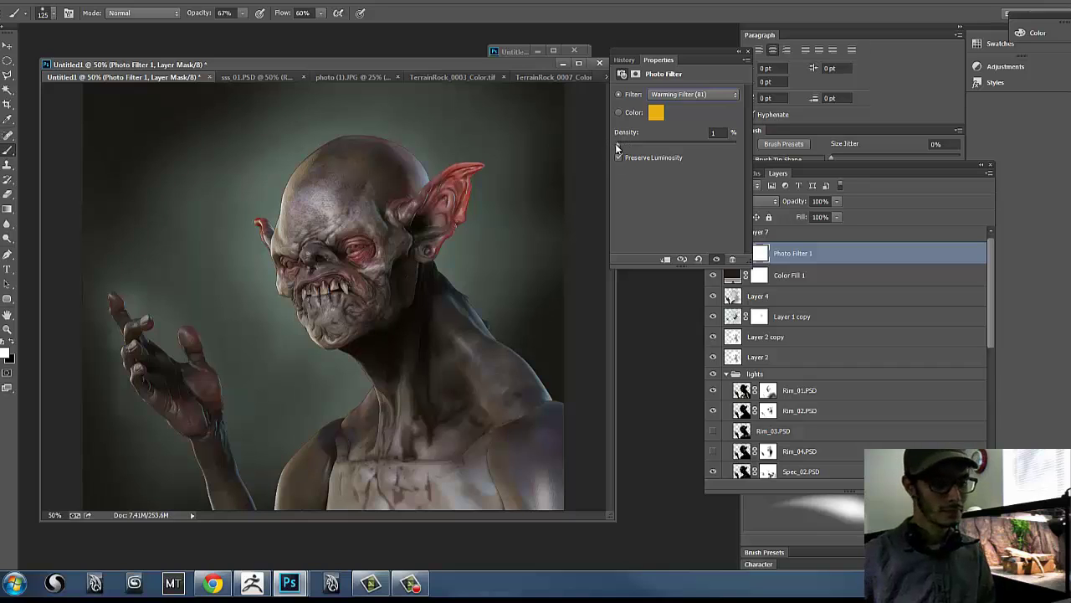
pyautogui.click(818, 248)
pyautogui.click(714, 254)
pyautogui.click(714, 254)
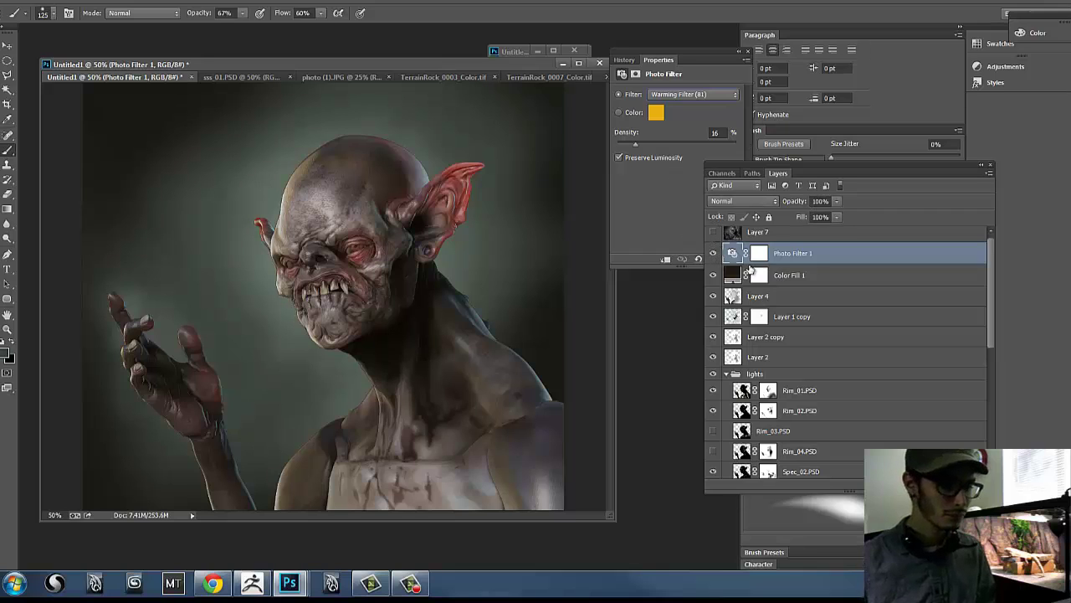
# - Make the background Layer 5 active and choose the "painterly - opaque texture" brush preset
pyautogui.moveTo(987, 314); pyautogui.dragTo(951, 446)
pyautogui.click(780, 452)
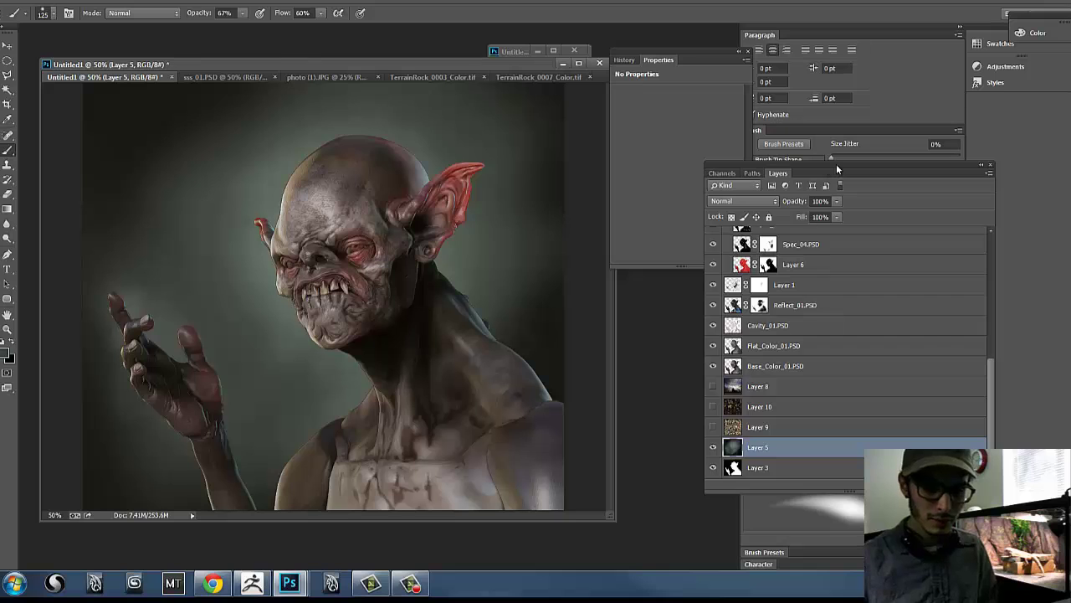
pyautogui.moveTo(836, 166); pyautogui.dragTo(552, 171)
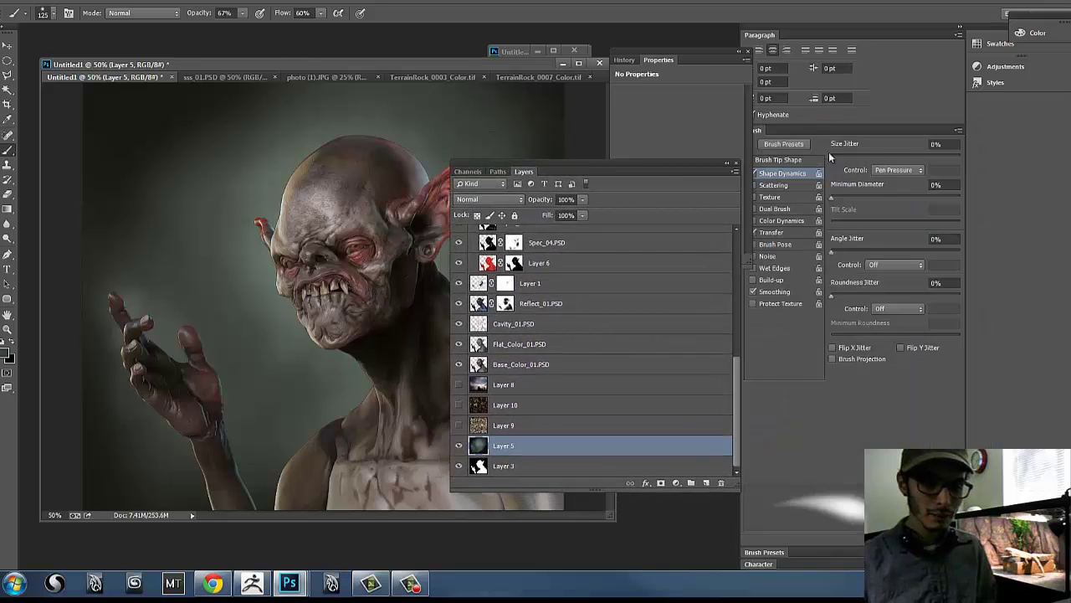
pyautogui.click(782, 144)
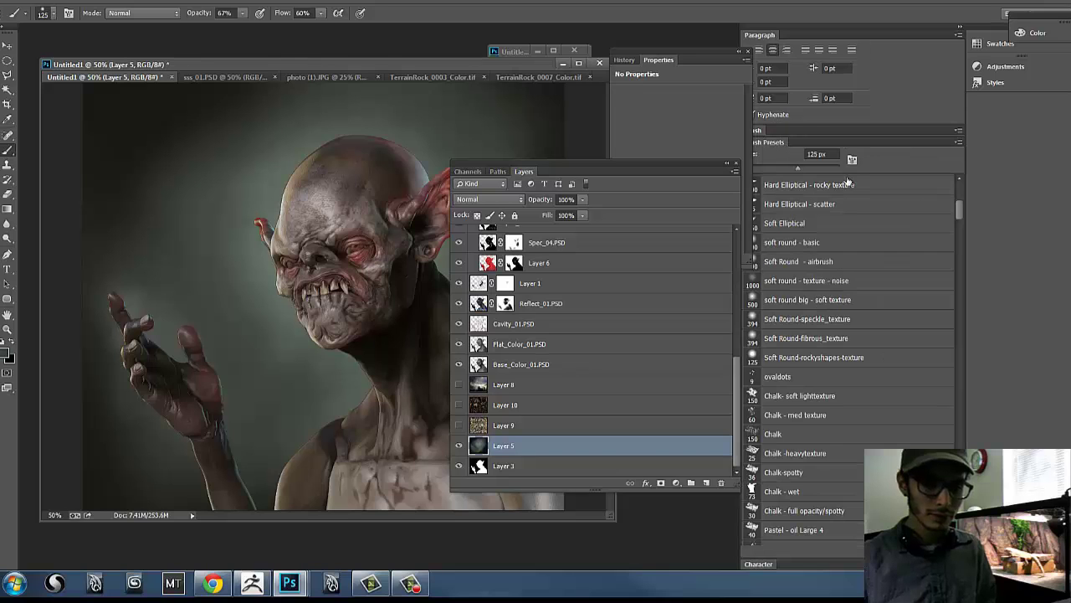
pyautogui.moveTo(961, 208); pyautogui.dragTo(943, 254)
pyautogui.scroll(-3, 938, 259)
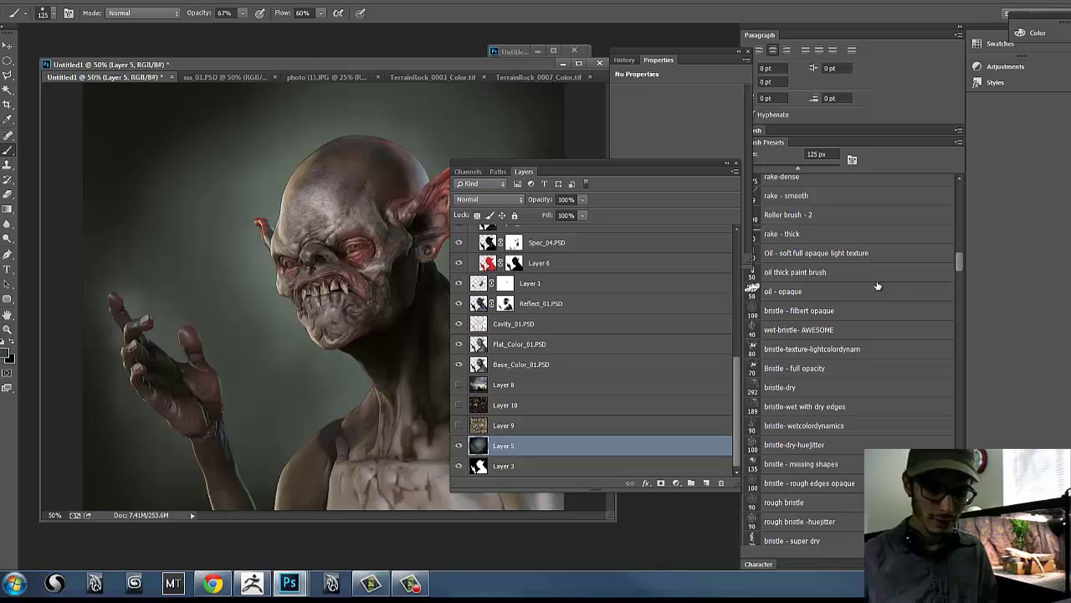
pyautogui.moveTo(961, 262); pyautogui.dragTo(956, 288)
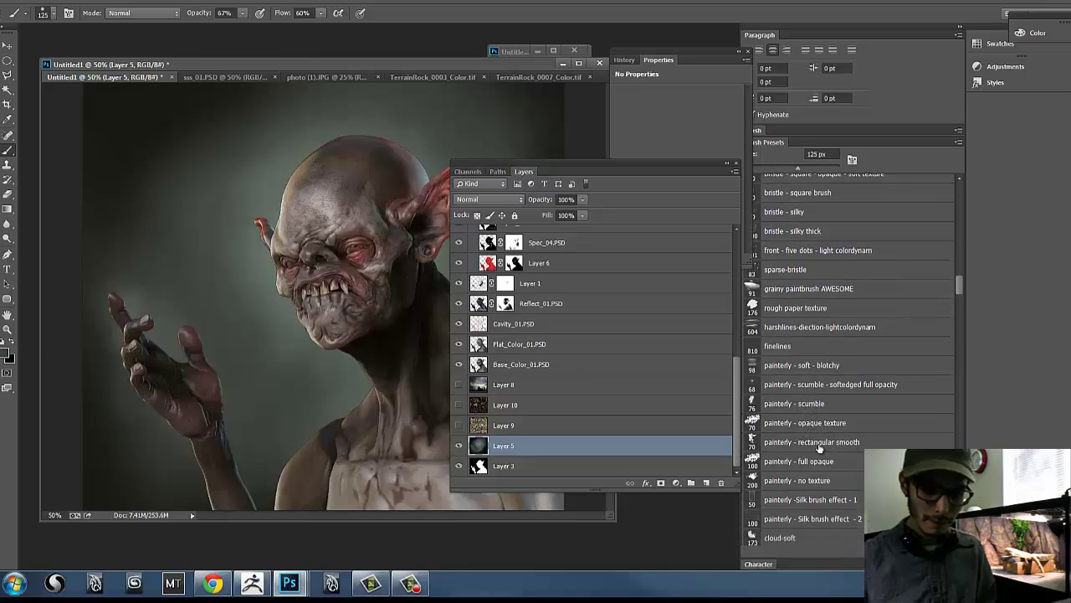
pyautogui.click(845, 424)
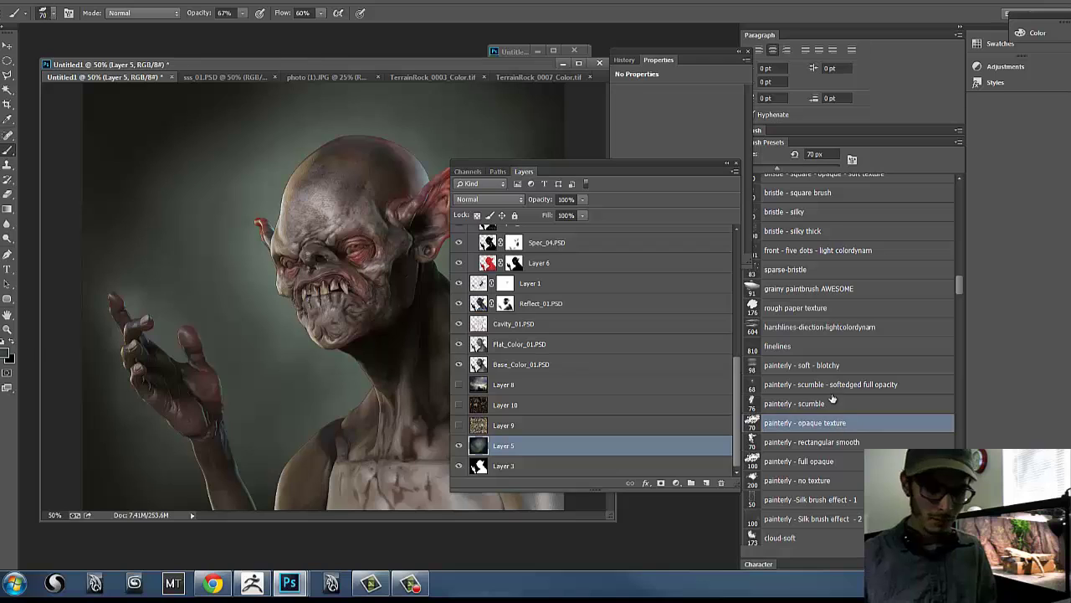
# - Clear the layer list off the canvas and add a new empty layer directly above Layer 5
pyautogui.moveTo(475, 66); pyautogui.dragTo(467, 63)
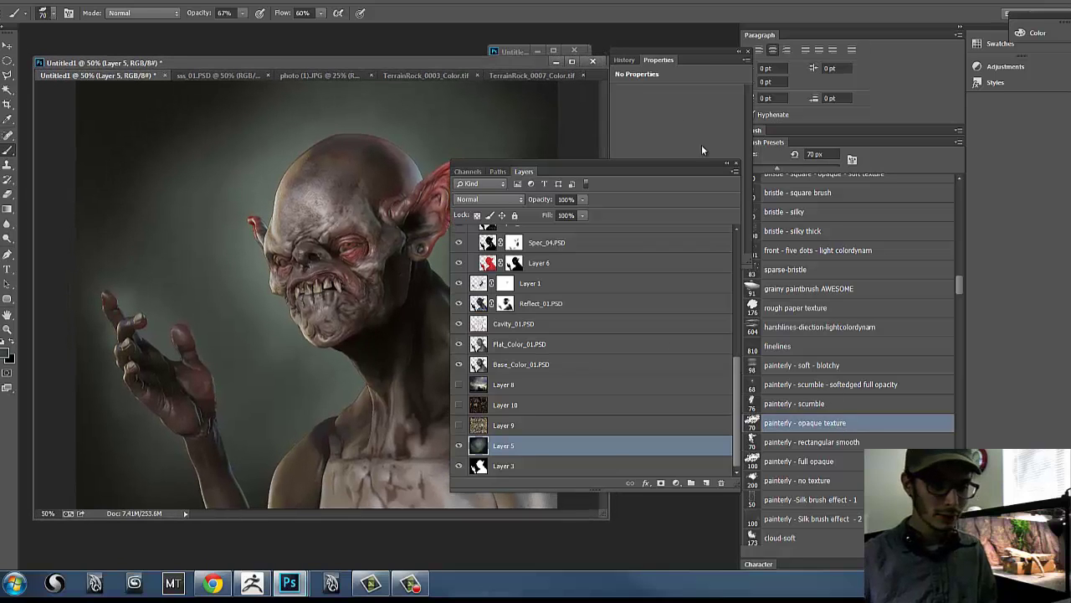
pyautogui.click(726, 165)
pyautogui.moveTo(514, 164)
pyautogui.mouseDown()
pyautogui.moveTo(738, 170)
pyautogui.moveTo(749, 184)
pyautogui.mouseUp()
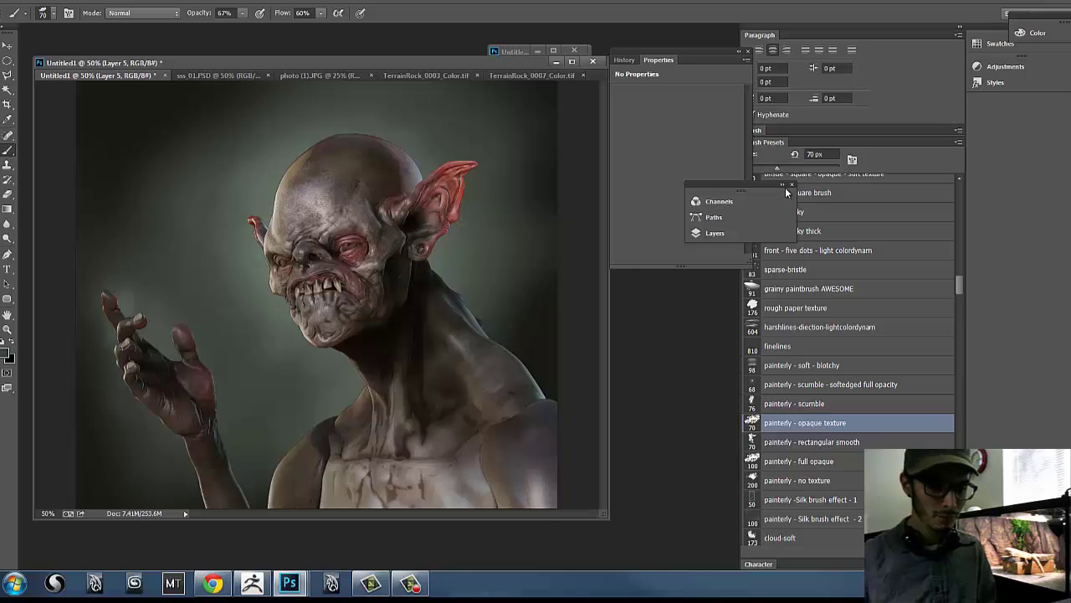
pyautogui.click(724, 234)
pyautogui.moveTo(652, 196); pyautogui.dragTo(901, 169)
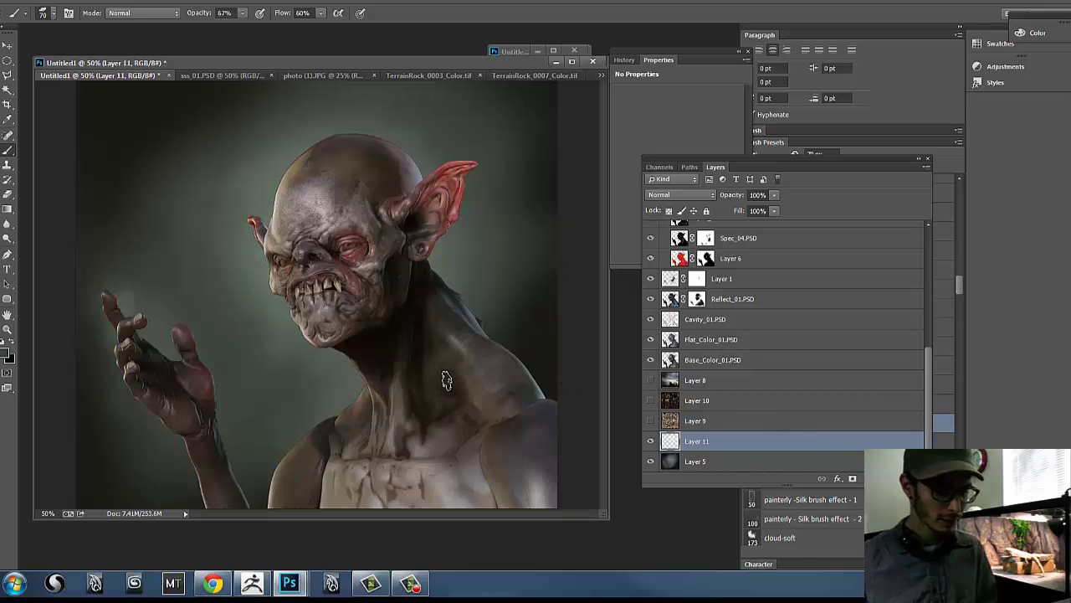
# - Enlarge the brush to 200 px and paint dark textured strokes on Layer 11 behind the shoulder and beside the large ear
pyautogui.press(']')
pyautogui.press(']')
pyautogui.press(']')
pyautogui.press(']')
pyautogui.press(']')
pyautogui.press(']')
pyautogui.press(']')
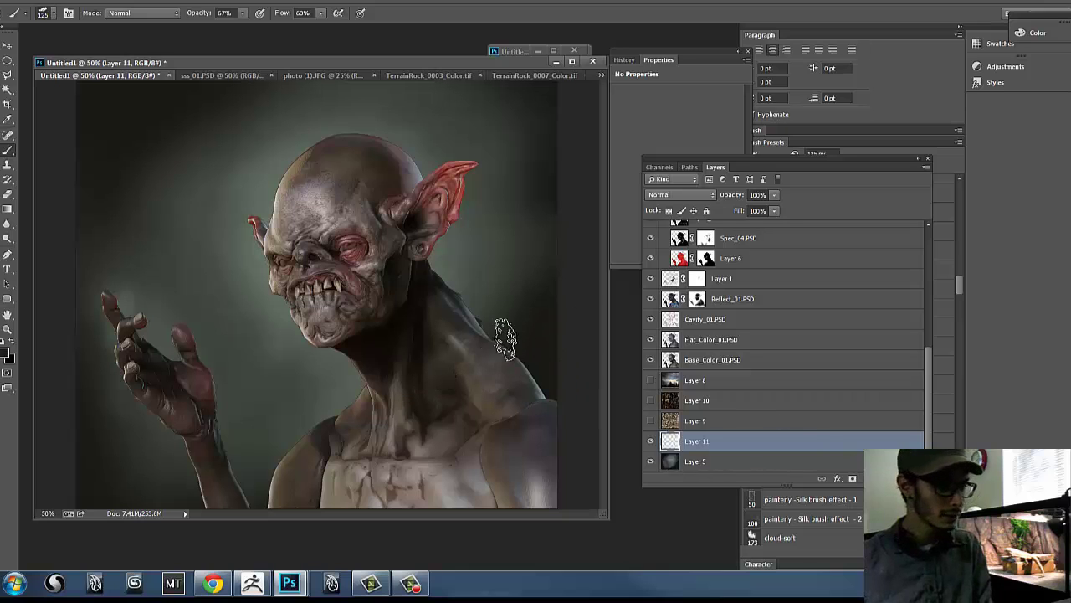
pyautogui.moveTo(511, 333)
pyautogui.mouseDown()
pyautogui.moveTo(465, 350)
pyautogui.moveTo(466, 337)
pyautogui.moveTo(576, 389)
pyautogui.mouseUp()
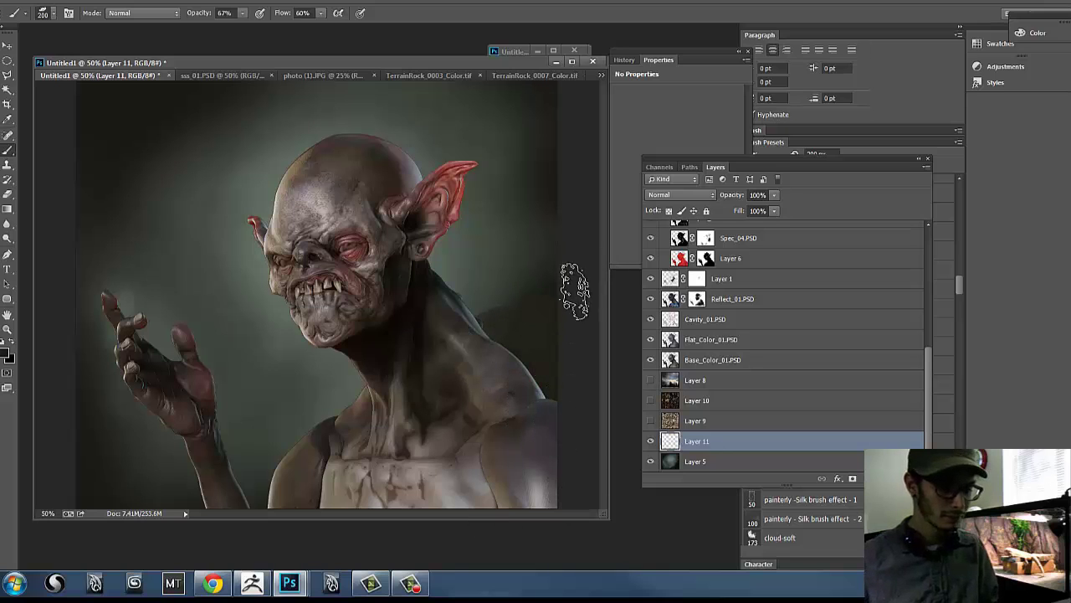
pyautogui.moveTo(544, 214); pyautogui.dragTo(524, 220)
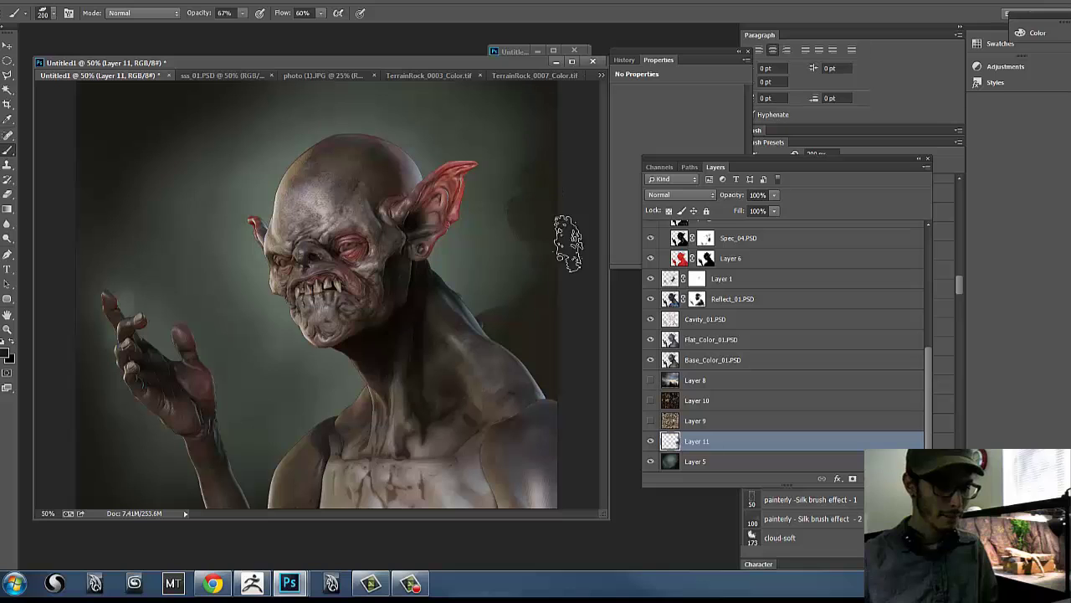
# - Sample a grey-green from the background and paint textured strokes across the area above and around the head
pyautogui.keyDown('alt'); pyautogui.click(498, 152); pyautogui.keyUp('alt')
pyautogui.moveTo(522, 120); pyautogui.dragTo(533, 164)
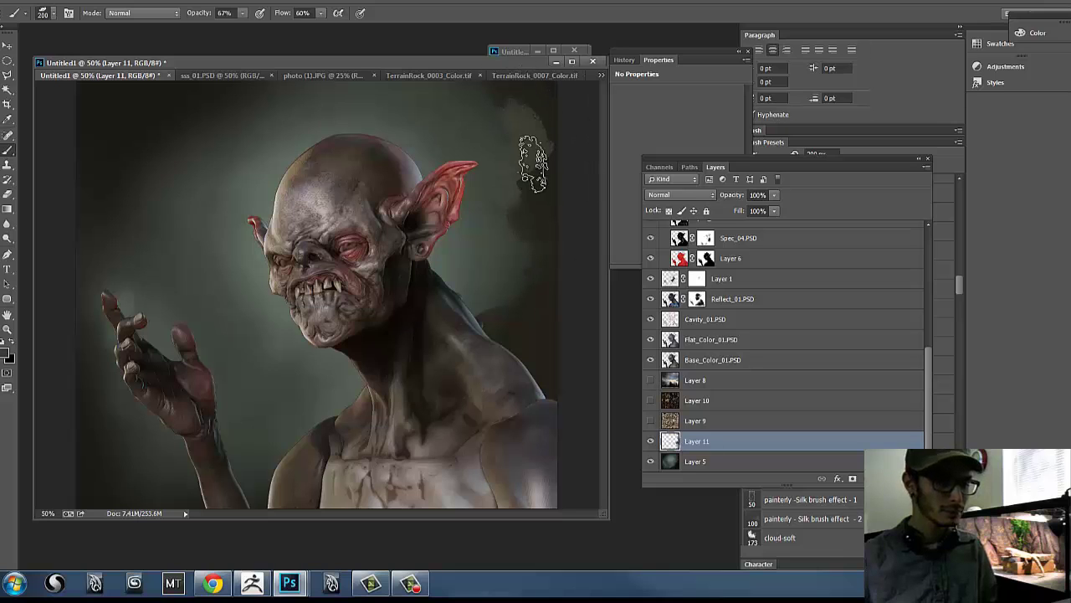
pyautogui.moveTo(438, 164)
pyautogui.mouseDown()
pyautogui.moveTo(410, 146)
pyautogui.moveTo(434, 189)
pyautogui.moveTo(358, 130)
pyautogui.moveTo(303, 188)
pyautogui.mouseUp()
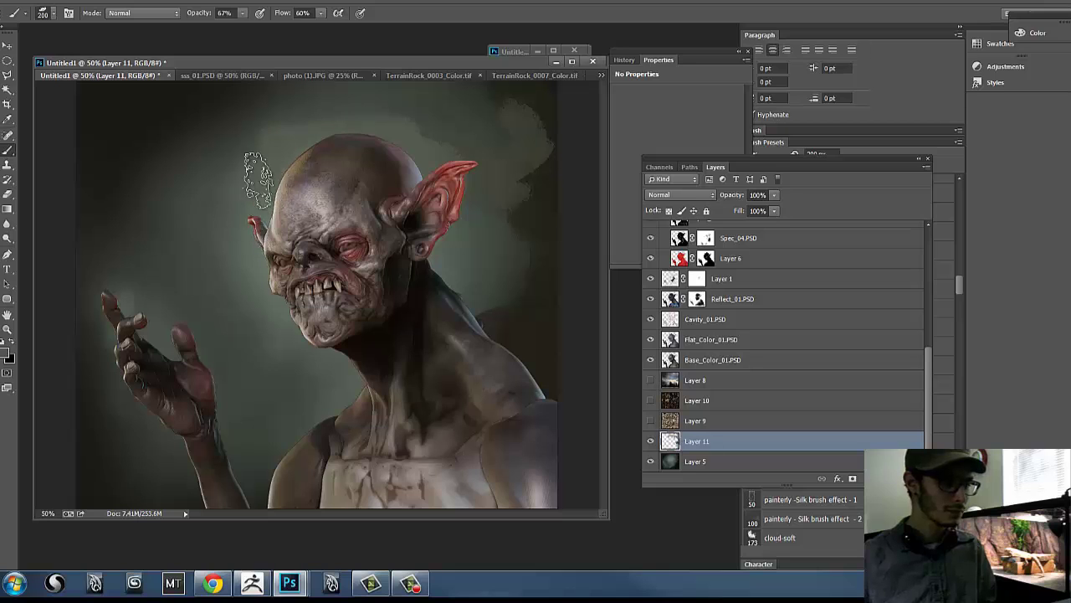
pyautogui.moveTo(244, 149)
pyautogui.mouseDown()
pyautogui.moveTo(286, 124)
pyautogui.moveTo(268, 98)
pyautogui.moveTo(288, 114)
pyautogui.moveTo(374, 122)
pyautogui.moveTo(491, 95)
pyautogui.mouseUp()
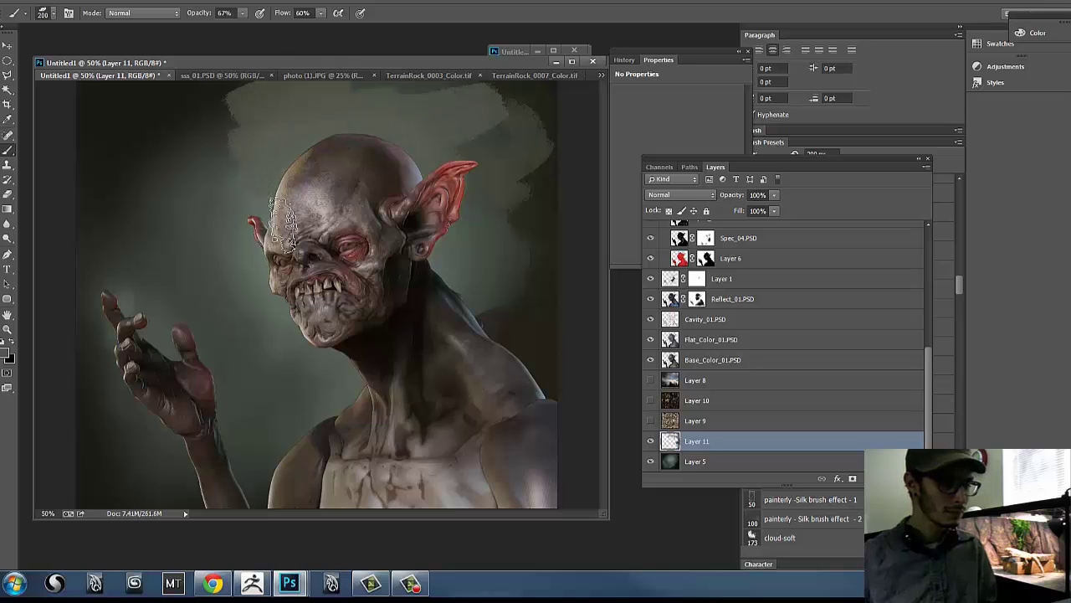
# - Set the foreground color to light green 98ae98 and paint textured strokes behind the face, below the chin and above the head
pyautogui.click(7, 354)
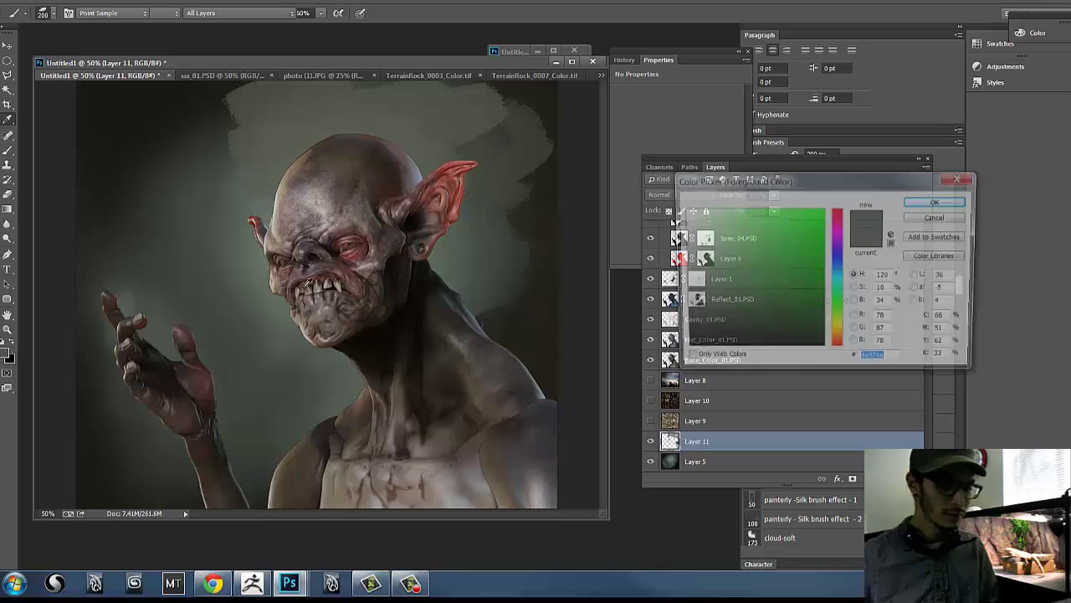
pyautogui.click(691, 259)
pyautogui.click(918, 202)
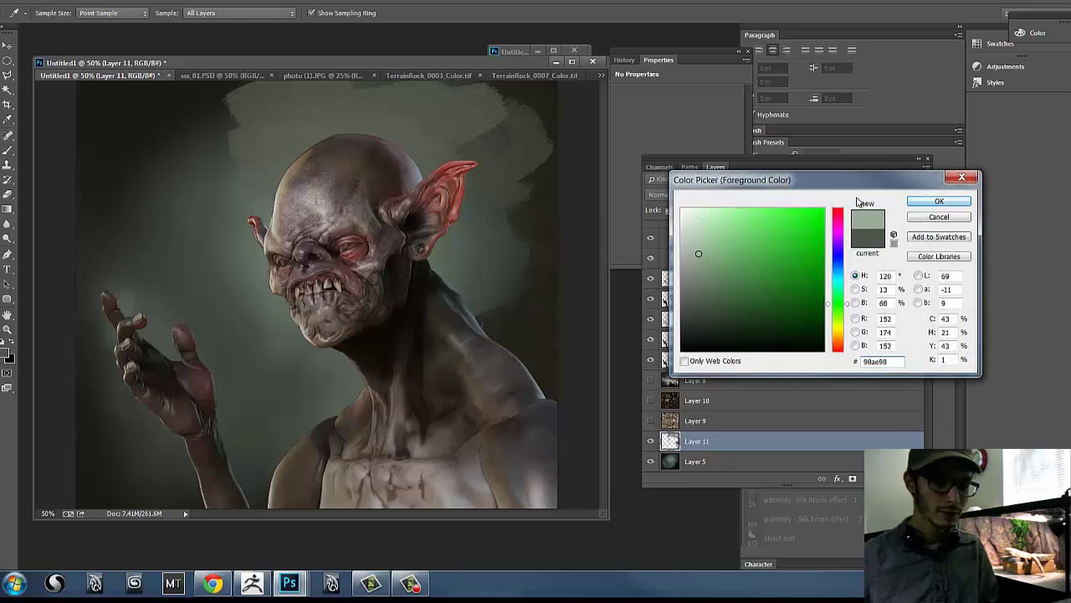
pyautogui.moveTo(290, 165); pyautogui.dragTo(236, 191)
pyautogui.moveTo(268, 268); pyautogui.dragTo(279, 275)
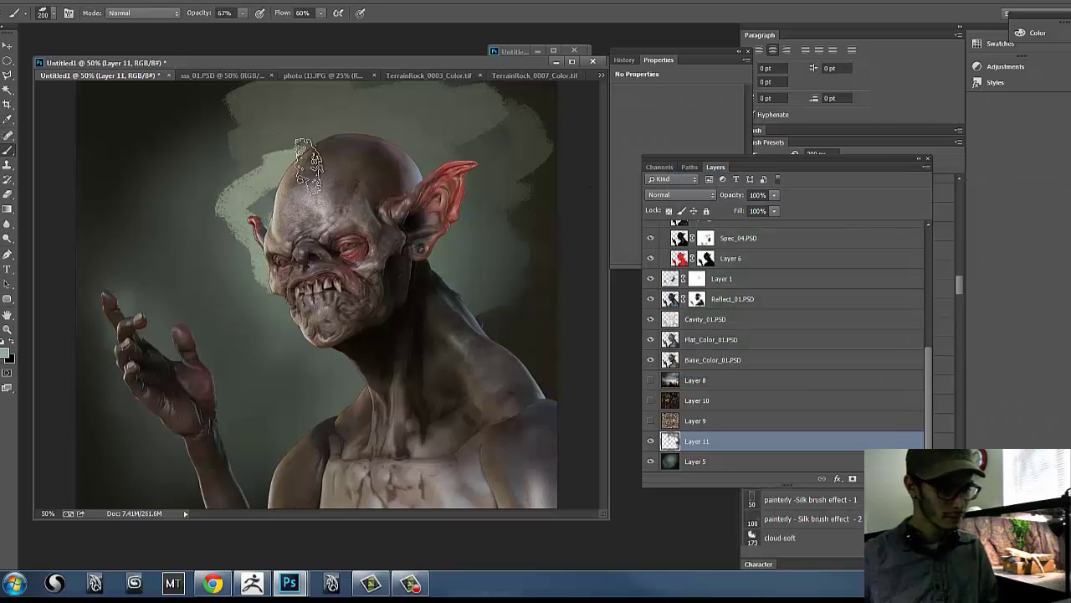
pyautogui.moveTo(308, 167)
pyautogui.mouseDown()
pyautogui.moveTo(284, 219)
pyautogui.moveTo(355, 370)
pyautogui.moveTo(302, 325)
pyautogui.mouseUp()
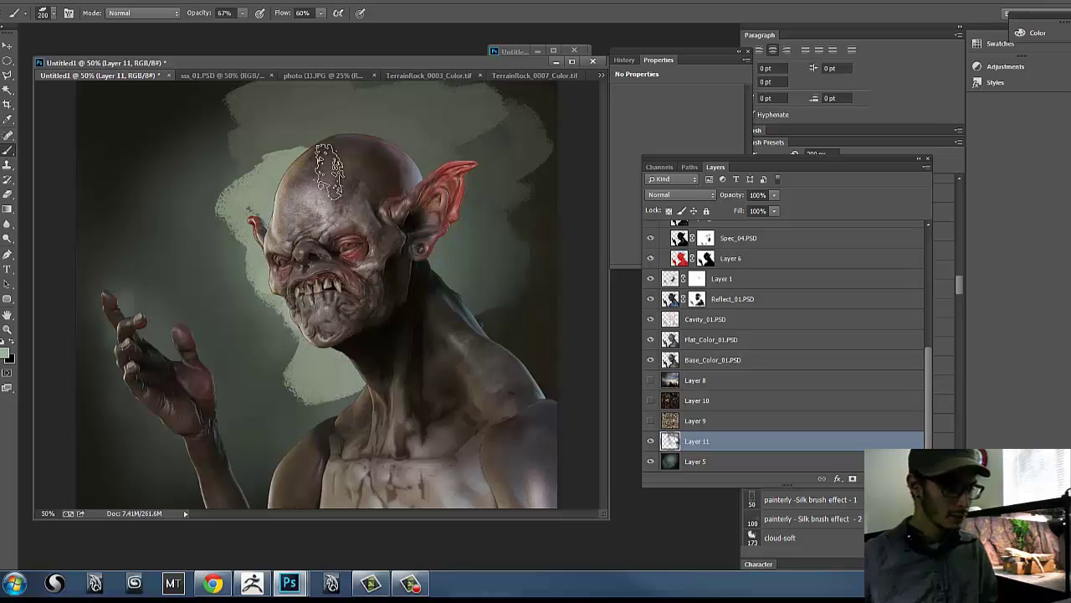
pyautogui.moveTo(309, 155)
pyautogui.mouseDown()
pyautogui.moveTo(318, 130)
pyautogui.moveTo(299, 126)
pyautogui.moveTo(305, 99)
pyautogui.moveTo(334, 97)
pyautogui.mouseUp()
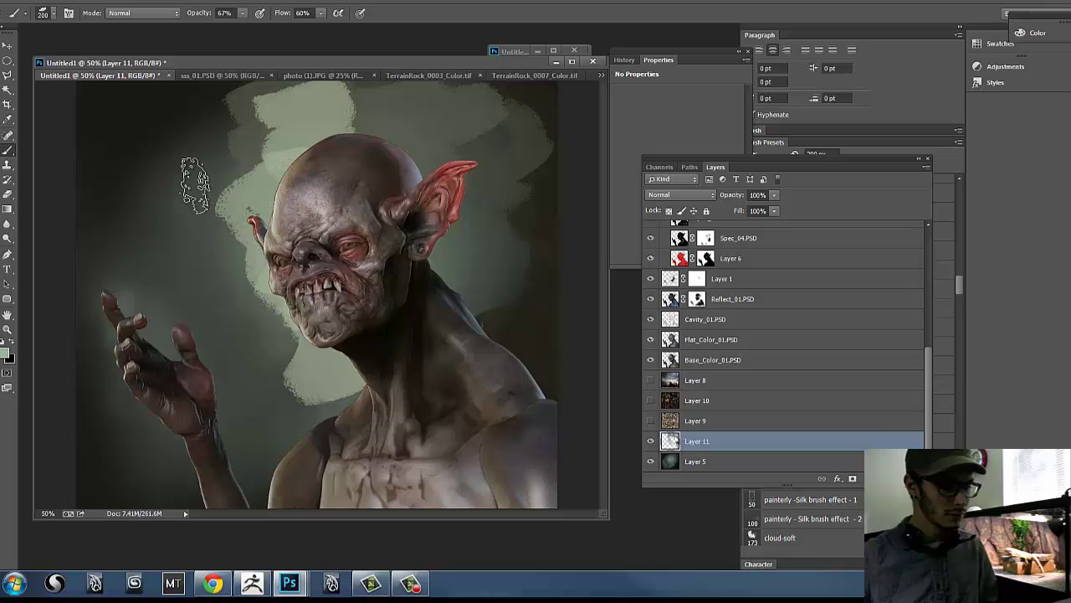
# - Extend the light green strokes around the raised hand and forearm and through the background between the hand and head
pyautogui.moveTo(198, 177)
pyautogui.mouseDown()
pyautogui.moveTo(251, 138)
pyautogui.moveTo(249, 112)
pyautogui.mouseUp()
pyautogui.moveTo(189, 343); pyautogui.dragTo(167, 364)
pyautogui.moveTo(109, 317); pyautogui.dragTo(148, 304)
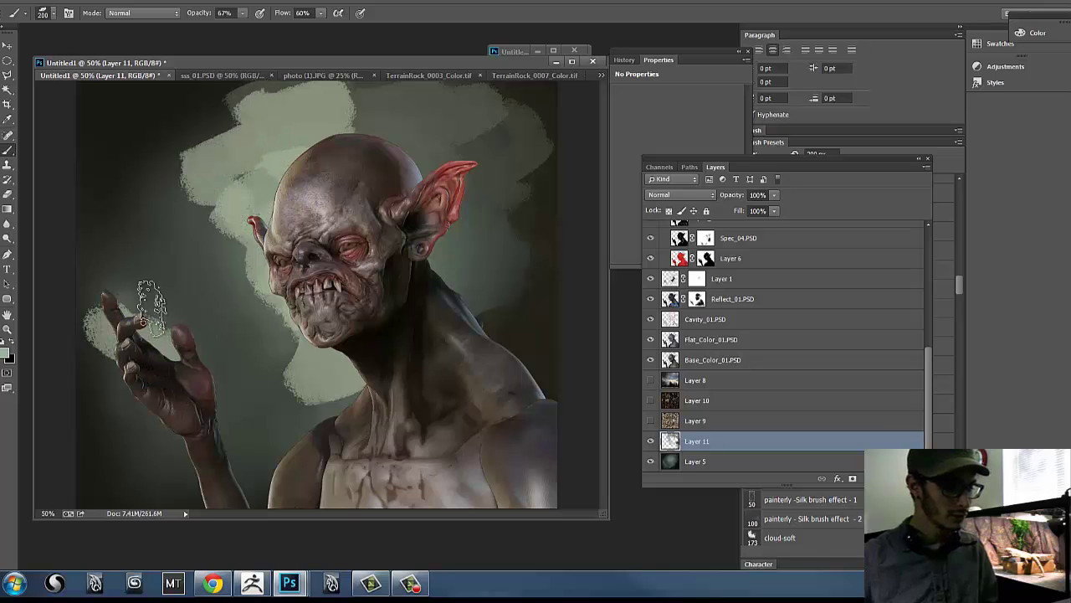
pyautogui.moveTo(215, 459)
pyautogui.mouseDown()
pyautogui.moveTo(224, 427)
pyautogui.moveTo(192, 325)
pyautogui.moveTo(177, 312)
pyautogui.moveTo(121, 315)
pyautogui.moveTo(83, 331)
pyautogui.mouseUp()
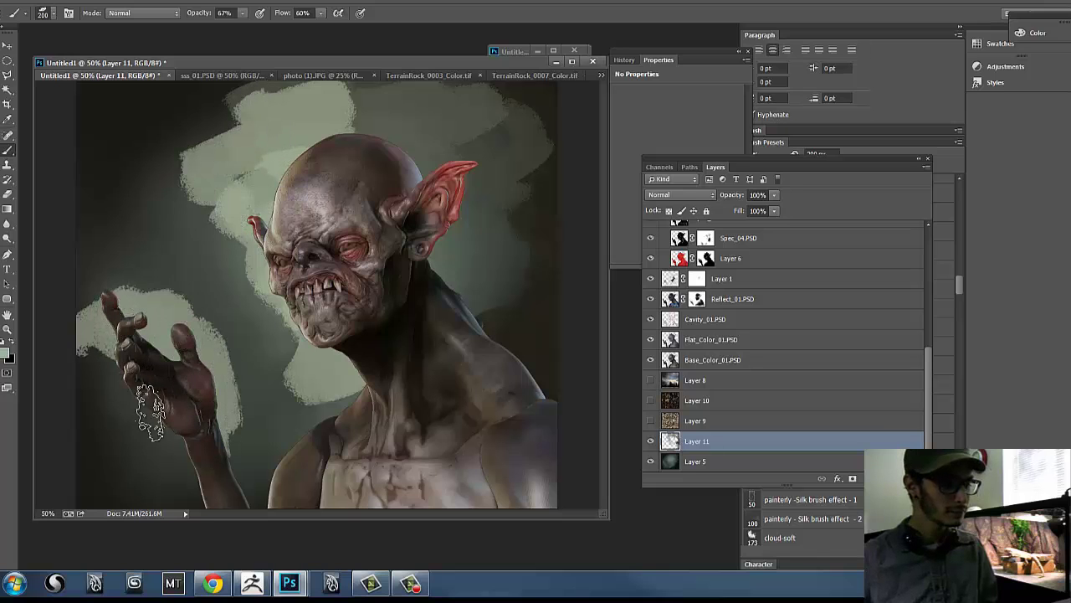
pyautogui.moveTo(131, 403); pyautogui.dragTo(156, 435)
pyautogui.moveTo(235, 444)
pyautogui.mouseDown()
pyautogui.moveTo(226, 483)
pyautogui.moveTo(237, 487)
pyautogui.mouseUp()
pyautogui.moveTo(349, 437)
pyautogui.mouseDown()
pyautogui.moveTo(368, 385)
pyautogui.moveTo(346, 377)
pyautogui.moveTo(293, 408)
pyautogui.moveTo(273, 437)
pyautogui.moveTo(307, 438)
pyautogui.mouseUp()
pyautogui.moveTo(342, 402)
pyautogui.mouseDown()
pyautogui.moveTo(295, 425)
pyautogui.moveTo(289, 403)
pyautogui.mouseUp()
pyautogui.moveTo(314, 129)
pyautogui.mouseDown()
pyautogui.moveTo(298, 88)
pyautogui.moveTo(316, 88)
pyautogui.moveTo(362, 166)
pyautogui.moveTo(375, 151)
pyautogui.moveTo(373, 117)
pyautogui.mouseUp()
pyautogui.moveTo(238, 255)
pyautogui.mouseDown()
pyautogui.moveTo(265, 287)
pyautogui.moveTo(282, 398)
pyautogui.mouseUp()
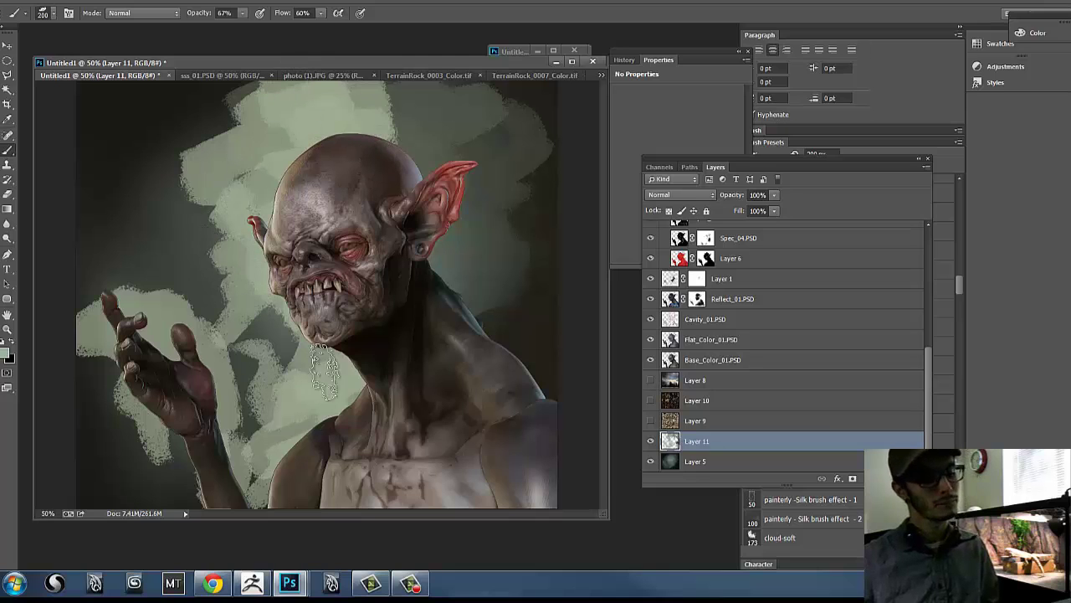
# - Lower Layer 11's opacity to 78% and try a Gaussian Blur with an 11.4 px radius on it
pyautogui.click(773, 194)
pyautogui.moveTo(773, 209); pyautogui.dragTo(762, 210)
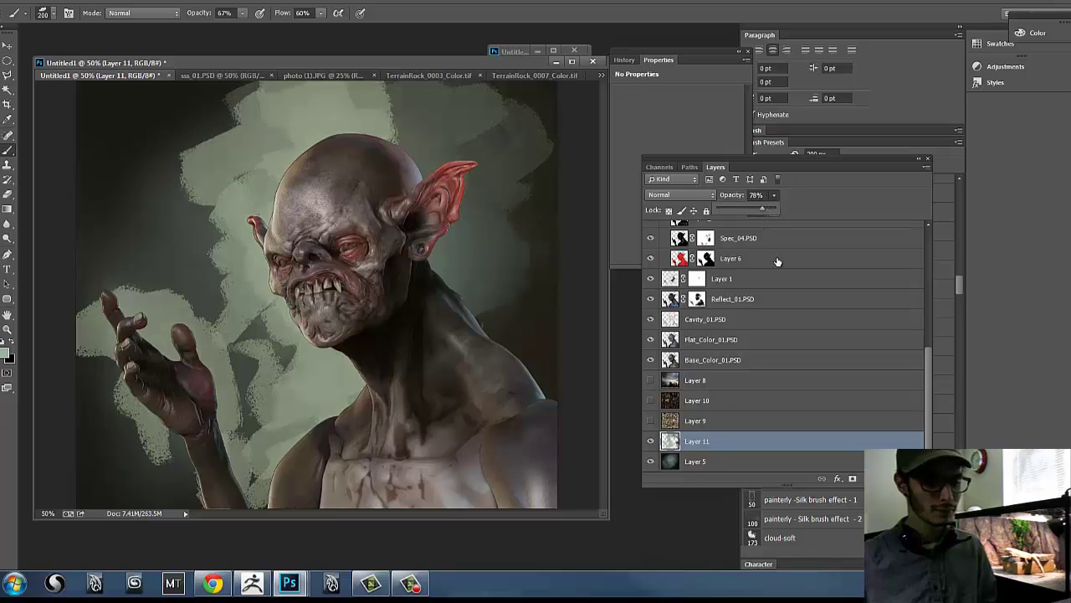
pyautogui.click(166, 3)
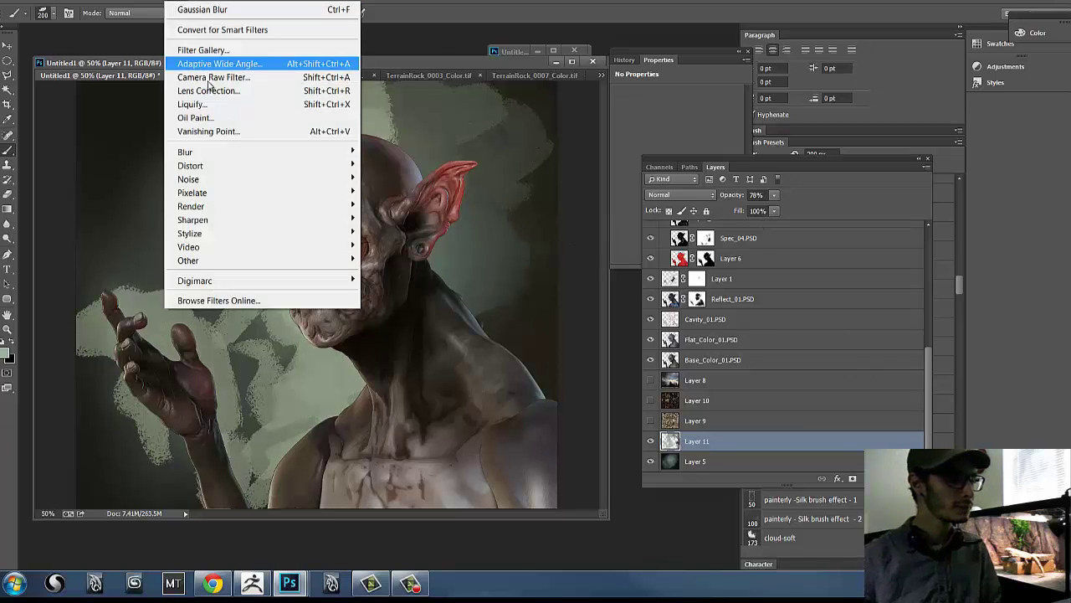
pyautogui.moveTo(194, 153)
pyautogui.click(111, 253)
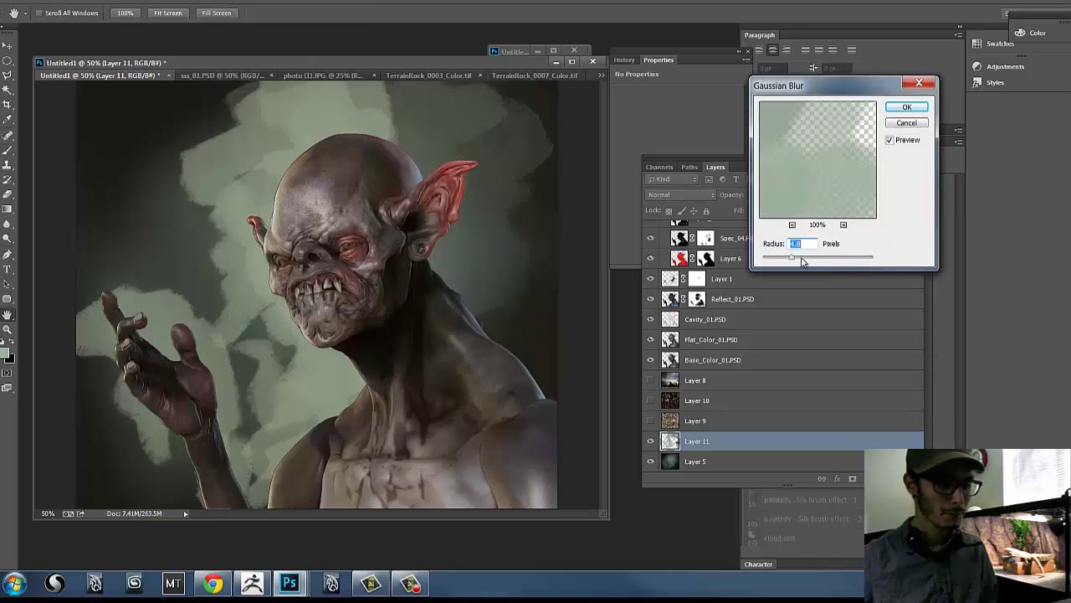
pyautogui.moveTo(802, 261); pyautogui.dragTo(807, 261)
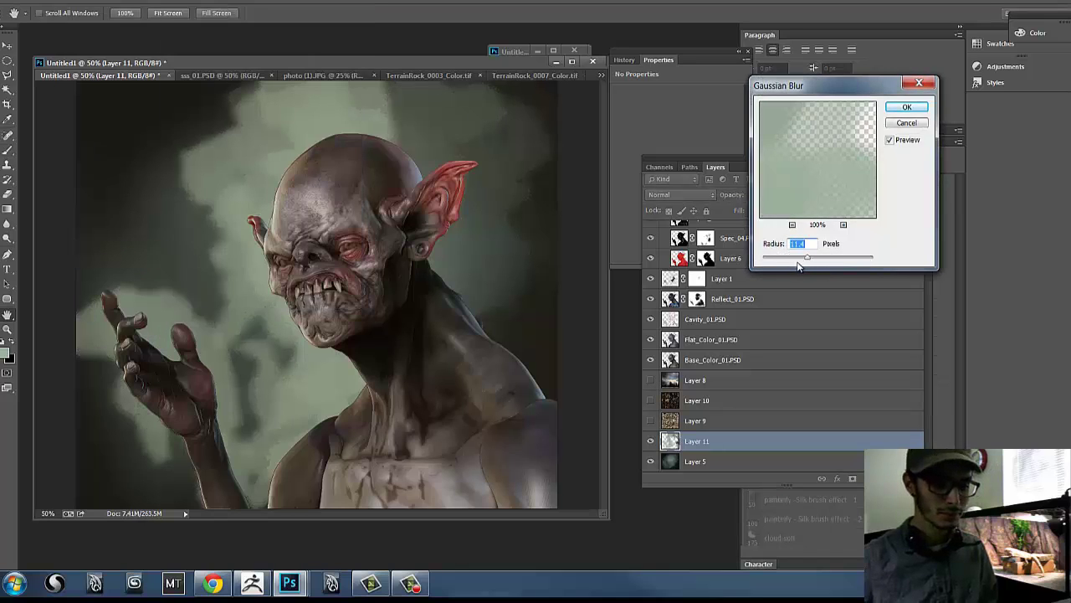
pyautogui.click(906, 123)
# - Apply a Motion Blur to Layer 11 with an angle of -72° and a distance of 248 pixels
pyautogui.click(180, 3)
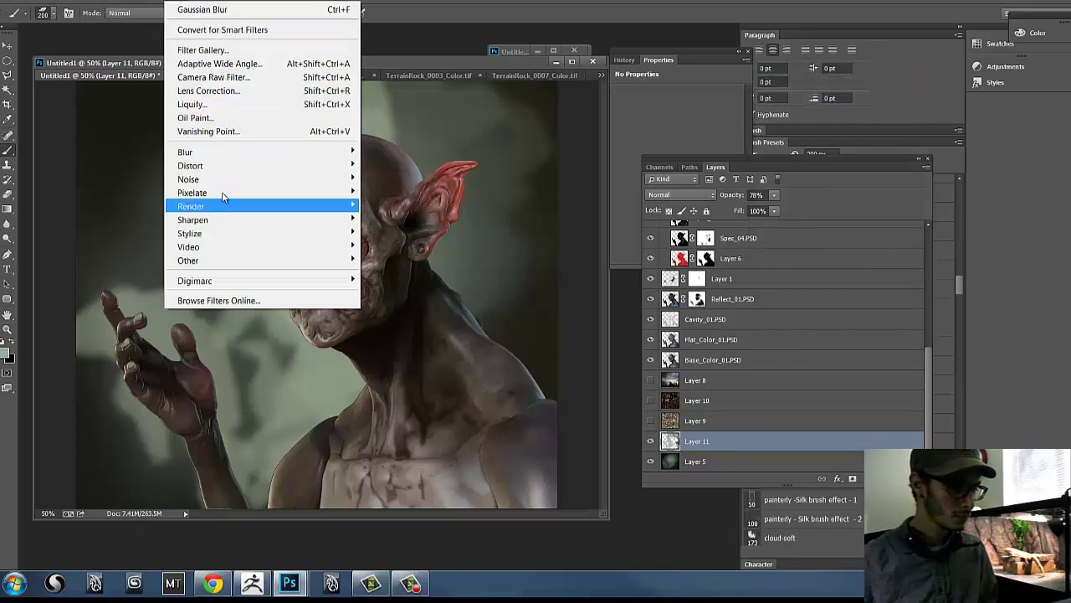
pyautogui.moveTo(200, 151)
pyautogui.click(111, 278)
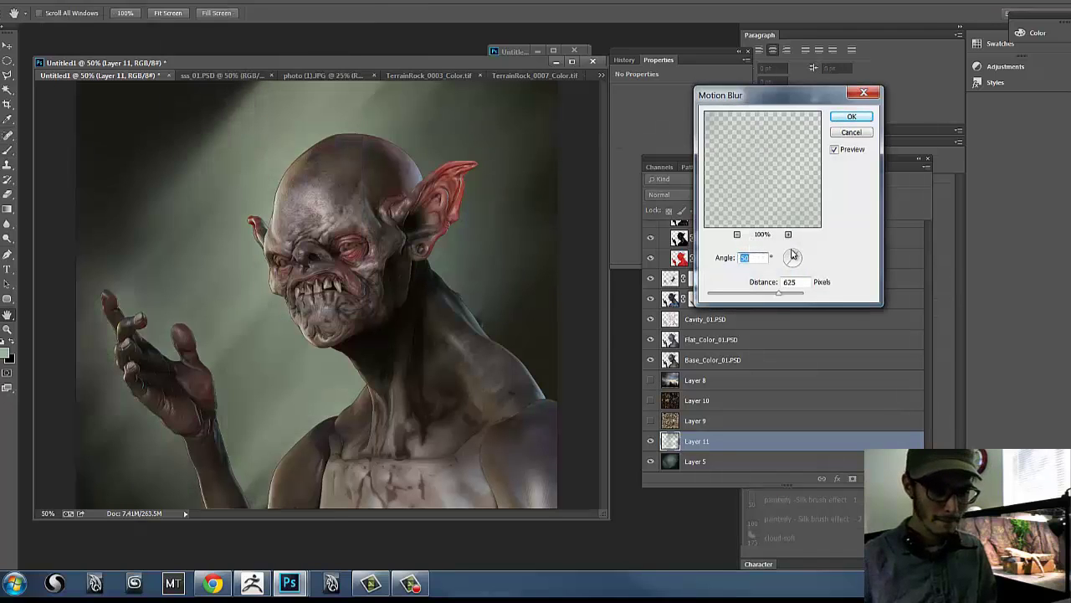
pyautogui.moveTo(795, 264); pyautogui.dragTo(794, 257)
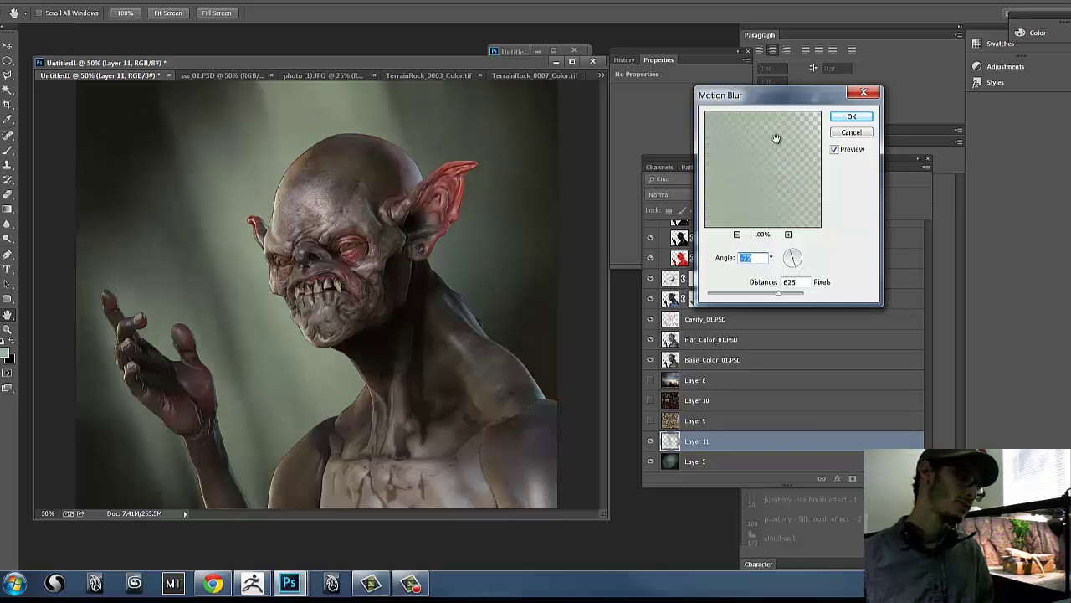
pyautogui.moveTo(765, 295); pyautogui.dragTo(762, 299)
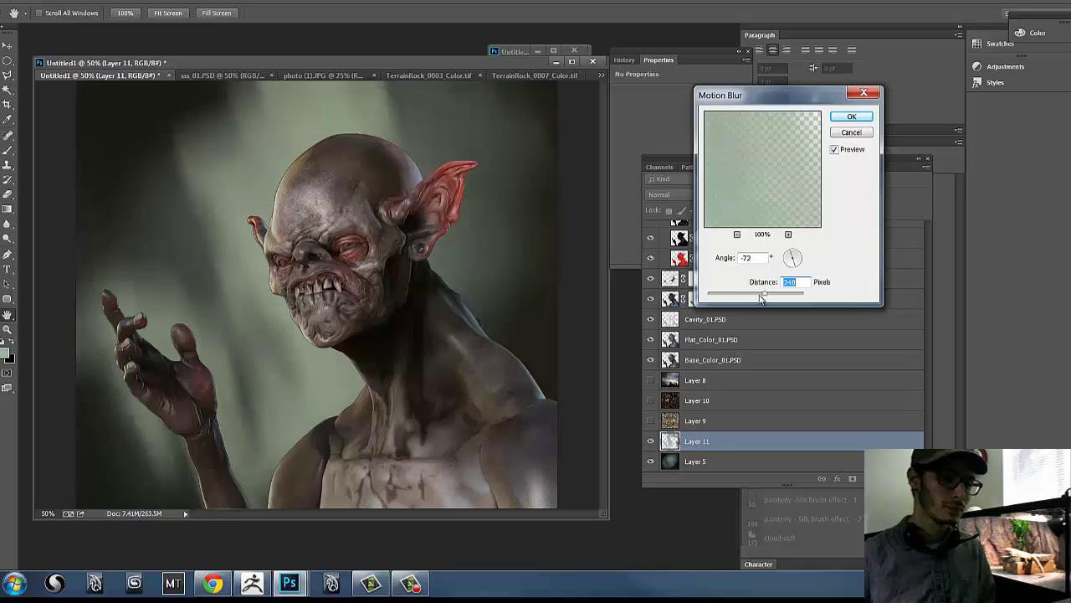
pyautogui.click(853, 118)
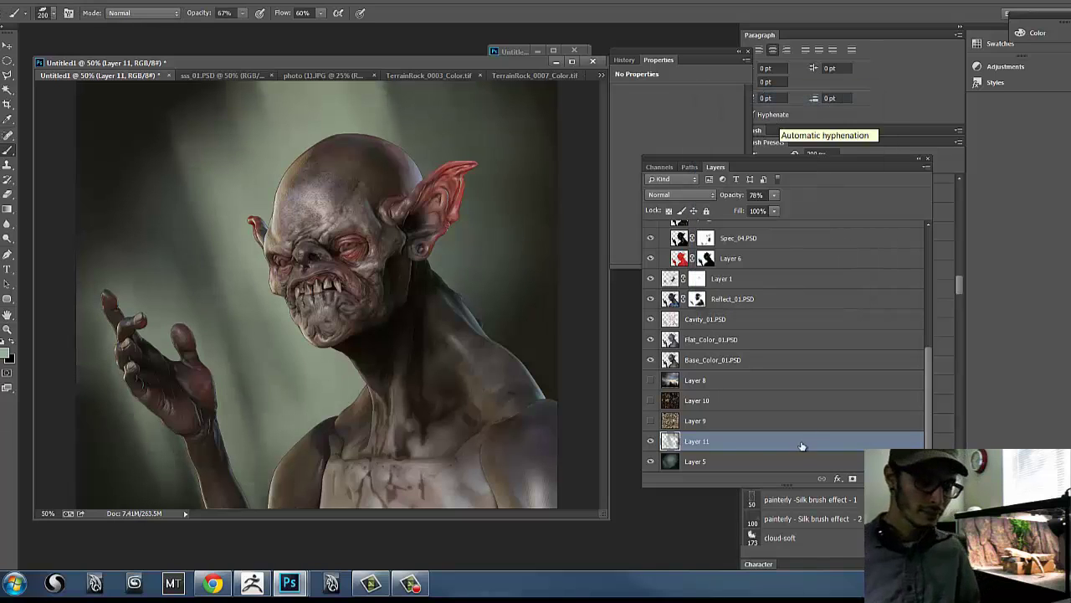
# - Compare the portrait with and without Layer 11, Cavity_01.PSD, Reflect_01.PSD, Layer 1 and Flat_Color_01.PSD by toggling each layer's visibility
pyautogui.click(651, 441)
pyautogui.click(651, 441)
pyautogui.click(651, 441)
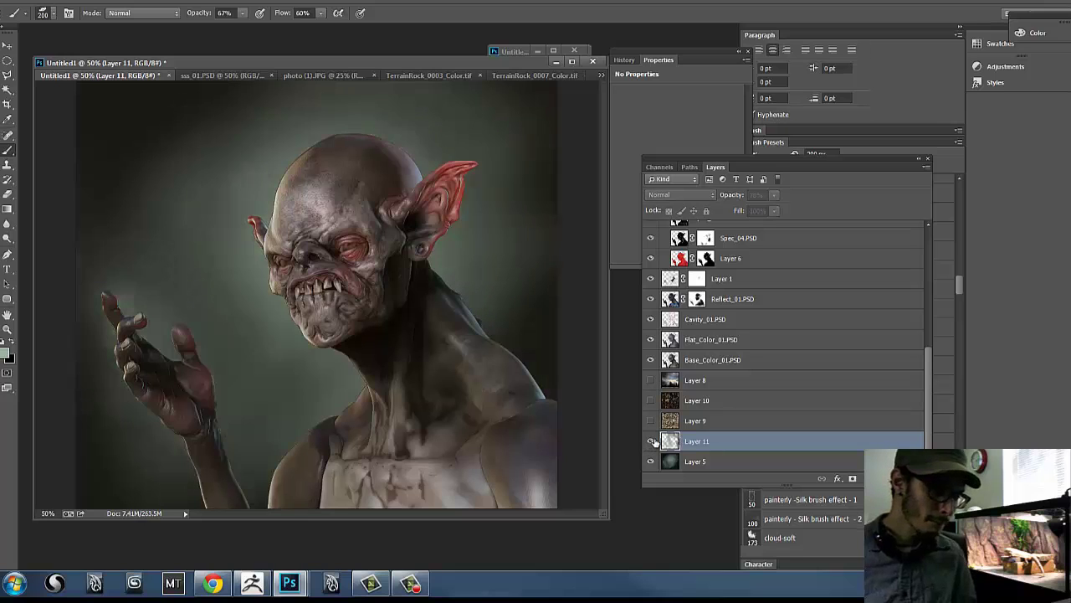
pyautogui.click(652, 441)
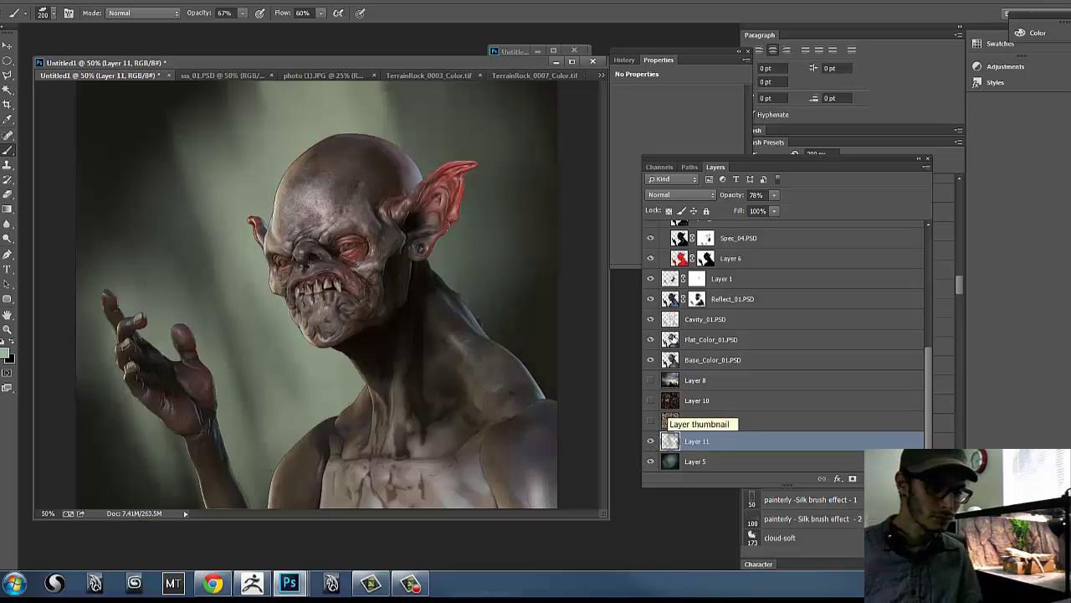
pyautogui.click(651, 320)
pyautogui.click(650, 320)
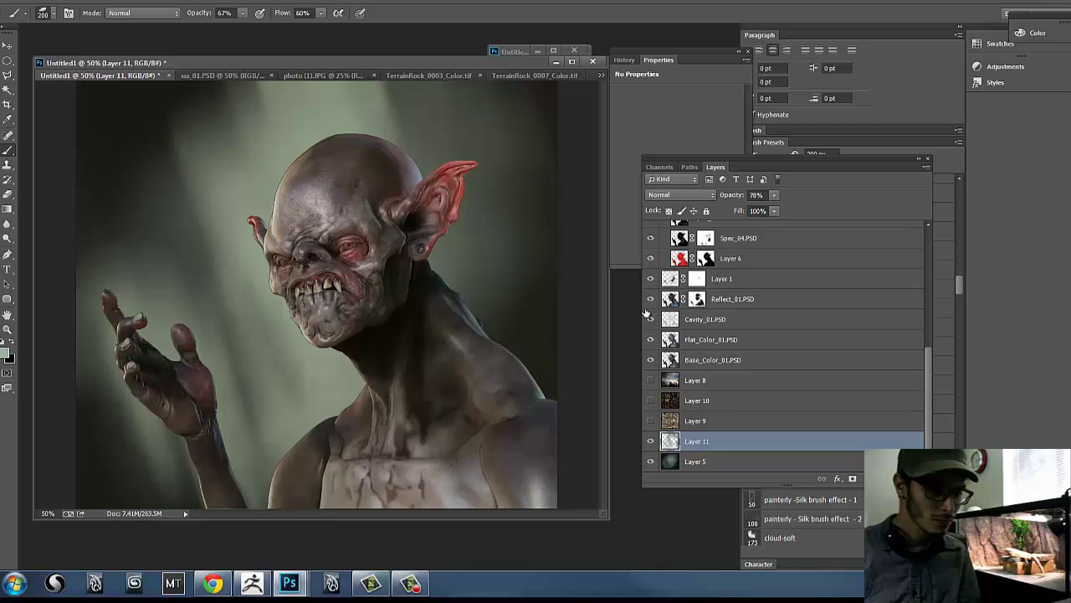
pyautogui.click(651, 300)
pyautogui.click(651, 299)
pyautogui.click(650, 279)
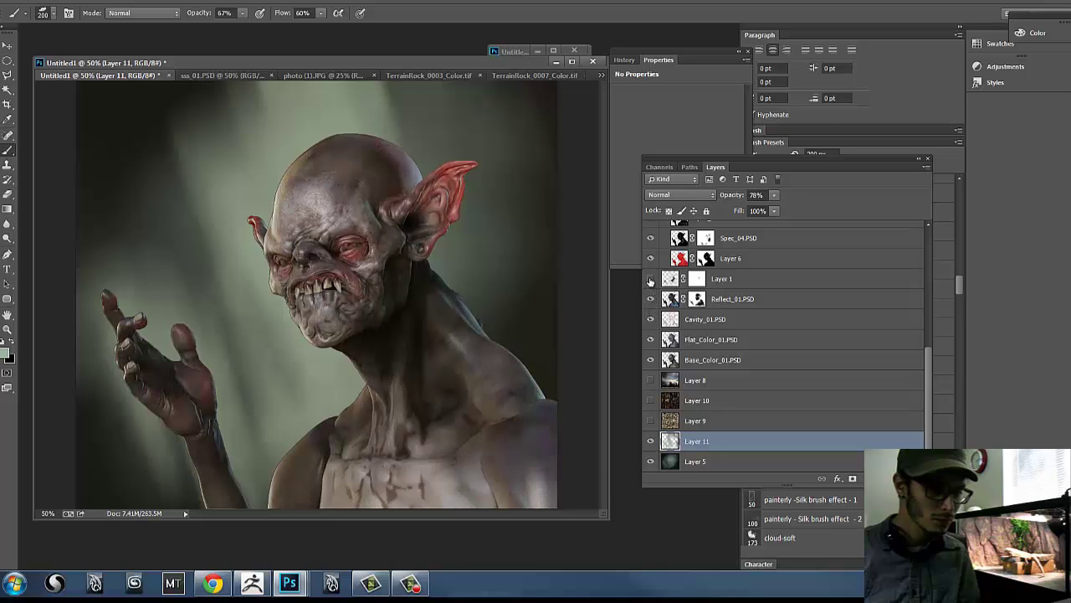
pyautogui.click(651, 280)
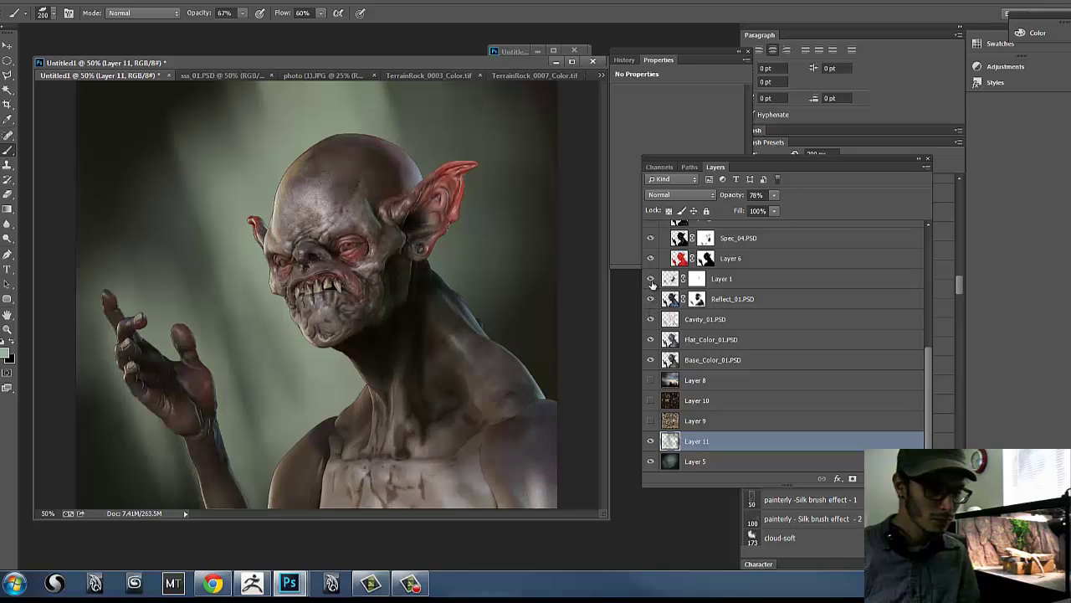
pyautogui.click(652, 339)
pyautogui.click(652, 339)
# - Check the effect of the Cavity_01.PSD layer and lower its opacity to 77%
pyautogui.click(686, 340)
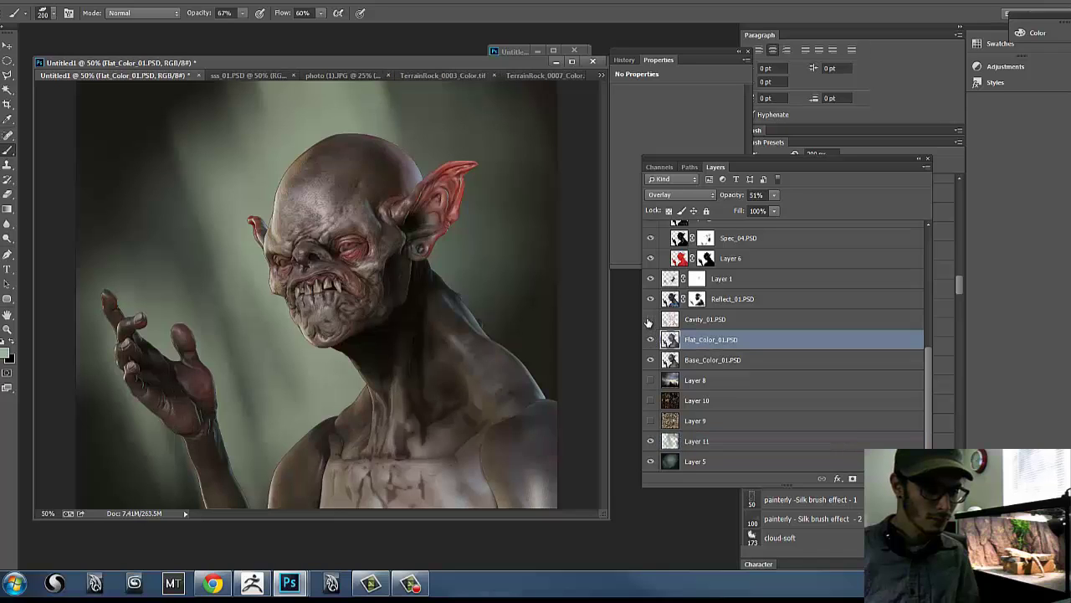
pyautogui.click(651, 320)
pyautogui.click(651, 319)
pyautogui.click(725, 321)
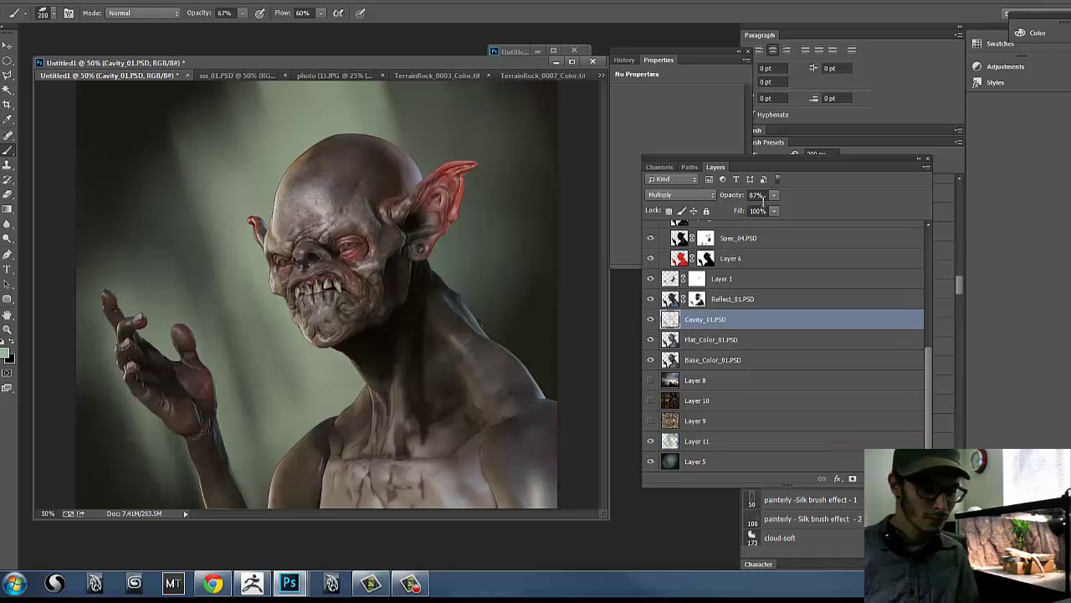
pyautogui.click(774, 198)
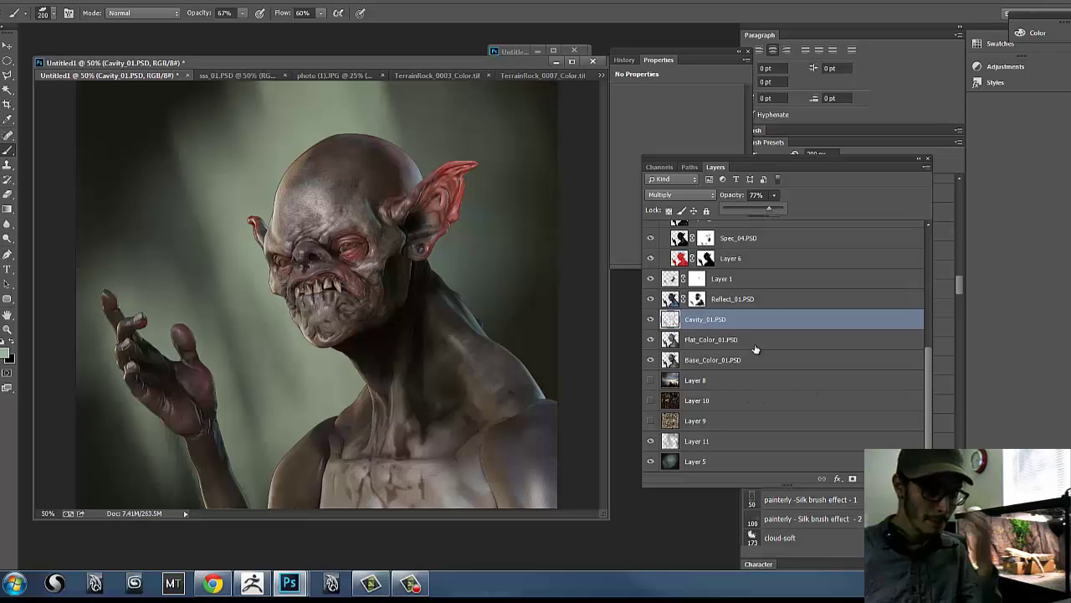
# - Compare the image with Layer 11, Layer 5, Layer 4, Color Fill 1 and Layer 7 each toggled on and off
pyautogui.click(650, 443)
pyautogui.click(650, 444)
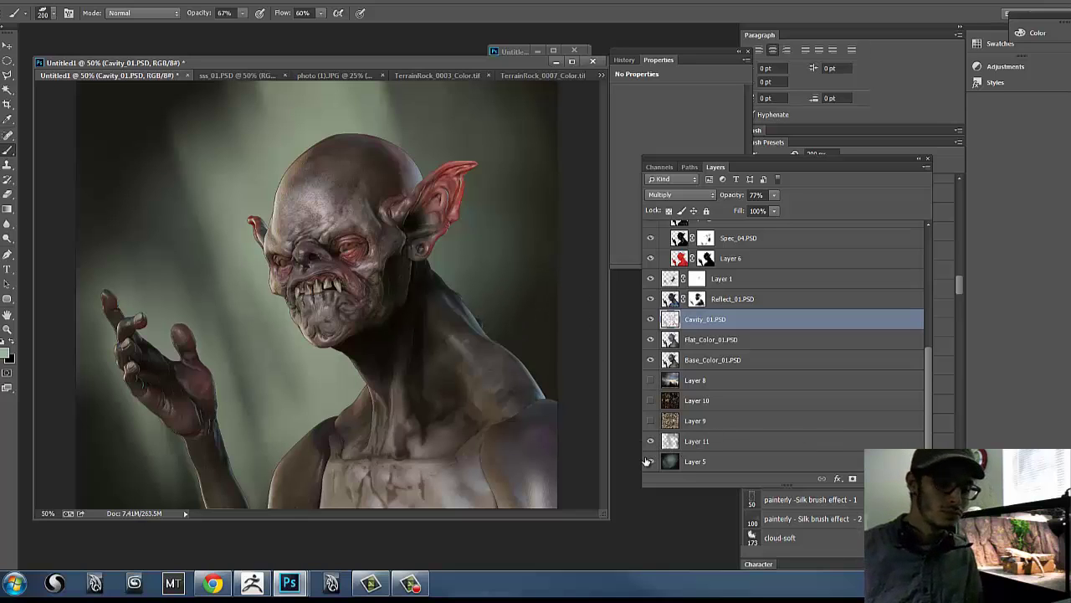
pyautogui.click(650, 461)
pyautogui.click(650, 461)
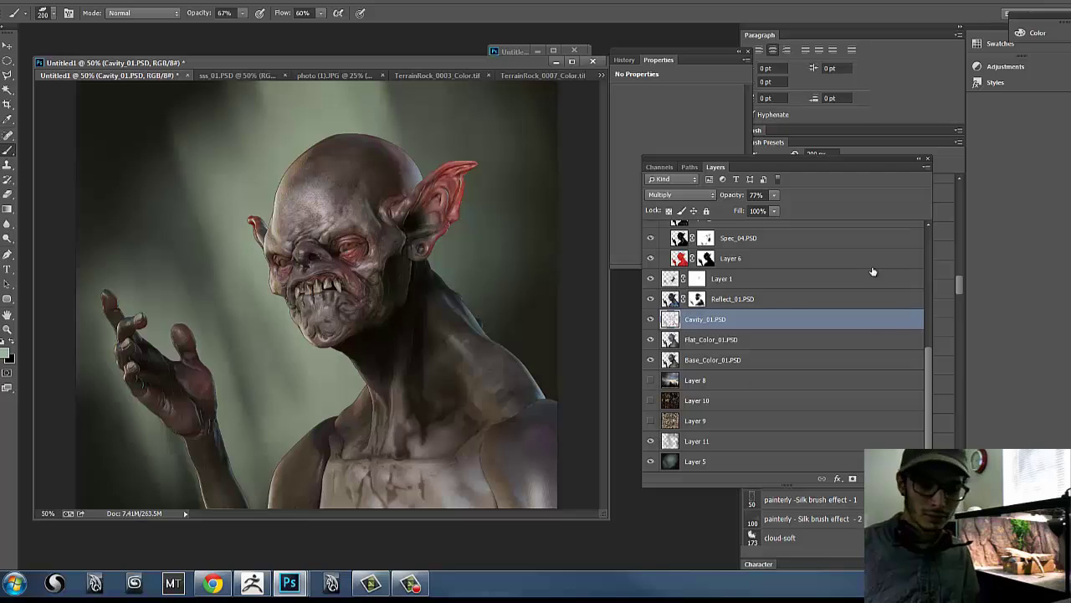
pyautogui.scroll(-1, 924, 385)
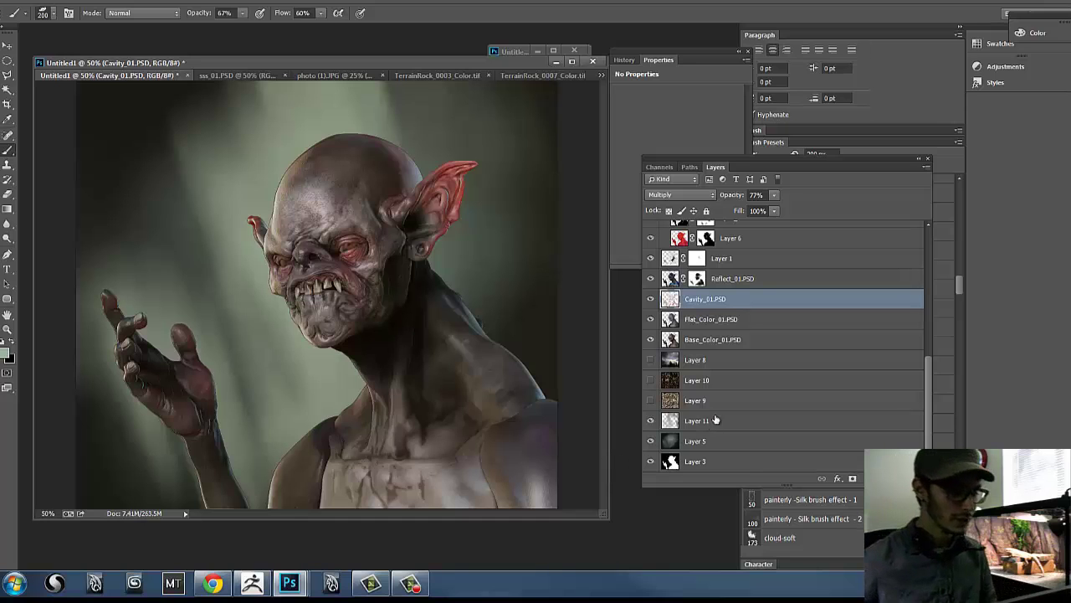
pyautogui.moveTo(929, 378); pyautogui.dragTo(927, 245)
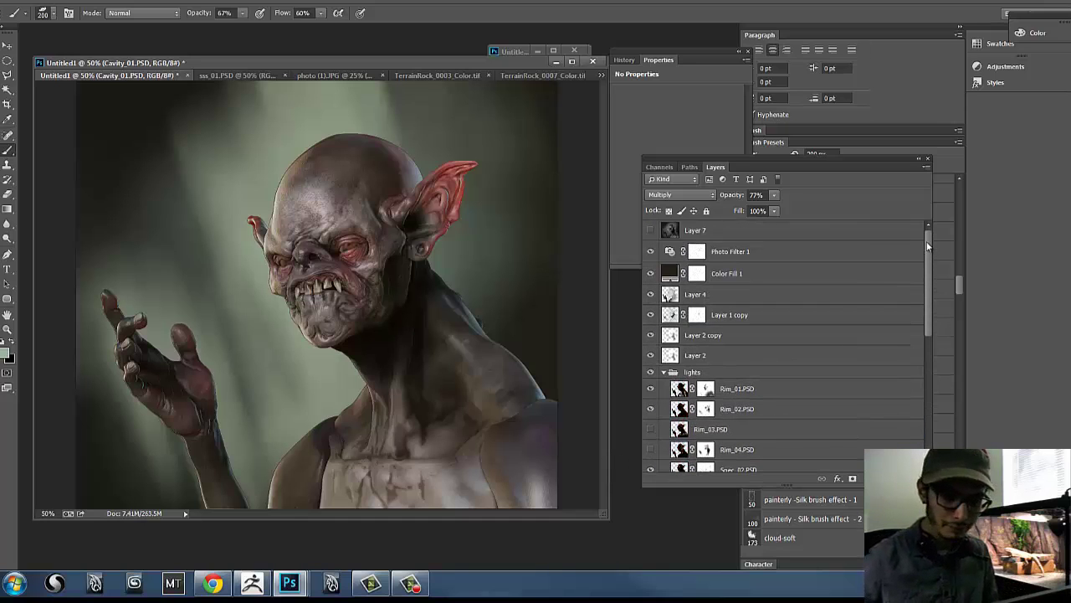
pyautogui.click(651, 295)
pyautogui.click(651, 295)
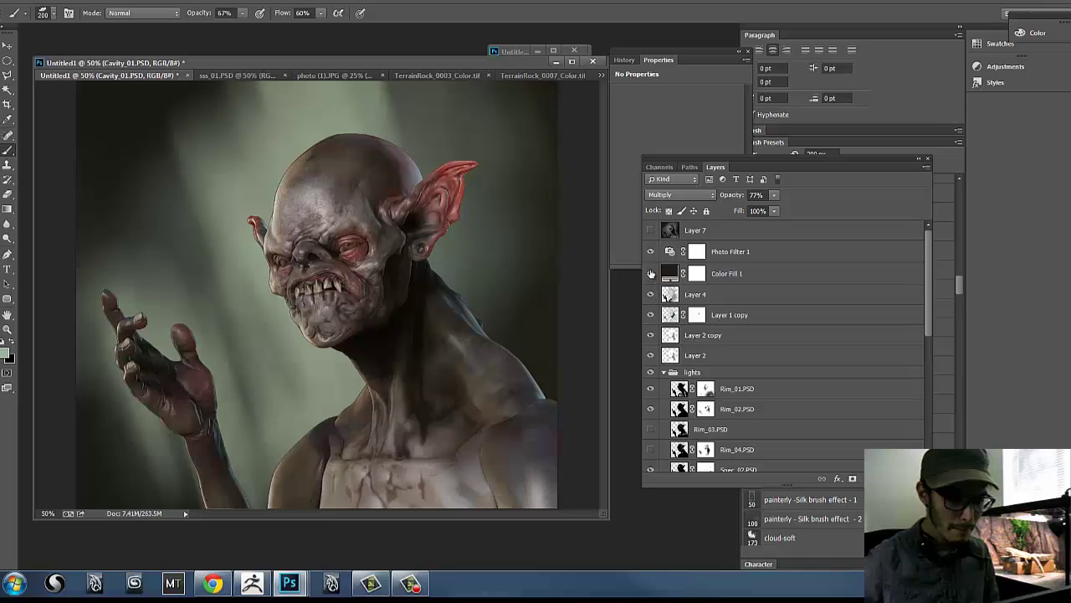
pyautogui.click(651, 273)
pyautogui.click(651, 273)
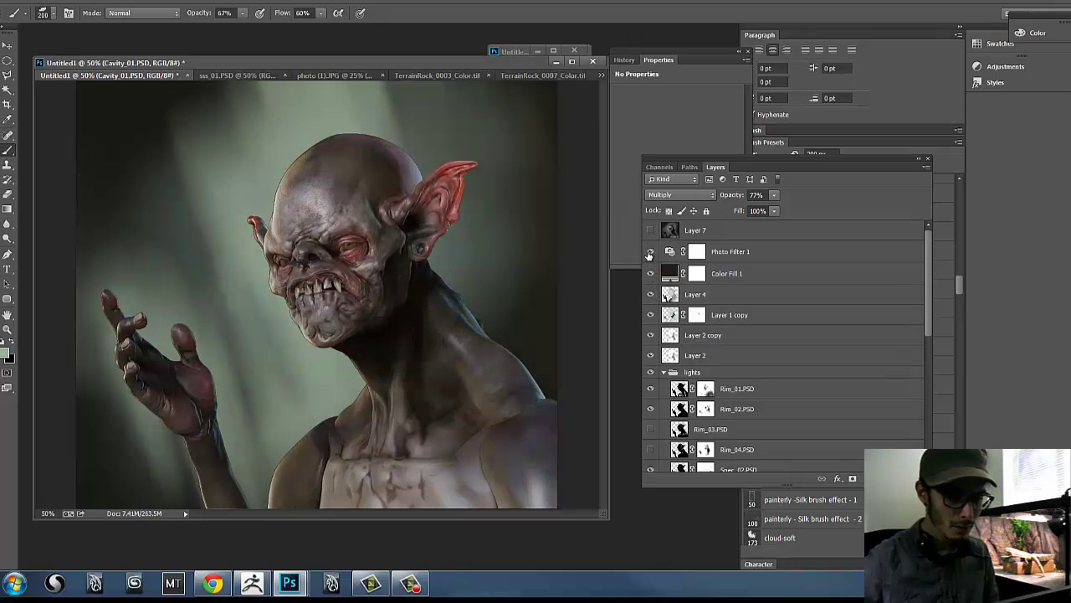
pyautogui.click(651, 230)
pyautogui.click(652, 232)
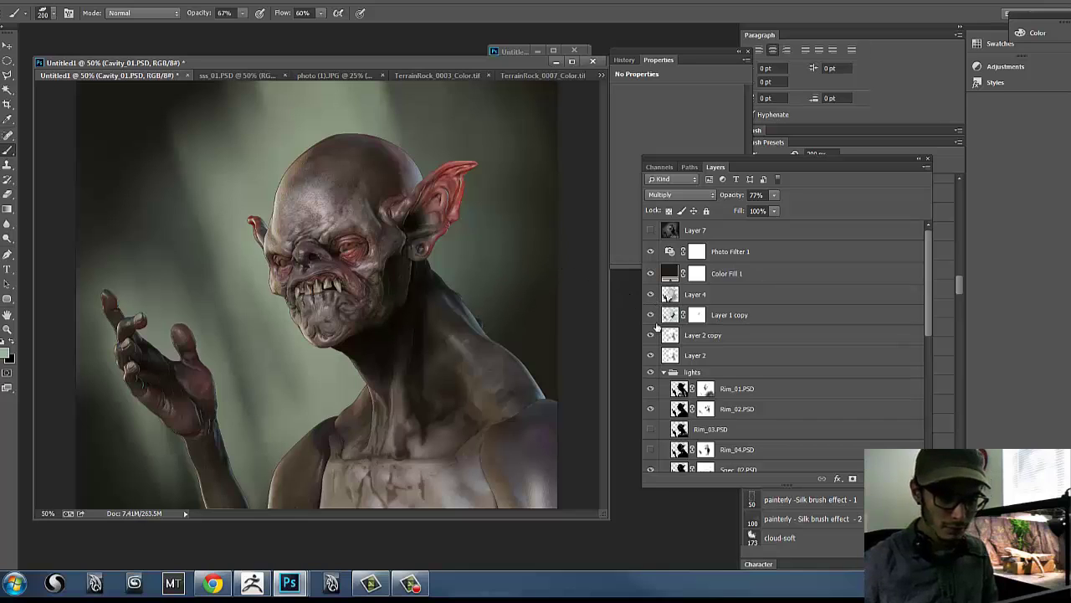
# - Toggle the Rim_01.PSD light to judge its effect on the portrait and select that layer
pyautogui.click(650, 390)
pyautogui.click(650, 390)
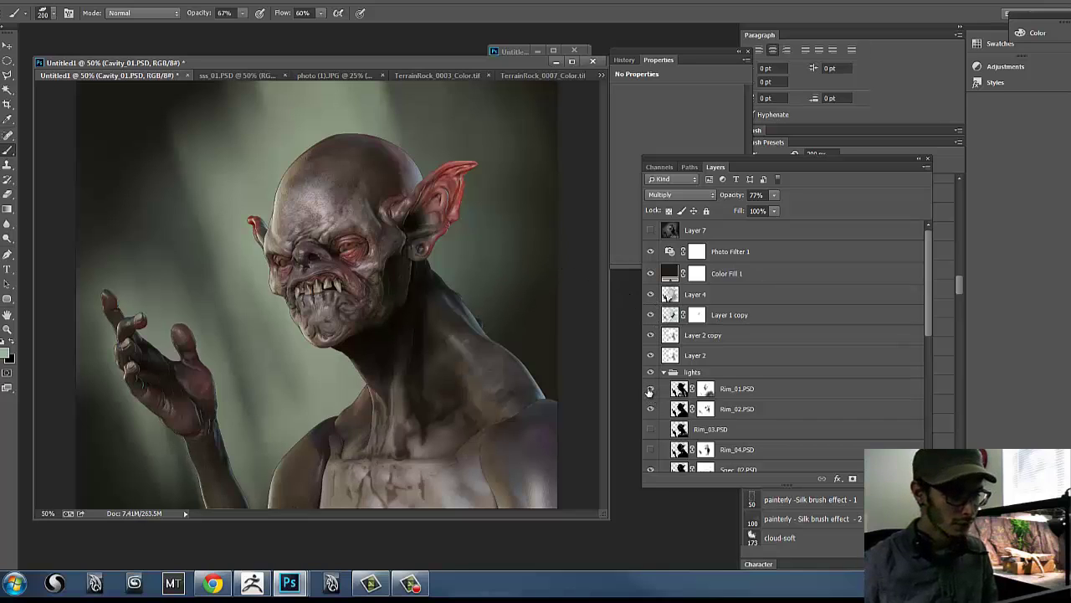
pyautogui.click(650, 390)
pyautogui.click(650, 390)
pyautogui.click(703, 388)
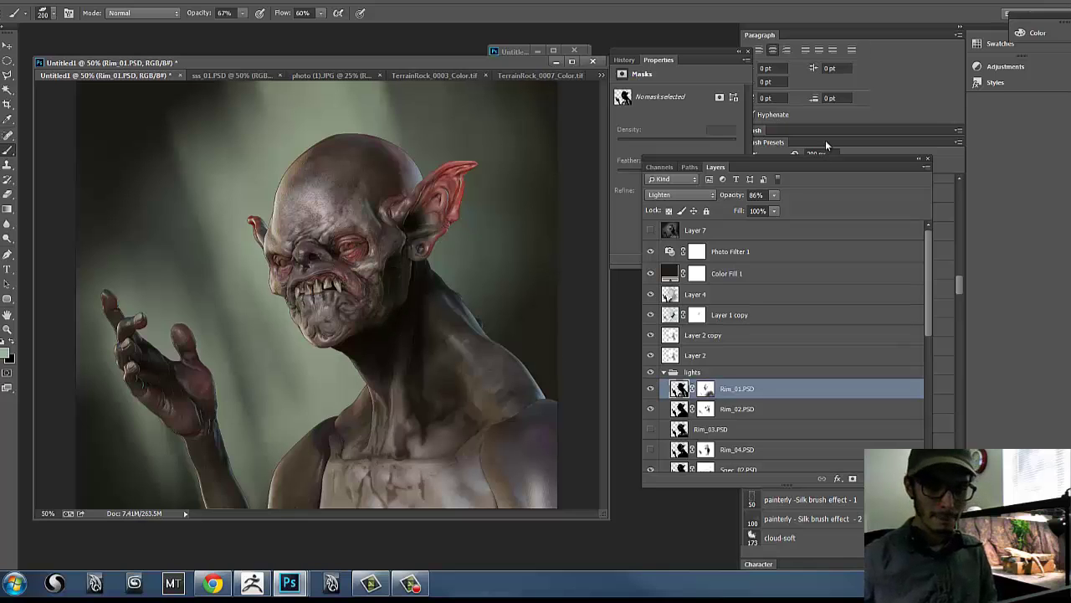
# - Uncover the brush preset list and choose the Soft Round - airbrush preset
pyautogui.moveTo(840, 159)
pyautogui.mouseDown()
pyautogui.moveTo(727, 200)
pyautogui.moveTo(676, 201)
pyautogui.mouseUp()
pyautogui.moveTo(959, 286)
pyautogui.mouseDown()
pyautogui.moveTo(988, 220)
pyautogui.moveTo(989, 198)
pyautogui.moveTo(982, 204)
pyautogui.mouseUp()
pyautogui.click(819, 339)
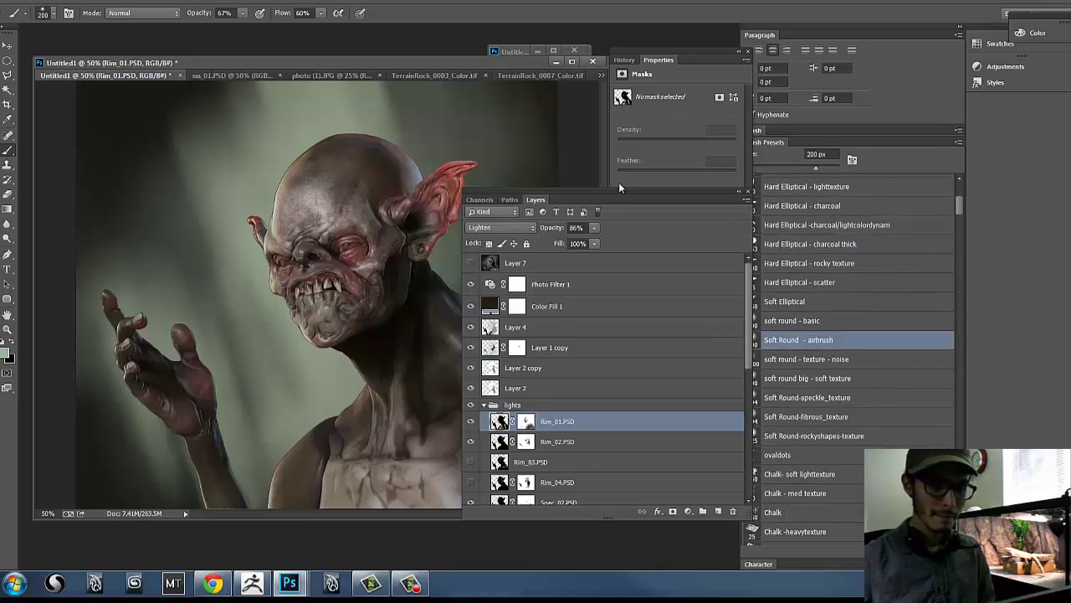
pyautogui.moveTo(603, 199)
pyautogui.mouseDown()
pyautogui.moveTo(926, 228)
pyautogui.moveTo(820, 217)
pyautogui.mouseUp()
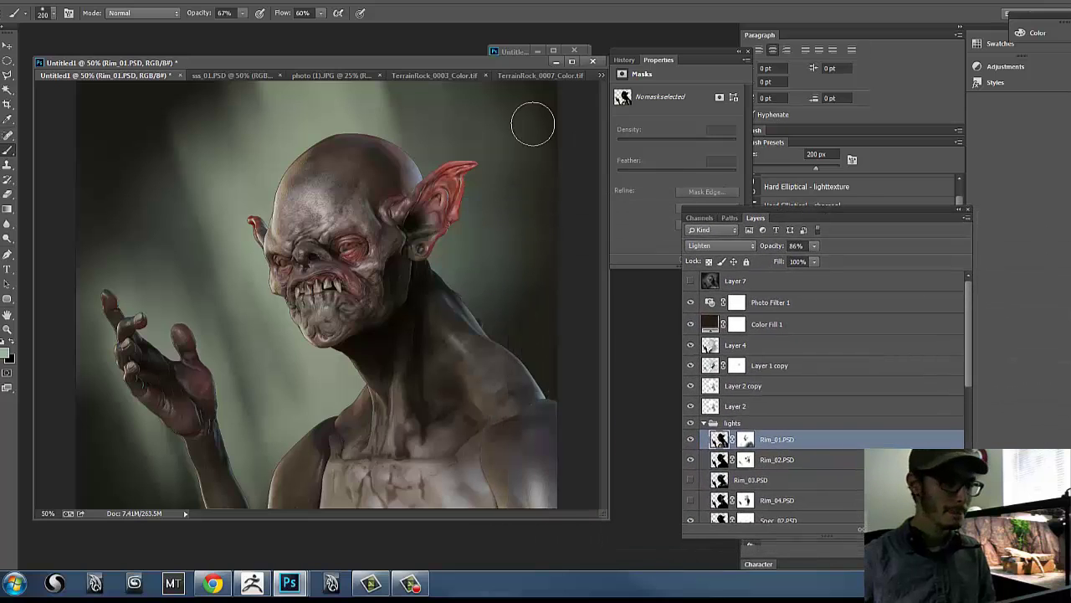
# - Set the airbrush's Transfer options to 0% opacity jitter with opacity controlled by Pen Pressure
pyautogui.click(254, 3)
pyautogui.click(331, 103)
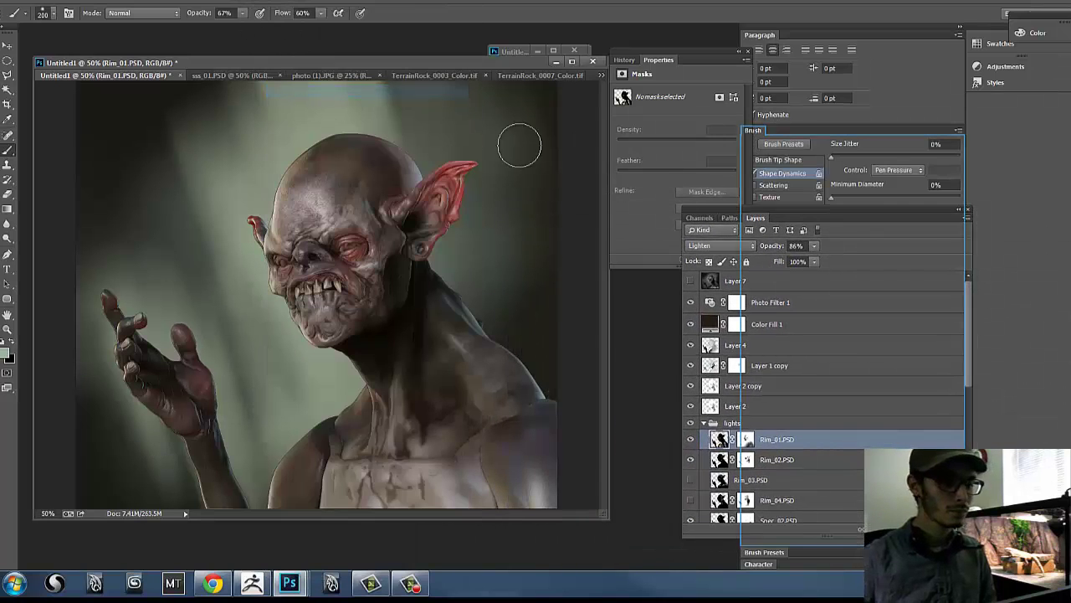
pyautogui.moveTo(798, 135); pyautogui.dragTo(622, 101)
pyautogui.click(581, 198)
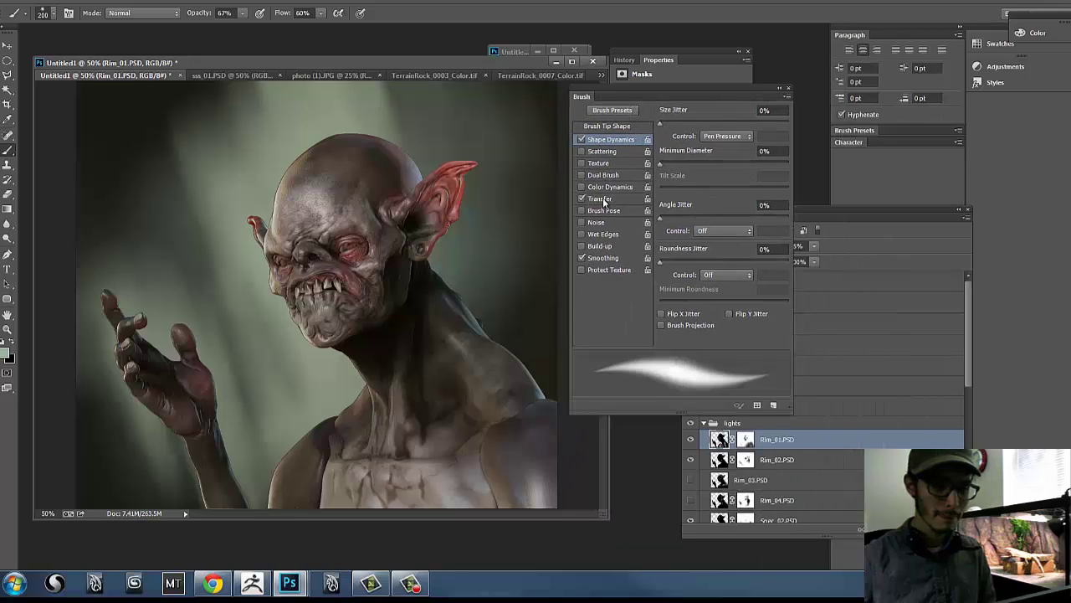
pyautogui.click(601, 199)
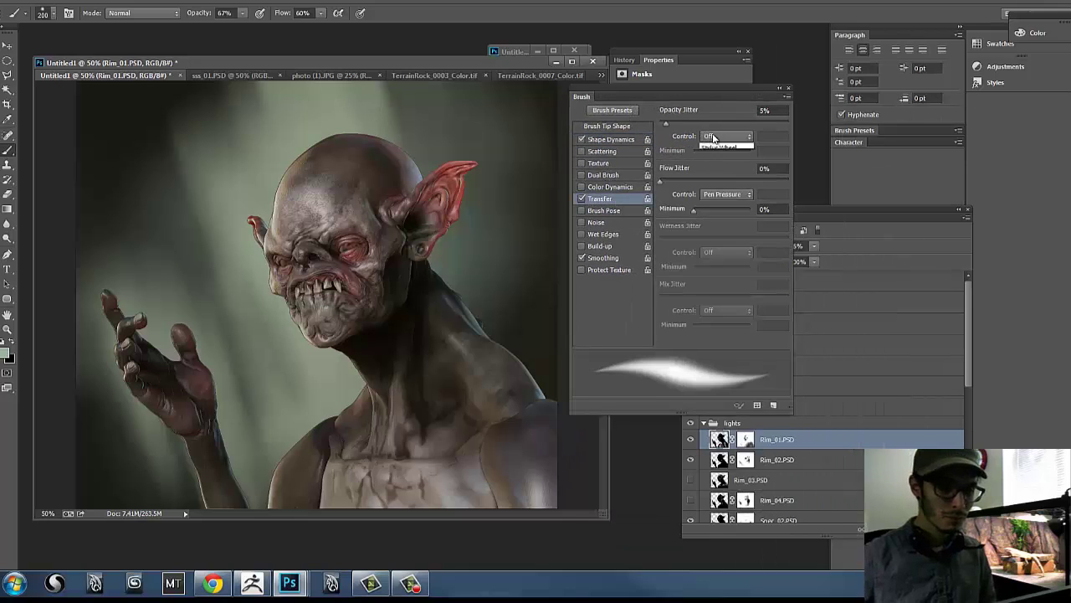
pyautogui.click(719, 166)
pyautogui.moveTo(663, 127); pyautogui.dragTo(652, 128)
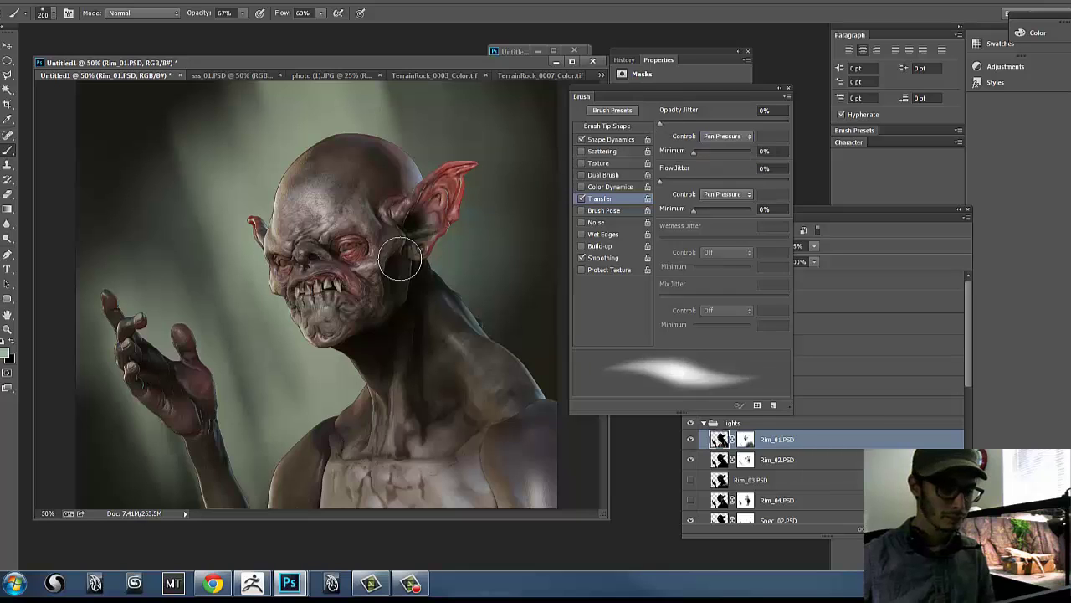
# - Target the Rim_01.PSD layer mask and switch the foreground colour to black for masking
pyautogui.click(745, 439)
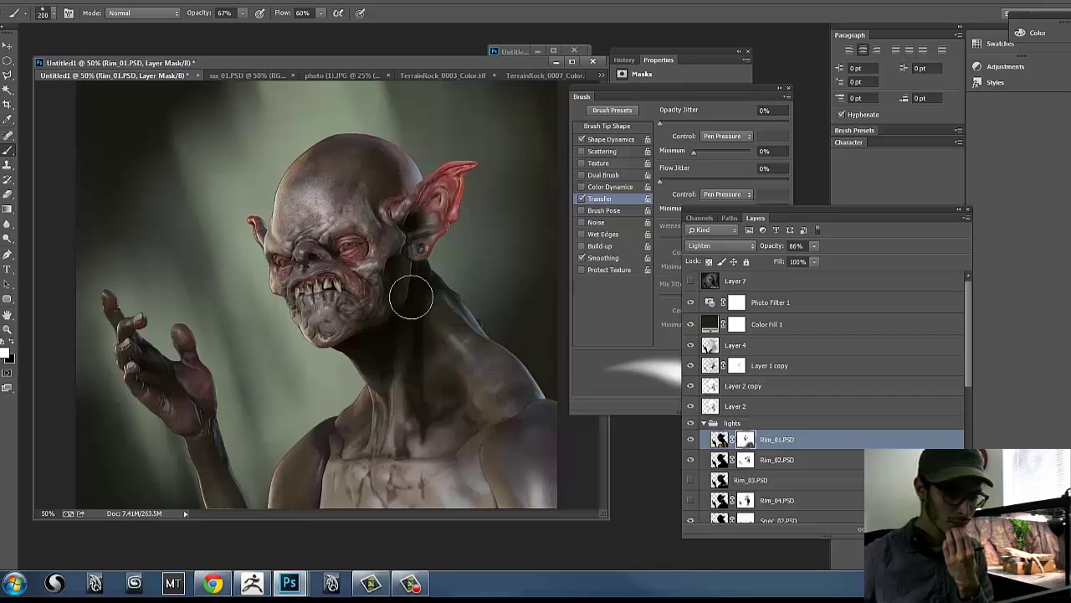
pyautogui.press('x')
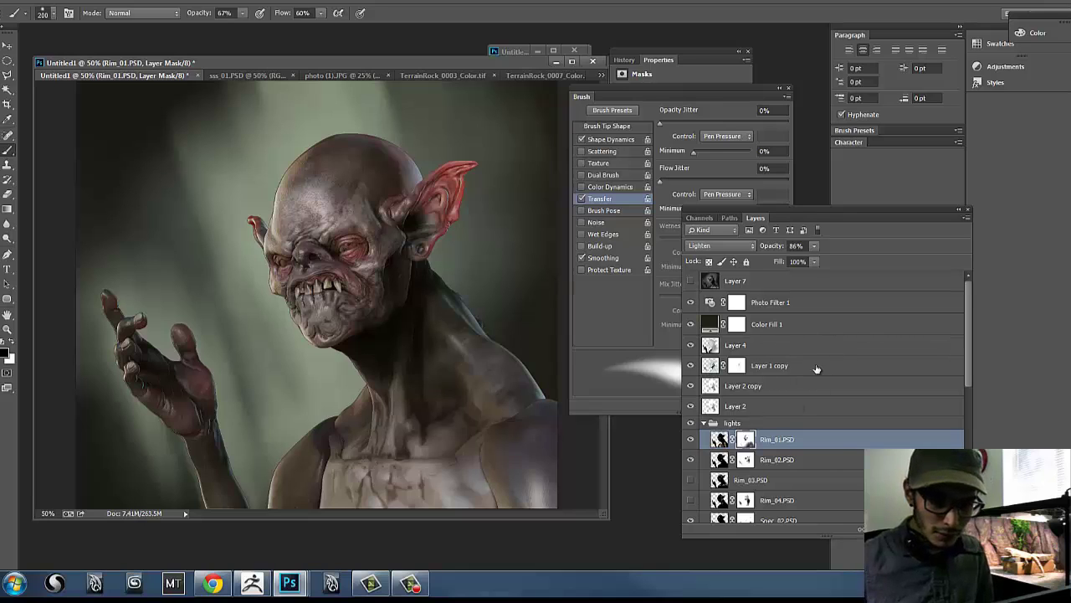
# - Add a new empty layer directly above Photo Filter 1
pyautogui.click(795, 324)
pyautogui.click(808, 304)
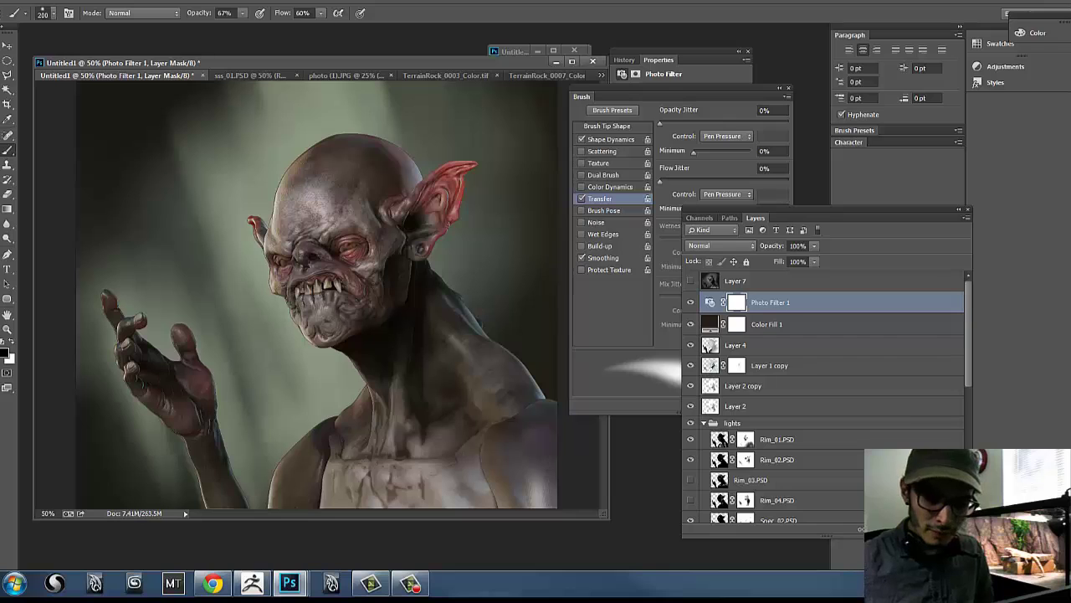
pyautogui.click(940, 529)
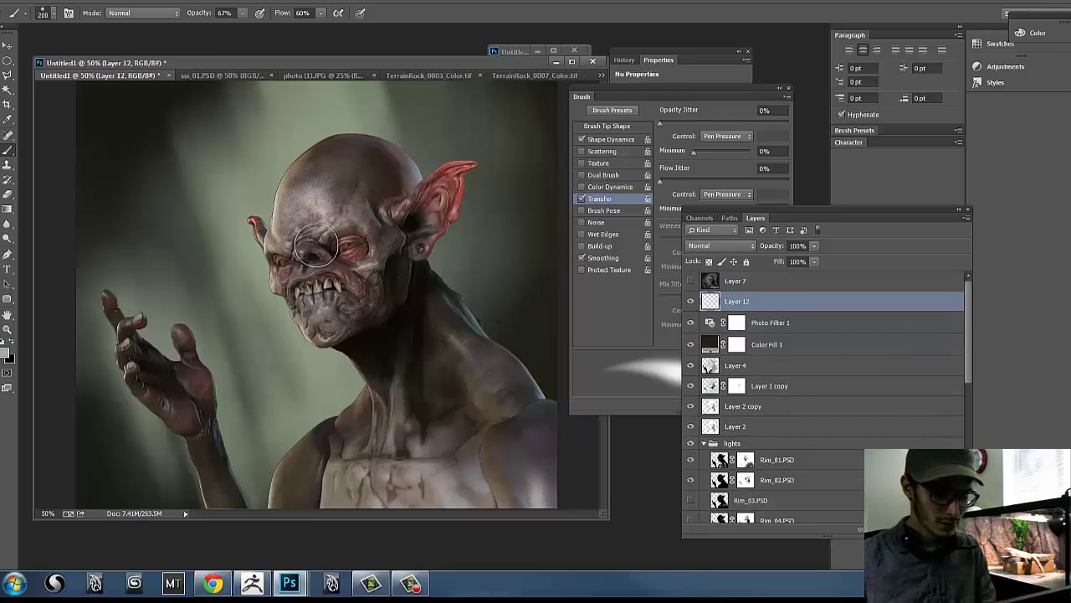
# - Set the foreground colour to the pale grey-green dfe6da
pyautogui.hotkey('ctrl', '+')
pyautogui.hotkey('ctrl', '+')
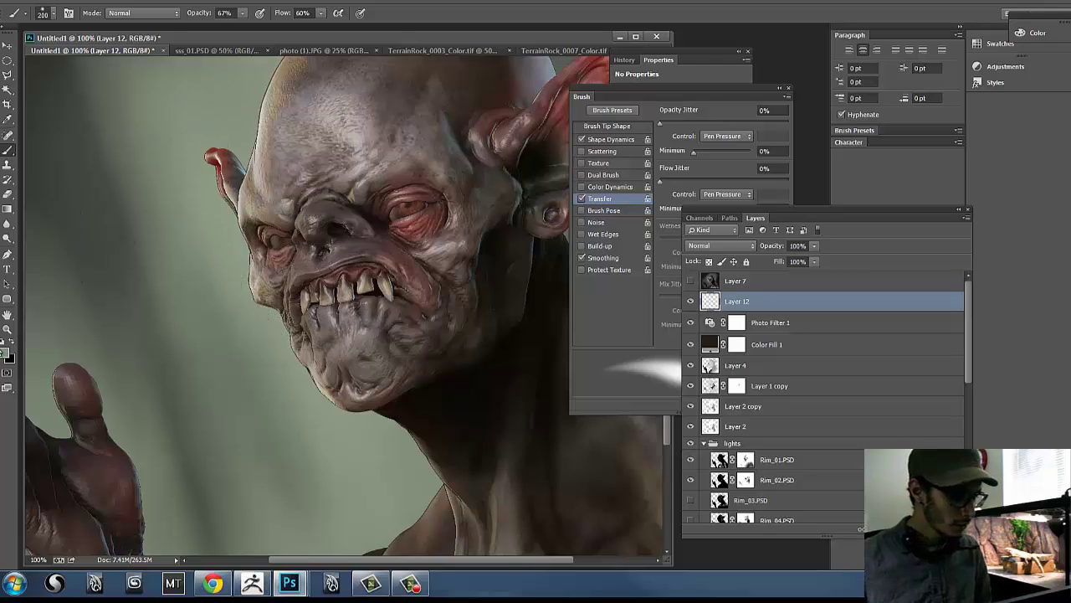
pyautogui.click(4, 353)
pyautogui.moveTo(703, 223); pyautogui.dragTo(688, 222)
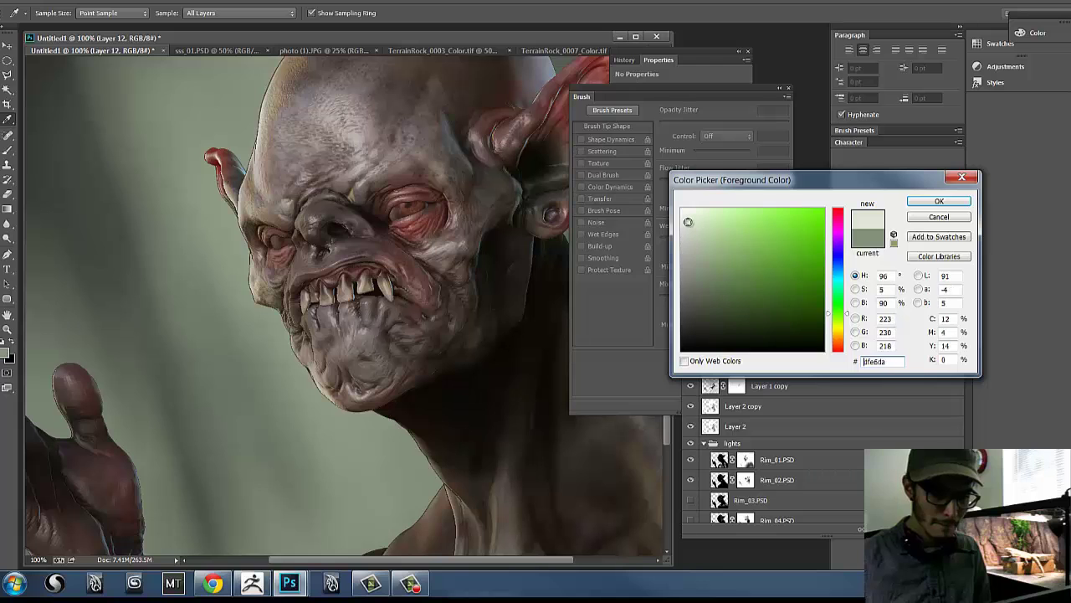
pyautogui.click(939, 201)
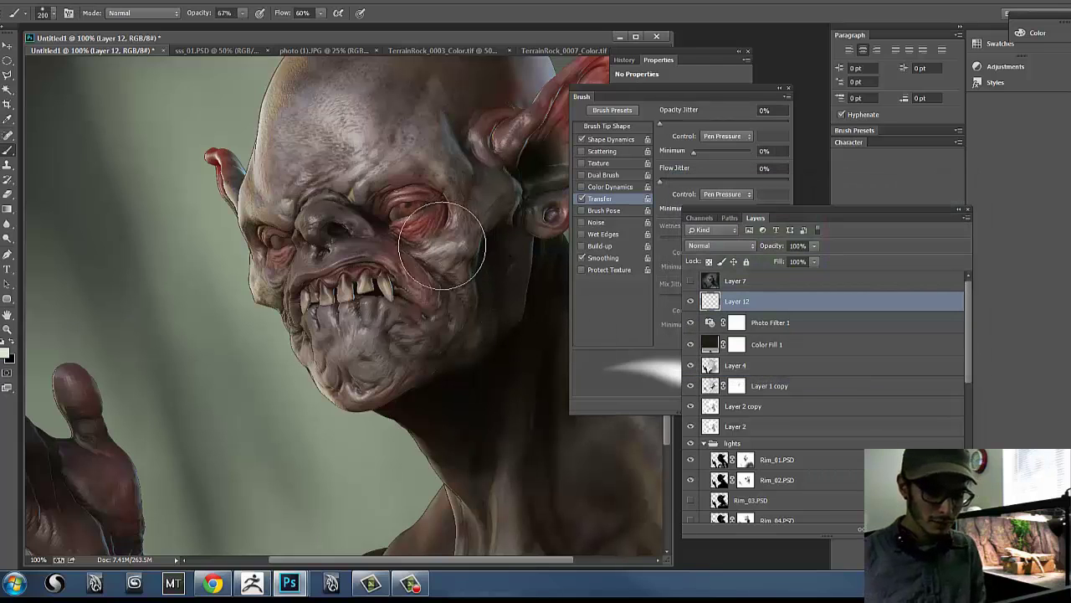
# - Reduce the brush to about 15 px and paint a pale highlight on the creature's larger eye in the new layer
pyautogui.press('[')
pyautogui.press('[')
pyautogui.press('[')
pyautogui.press('[')
pyautogui.press('[')
pyautogui.press('[')
pyautogui.press('[')
pyautogui.press('[')
pyautogui.press('[')
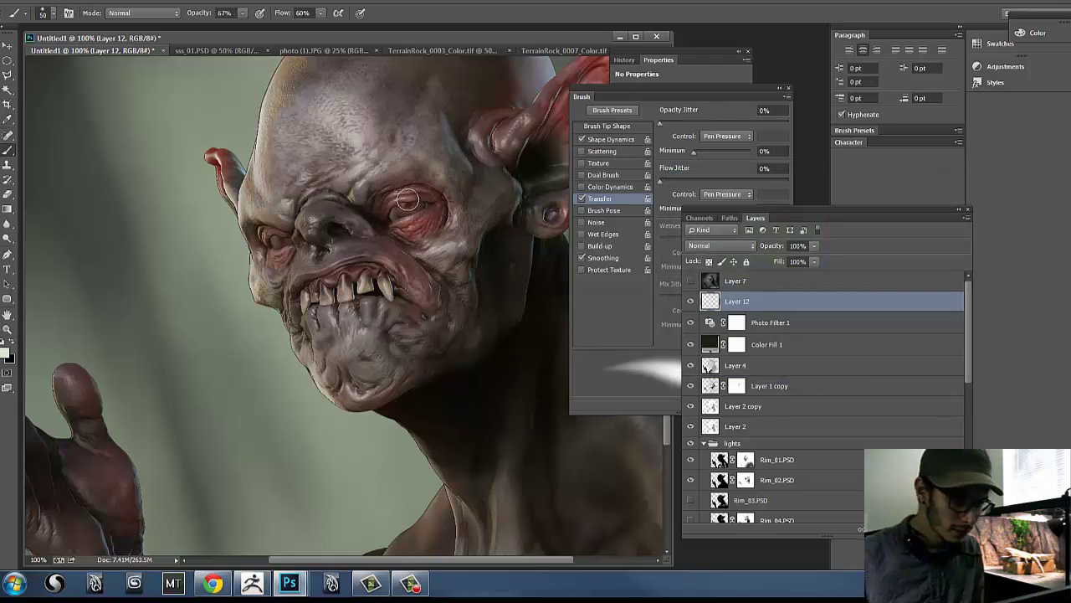
pyautogui.press('[')
pyautogui.press('[')
pyautogui.press('[')
pyautogui.press('[')
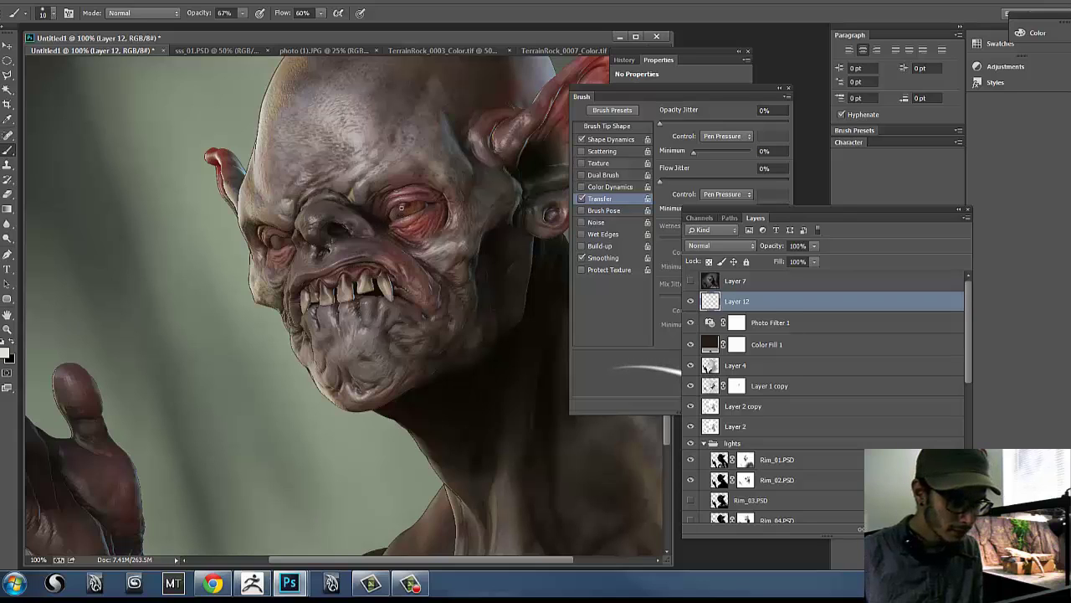
pyautogui.press(']')
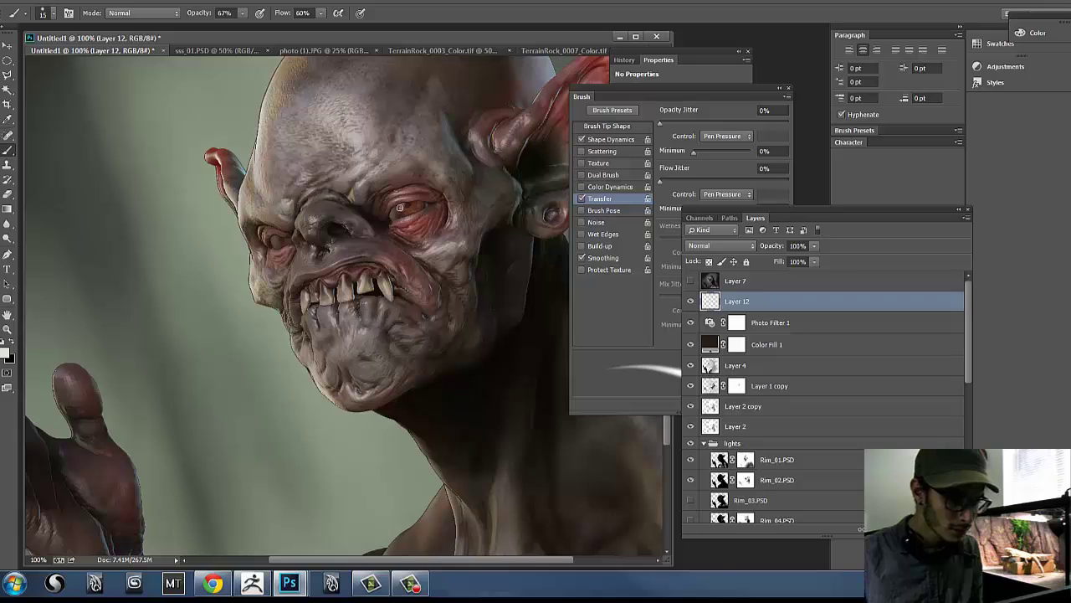
# - Set the brush opacity to 98% and add small bright glints to both eyes with a brush of about 7 px
pyautogui.press('[')
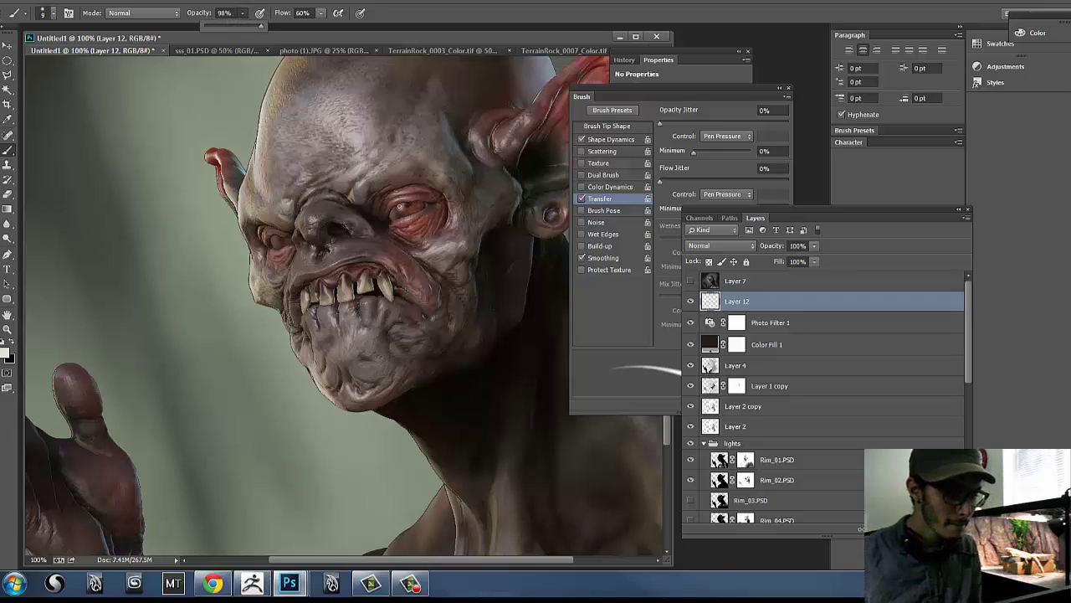
pyautogui.press('[')
pyautogui.press('[')
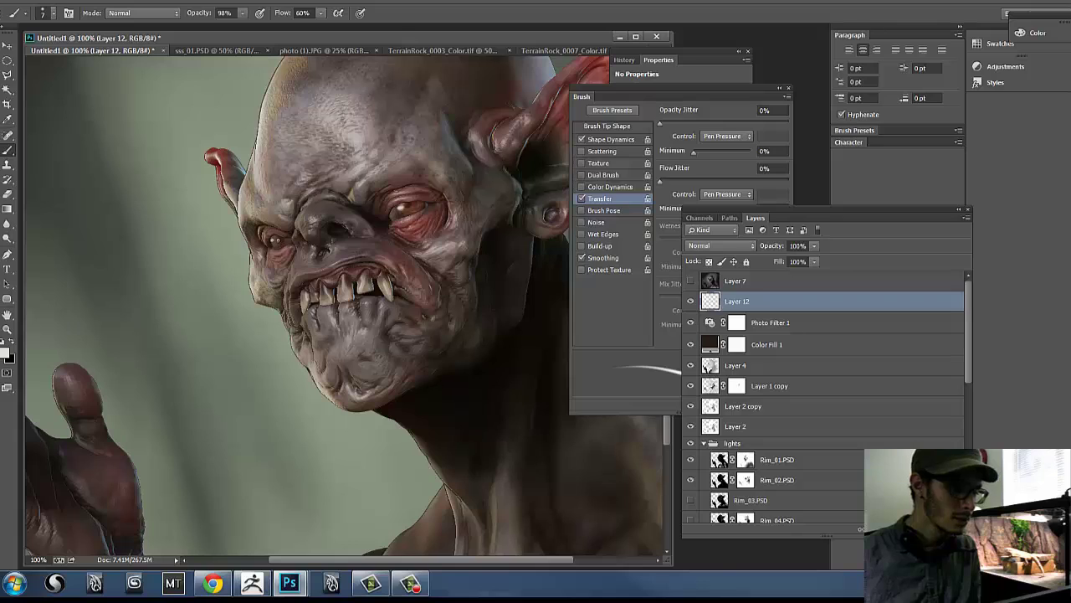
pyautogui.press(']')
pyautogui.press(']')
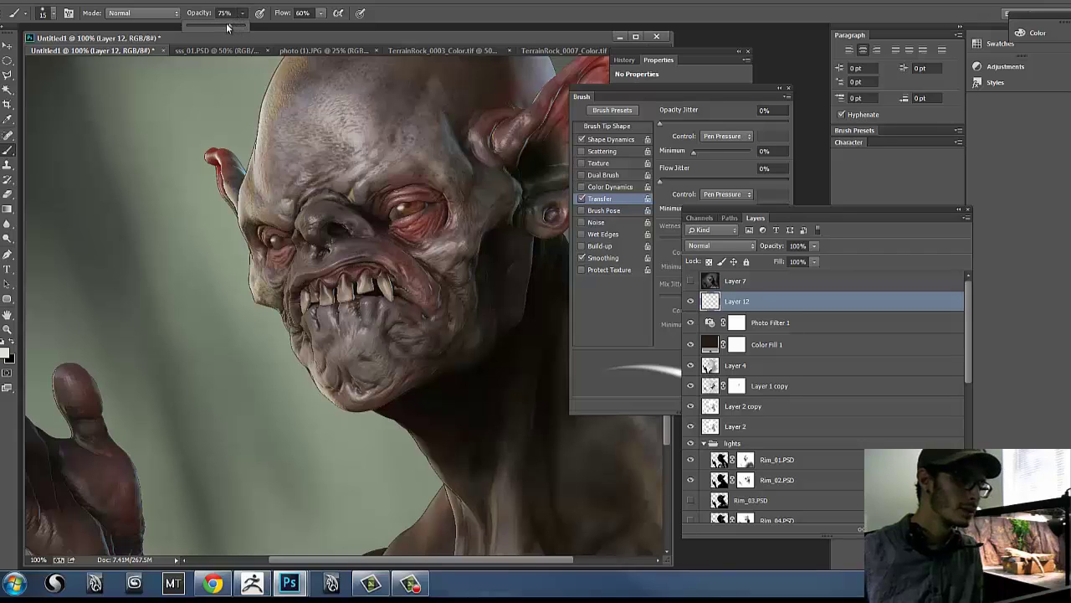
# - Lower the brush opacity to 51% and set up a 50 px brush with black as the foreground colour
pyautogui.moveTo(217, 25); pyautogui.dragTo(215, 25)
pyautogui.press(']')
pyautogui.press(']')
pyautogui.press(']')
pyautogui.press(']')
pyautogui.press(']')
pyautogui.press(']')
pyautogui.press(']')
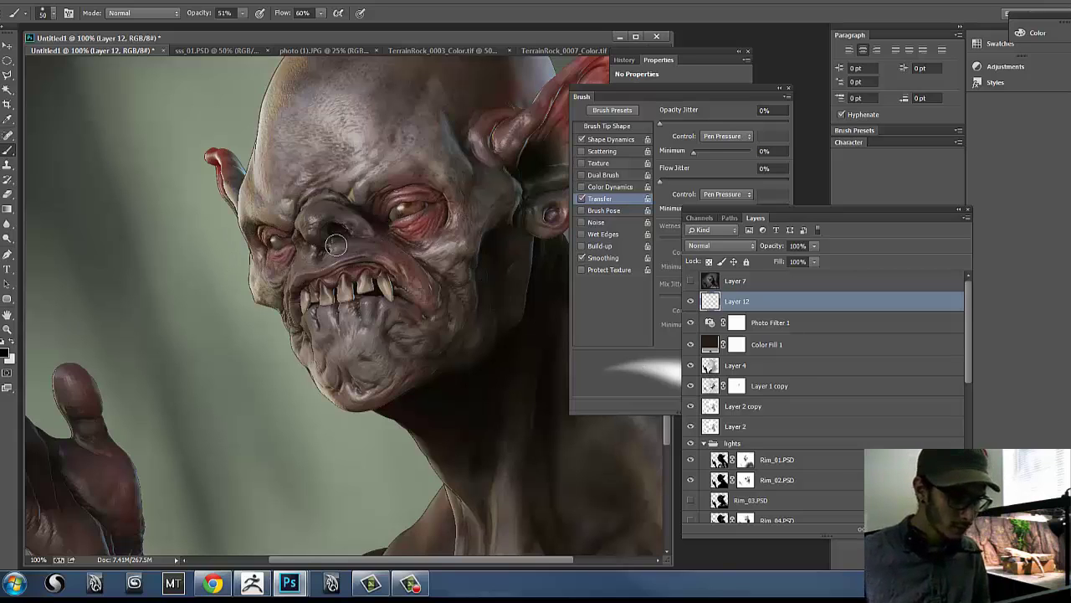
# - Darken the pupil and inner corner of the larger eye using black and a brush of about 10 to 20 px
pyautogui.press('[')
pyautogui.press('[')
pyautogui.press('[')
pyautogui.press('[')
pyautogui.press('[')
pyautogui.press('[')
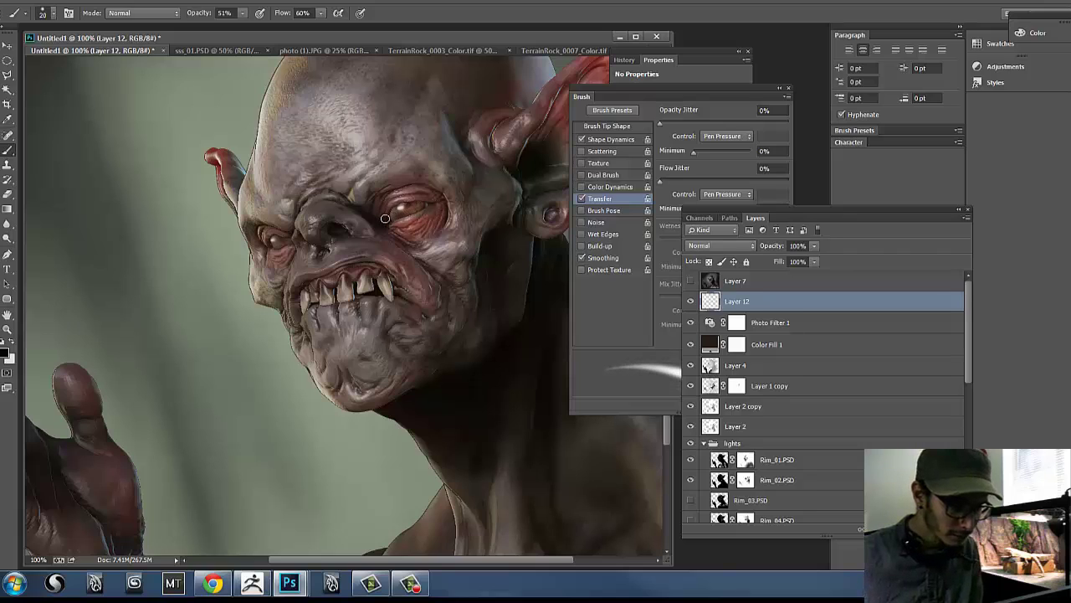
pyautogui.press('[')
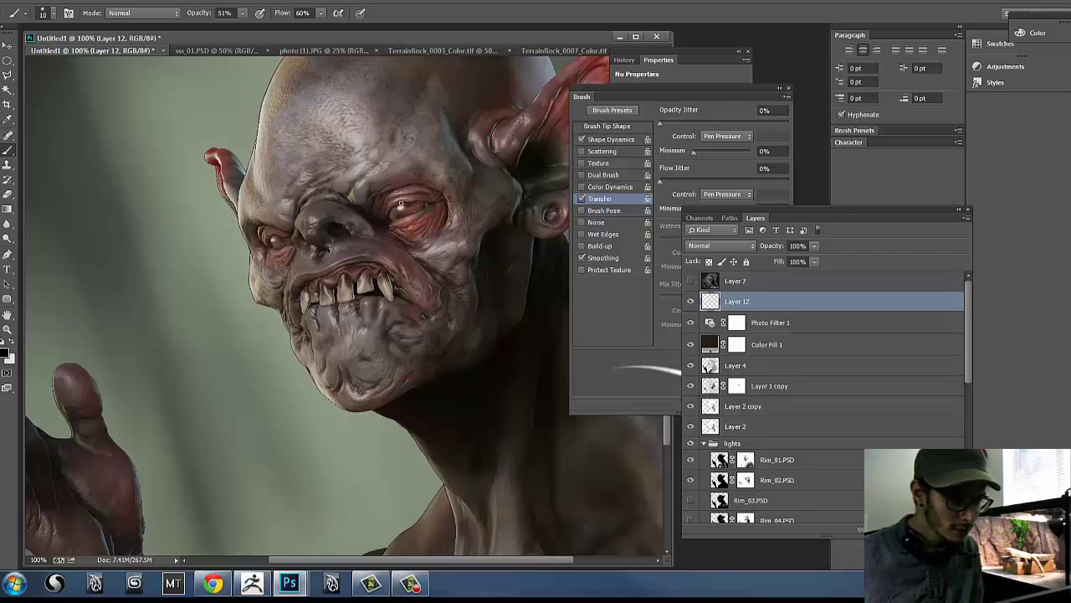
# - Shade the eyeballs of both eyes with soft black strokes from a 15 to 30 px brush
pyautogui.press(']')
pyautogui.press(']')
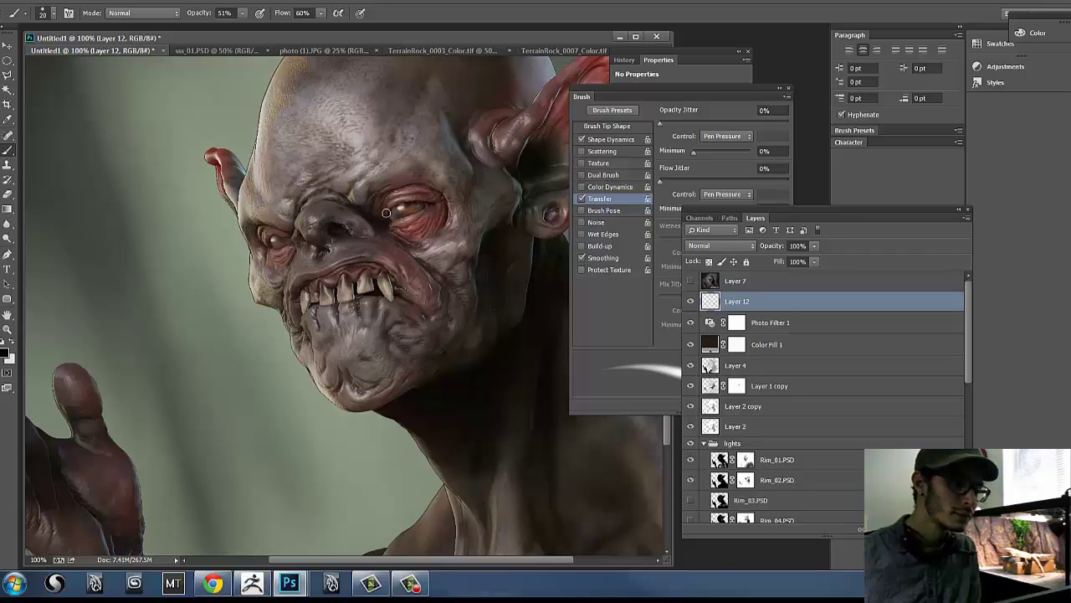
pyautogui.press(']')
pyautogui.moveTo(392, 214); pyautogui.dragTo(435, 204)
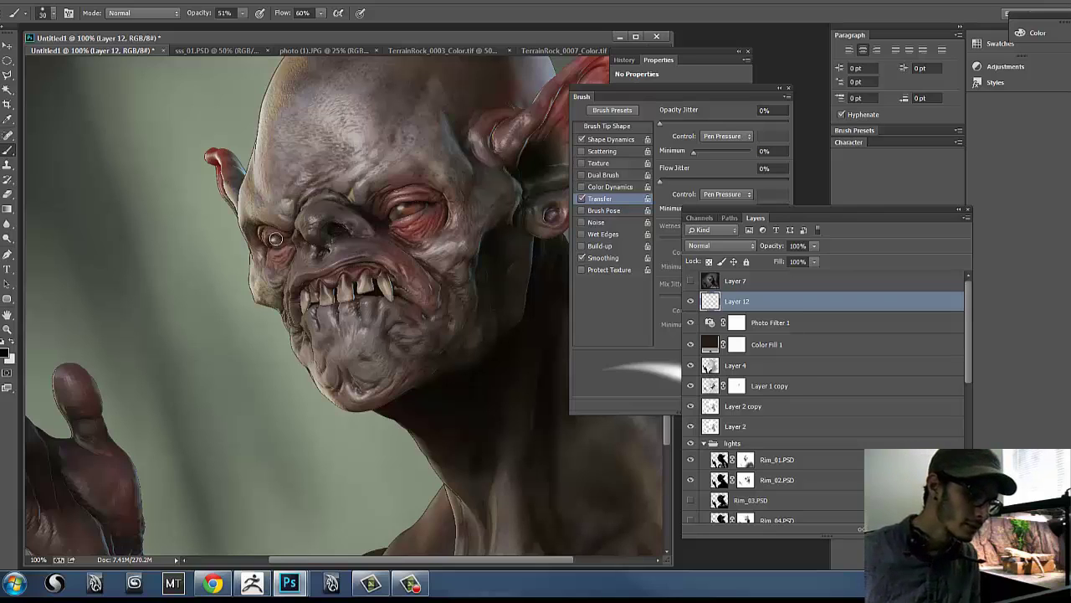
pyautogui.press('[')
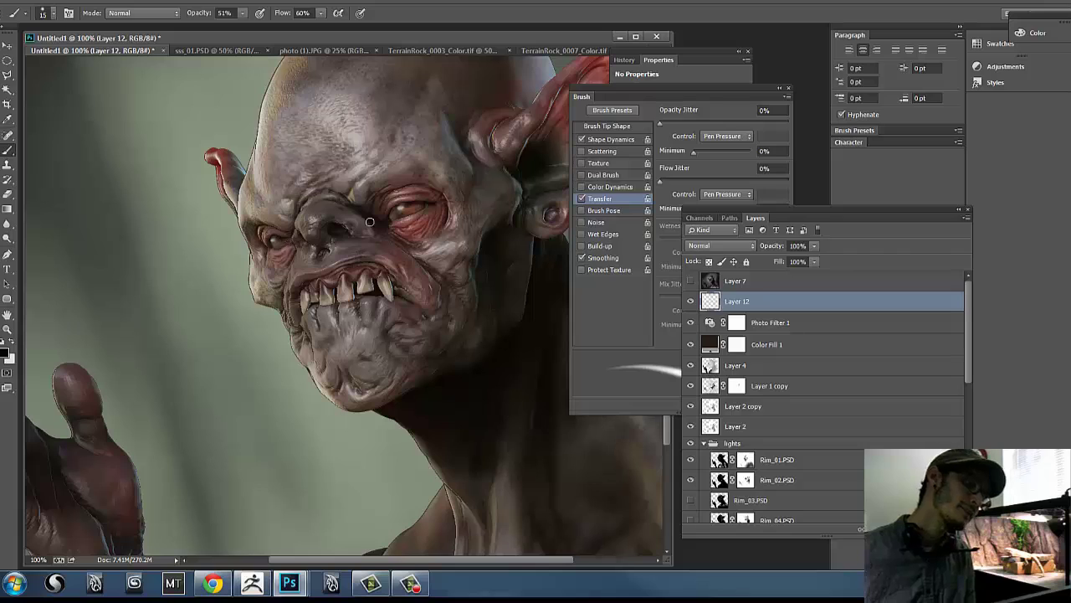
# - Deepen the nostril shadow with a 35 px brush and the crease beside the upper lip with a 9 px brush
pyautogui.press(']')
pyautogui.press(']')
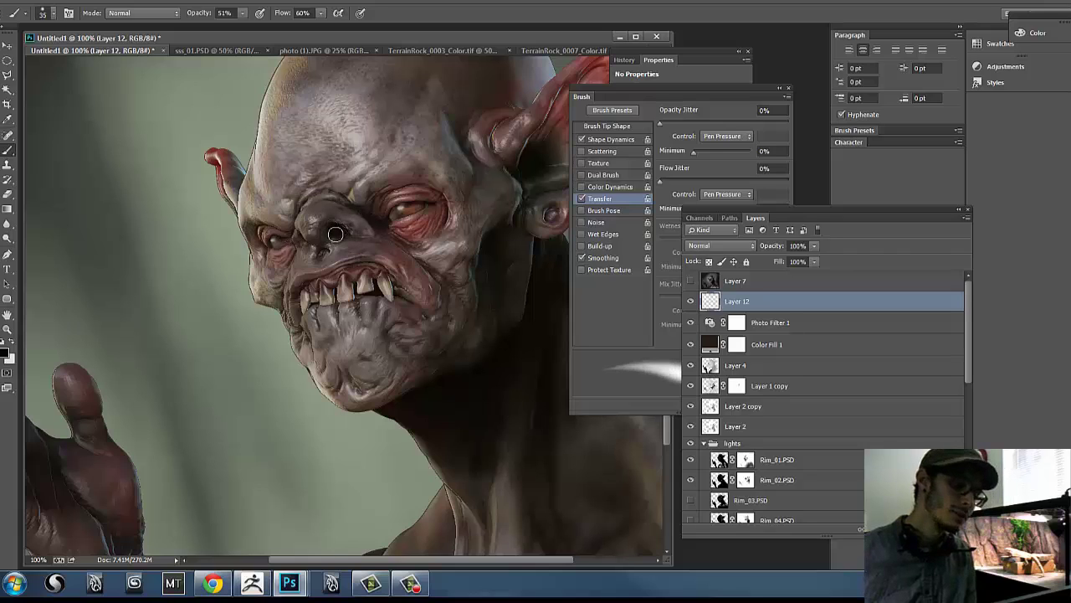
pyautogui.press('[')
pyautogui.press('[')
pyautogui.press('[')
pyautogui.press('[')
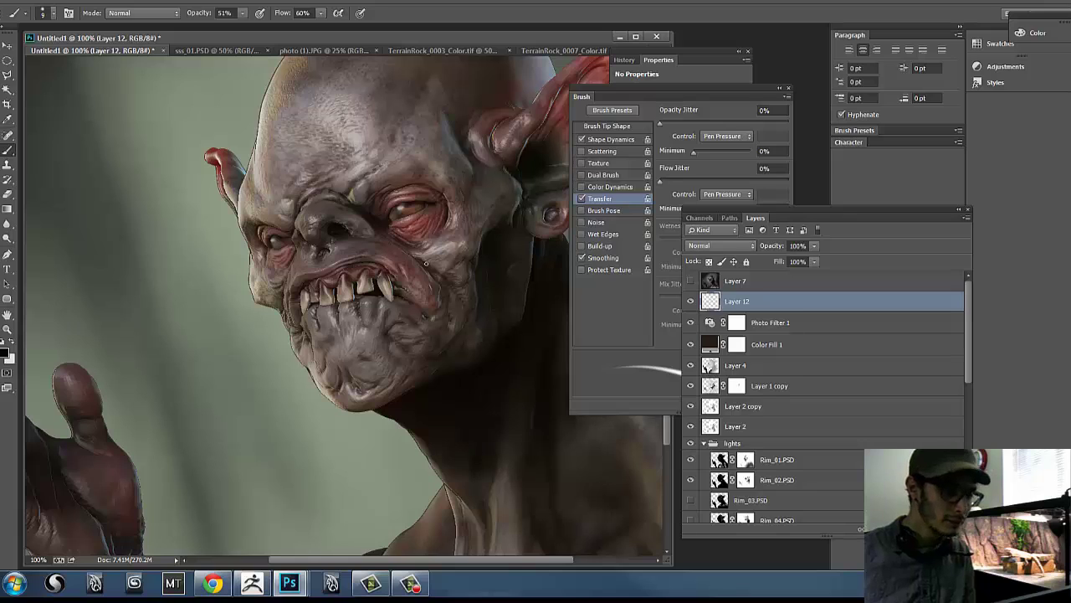
# - Darken the upper lip and the gaps around the teeth with a 20 to 30 px black brush
pyautogui.press(']')
pyautogui.press(']')
pyautogui.press(']')
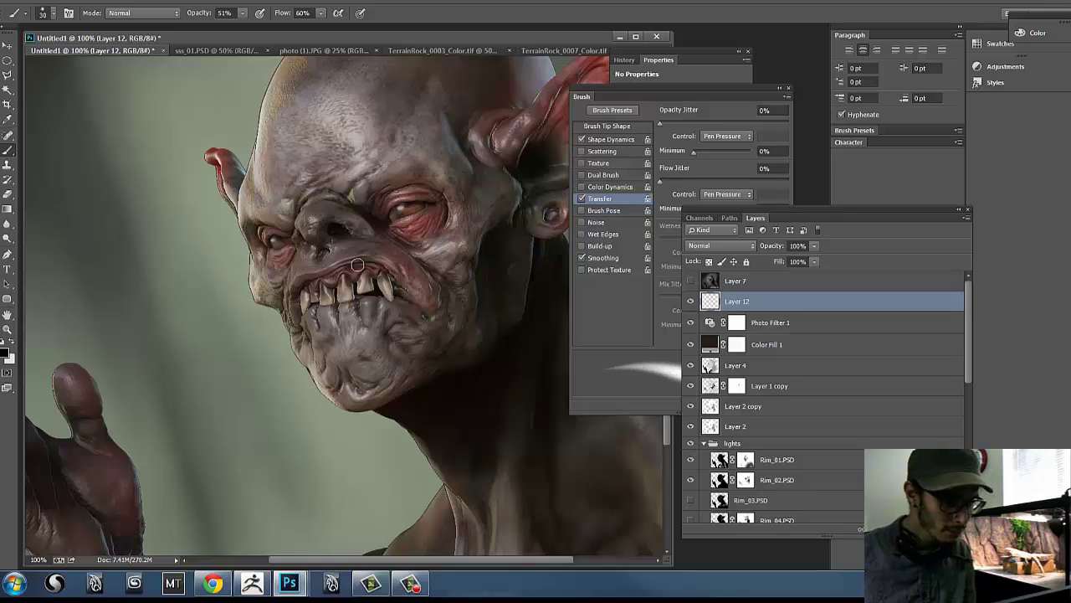
pyautogui.press('[')
pyautogui.press('[')
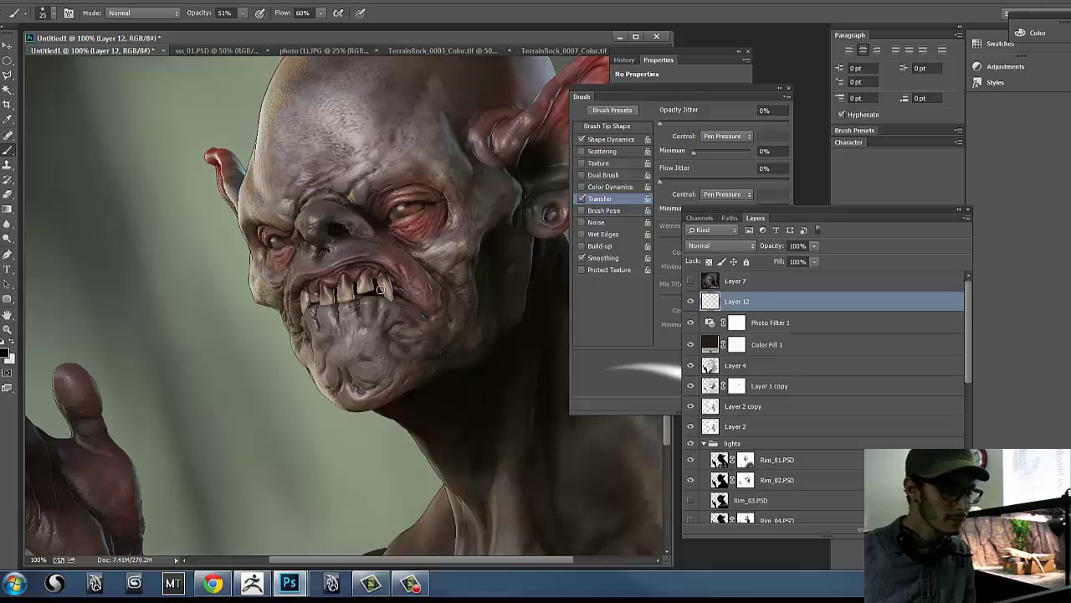
pyautogui.press(']')
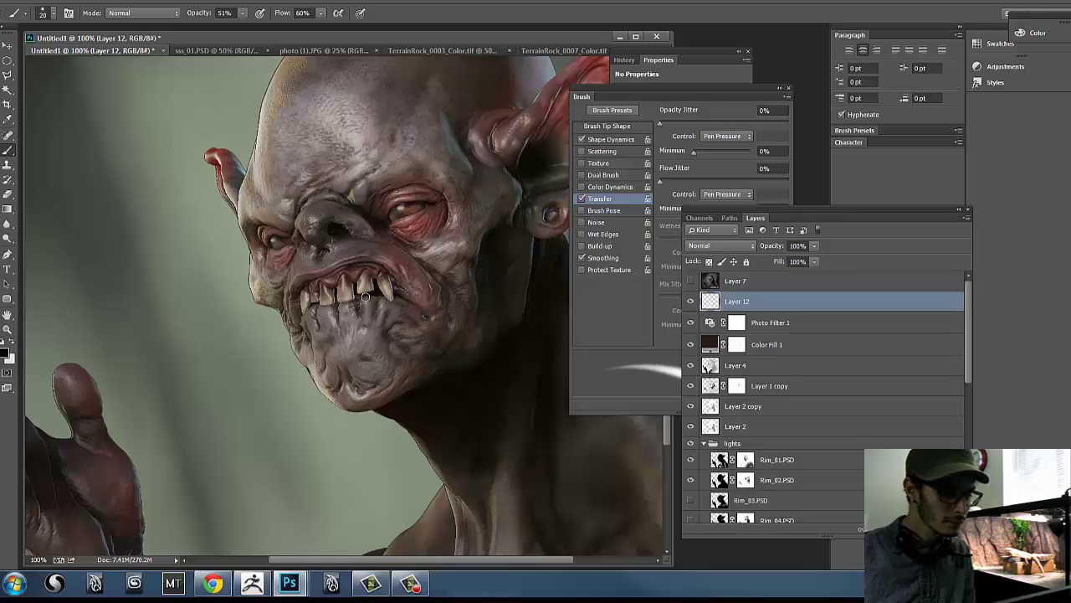
# - Enlarge the brush to 70 px and darken the hollow in front of the ear
pyautogui.press(']')
pyautogui.press(']')
pyautogui.press(']')
pyautogui.press(']')
pyautogui.press(']')
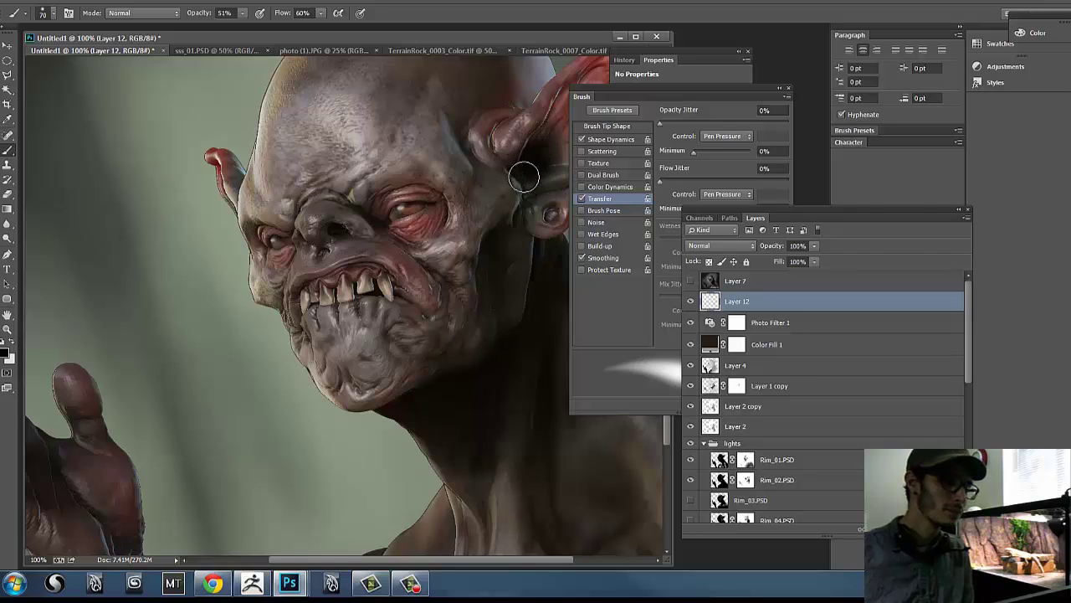
# - Shade the mouth and its outer corner with a soft black brush sized between 50 and 125 px
pyautogui.press(']')
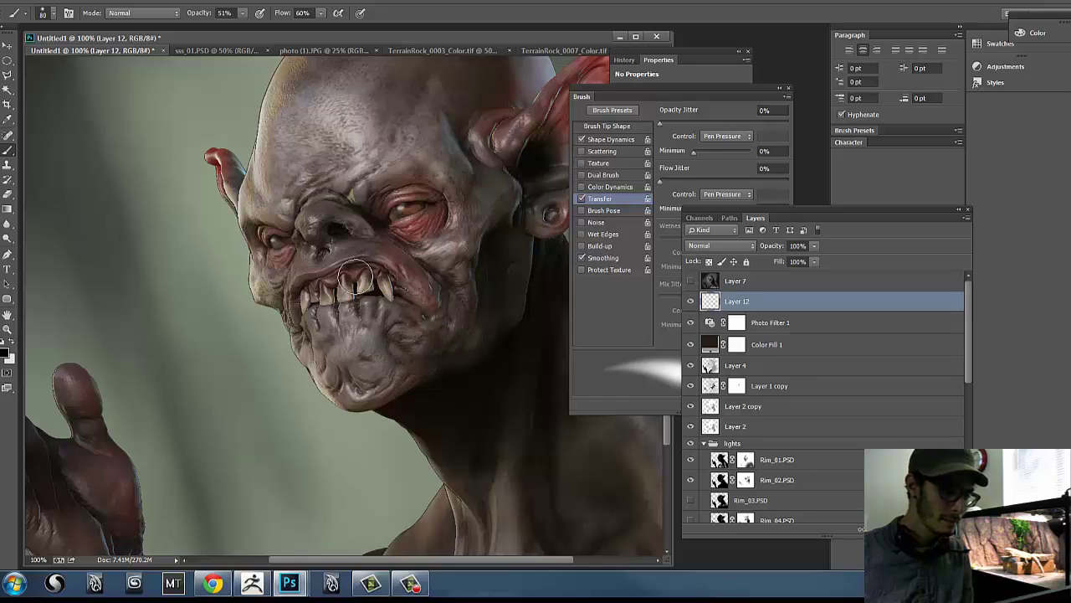
pyautogui.press(']')
pyautogui.press(']')
pyautogui.press(']')
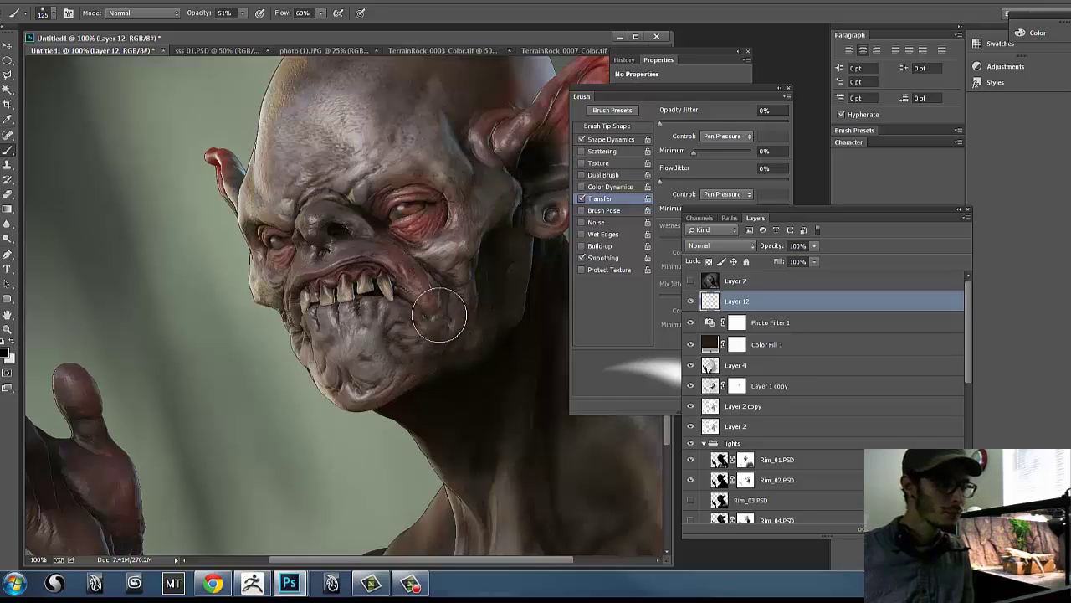
pyautogui.press('[')
pyautogui.press('[')
pyautogui.press('[')
pyautogui.press('[')
pyautogui.press('[')
pyautogui.press('[')
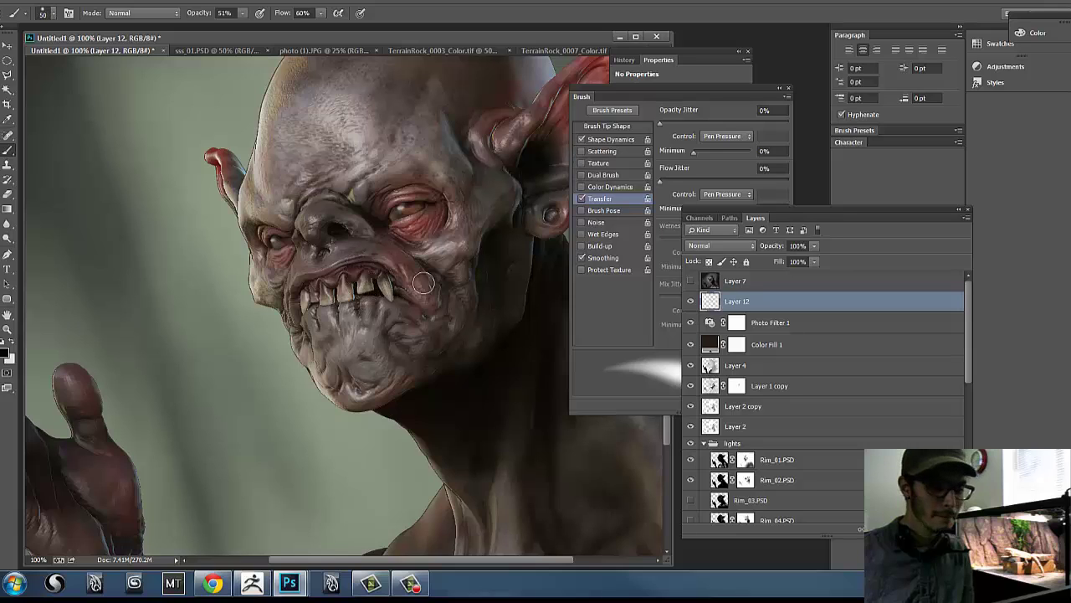
# - Toggle Layer 12 off and on to compare the portrait with and without the painted eye and mouth details
pyautogui.click(690, 303)
pyautogui.click(690, 304)
pyautogui.click(691, 306)
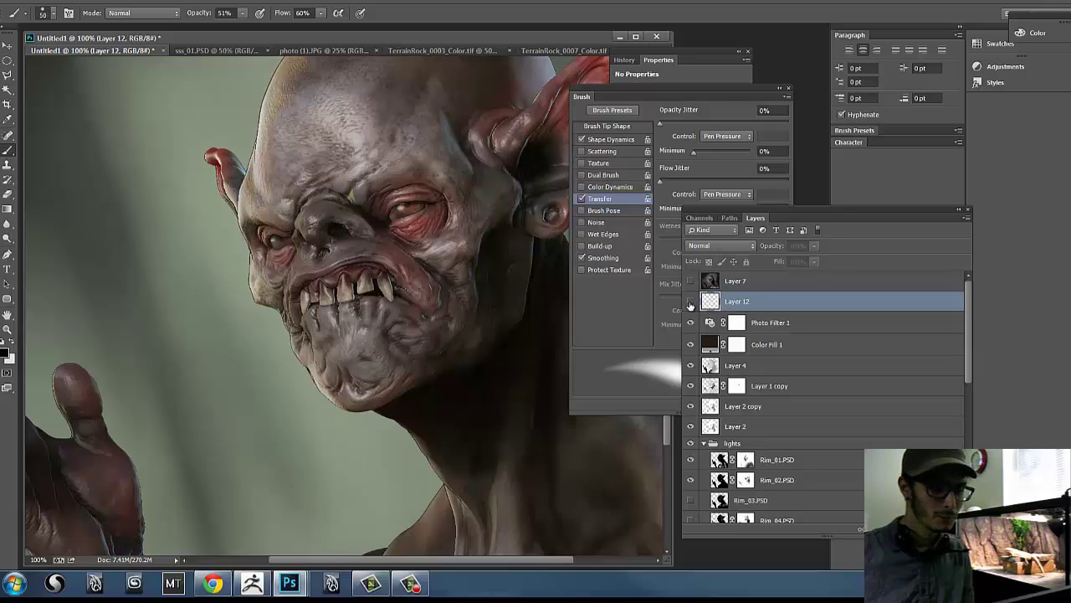
pyautogui.click(690, 306)
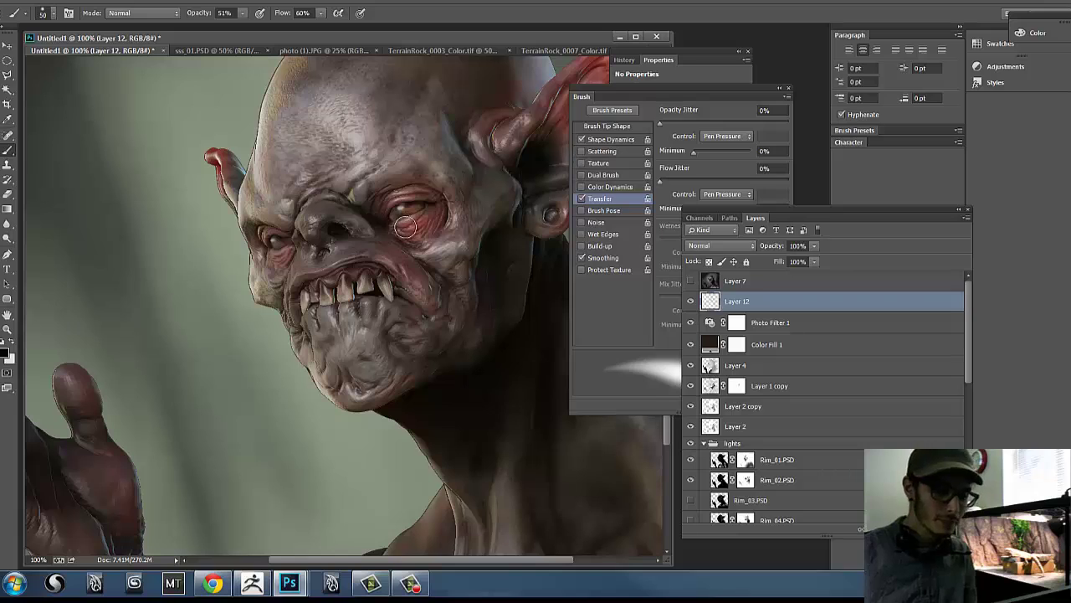
# - Paint darker pupils in both eyes using black and a brush of about 20 to 25 px
pyautogui.press('[')
pyautogui.press('[')
pyautogui.press('[')
pyautogui.press('[')
pyautogui.press('[')
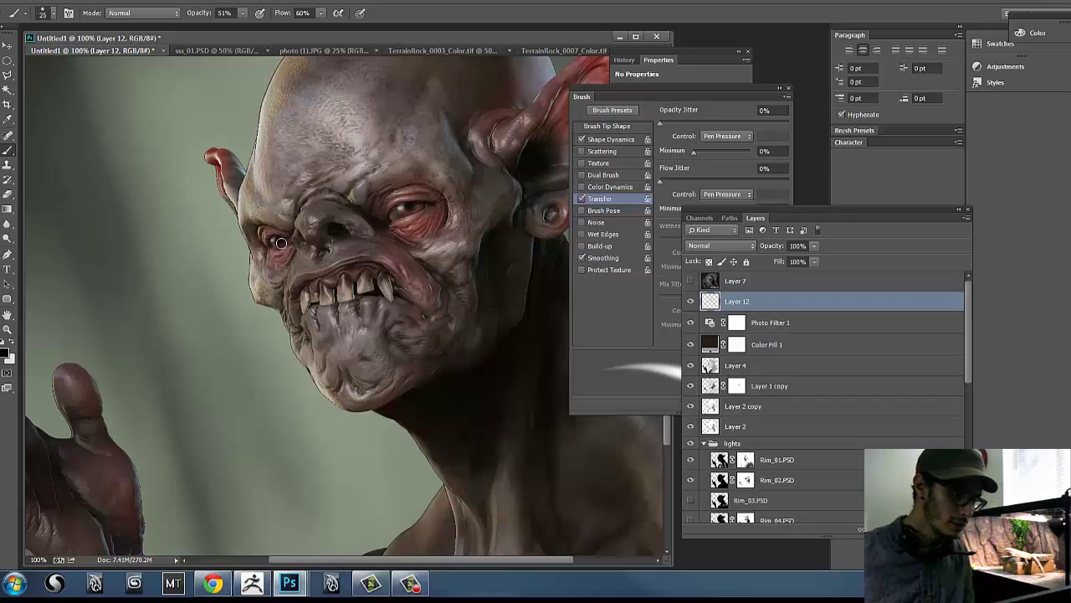
pyautogui.press('[')
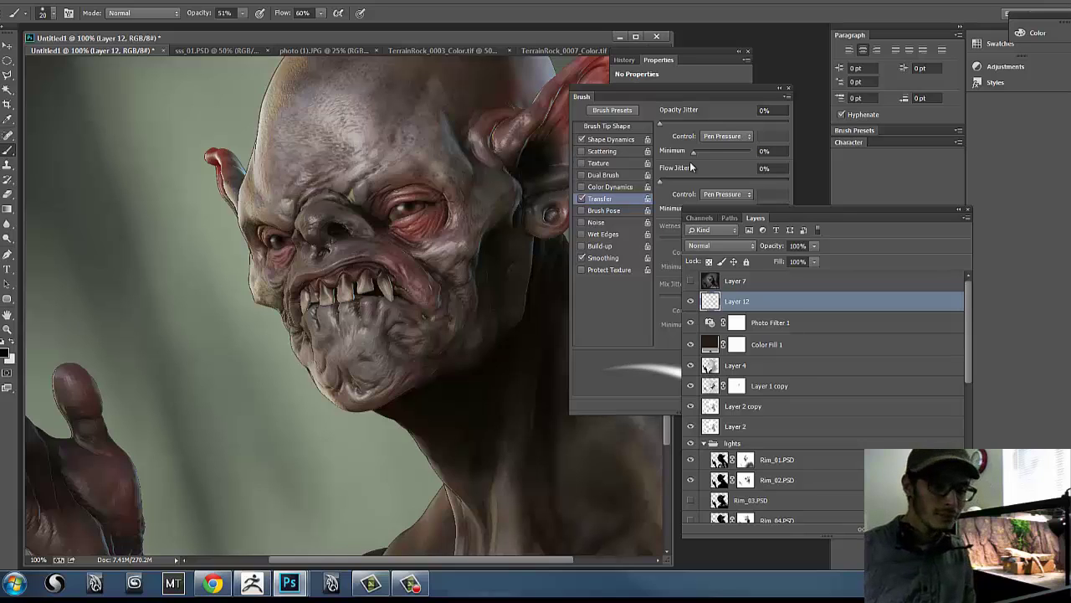
# - Choose the 40 px hard brush tip, set its roundness to 100% at a 90° angle, and reduce its size to 15 px
pyautogui.click(640, 127)
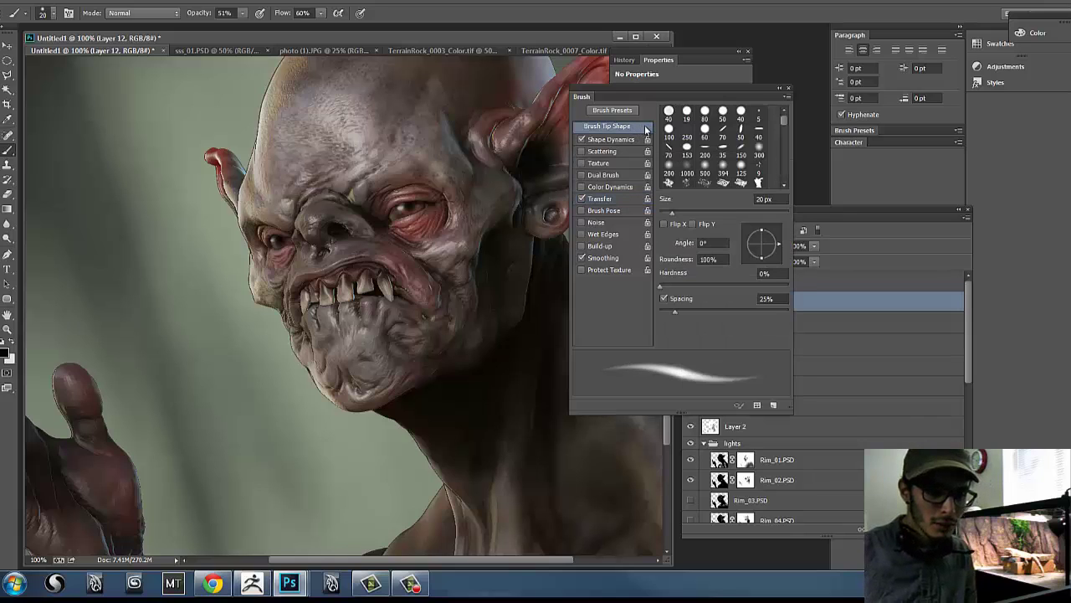
pyautogui.click(672, 117)
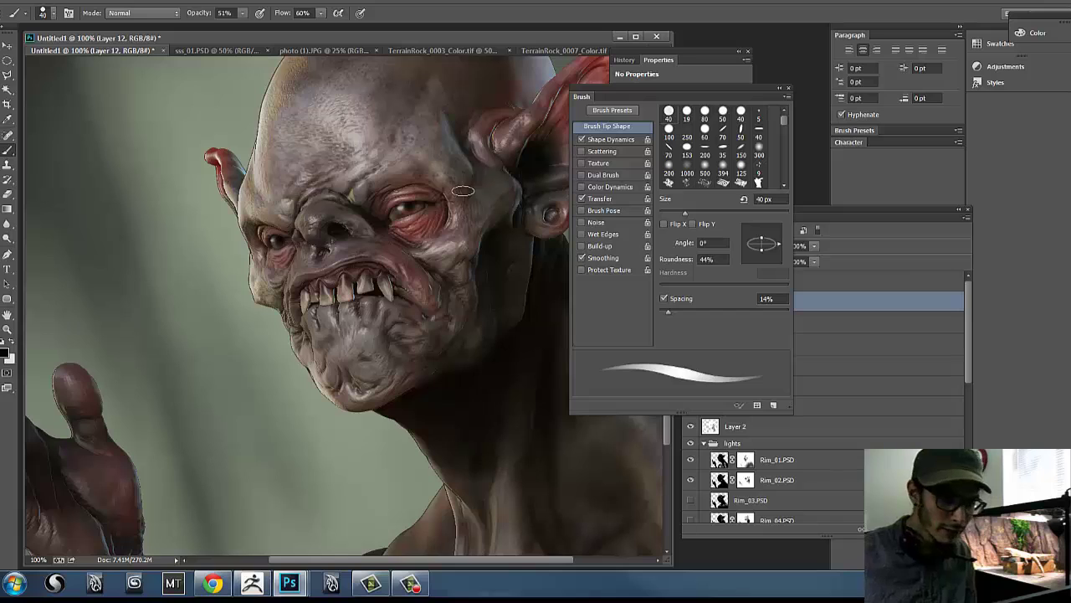
pyautogui.moveTo(767, 251)
pyautogui.mouseDown()
pyautogui.moveTo(762, 230)
pyautogui.moveTo(778, 246)
pyautogui.mouseUp()
pyautogui.press('[')
pyautogui.press('[')
pyautogui.press('[')
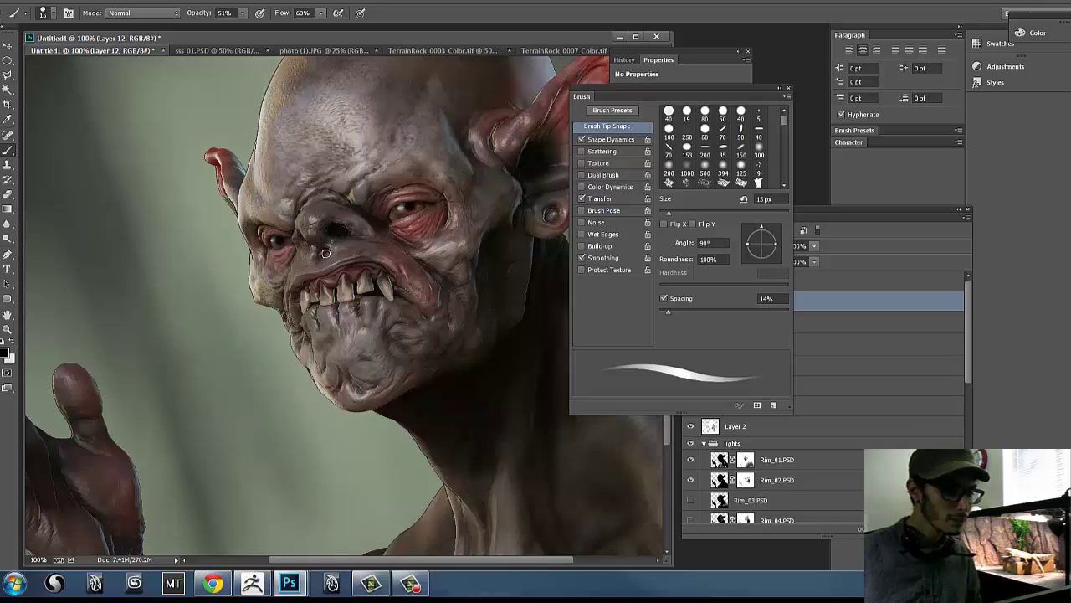
# - Enlarge the black brush to 70 px while touching up the face on Layer 12
pyautogui.press(']')
pyautogui.press(']')
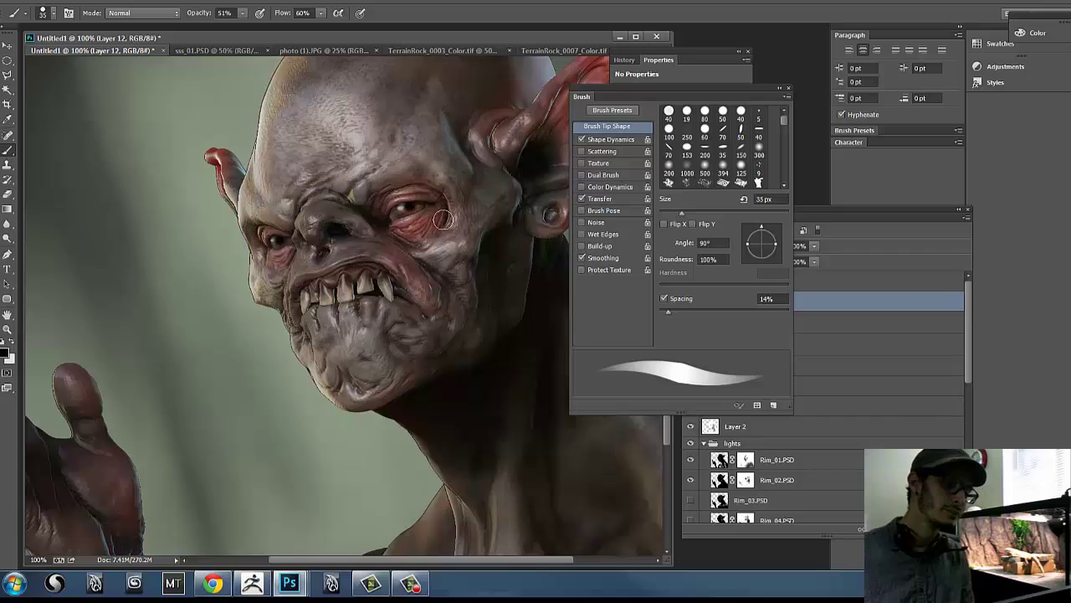
pyautogui.press(']')
pyautogui.press(']')
pyautogui.press(']')
pyautogui.press(']')
pyautogui.press(']')
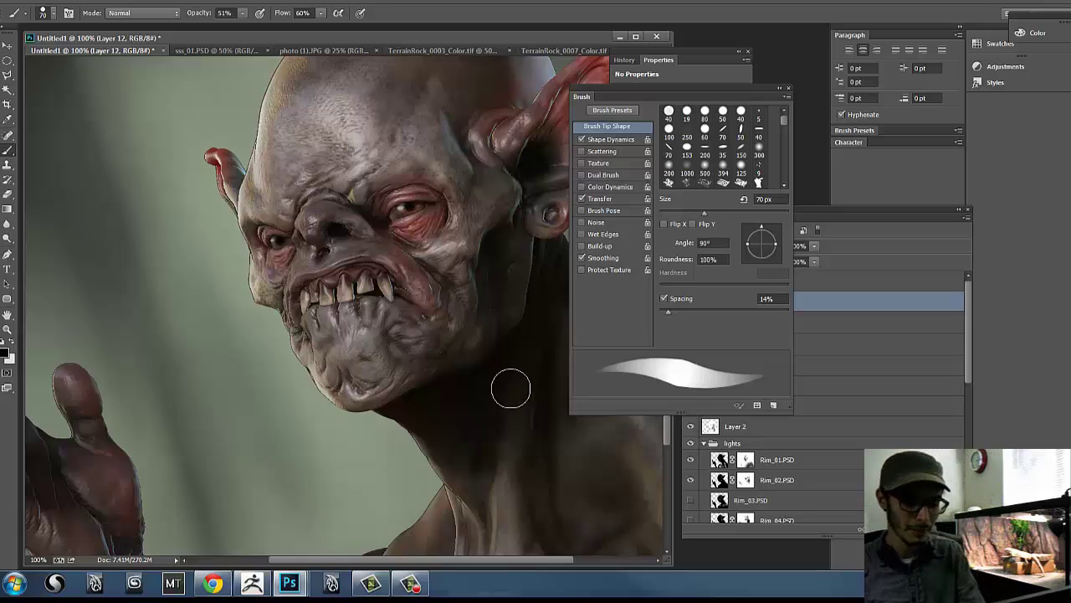
# - View the portrait at 50% and toggle Layer 12 off and on to compare the painted face details
pyautogui.hotkey('ctrl', '-')
pyautogui.hotkey('ctrl', '-')
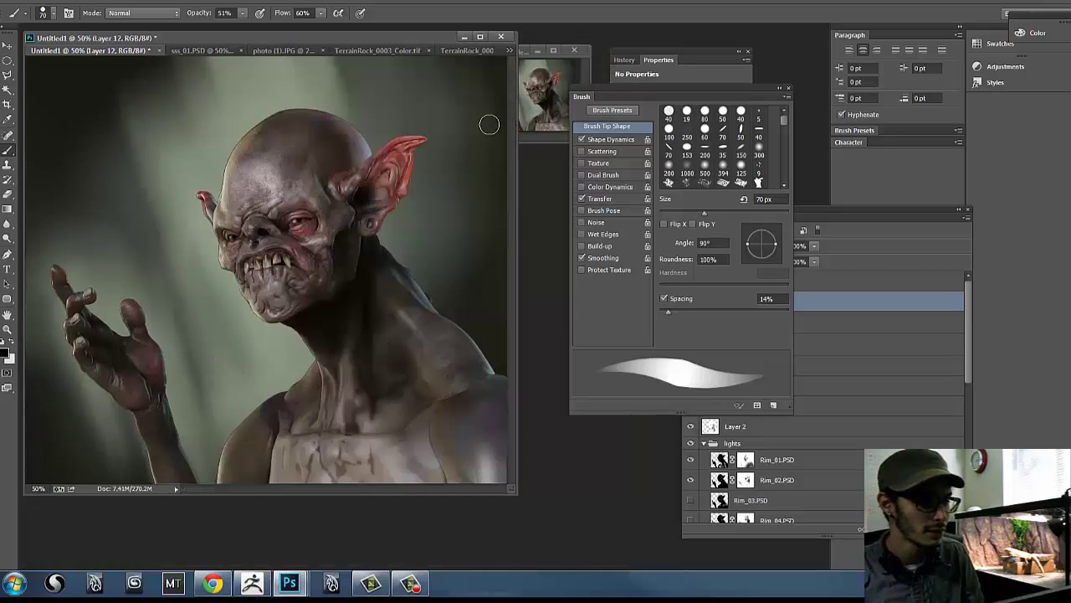
pyautogui.moveTo(420, 43); pyautogui.dragTo(443, 64)
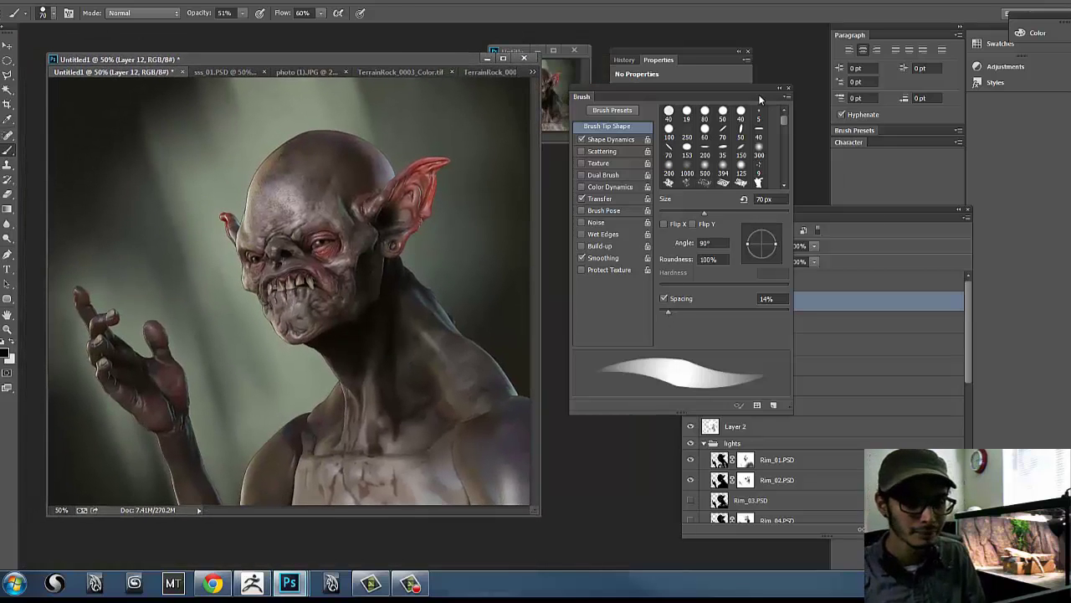
pyautogui.moveTo(737, 89); pyautogui.dragTo(626, 72)
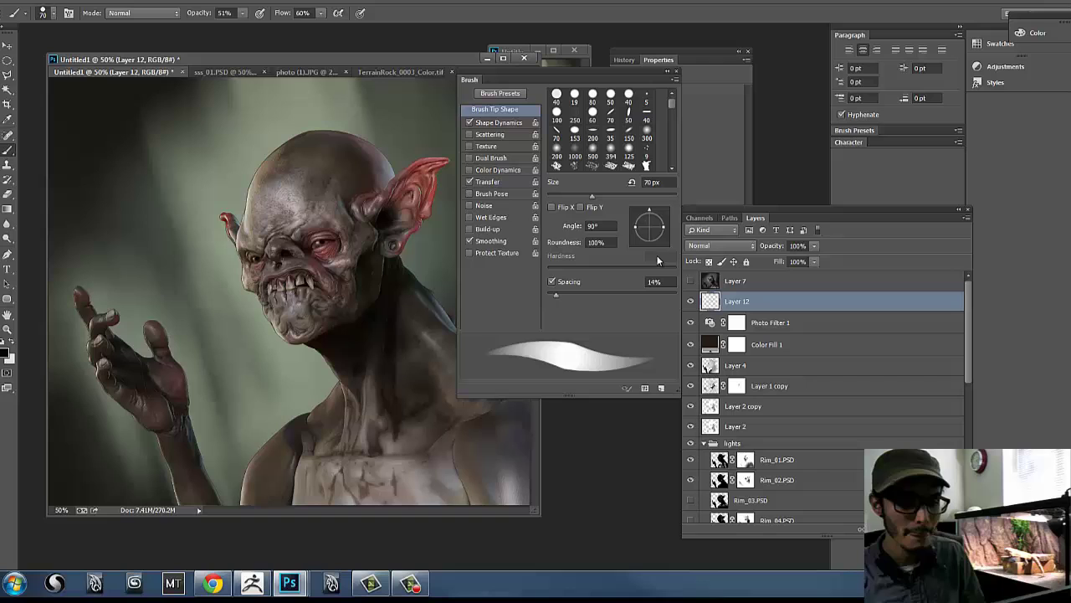
pyautogui.click(691, 301)
pyautogui.click(692, 302)
pyautogui.click(691, 302)
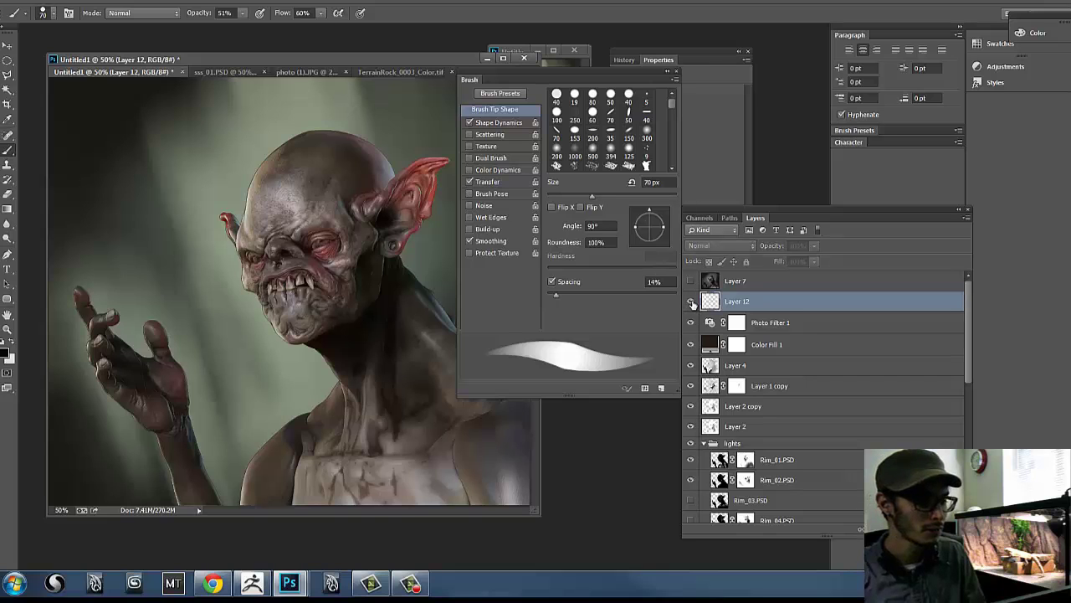
pyautogui.click(691, 302)
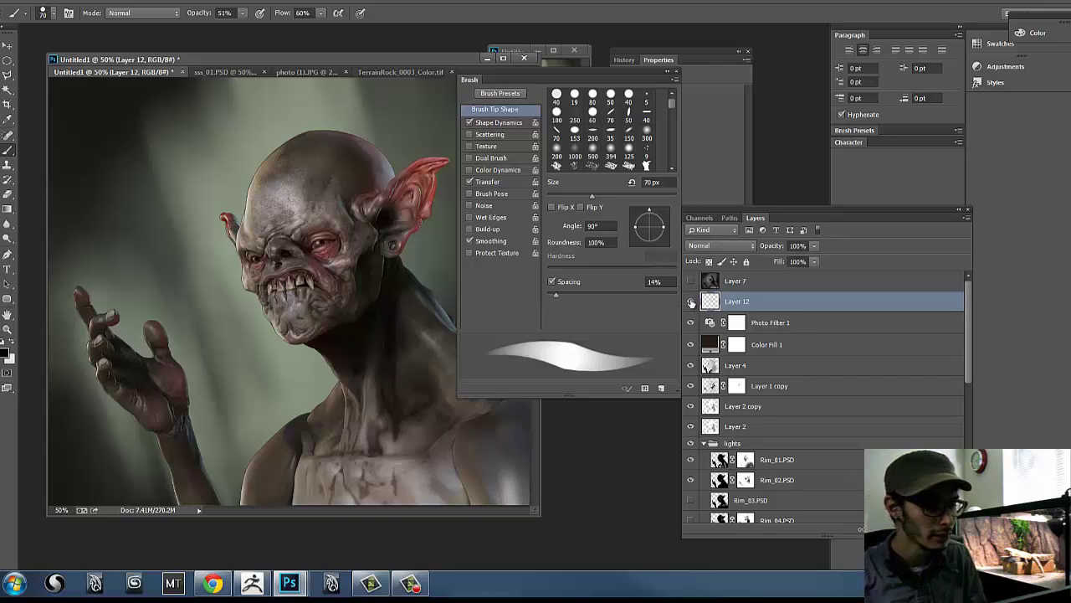
pyautogui.doubleClick(696, 302)
pyautogui.click(1008, 172)
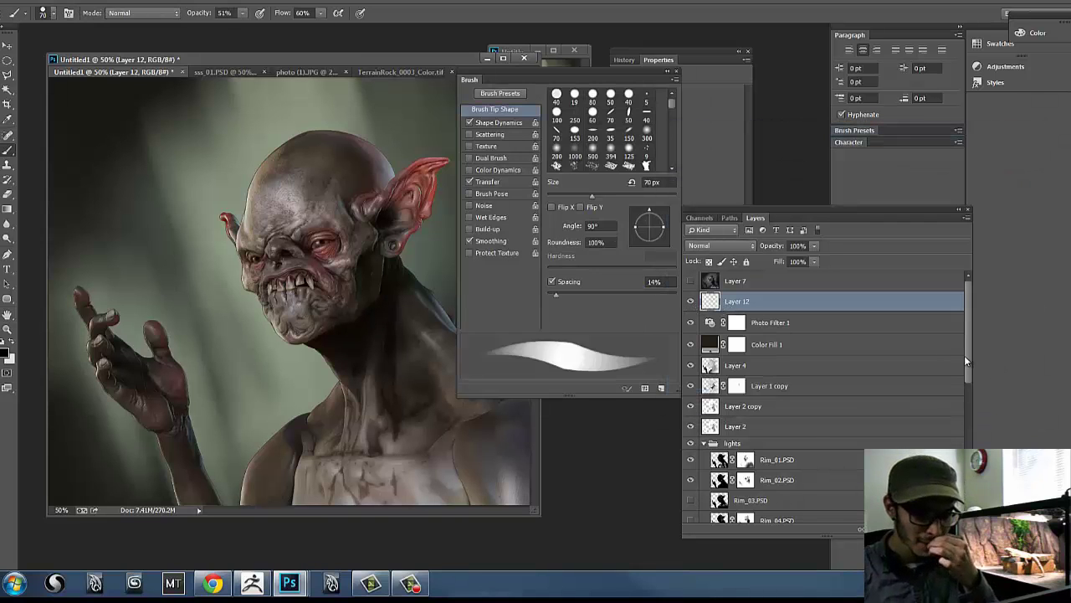
# - Compare the background with Layer 5 and Layer 11 toggled, leaving Layer 11 hidden and Layer 5 shown
pyautogui.moveTo(967, 358); pyautogui.dragTo(967, 492)
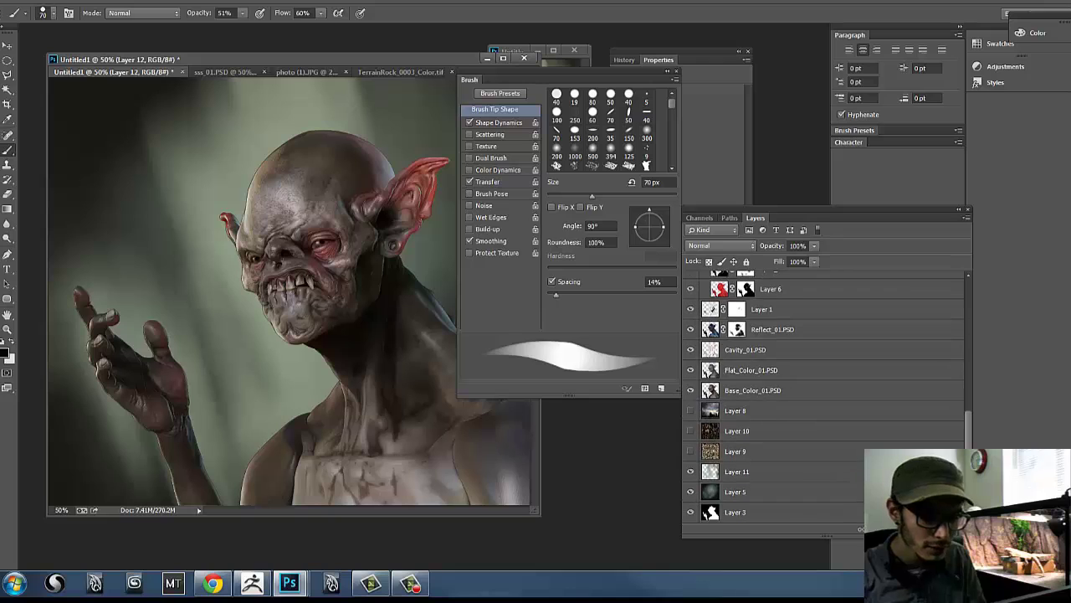
pyautogui.click(691, 492)
pyautogui.click(690, 492)
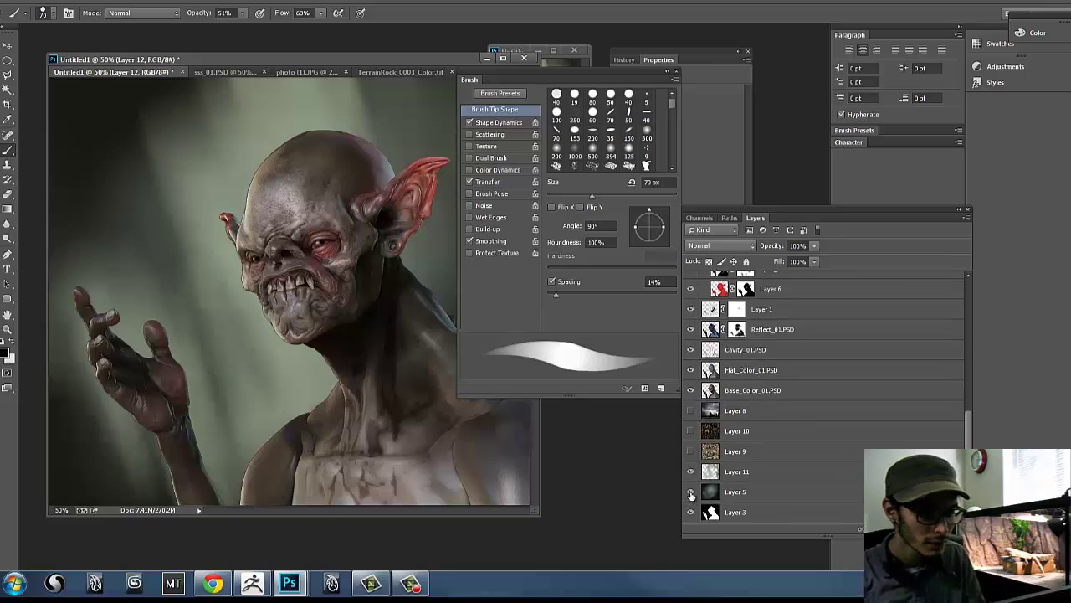
pyautogui.click(689, 473)
pyautogui.click(690, 473)
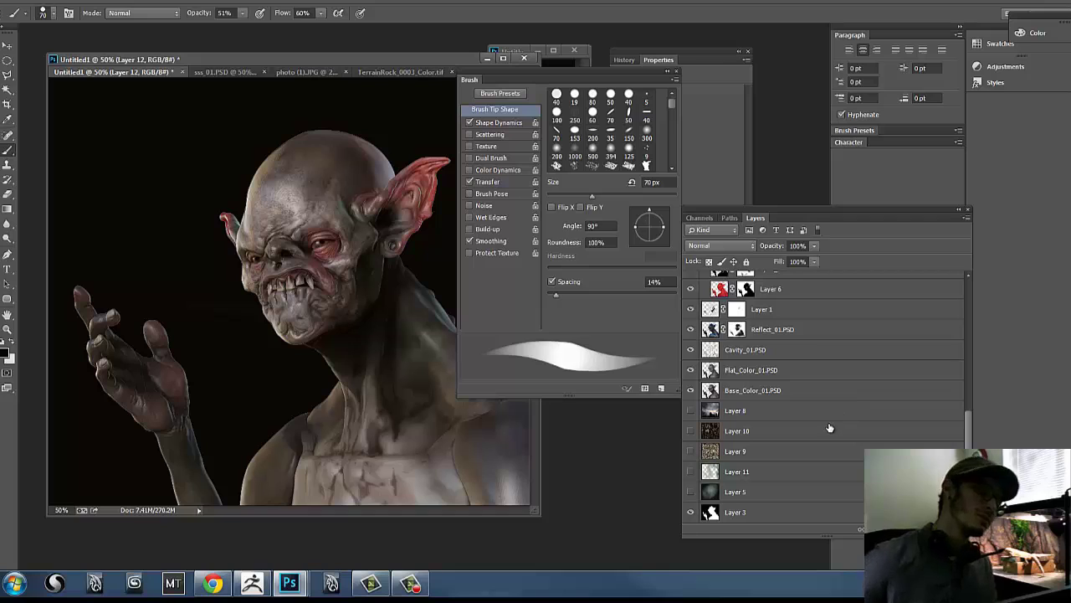
pyautogui.click(690, 492)
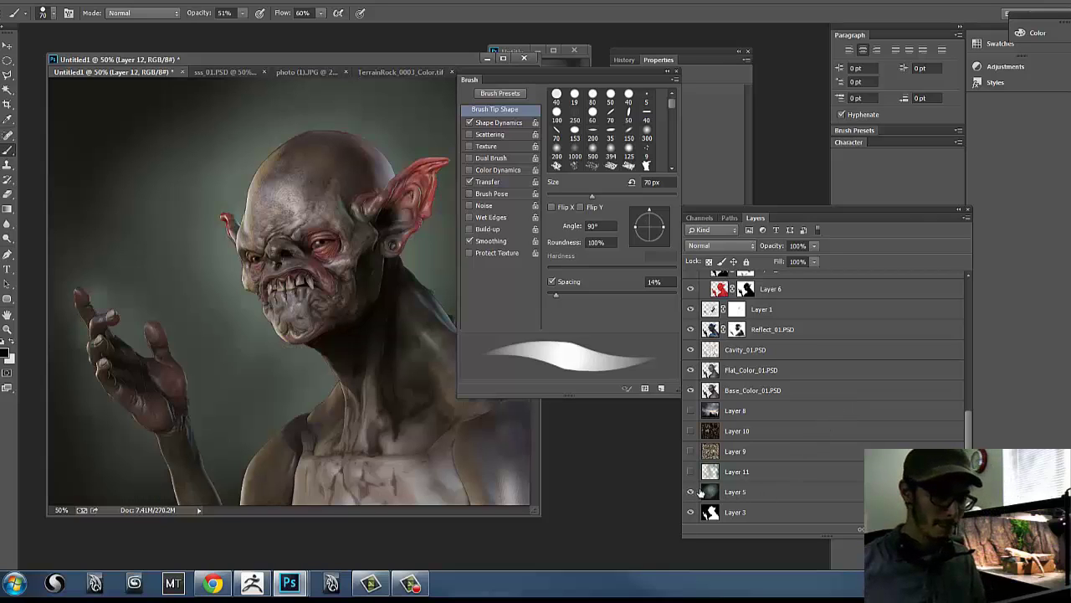
# - Toggle Layer 5 off and on to compare the creature against the black and the grey-green backgrounds
pyautogui.click(690, 491)
pyautogui.click(690, 491)
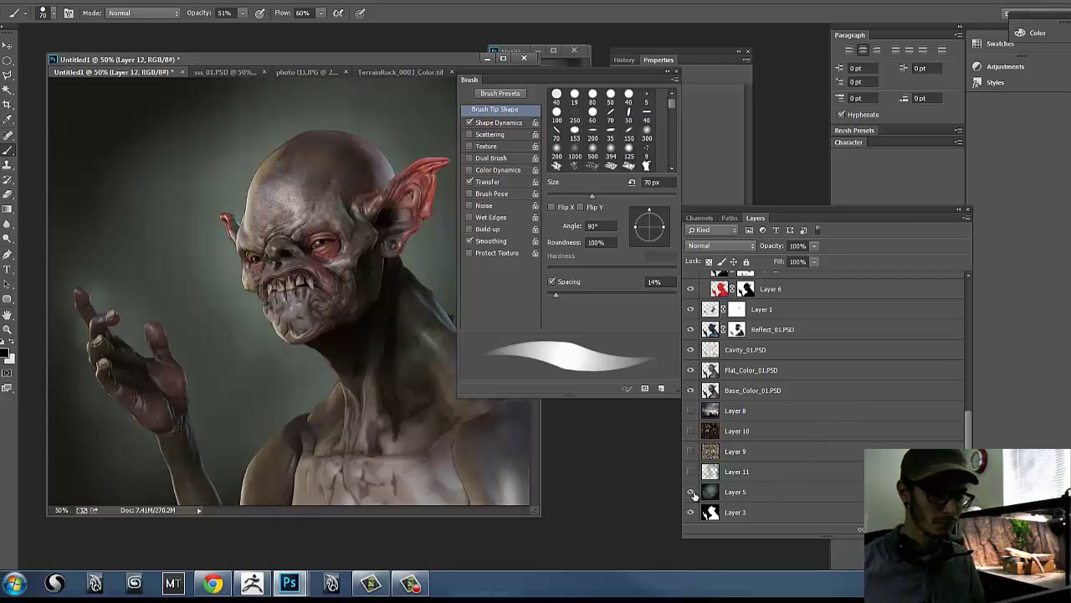
pyautogui.click(710, 493)
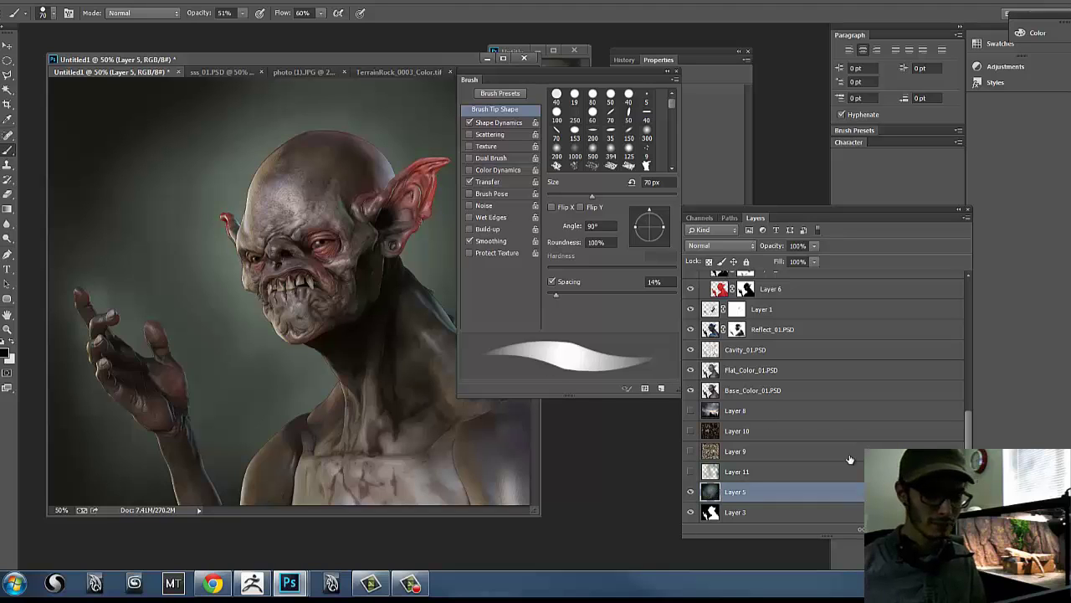
pyautogui.click(690, 492)
pyautogui.click(691, 493)
pyautogui.click(691, 492)
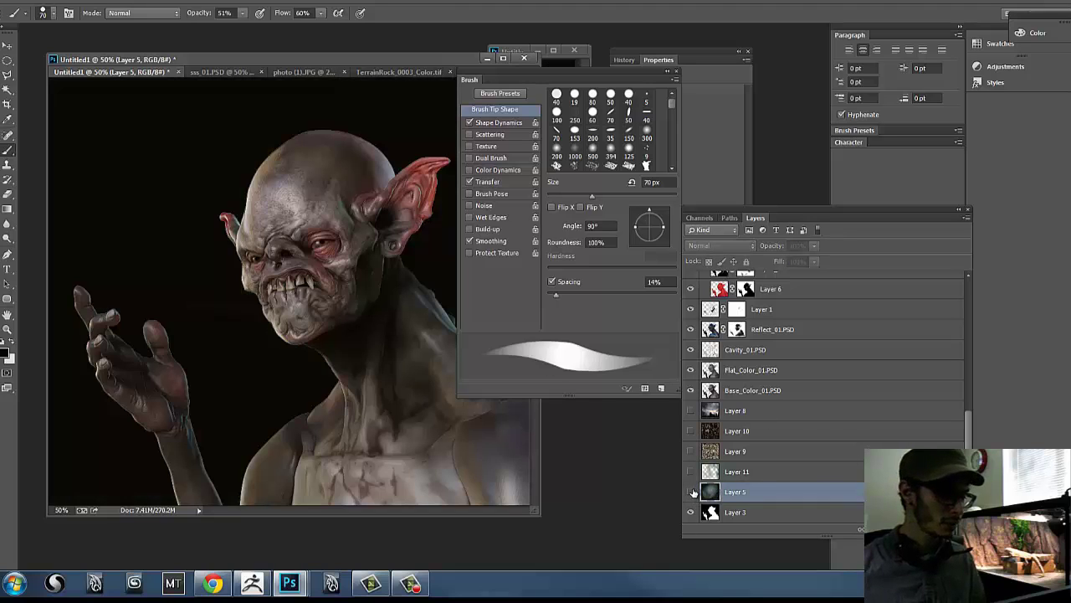
pyautogui.click(691, 492)
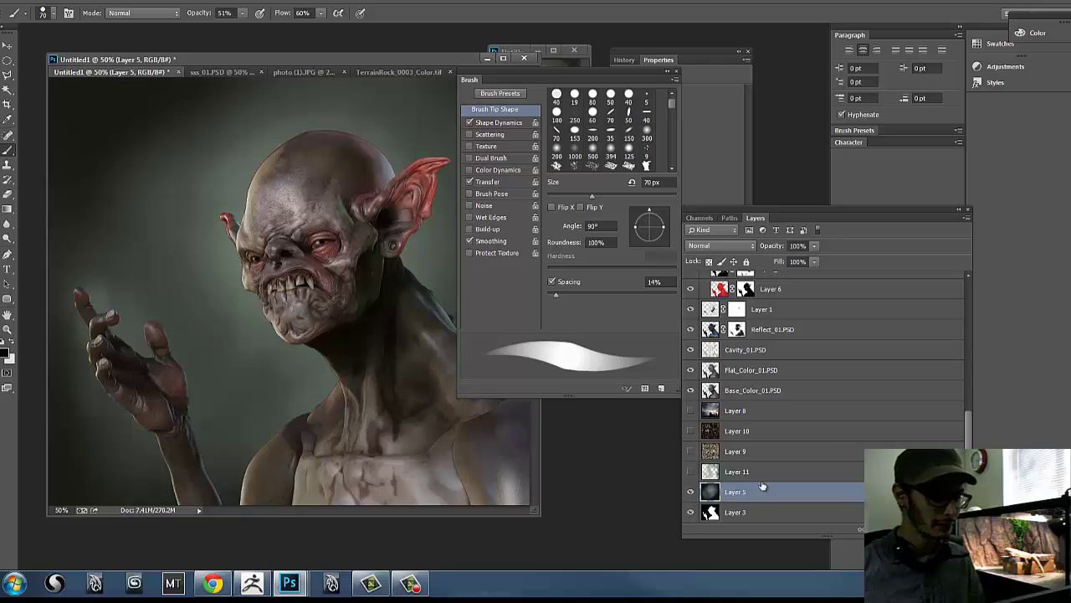
# - Create a new empty layer directly above Layer 12
pyautogui.moveTo(968, 439); pyautogui.dragTo(952, 298)
pyautogui.click(793, 305)
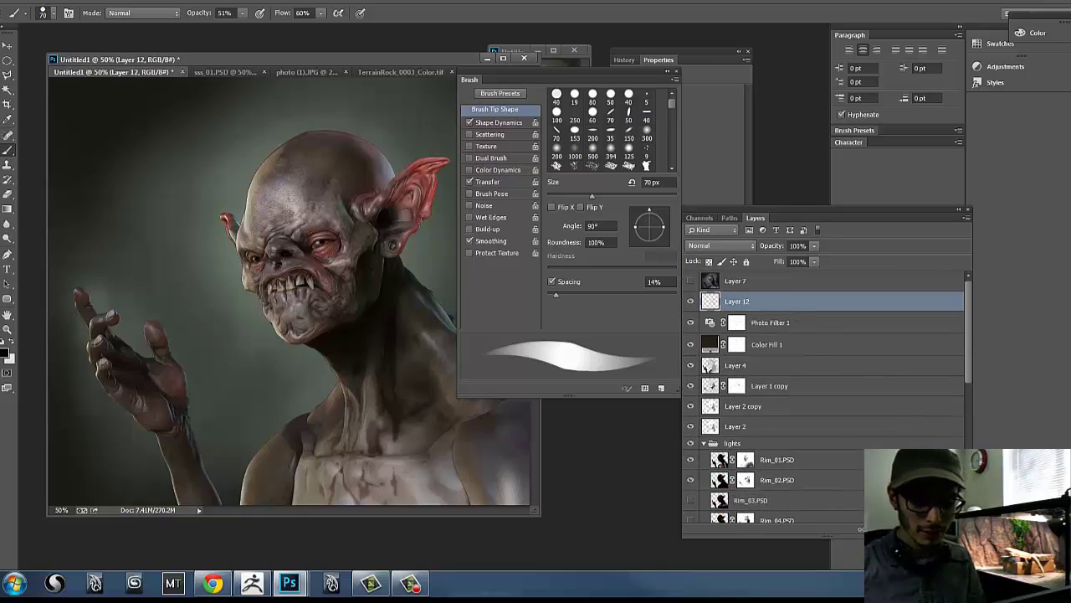
pyautogui.click(942, 529)
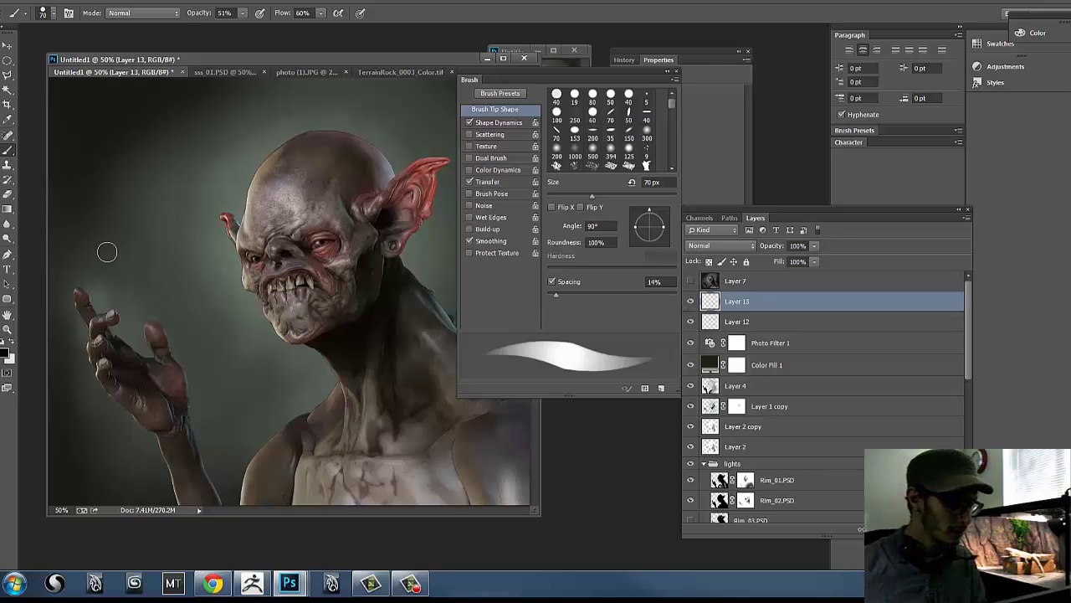
# - Paint a black disc above the raised hand on the new layer, using a 250 px brush with foreground colour 000000
pyautogui.press(']')
pyautogui.press(']')
pyautogui.press(']')
pyautogui.press(']')
pyautogui.press(']')
pyautogui.press(']')
pyautogui.press(']')
pyautogui.press(']')
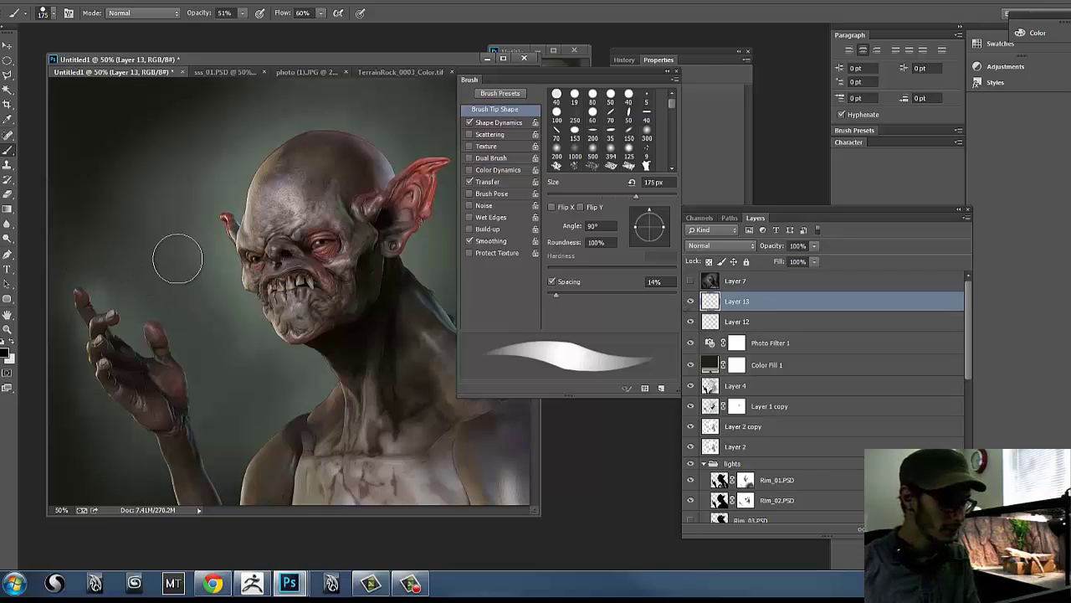
pyautogui.click(5, 353)
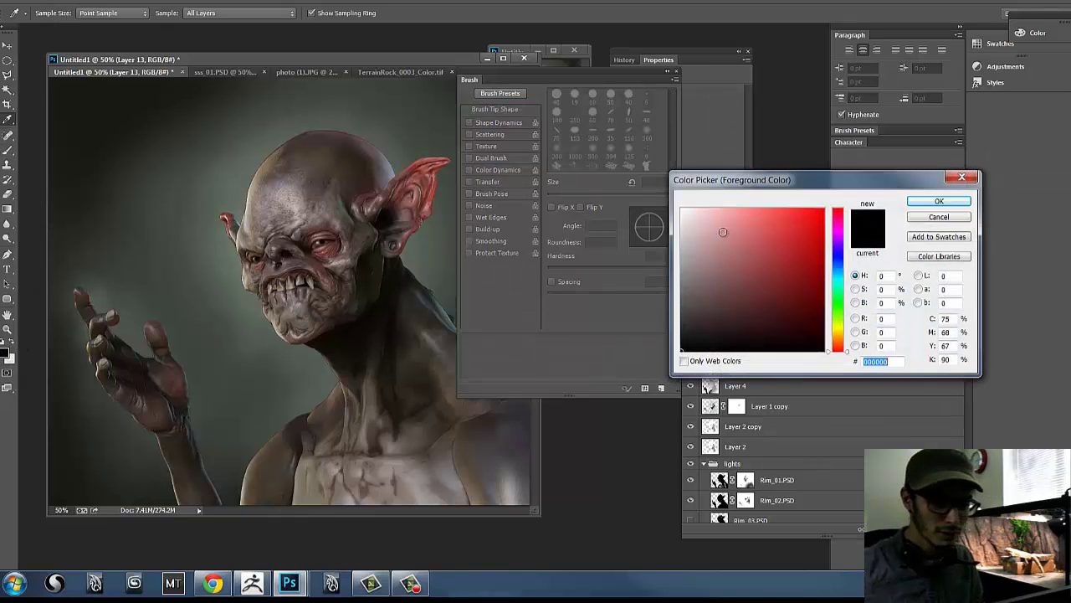
pyautogui.click(938, 201)
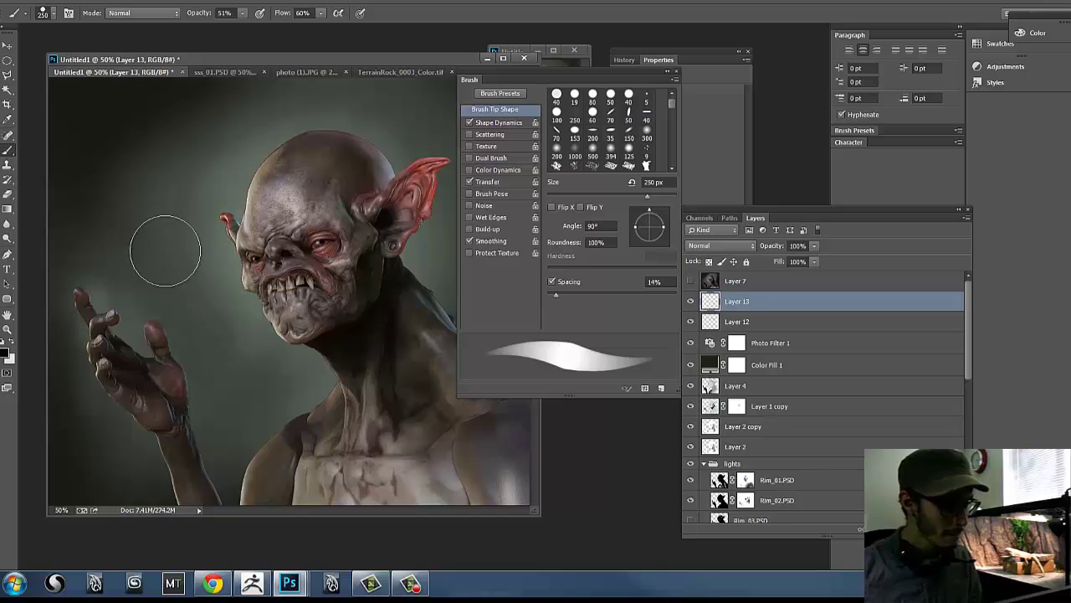
pyautogui.moveTo(157, 259); pyautogui.dragTo(154, 254)
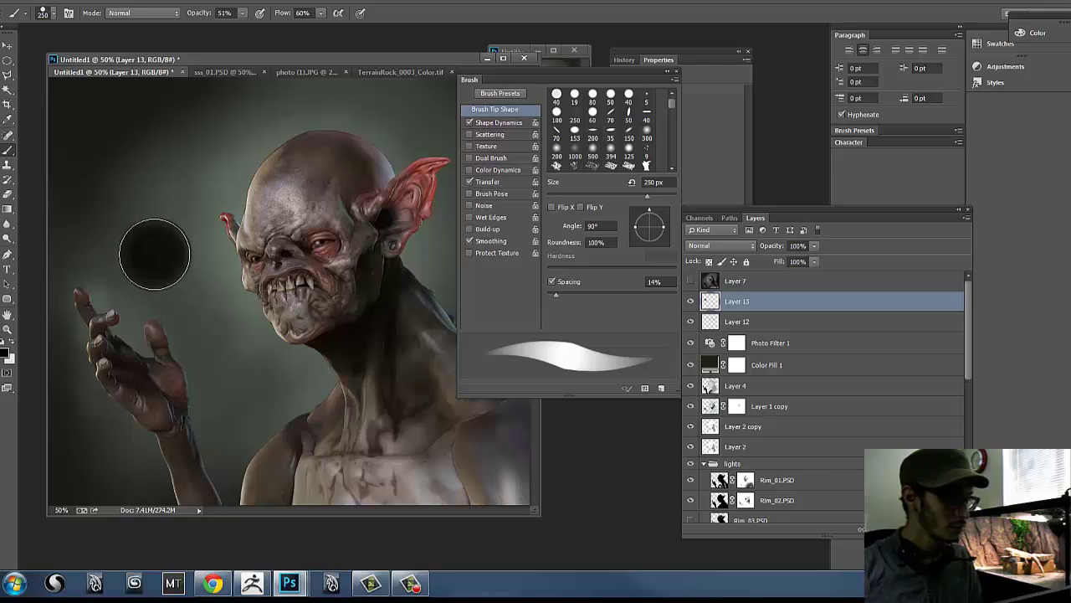
pyautogui.moveTo(154, 256); pyautogui.dragTo(156, 255)
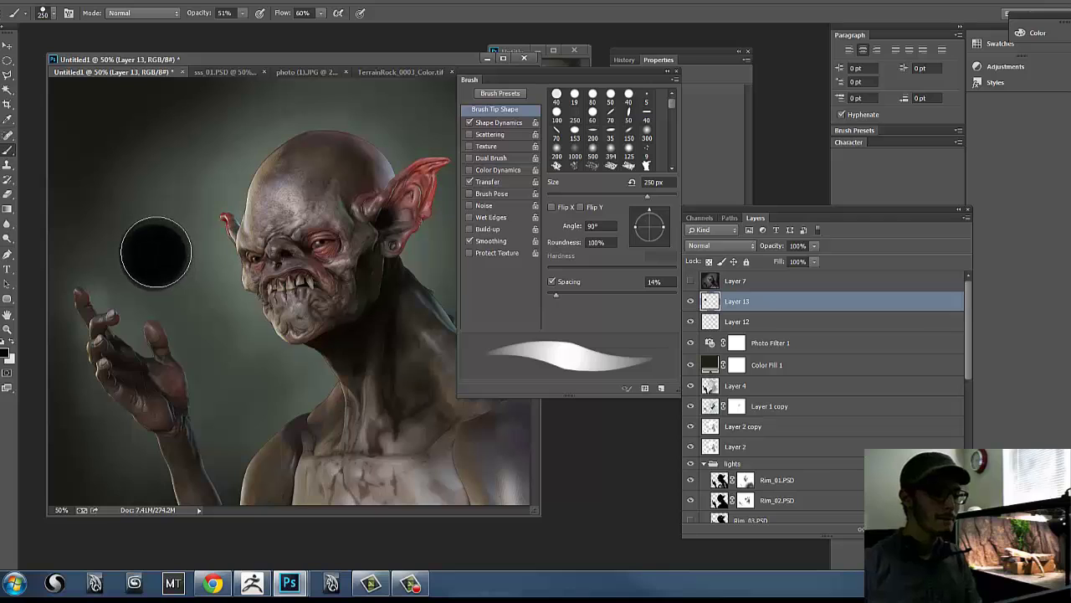
# - Lock the disc layer's transparent pixels and add an Outer Glow in blue 164d99 with 9% spread and 161 px size
pyautogui.click(709, 262)
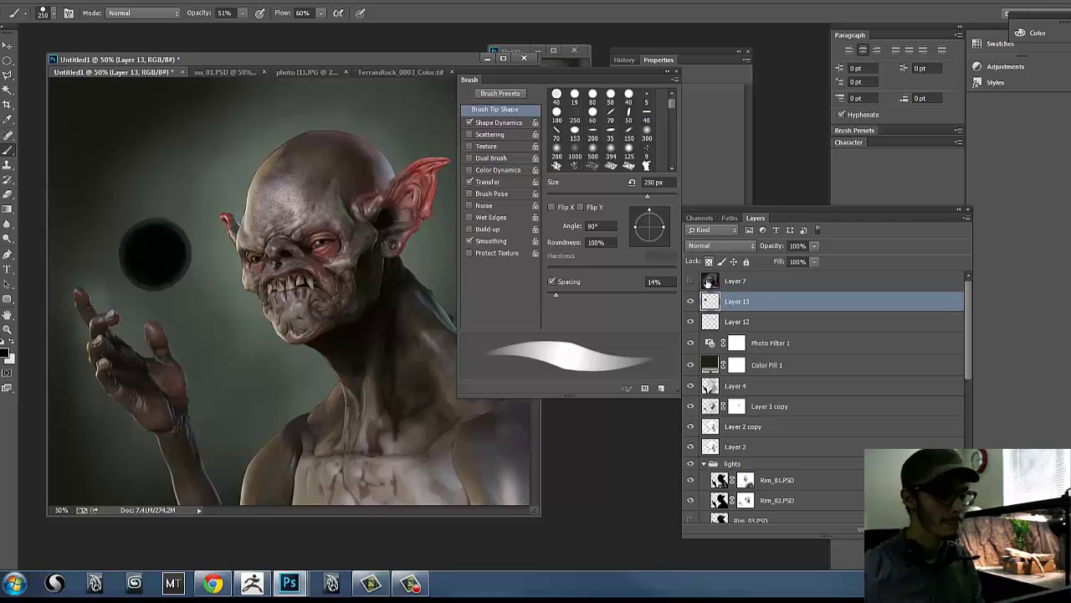
pyautogui.doubleClick(787, 307)
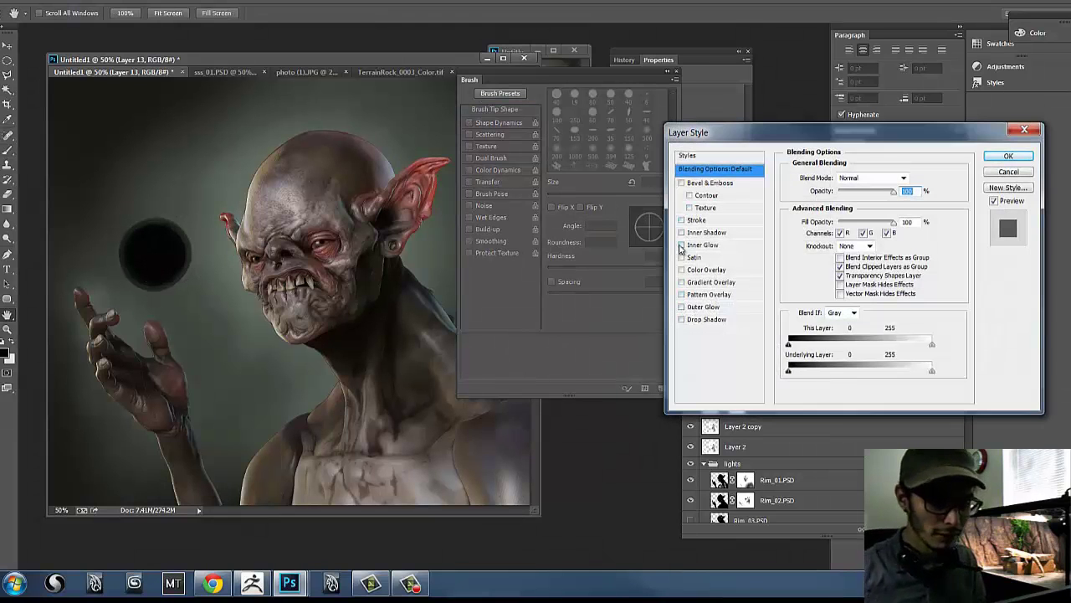
pyautogui.click(682, 308)
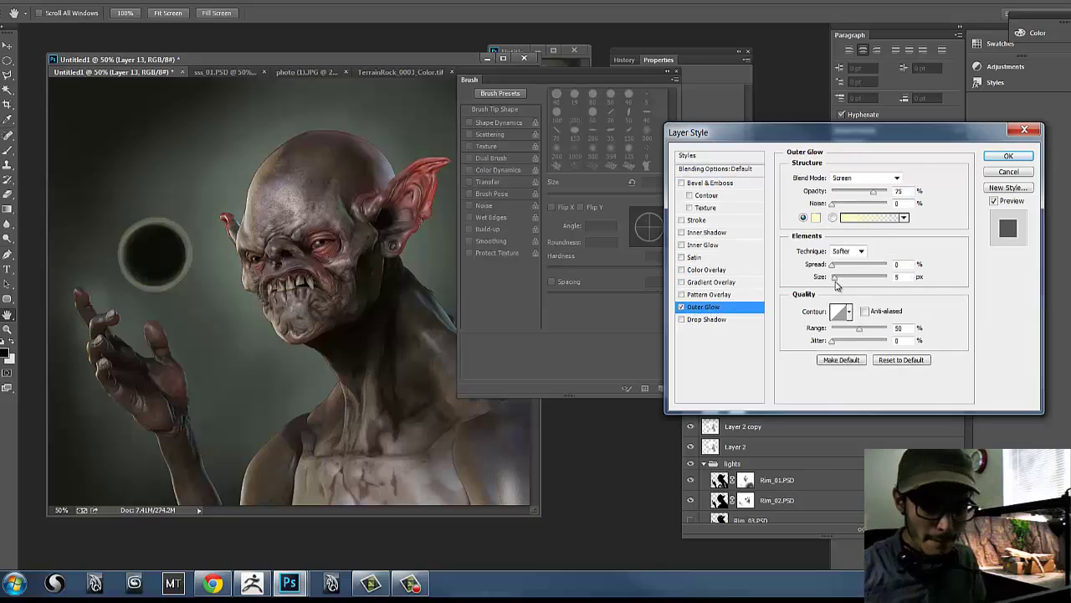
pyautogui.click(816, 218)
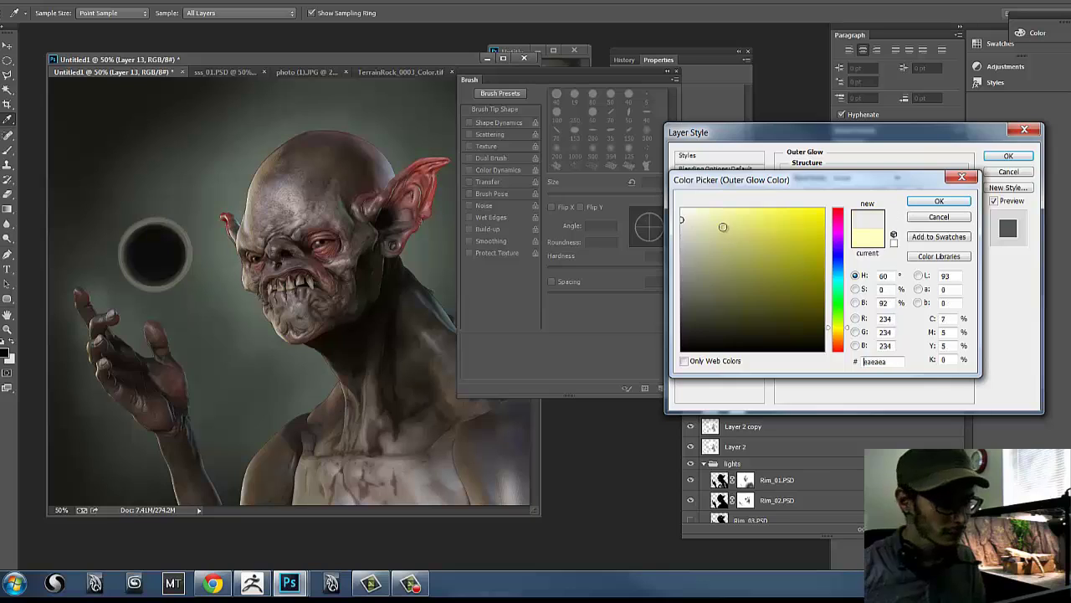
pyautogui.click(835, 281)
pyautogui.click(806, 266)
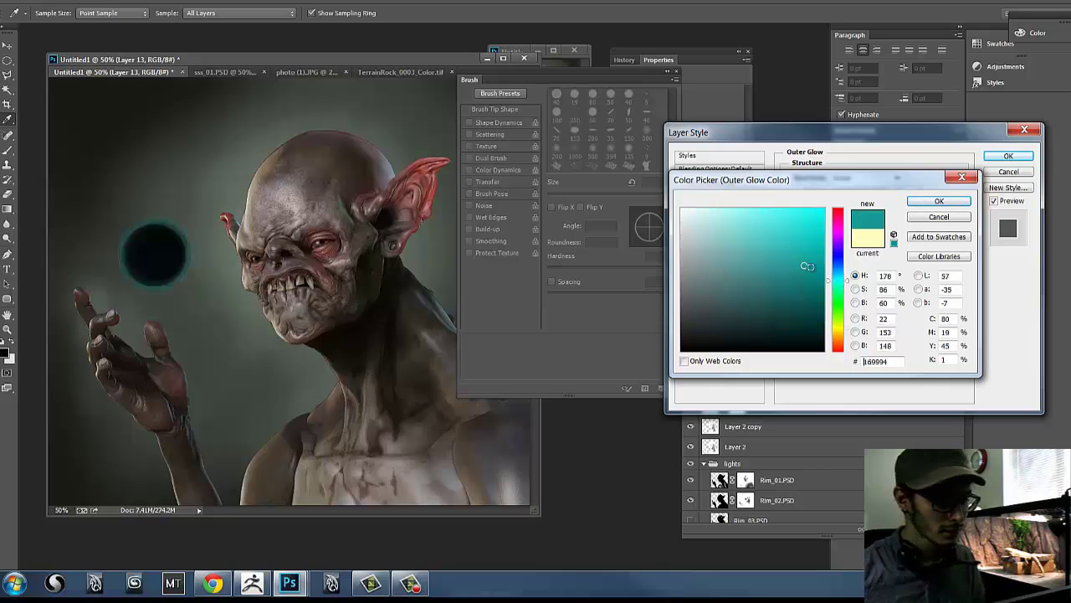
pyautogui.moveTo(844, 282)
pyautogui.mouseDown()
pyautogui.moveTo(845, 267)
pyautogui.moveTo(844, 281)
pyautogui.moveTo(857, 280)
pyautogui.moveTo(845, 265)
pyautogui.moveTo(858, 266)
pyautogui.moveTo(837, 269)
pyautogui.mouseUp()
pyautogui.click(938, 201)
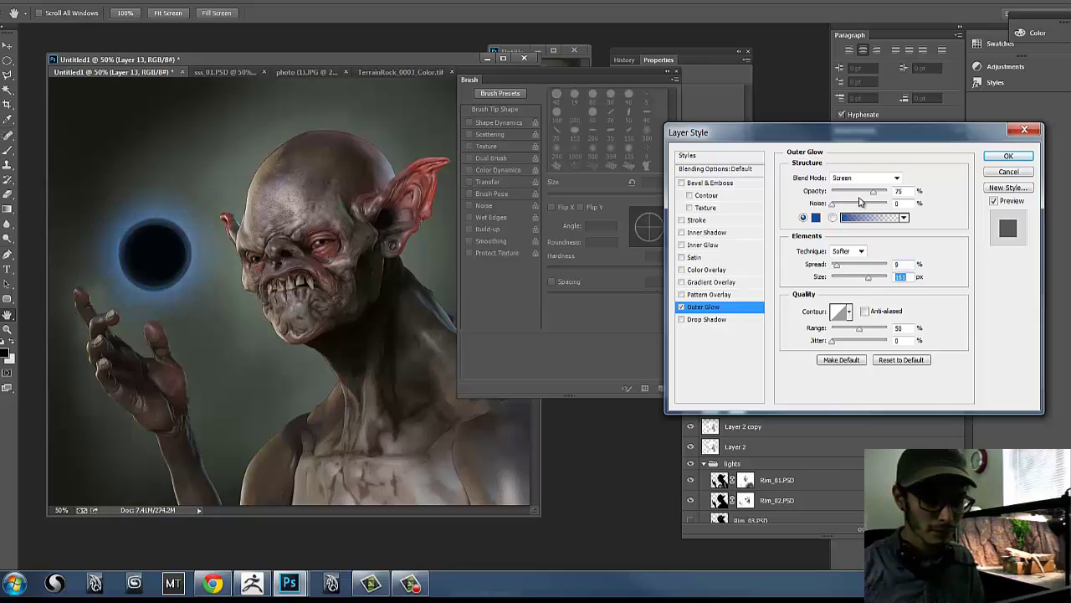
# - Set the outer glow's opacity to 100% and jitter to 0%, and sample its colour c7c1b5 from the forehead's rim highlight
pyautogui.moveTo(894, 194)
pyautogui.mouseDown()
pyautogui.moveTo(861, 194)
pyautogui.moveTo(900, 196)
pyautogui.mouseUp()
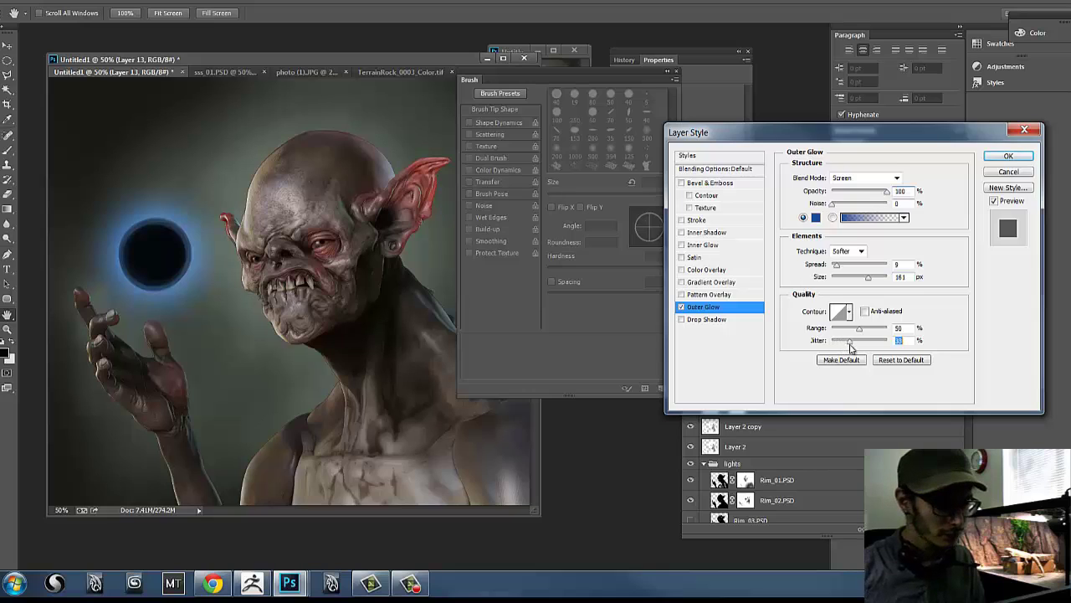
pyautogui.moveTo(835, 350); pyautogui.dragTo(830, 344)
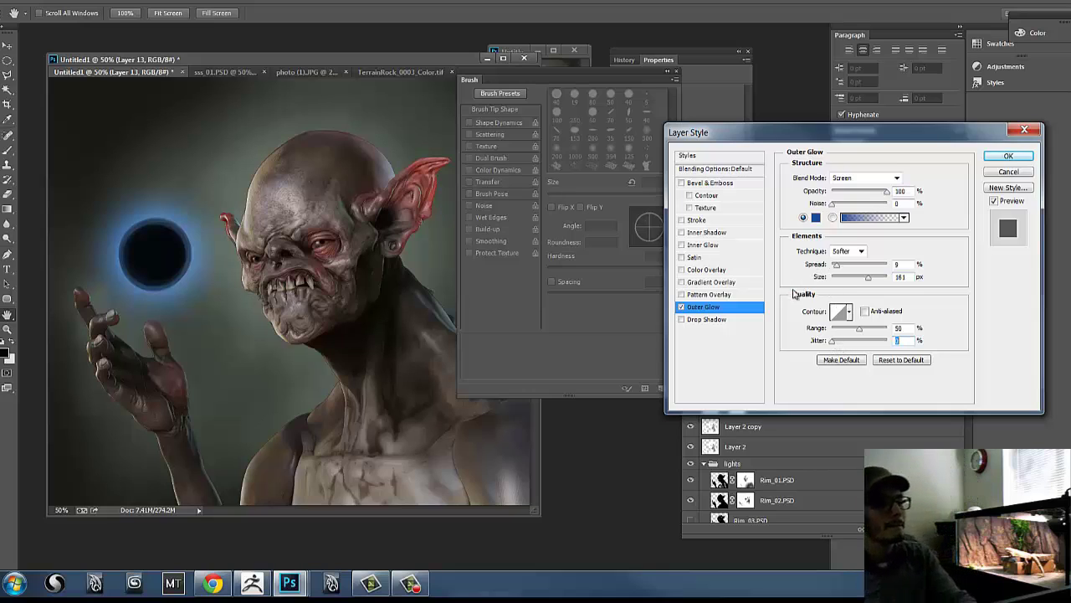
pyautogui.click(816, 217)
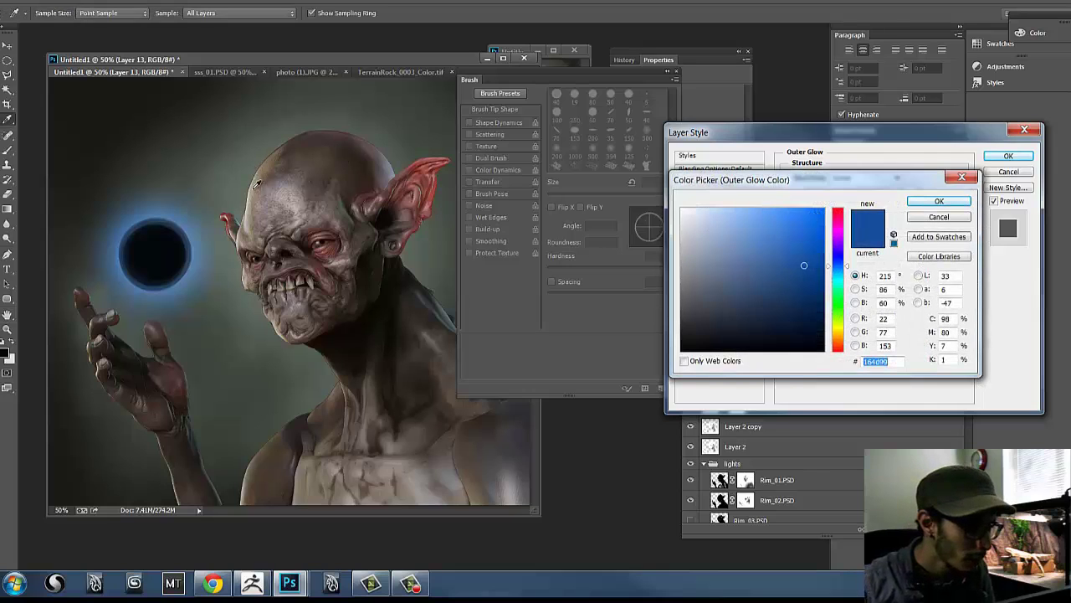
pyautogui.click(256, 184)
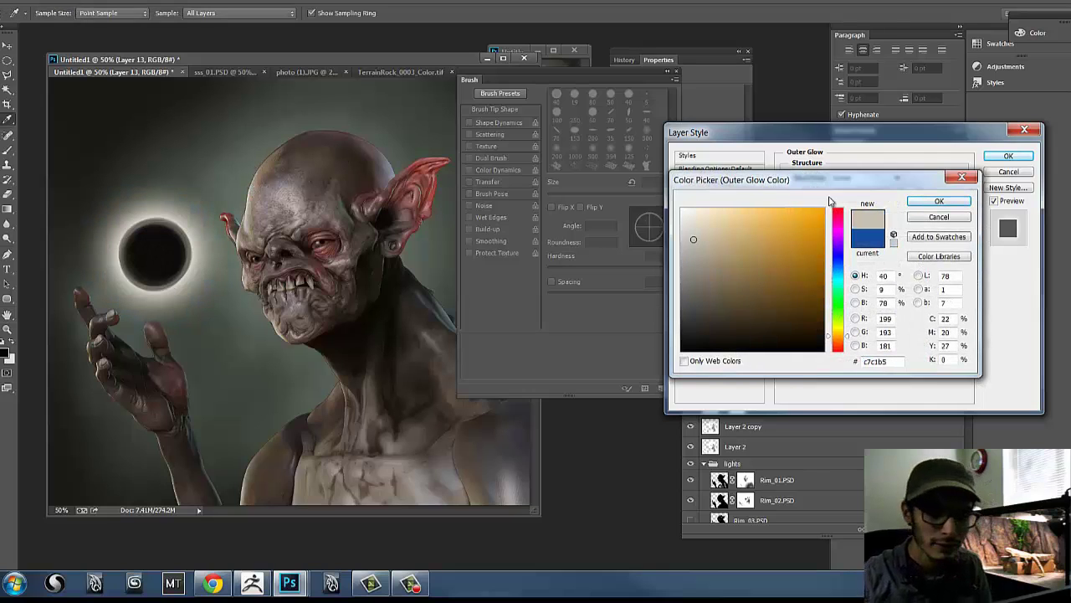
pyautogui.click(927, 200)
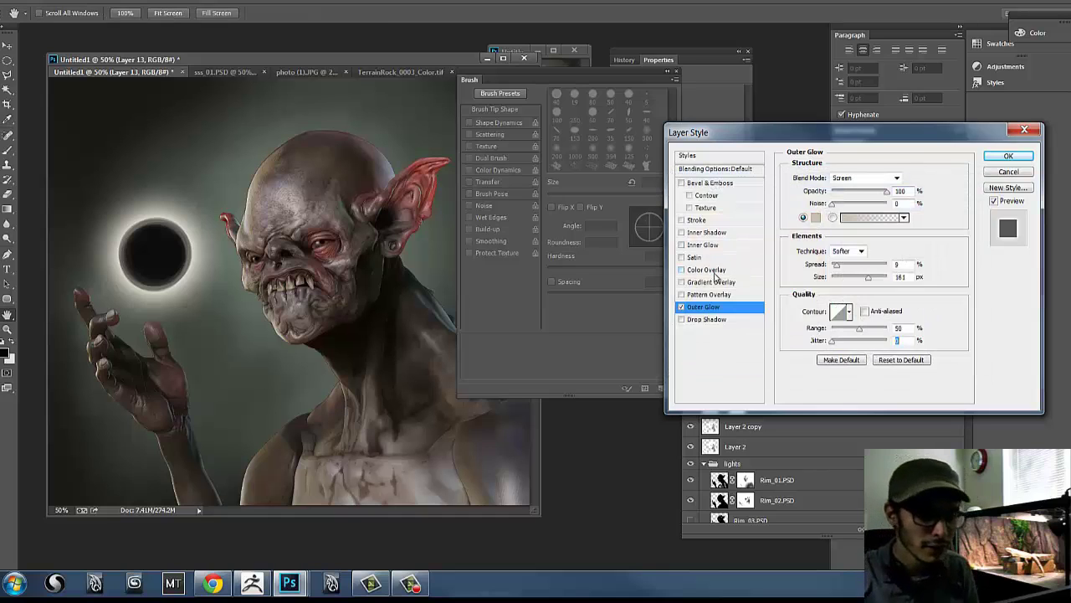
# - Try a Color Overlay on the disc layer in colour 000000 and switch the overlay off again
pyautogui.click(693, 270)
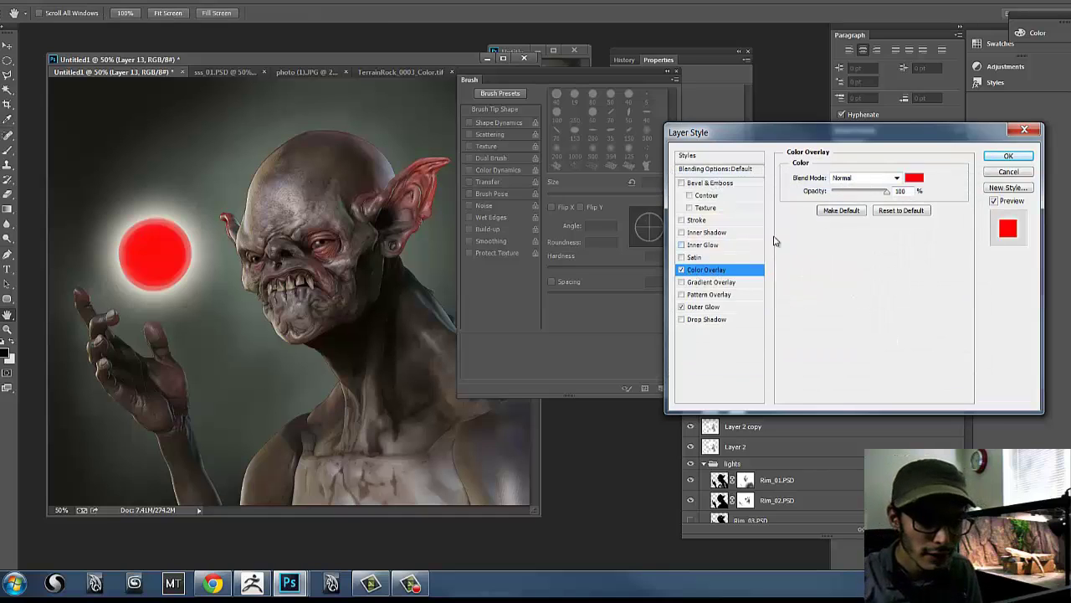
pyautogui.click(913, 181)
pyautogui.click(768, 302)
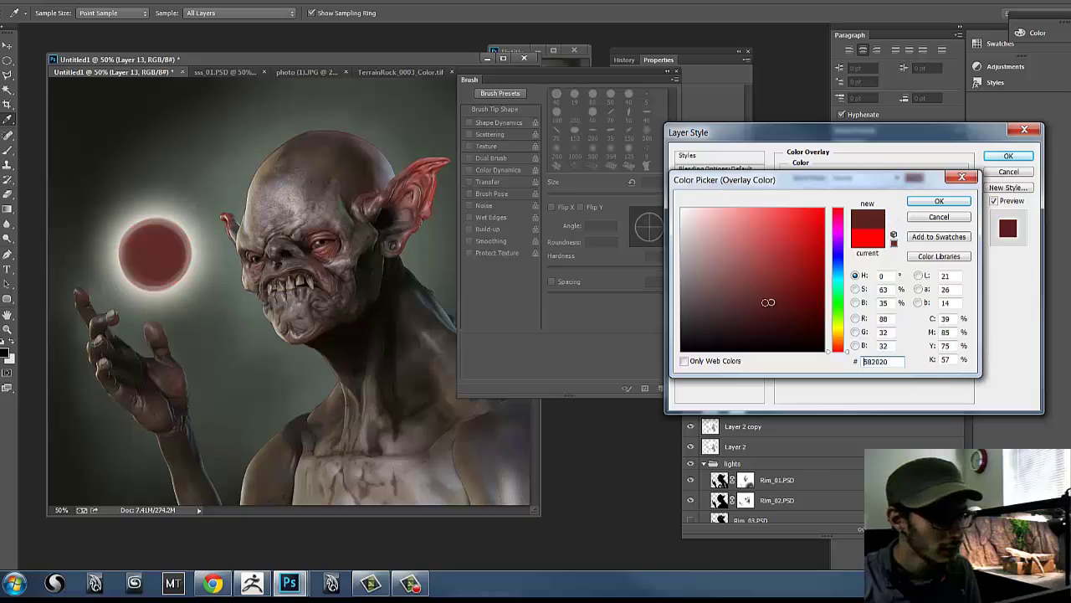
pyautogui.click(836, 308)
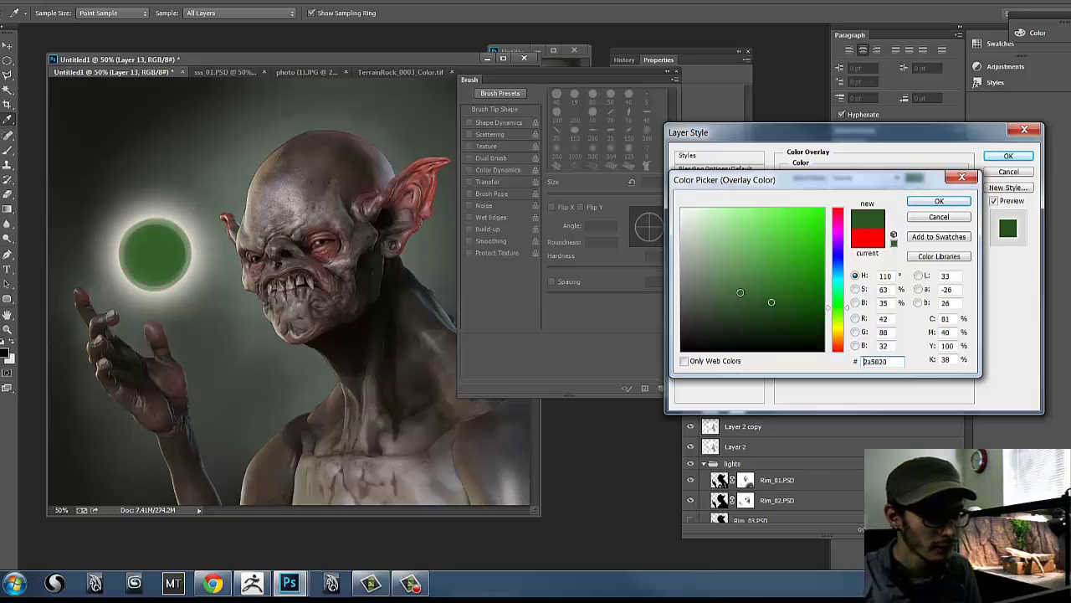
pyautogui.write('ffffff')
pyautogui.write('000000')
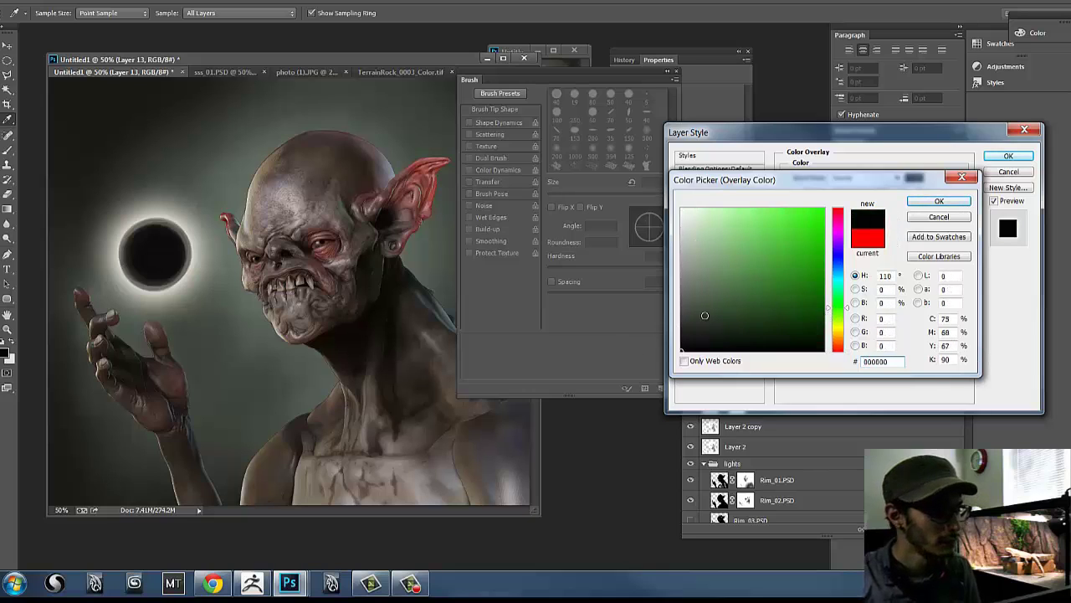
pyautogui.click(938, 201)
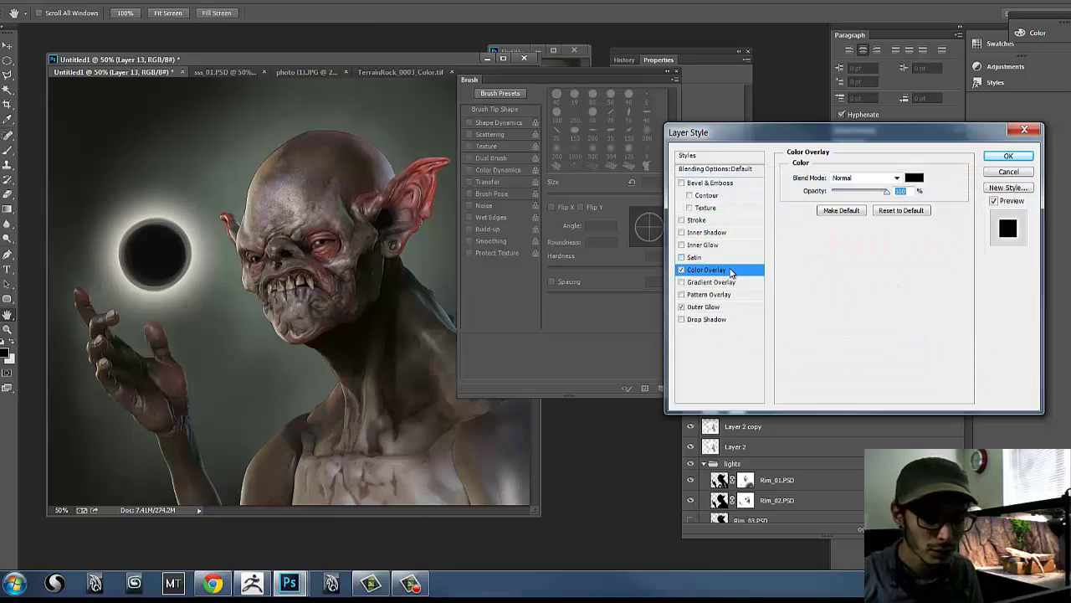
pyautogui.click(682, 270)
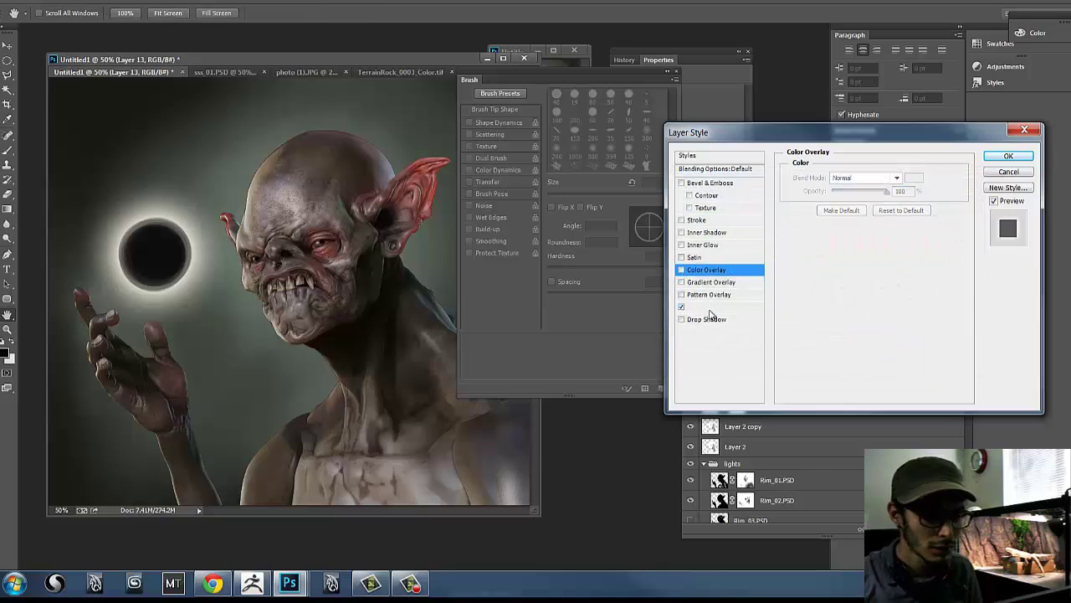
# - Set the disc's outer glow size to 199 px and its range to 53%
pyautogui.click(710, 309)
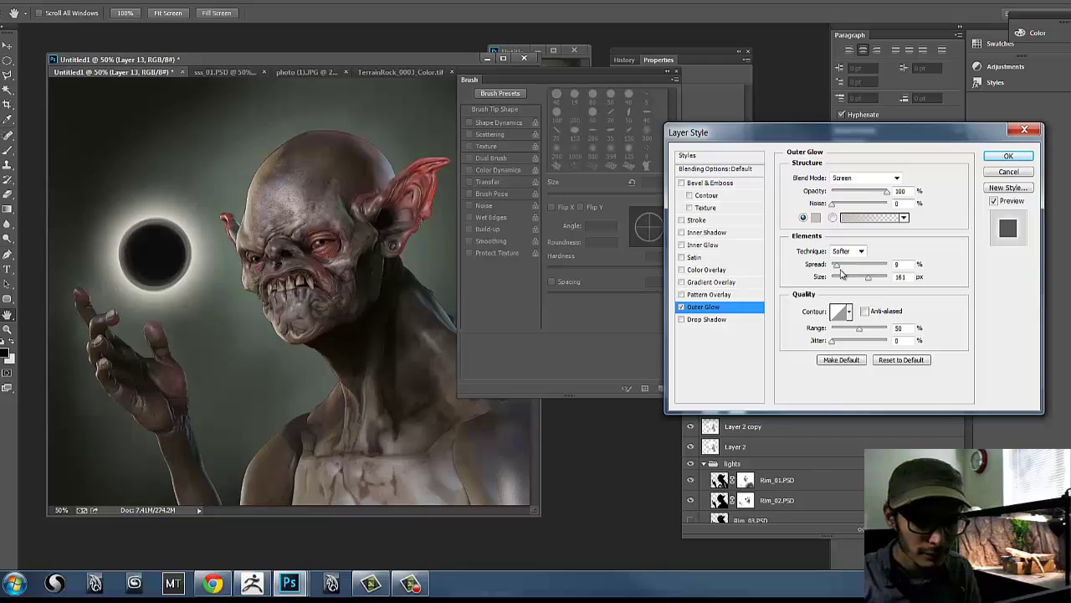
pyautogui.moveTo(870, 281); pyautogui.dragTo(887, 283)
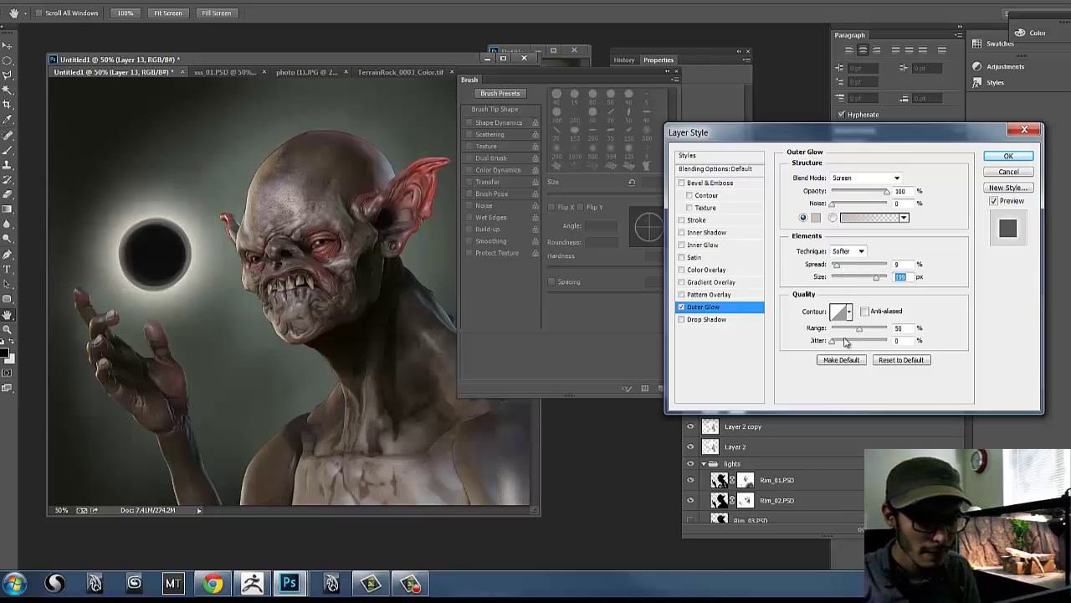
pyautogui.moveTo(859, 329)
pyautogui.mouseDown()
pyautogui.moveTo(835, 333)
pyautogui.moveTo(875, 334)
pyautogui.moveTo(841, 334)
pyautogui.mouseUp()
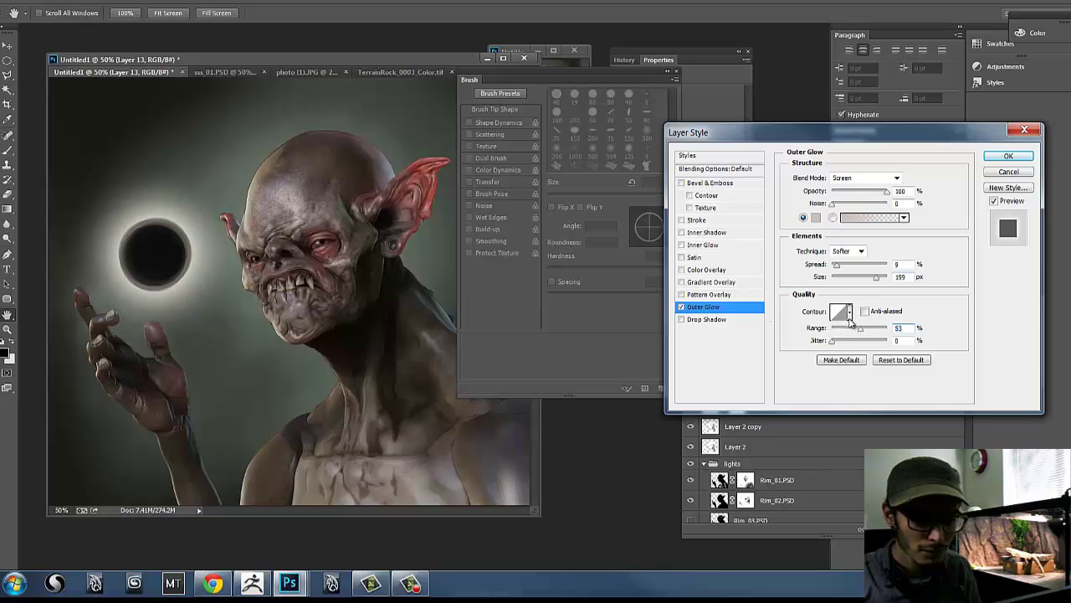
# - Compare several contour presets for the outer glow and apply the rounded, half-dome contour
pyautogui.click(850, 318)
pyautogui.click(841, 337)
pyautogui.click(857, 339)
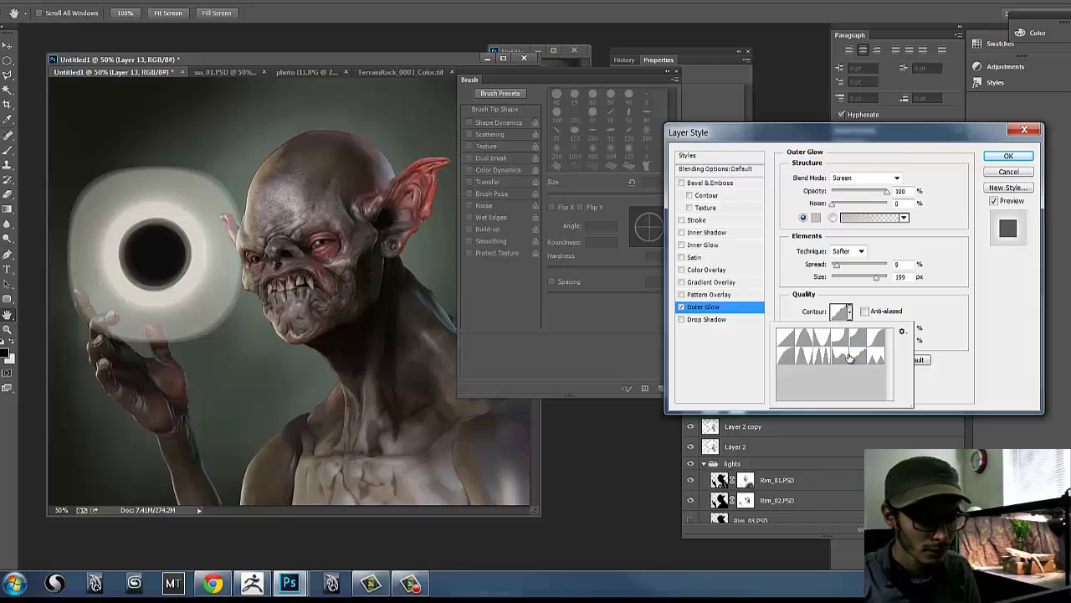
pyautogui.click(809, 353)
pyautogui.click(800, 341)
pyautogui.click(789, 343)
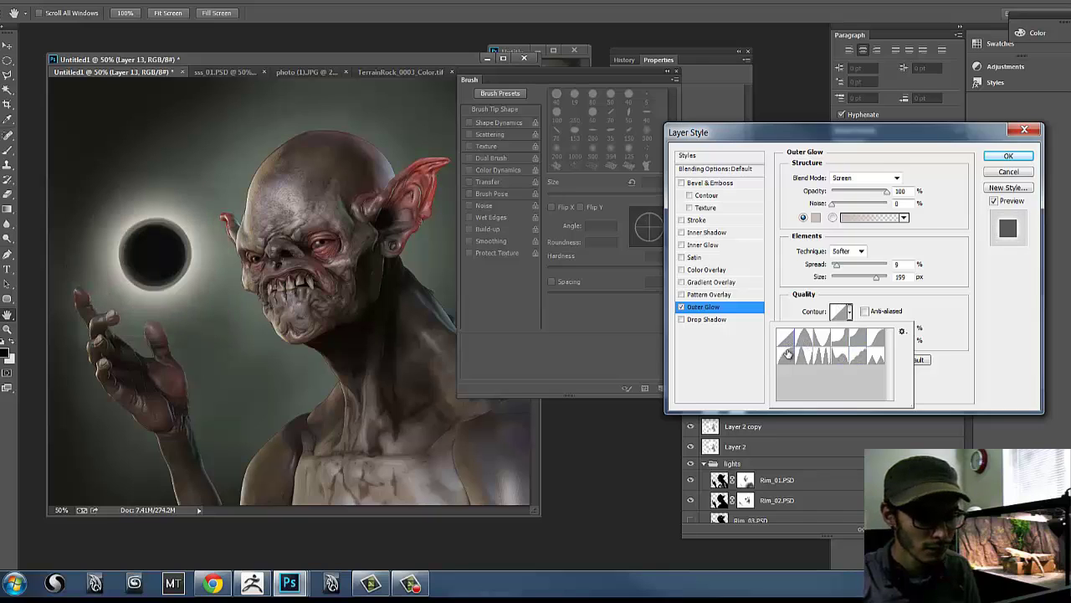
pyautogui.click(786, 358)
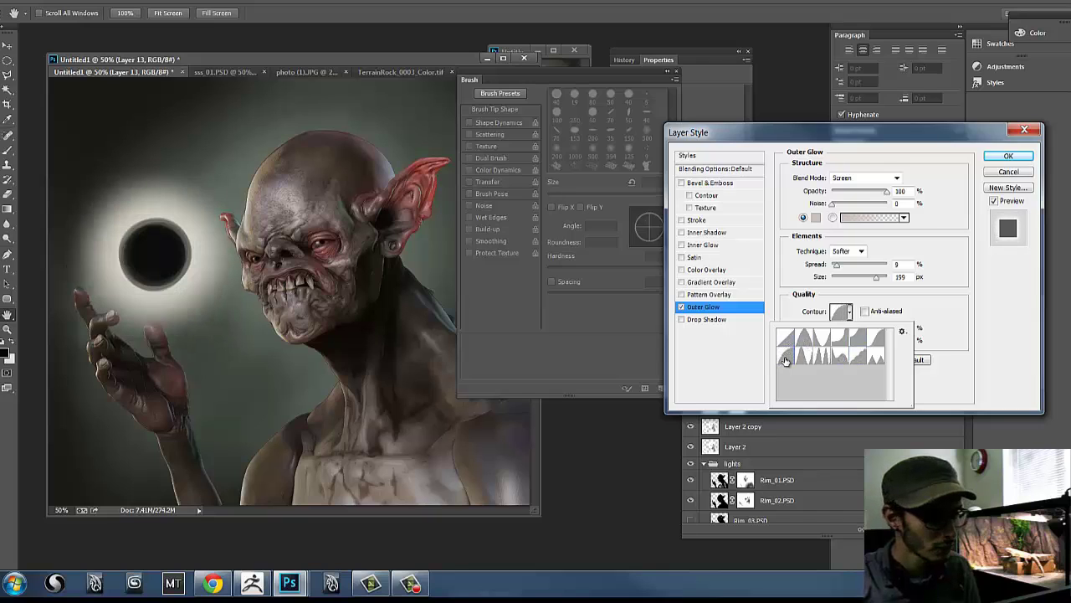
pyautogui.click(972, 294)
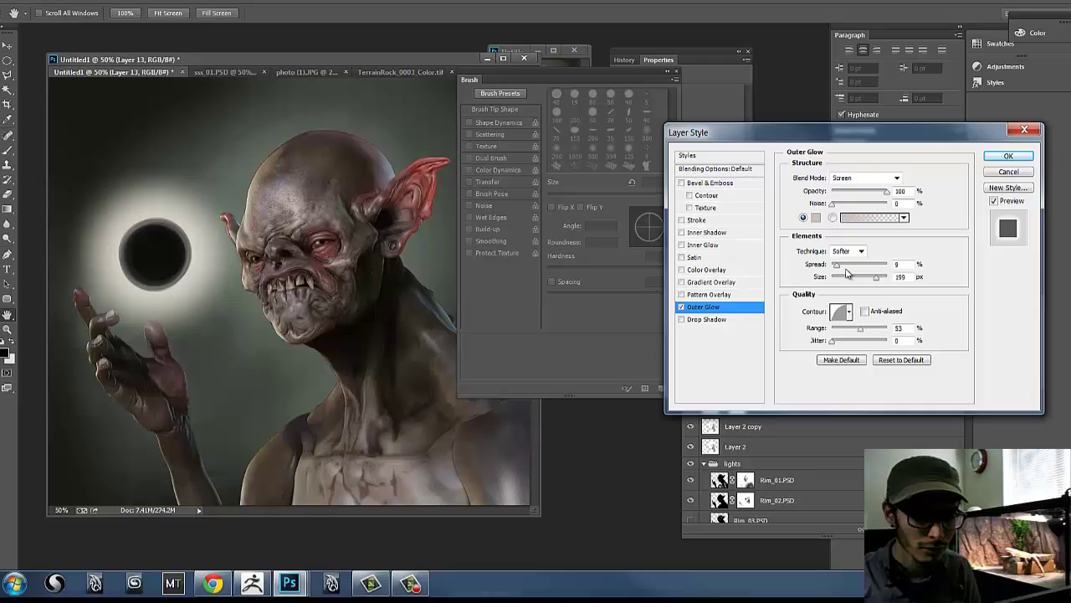
# - Try the Normal blend mode for the outer glow and return it to Screen
pyautogui.click(871, 178)
pyautogui.click(867, 193)
pyautogui.click(880, 179)
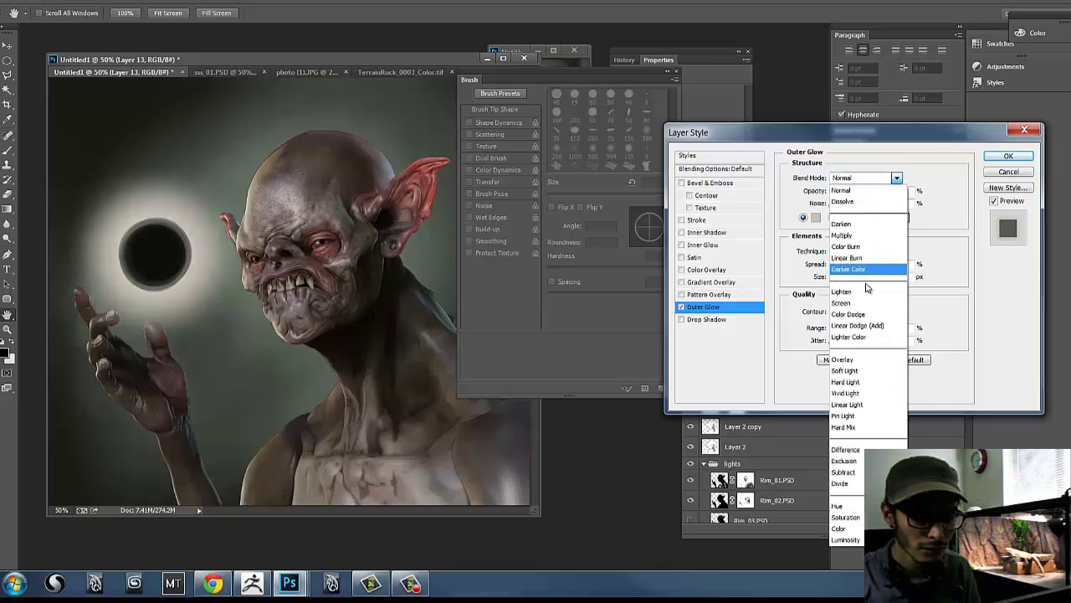
pyautogui.click(860, 274)
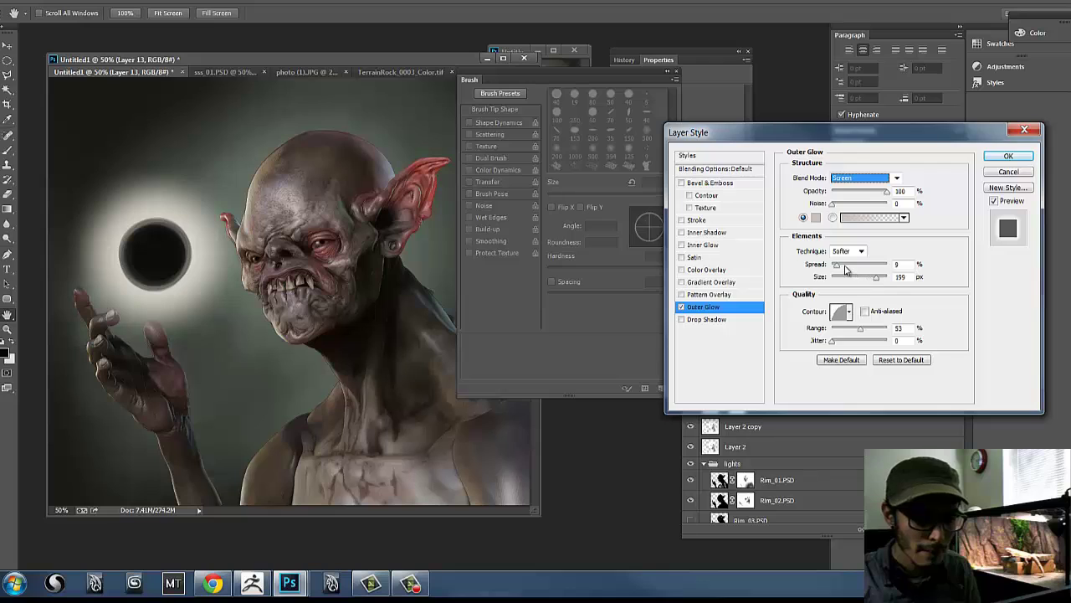
# - Set the outer glow to 1% spread, 218 px size, 48% range and 30% jitter, and apply the layer style
pyautogui.moveTo(845, 269); pyautogui.dragTo(876, 279)
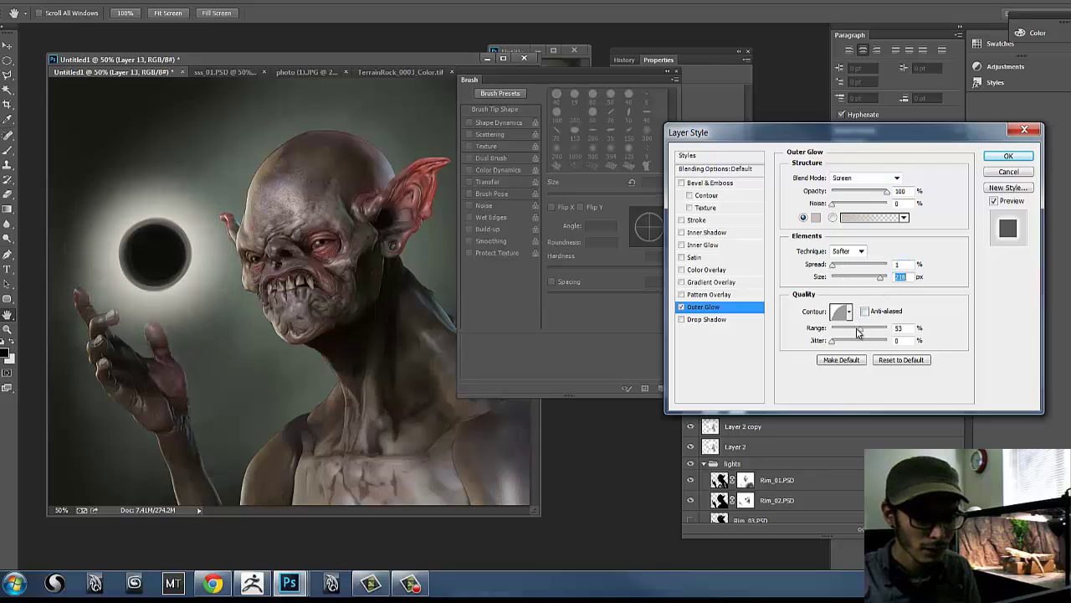
pyautogui.moveTo(862, 335)
pyautogui.mouseDown()
pyautogui.moveTo(833, 334)
pyautogui.moveTo(862, 334)
pyautogui.mouseUp()
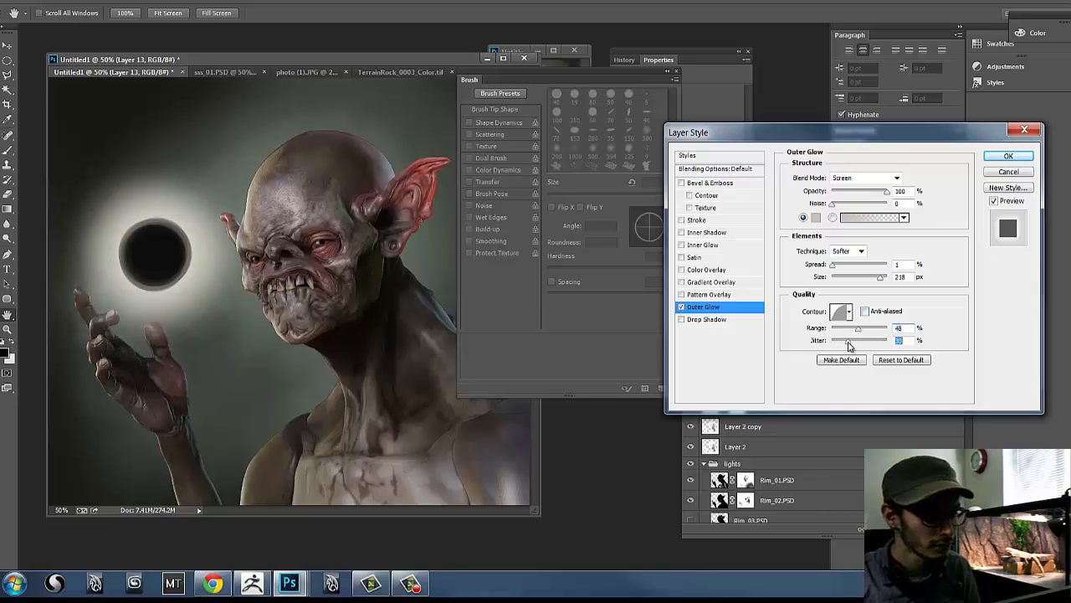
pyautogui.click(990, 158)
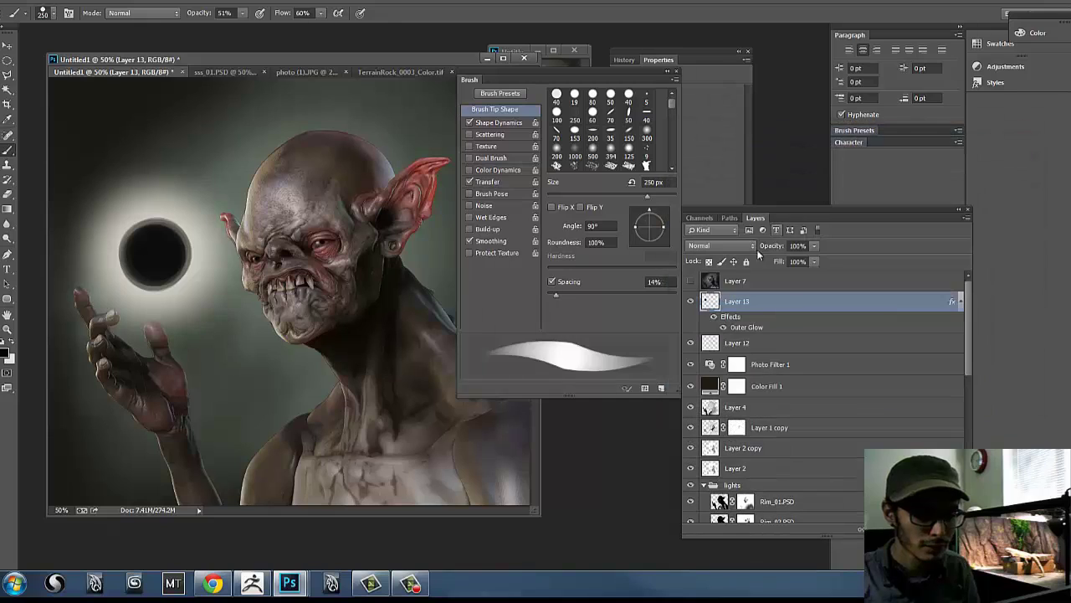
# - Set the disc layer's blend mode to Overlay and compare the image with the layer hidden and shown
pyautogui.click(747, 248)
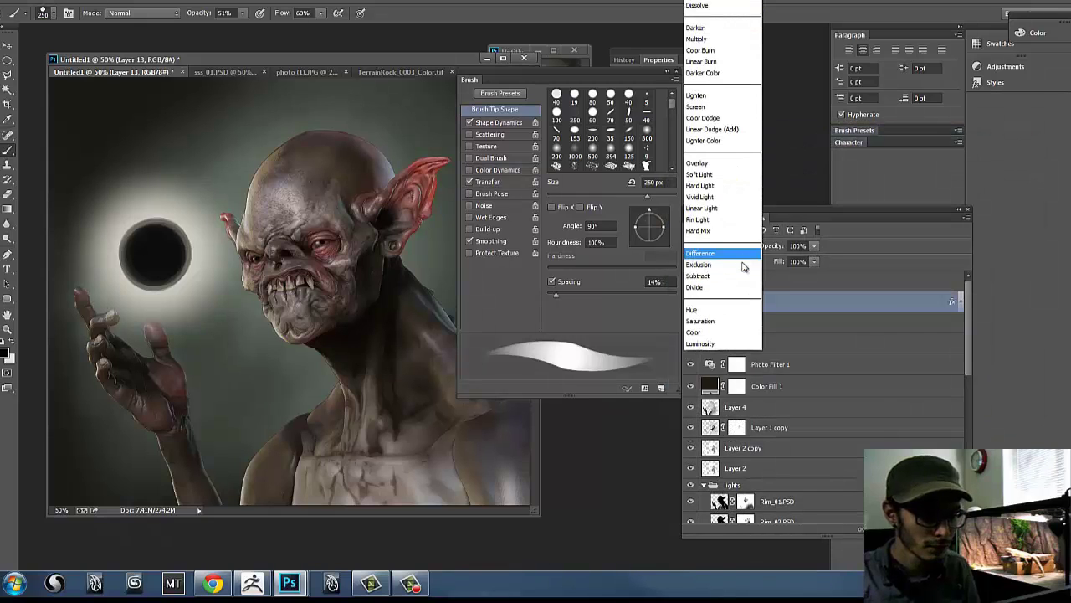
pyautogui.click(707, 170)
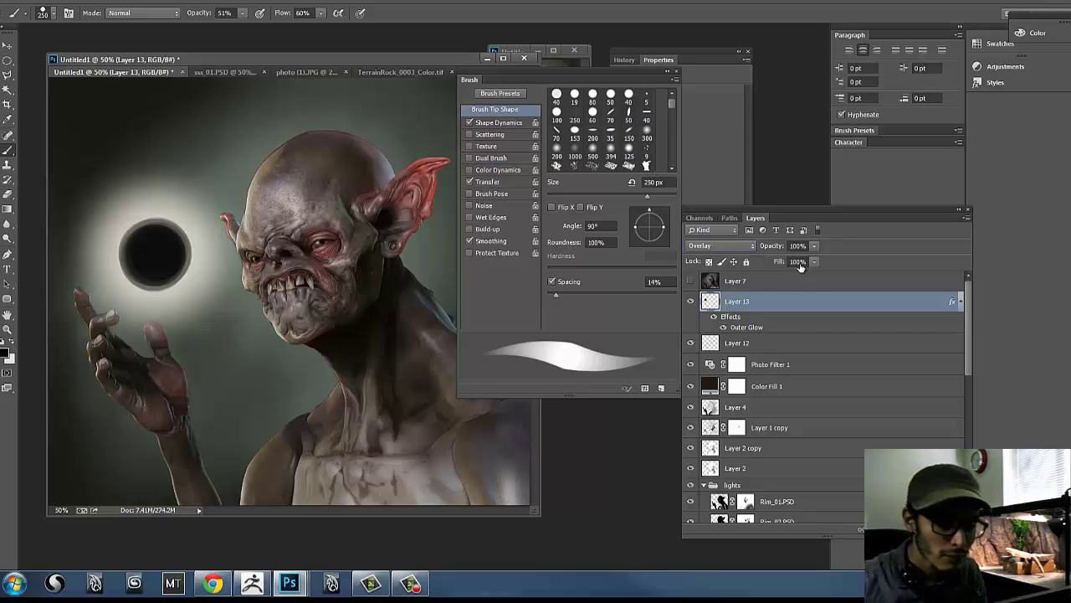
pyautogui.click(690, 301)
pyautogui.click(691, 302)
# - Activate the Move tool for the glowing disc layer
pyautogui.press('v')
pyautogui.hotkey('alt', 'v')
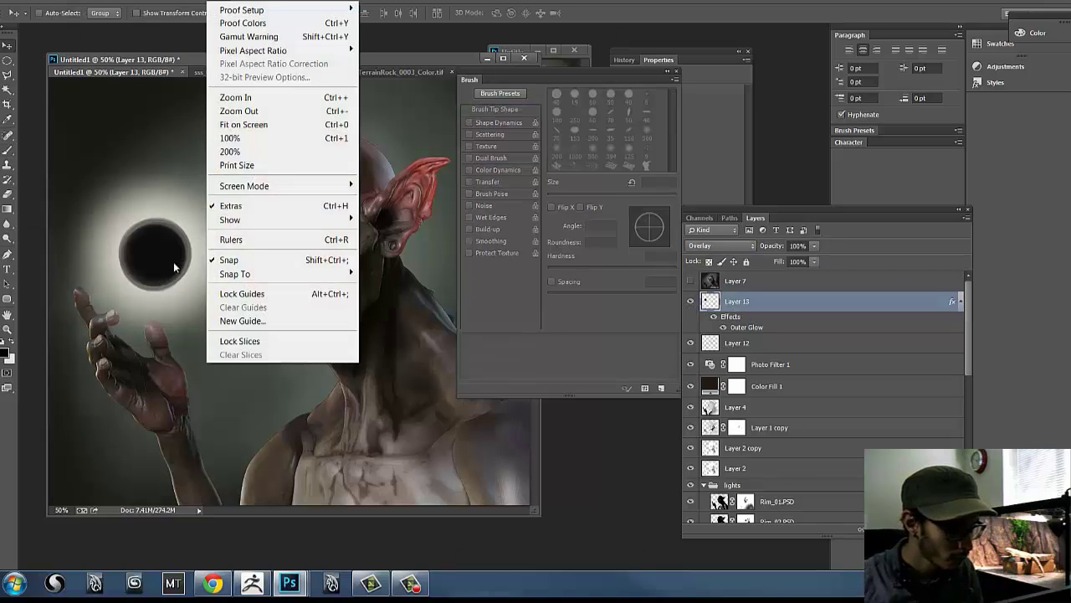